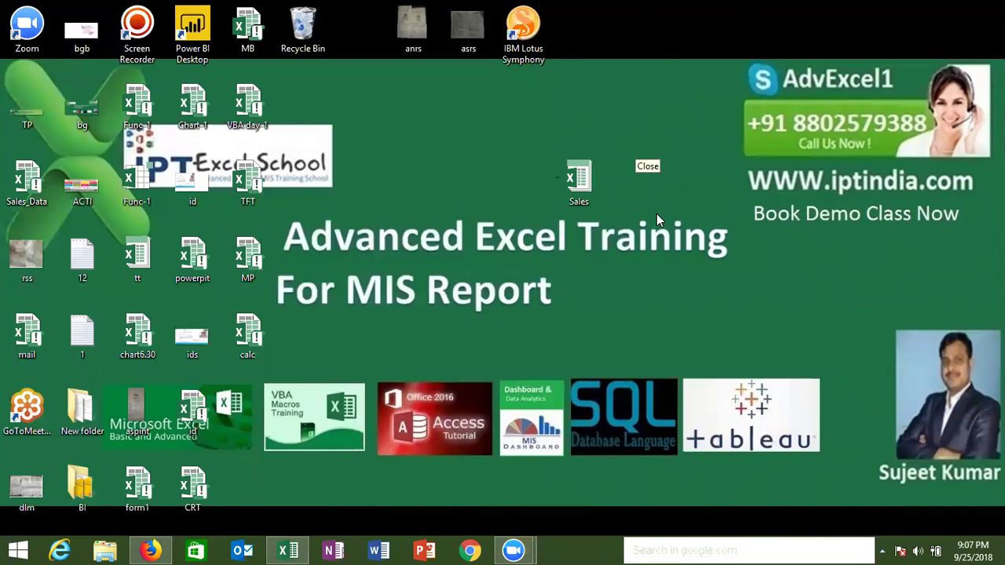
- Bring the Class_file workbook to the front and select a cell on the empty Sheet1
click(289, 550)
click(53, 230)
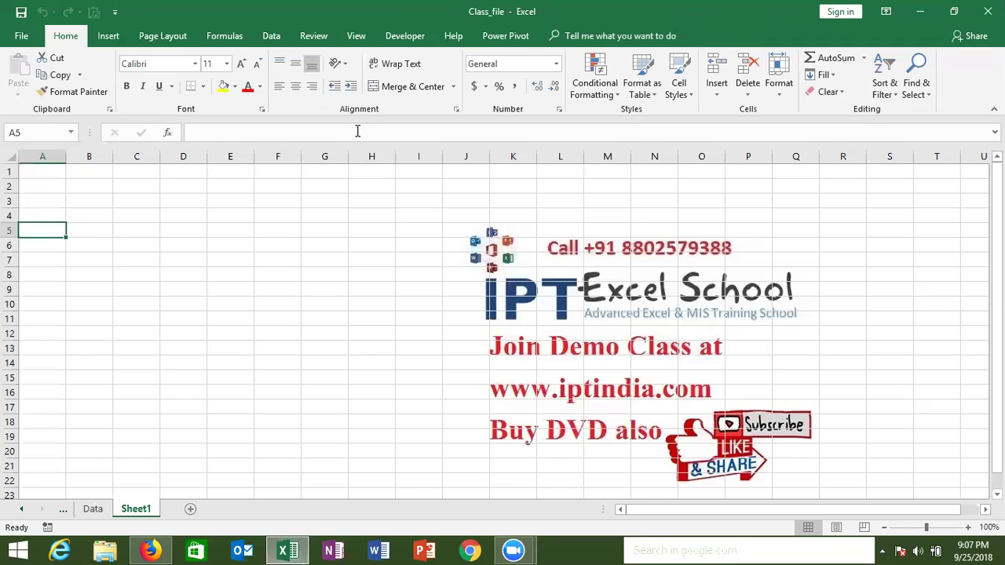
- Enter the operators =, >, < and >= down G1:G4
click(320, 184)
click(321, 171)
key(Down)
click(321, 171)
text(=)
key(Return)
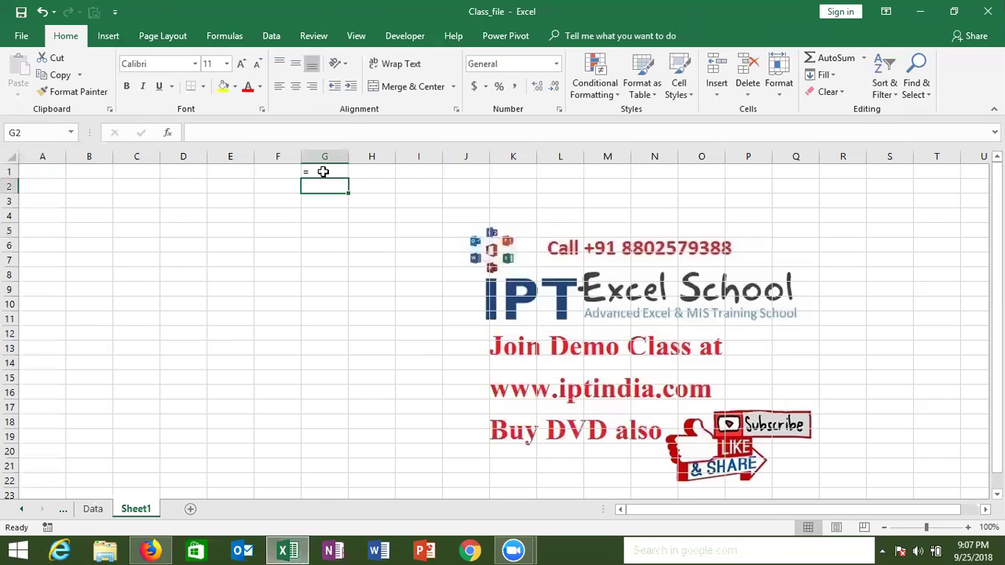
text(>)
key(Return)
text(<)
key(Return)
text(>=\)
key(Return)
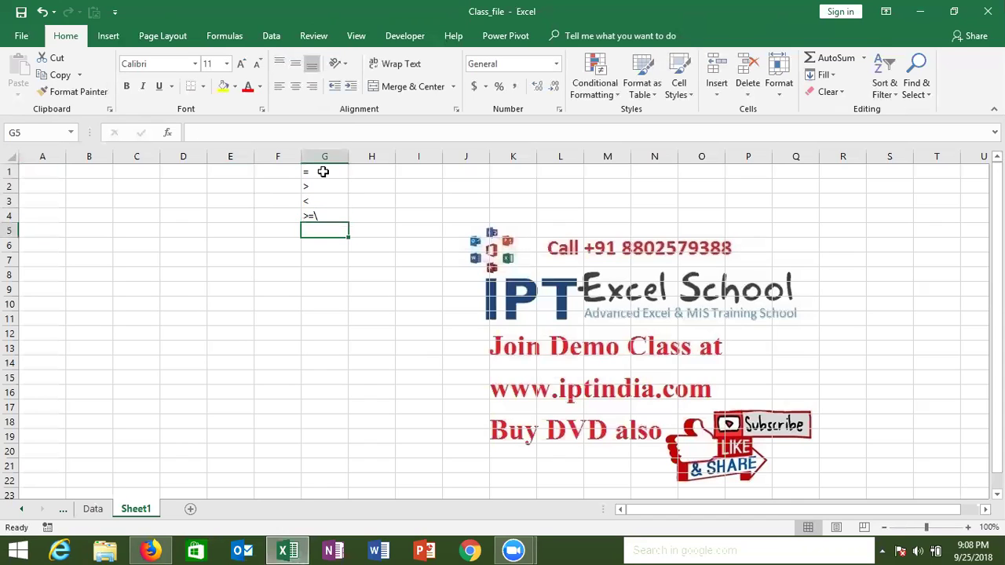
- Remove the stray backslash from G4, add <= and <> in G5:G6, and select G1:G6
key(Up)
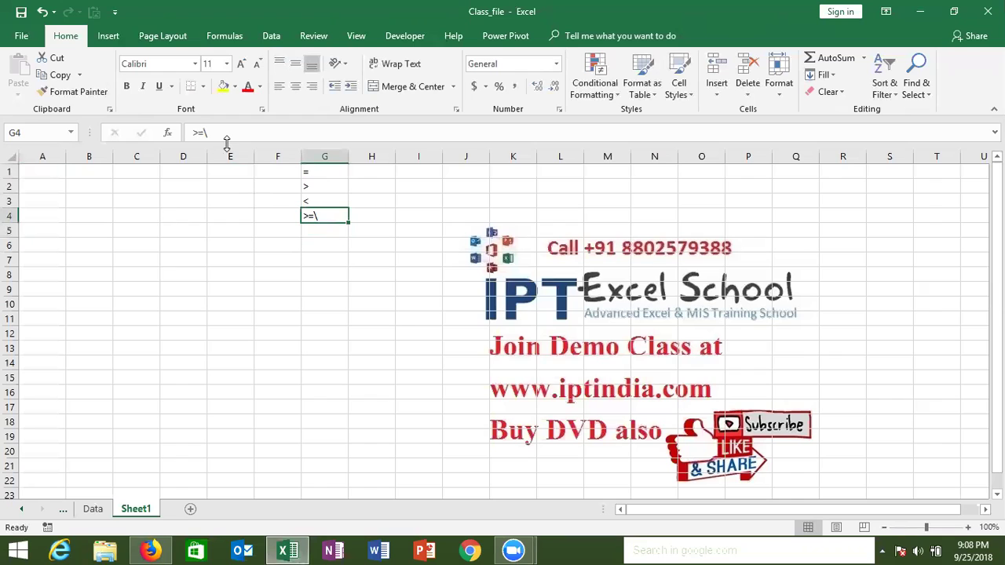
double_click(227, 134)
click(228, 135)
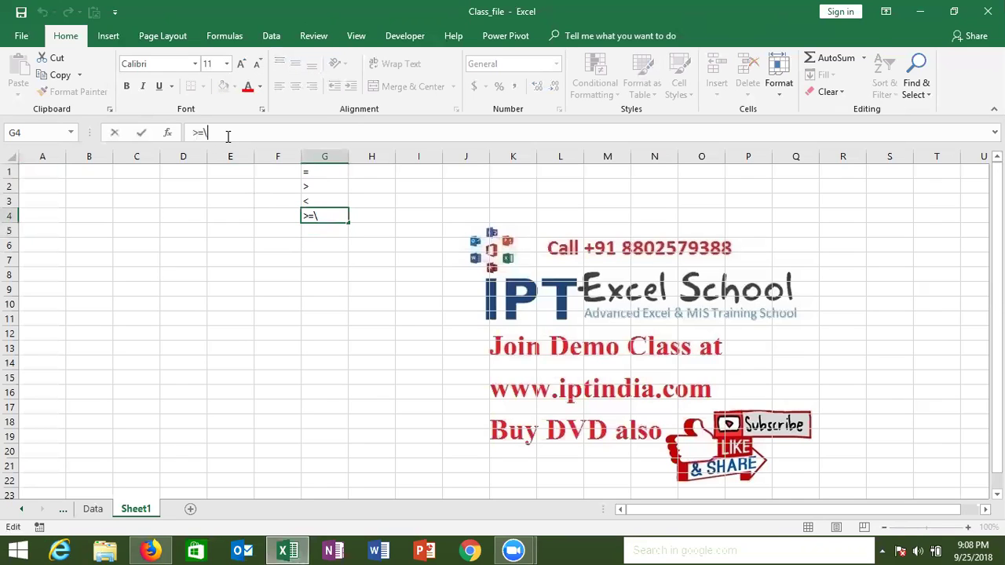
key(BackSpace)
key(Return)
text(<=)
key(Return)
text(<>)
key(Return)
key(Up)
key(ctrl+shift+Up)
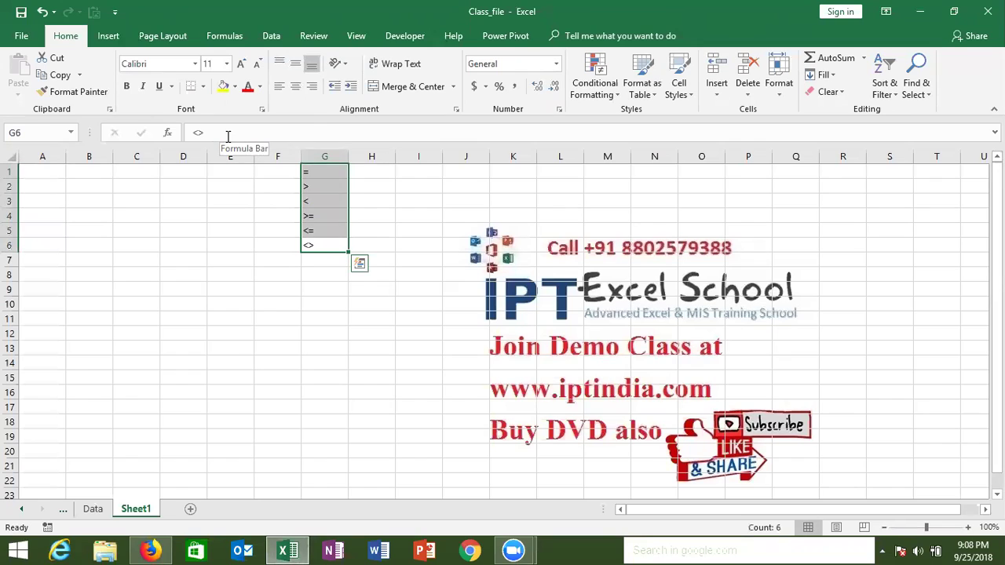
- Enter the sample numbers 85, 36, 85, 36, 45, 36, 63 into A1:A7
key(Left)
key(Left)
key(Left)
key(Left)
key(Left)
key(ctrl+Up)
text(85)
key(Return)
text(36 85)
key(Return)
text(36)
key(Return)
text(45)
key(Return)
text(36)
key(Return)
text(63)
key(Return)
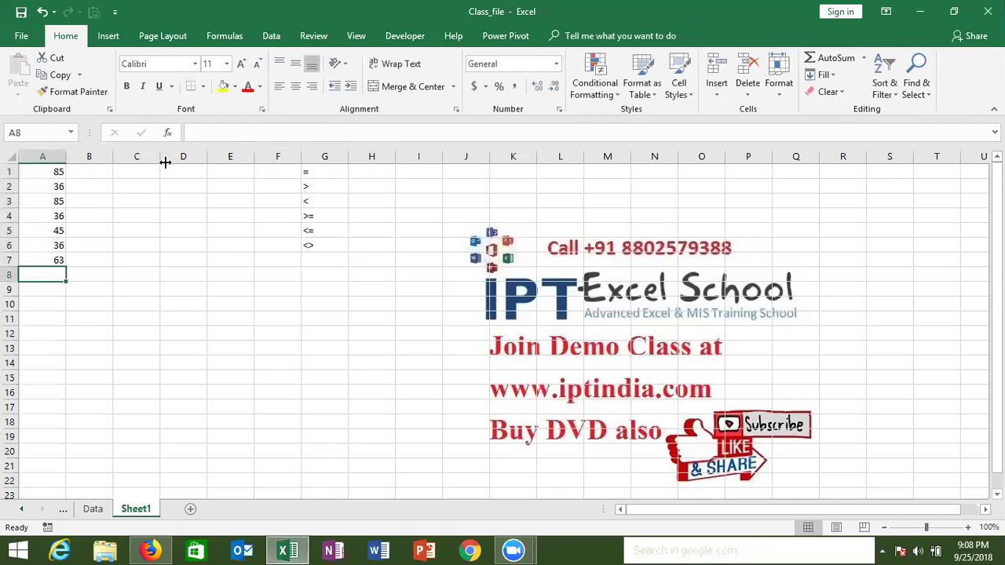
click(62, 171)
drag(62, 171, 62, 260)
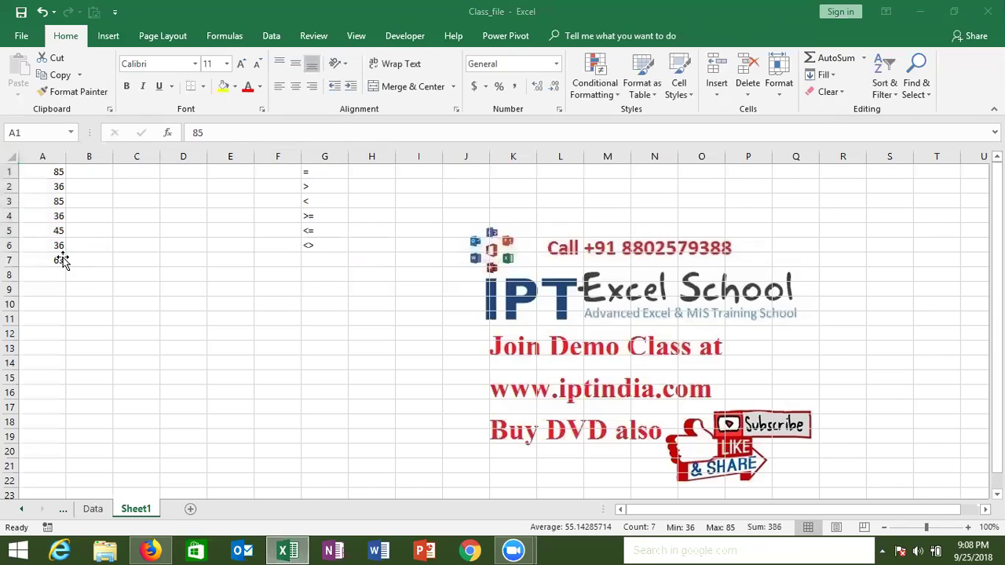
click(74, 215)
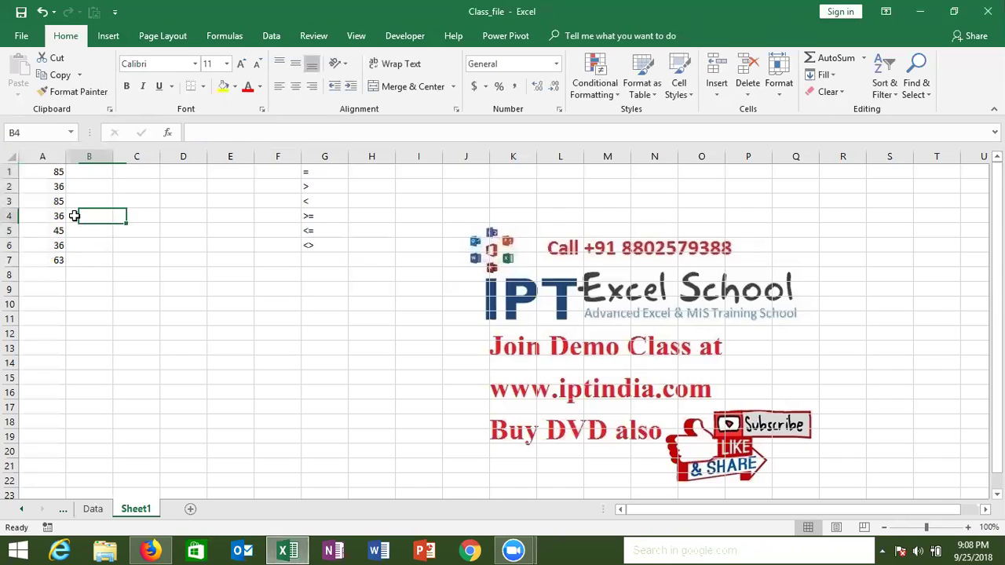
click(91, 173)
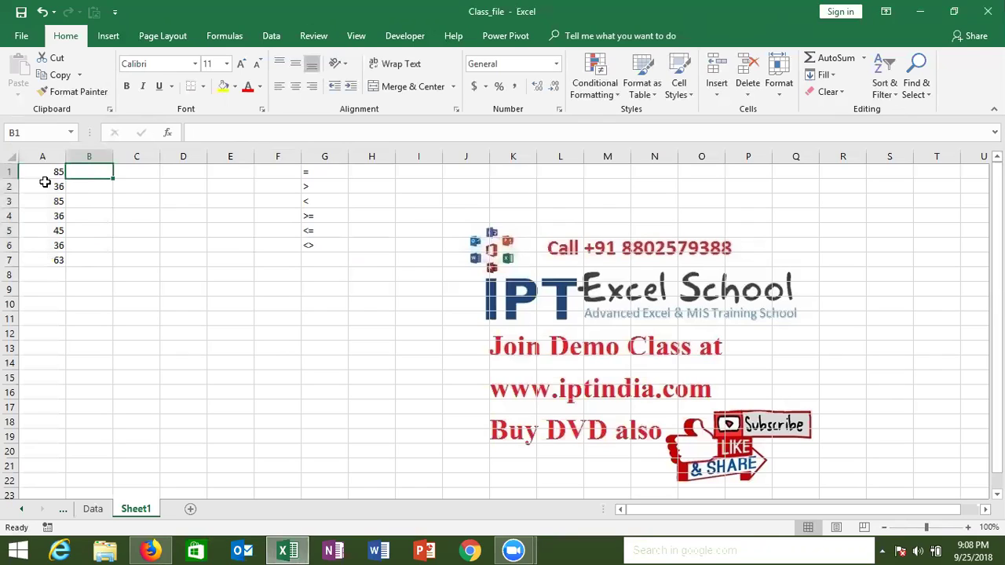
drag(46, 171, 42, 259)
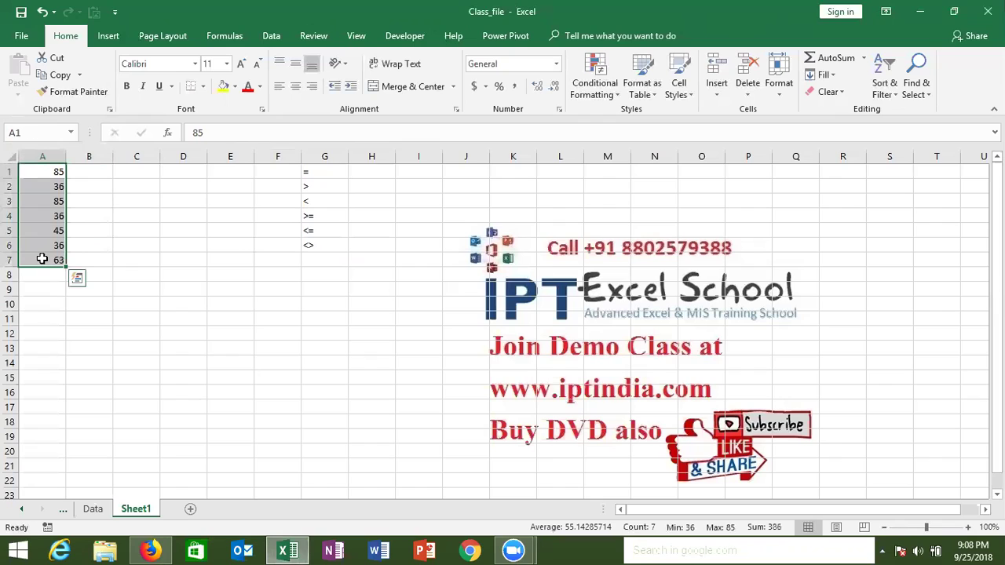
click(93, 172)
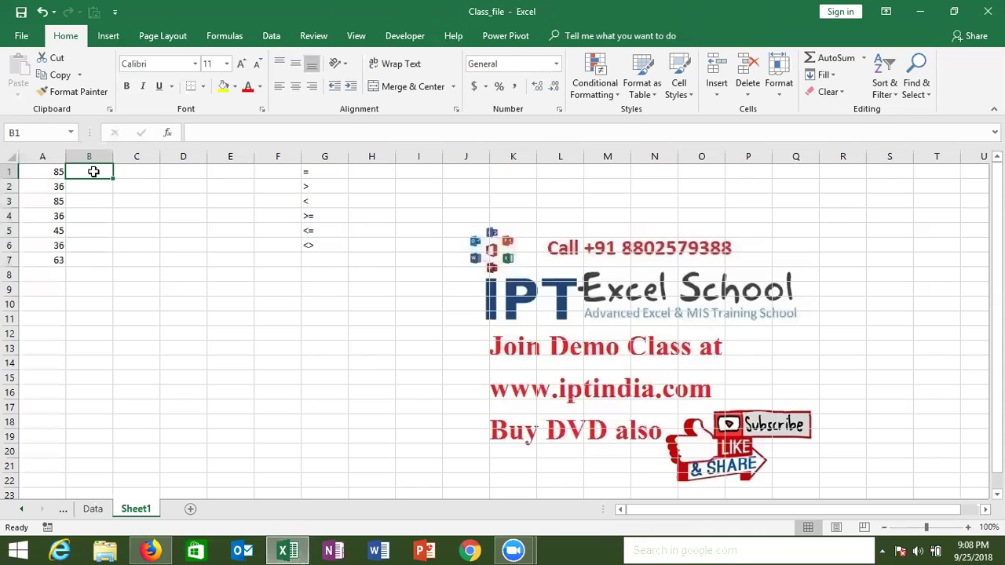
- Enter =A1>=50 in B1 and fill it down to B7 as TRUE/FALSE results
text(=)
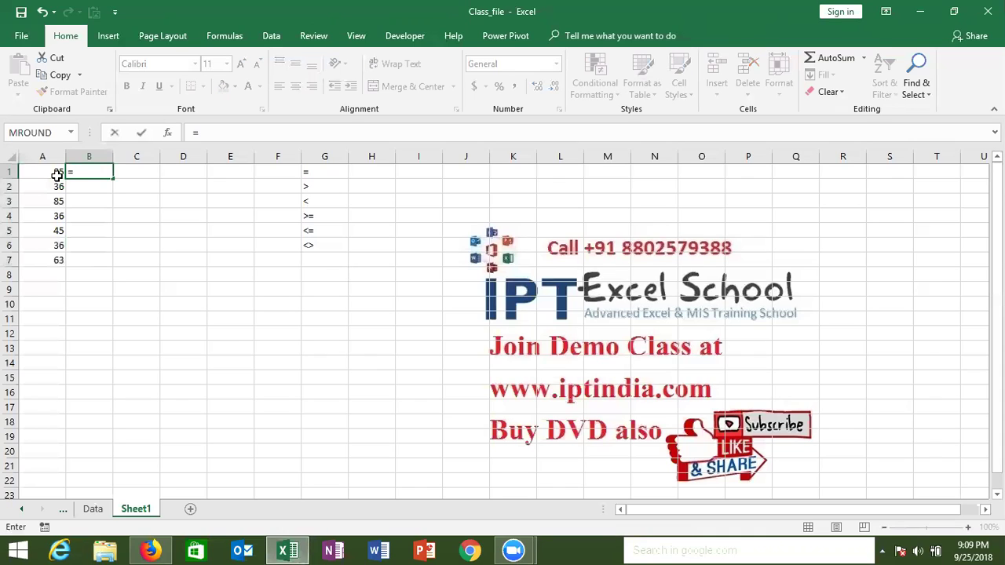
click(59, 176)
text(>)
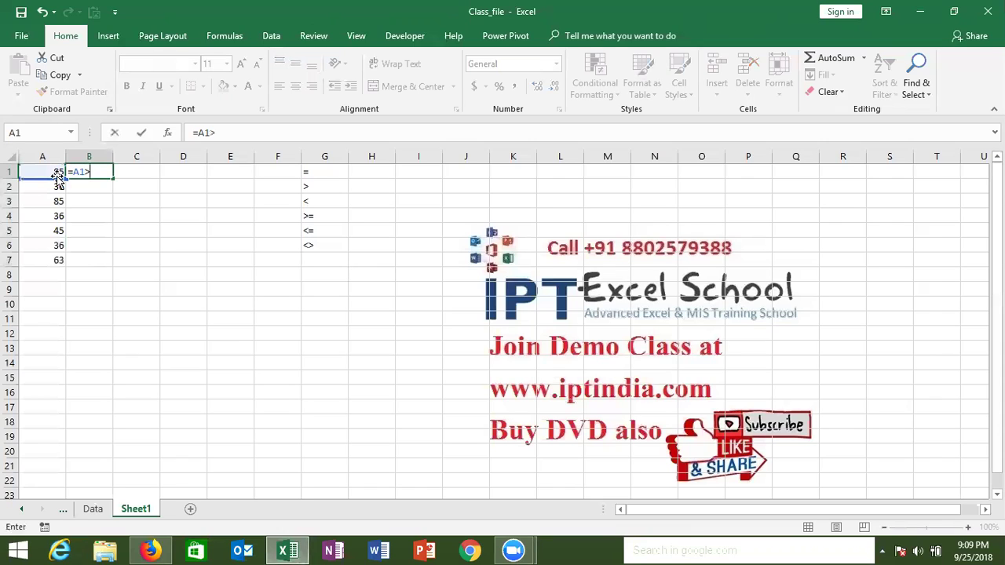
text(=30)
key(Return)
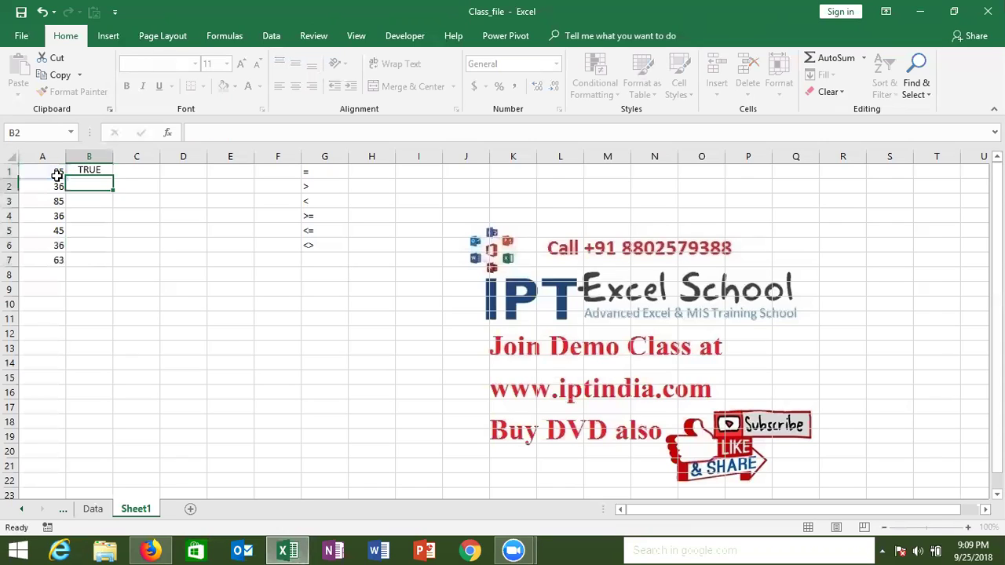
key(Up)
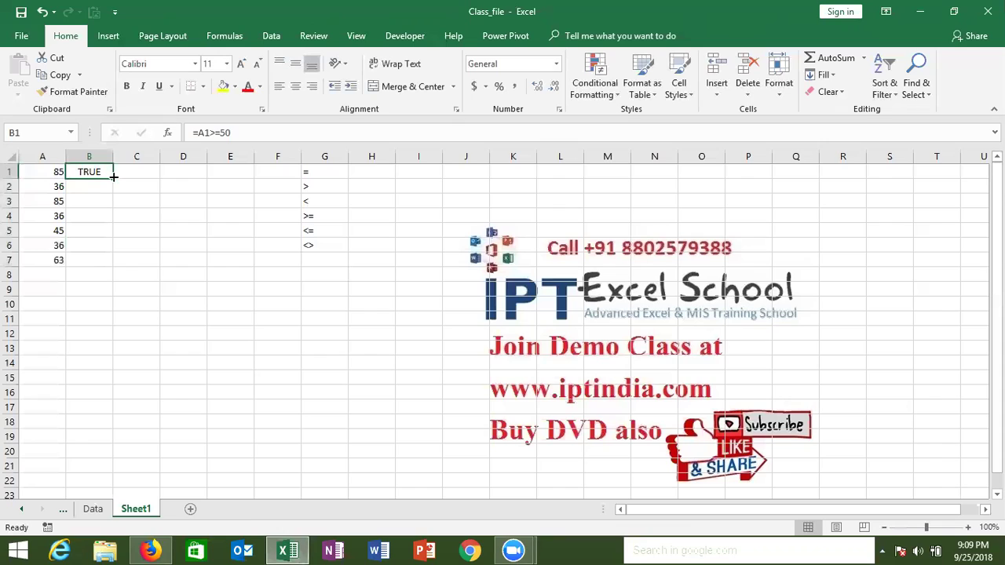
double_click(113, 178)
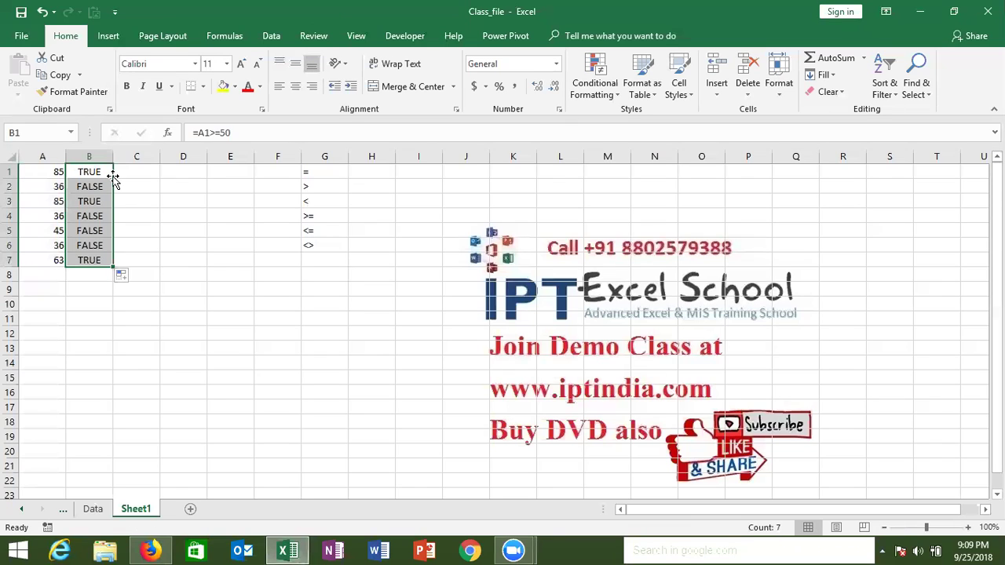
text(=)
click(96, 173)
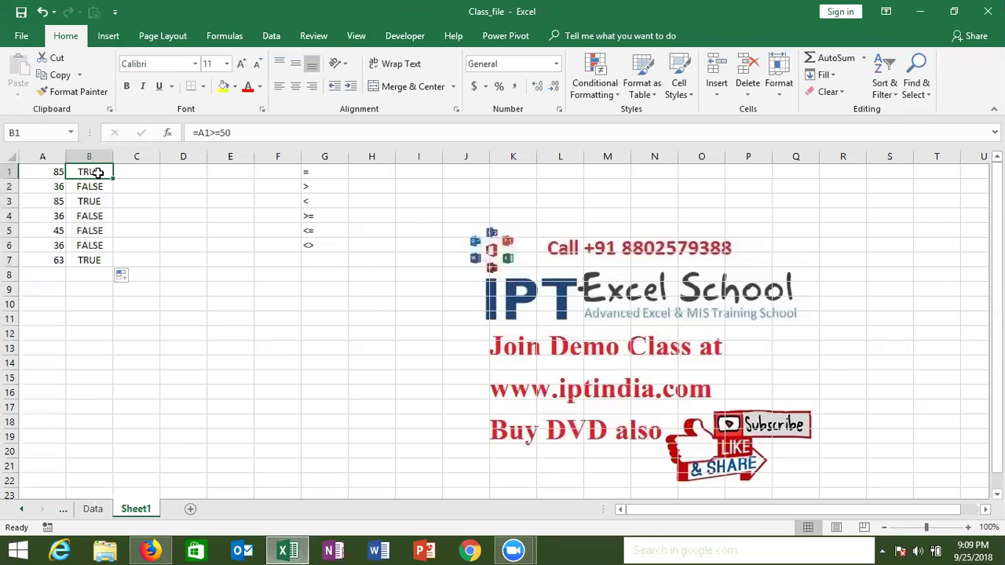
- Enter 2 in E3, 52 in E4, and =E3+E4 in E5 to give 54
click(211, 205)
text(2)
key(Return)
text(52)
key(Return)
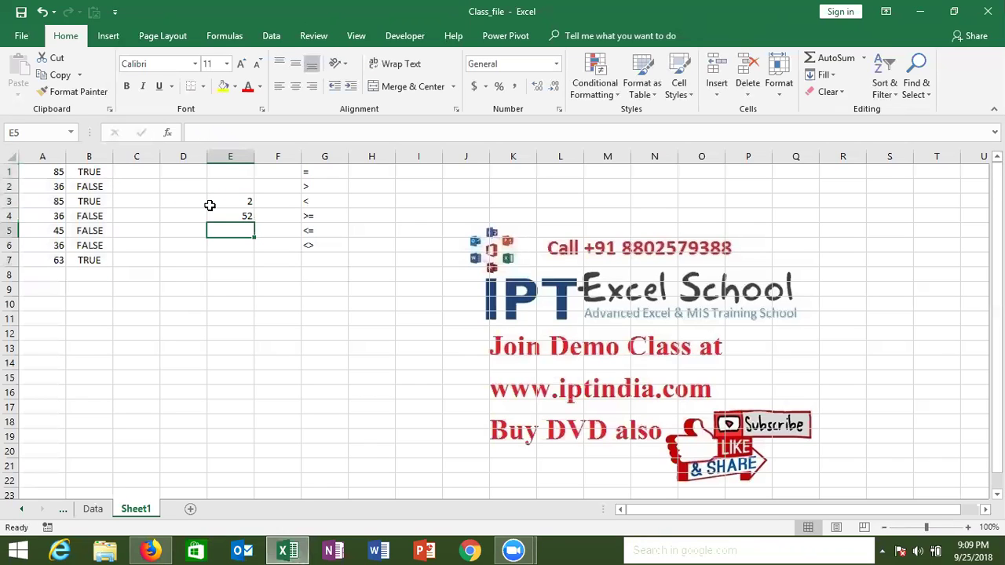
text(=)
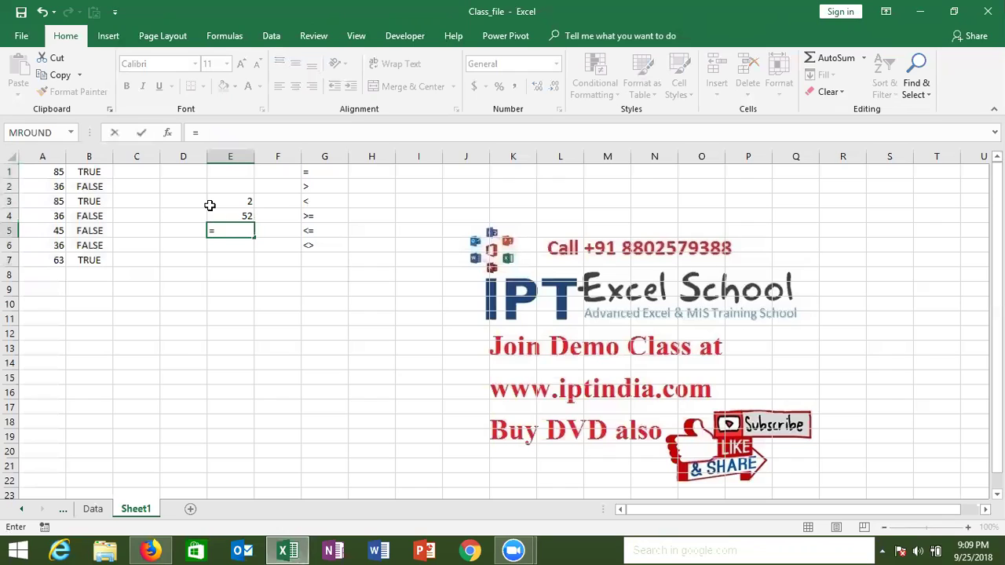
click(209, 205)
text(+)
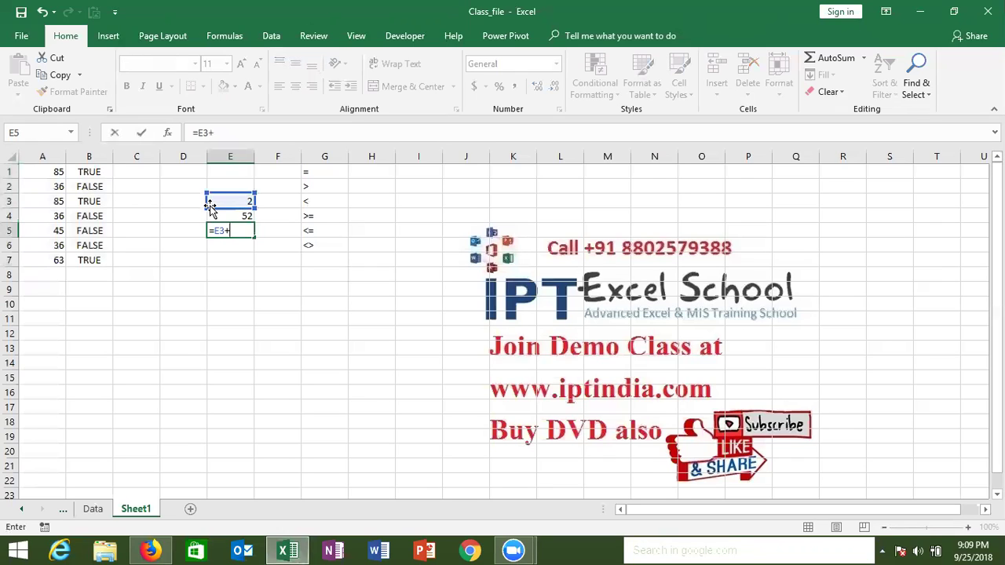
key(Up)
key(ctrl+Return)
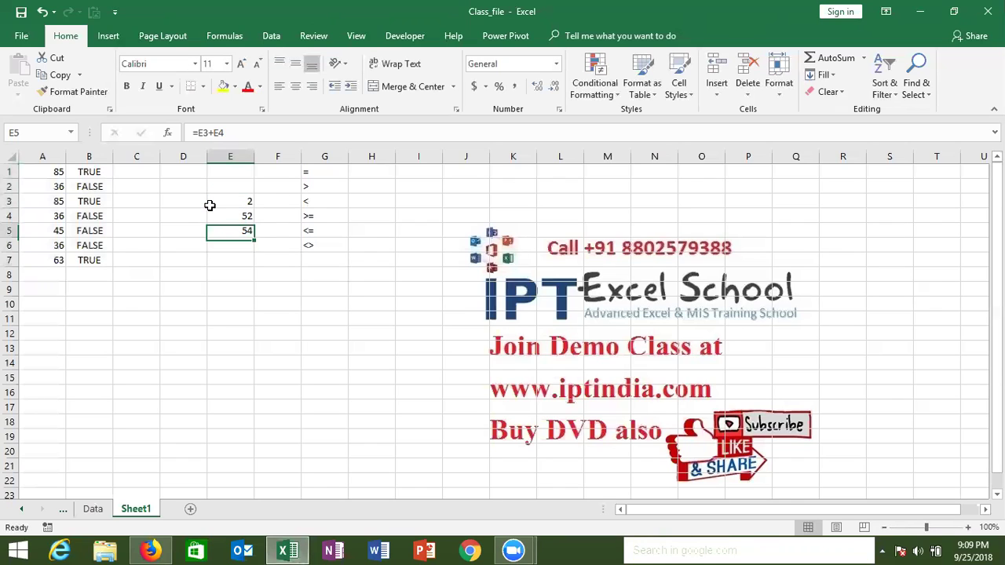
- Review the TRUE/FALSE results by selecting B1:B7, then return to B1
key(Left)
key(Left)
key(Left)
key(Up)
key(Up)
key(Up)
key(Up)
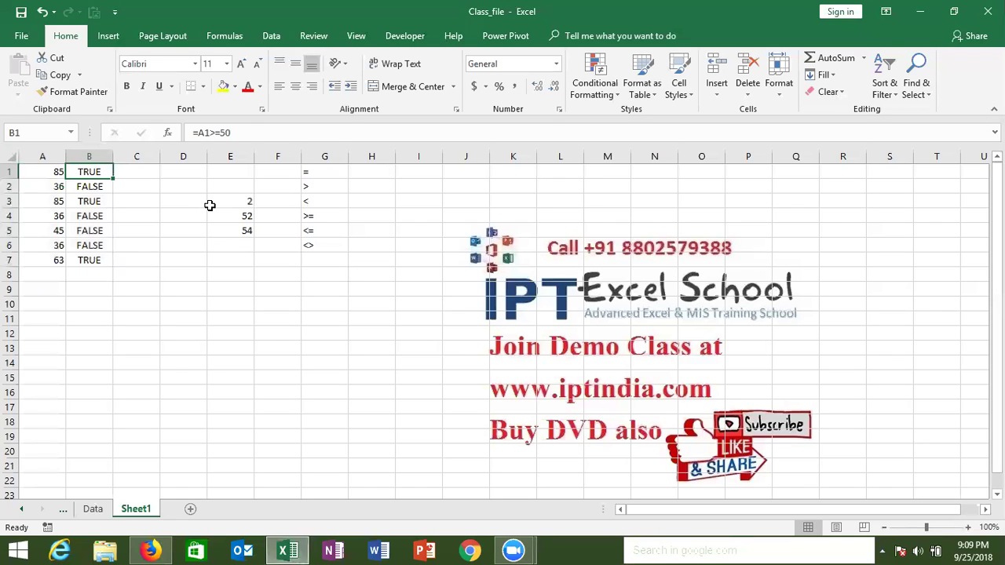
key(ctrl+Down)
key(Up)
key(ctrl+Up)
key(ctrl+shift+Down)
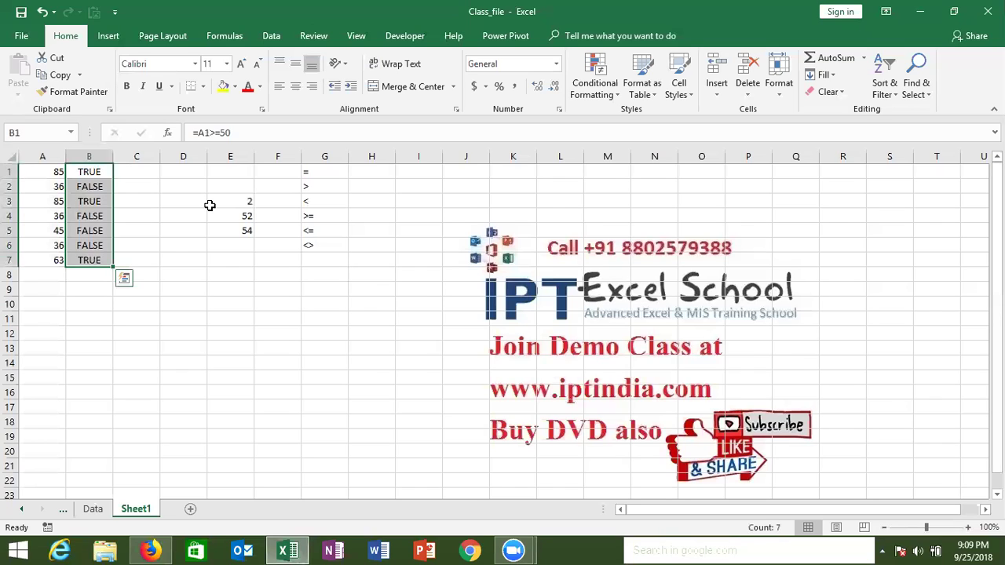
key(ctrl+shift+Up)
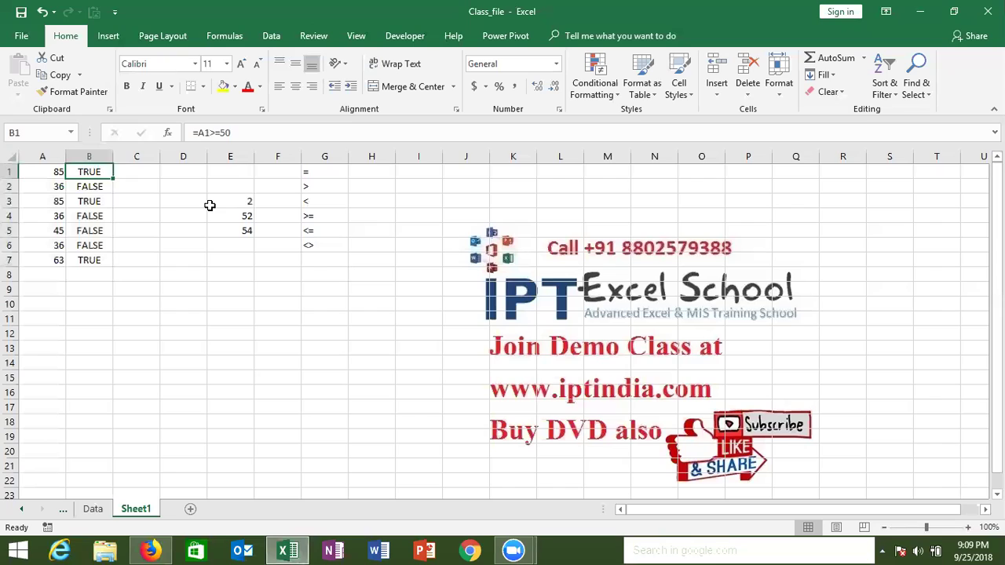
- Enter =IF(B1,"OK","Pending") in C1 so it shows OK
key(Down)
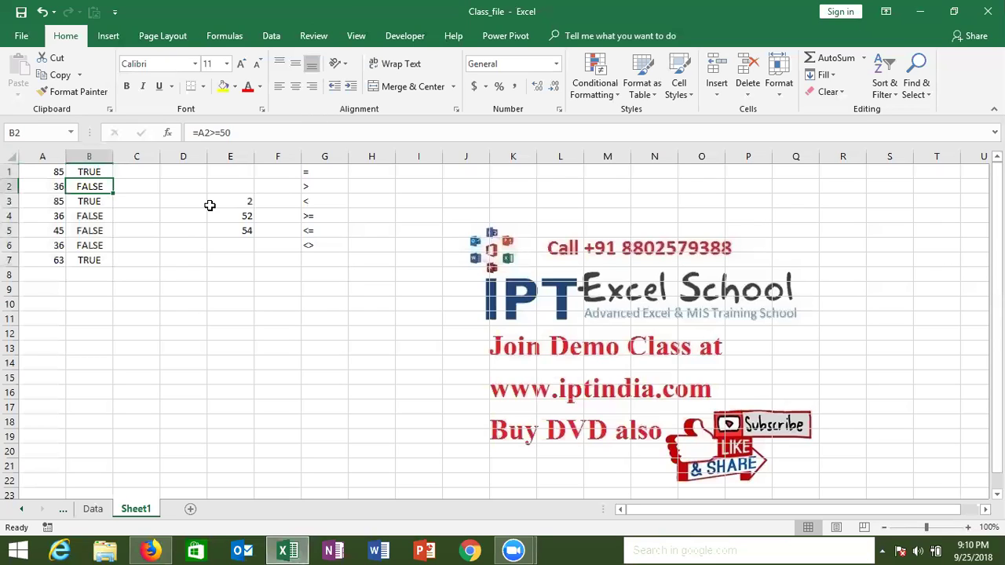
key(Up)
key(Right)
text(=)
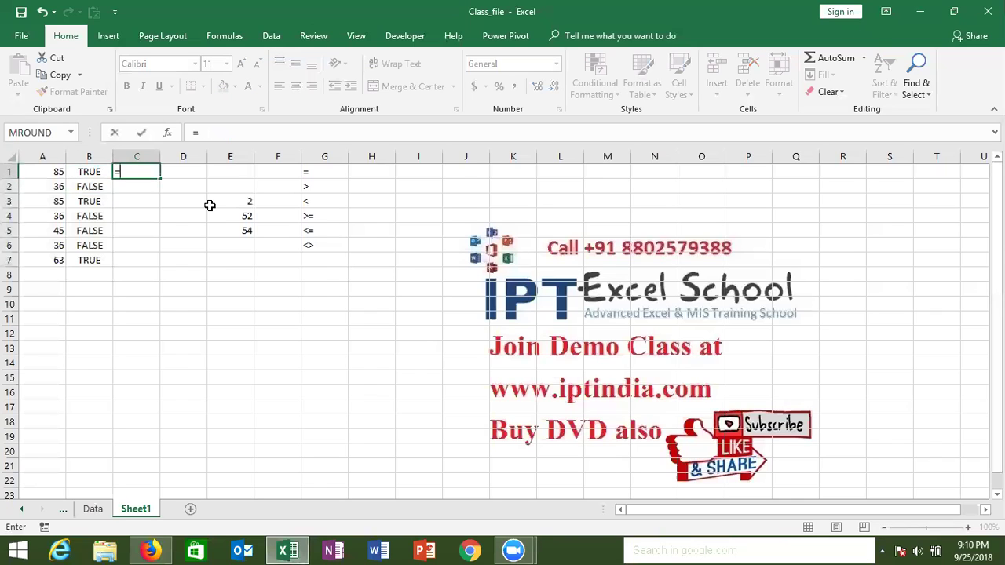
text(i)
key(Tab)
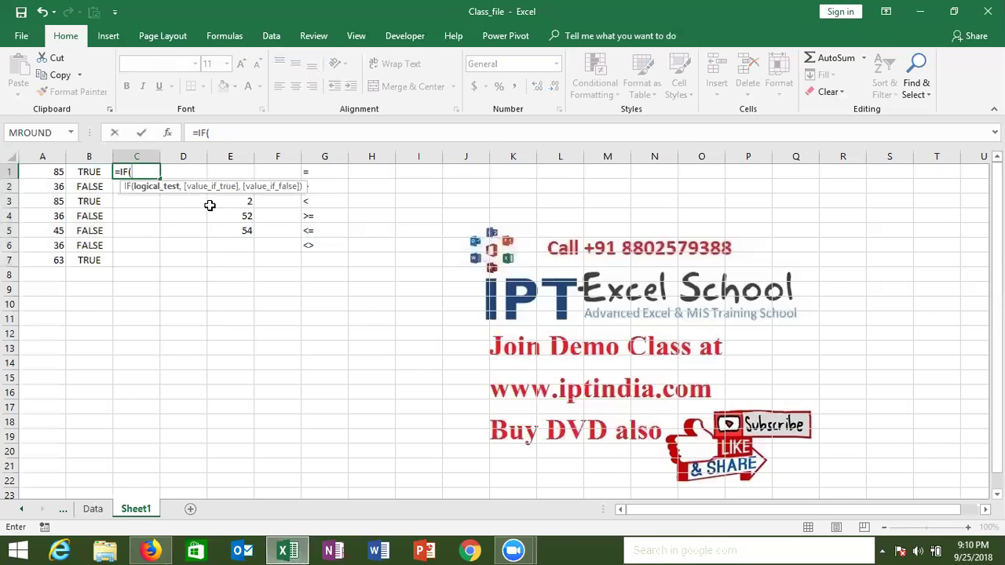
click(79, 170)
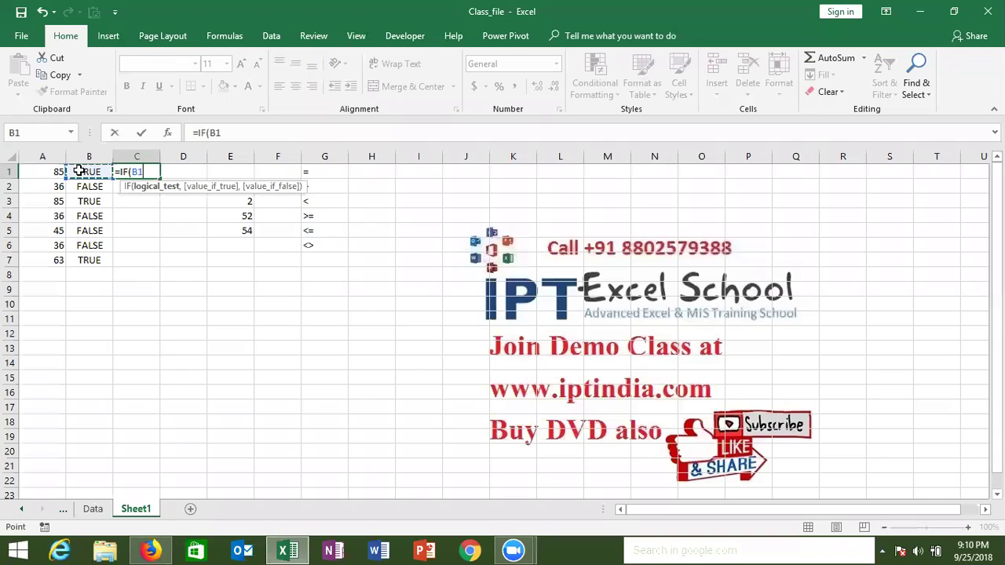
text(,"OK",")
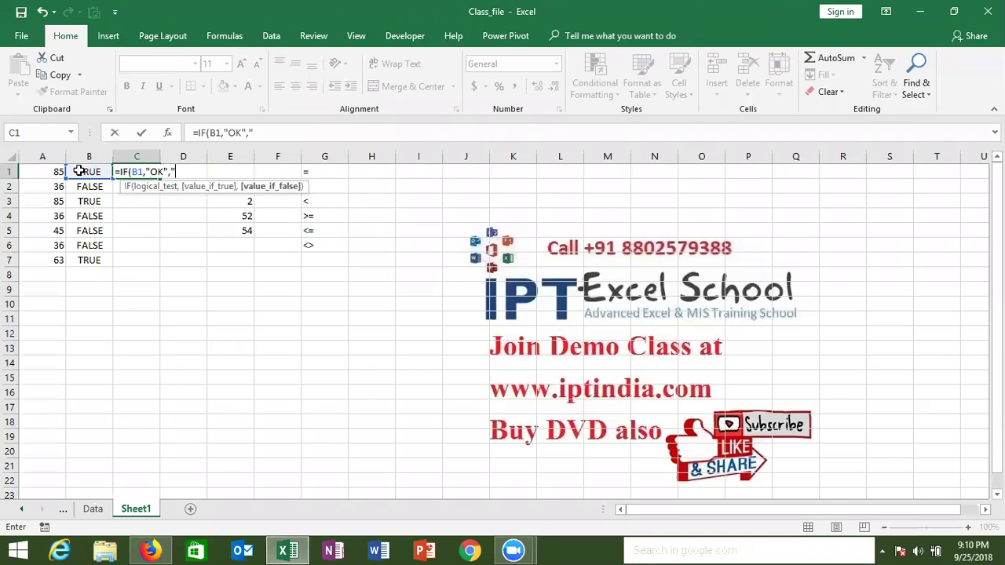
text(Pending)
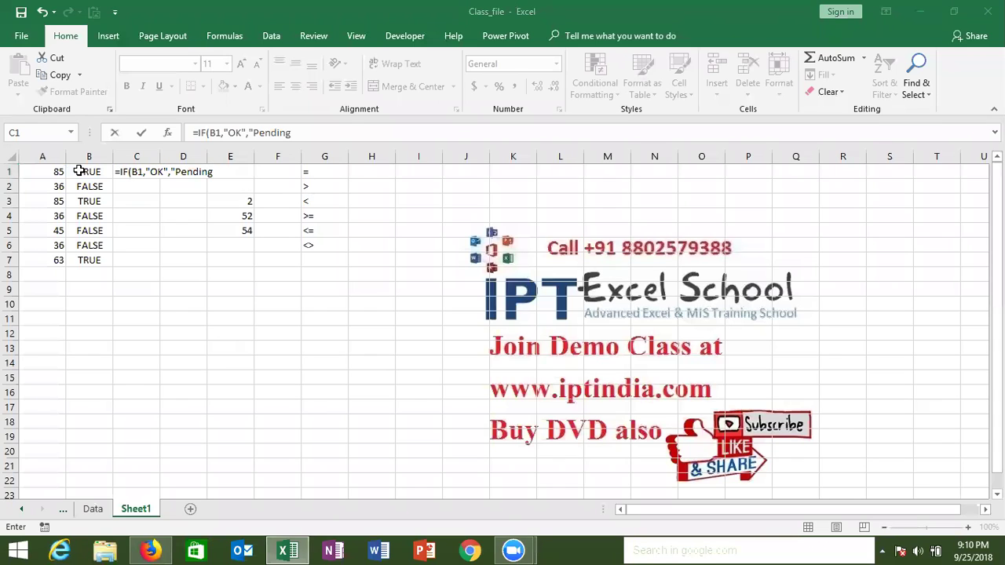
click(218, 135)
key(ctrl+Return)
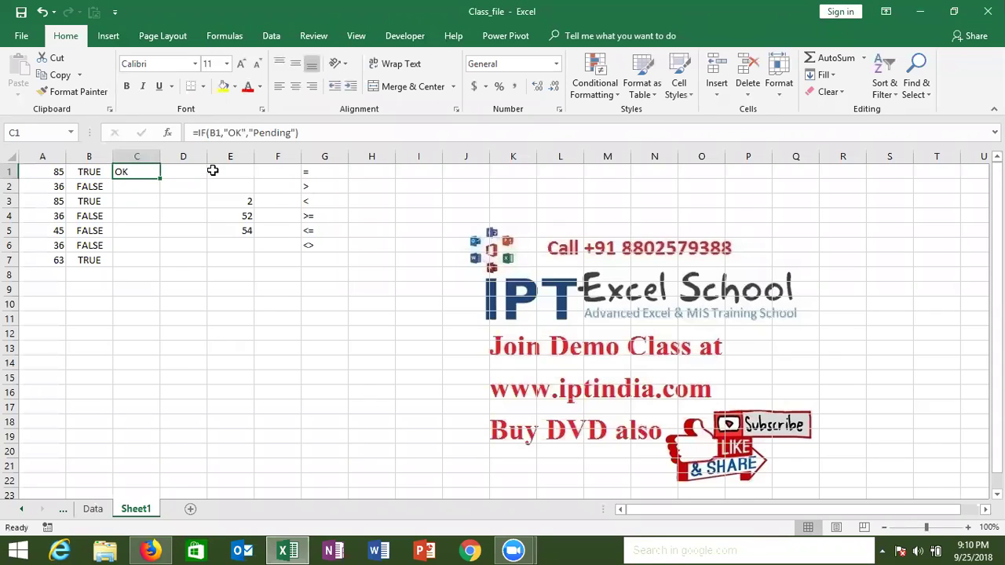
- Enter =IF(A2>=50,"OK","Pending") in C2, which shows Pending for 36
key(Down)
text(=)
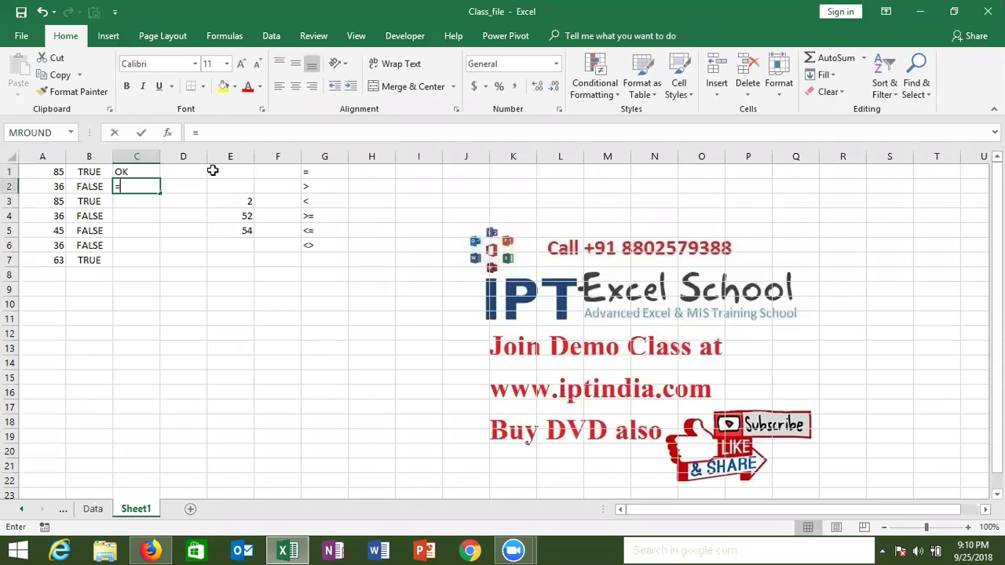
text(if)
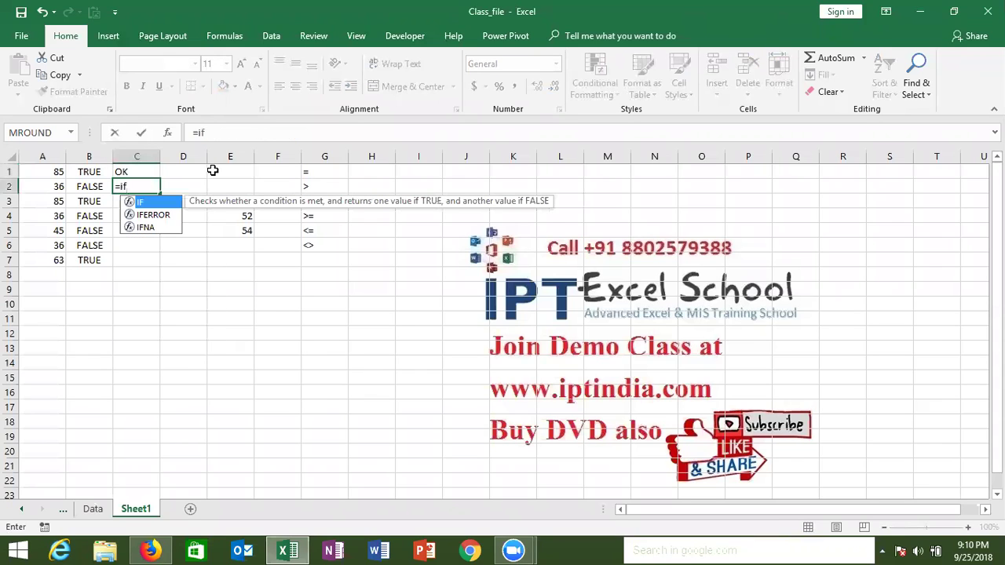
key(Tab)
click(49, 187)
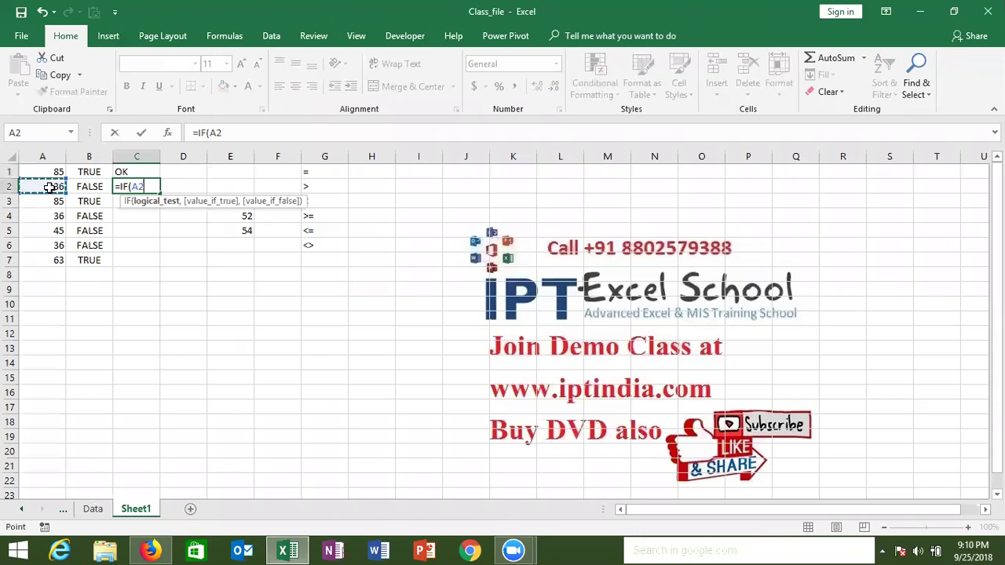
text(=)
text(50,)
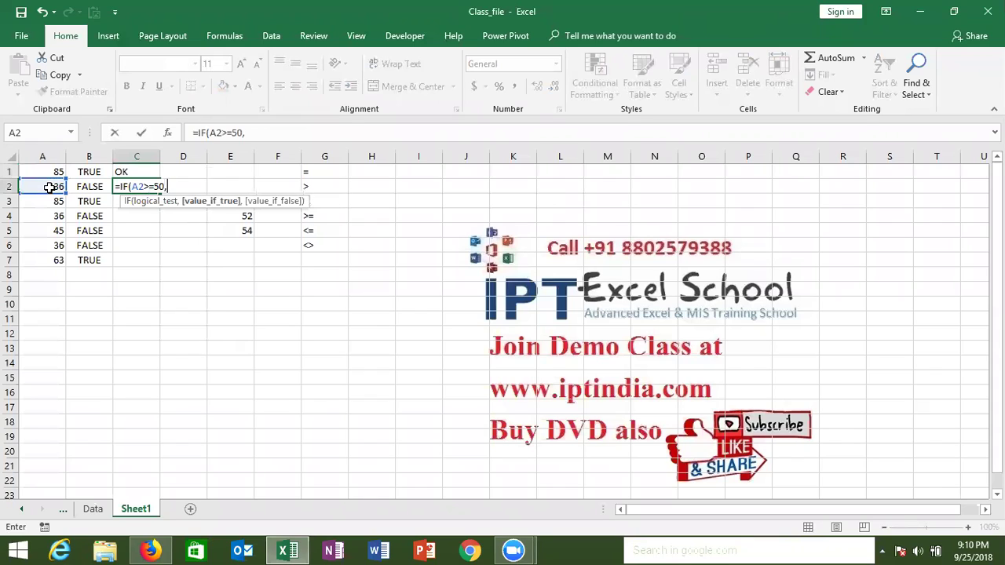
text("OK","Pe)
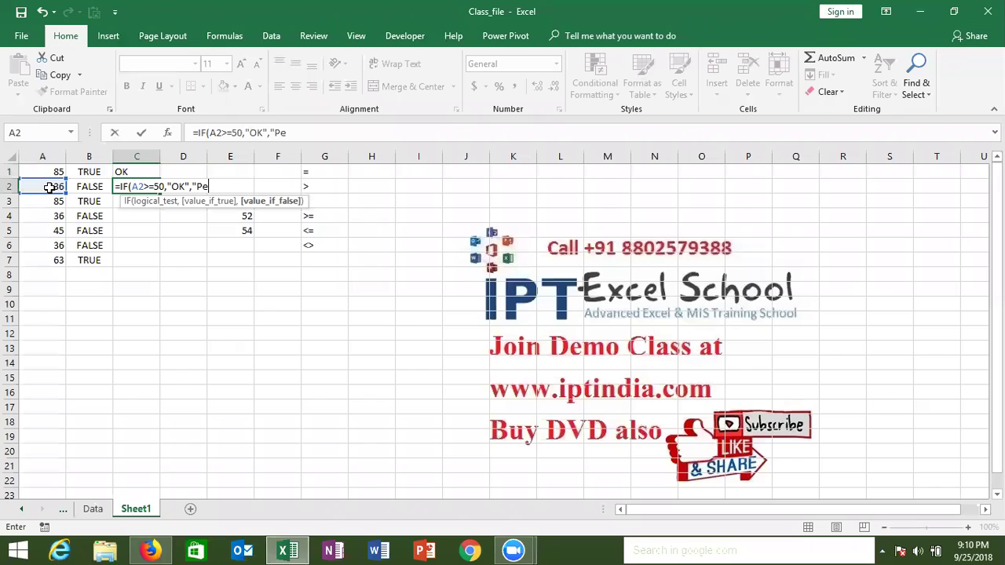
text(nding"))
key(ctrl+Return)
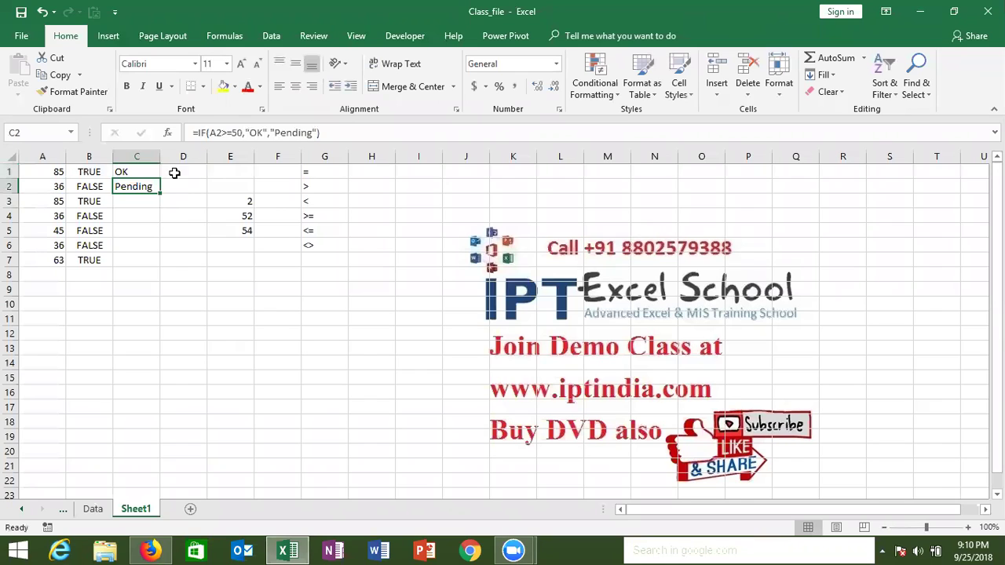
- Inspect the C2 formula, highlighting its A2>=50 condition
double_click(149, 186)
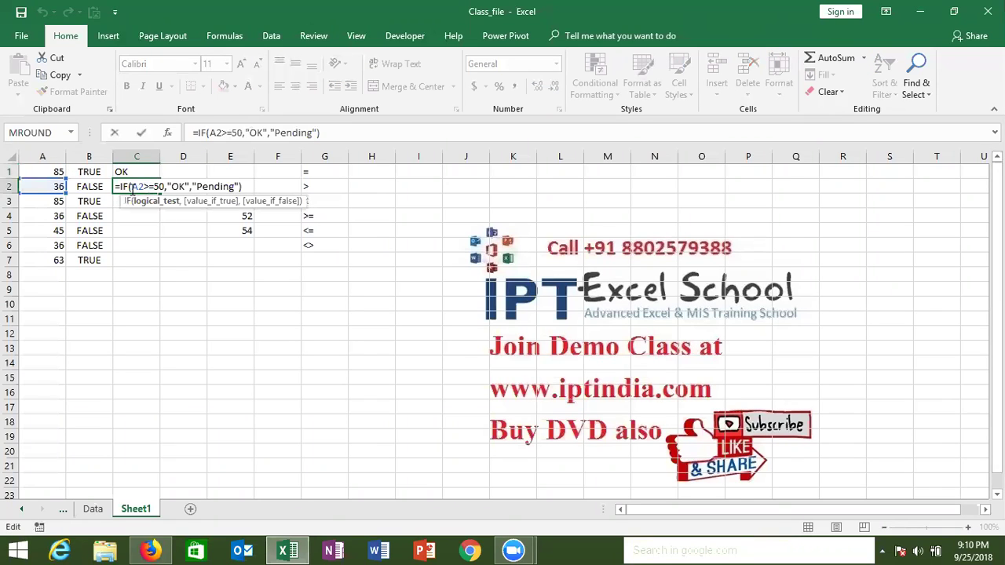
drag(131, 186, 164, 188)
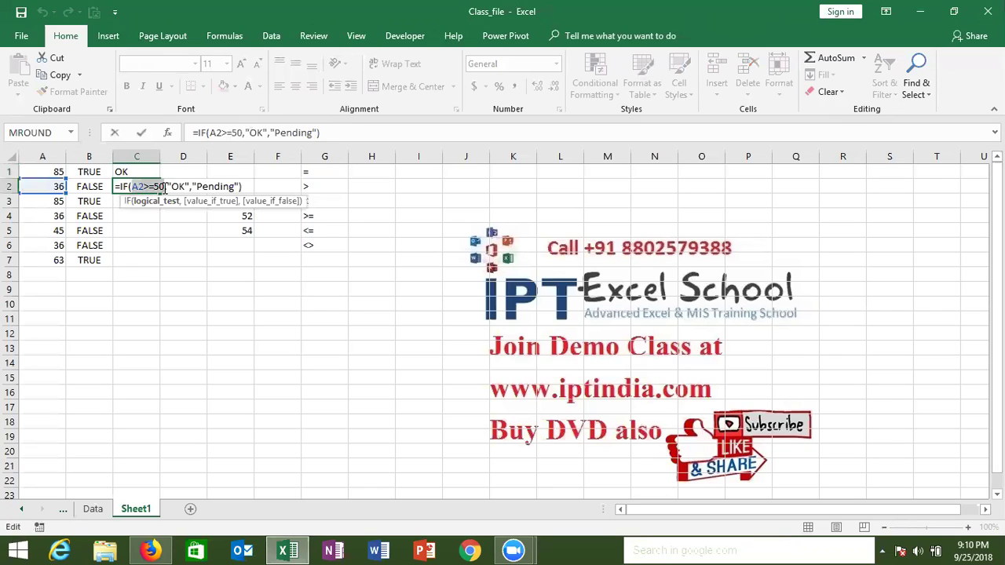
key(Return)
key(Up)
key(Up)
key(Right)
key(Right)
key(Right)
key(Right)
key(Down)
key(Down)
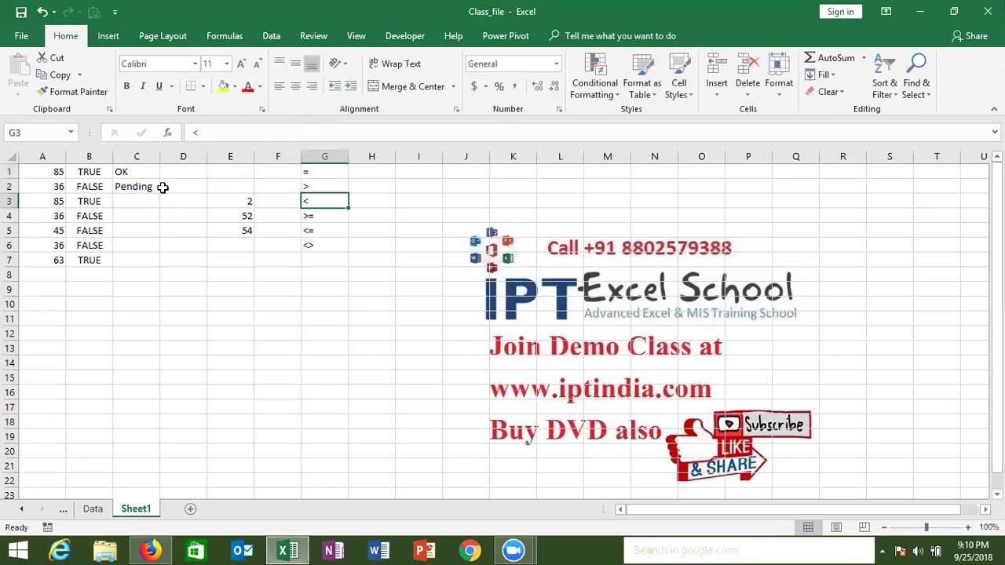
click(122, 182)
double_click(121, 182)
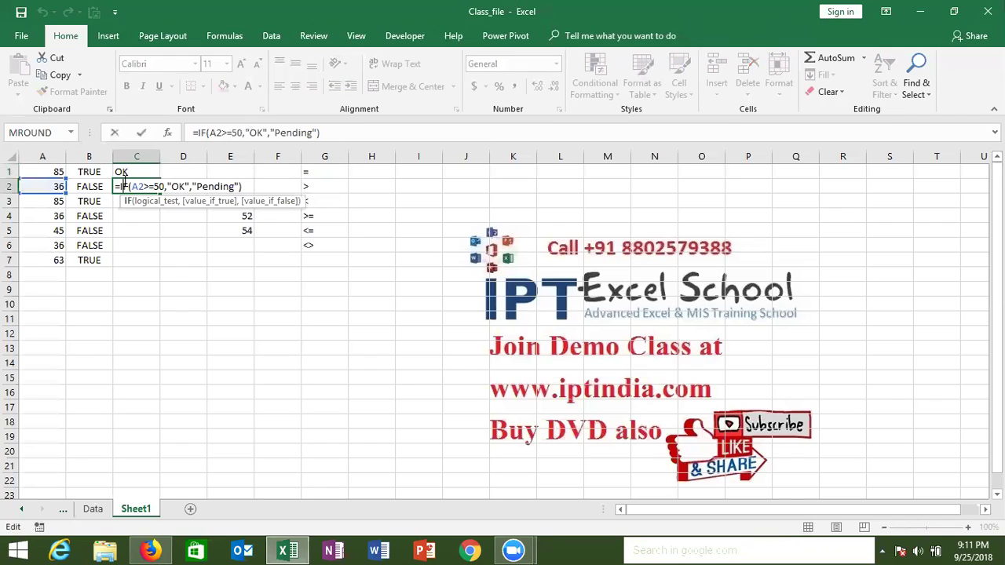
- Compare with C1's formula and its B1 condition, then move to empty cell I1
click(123, 171)
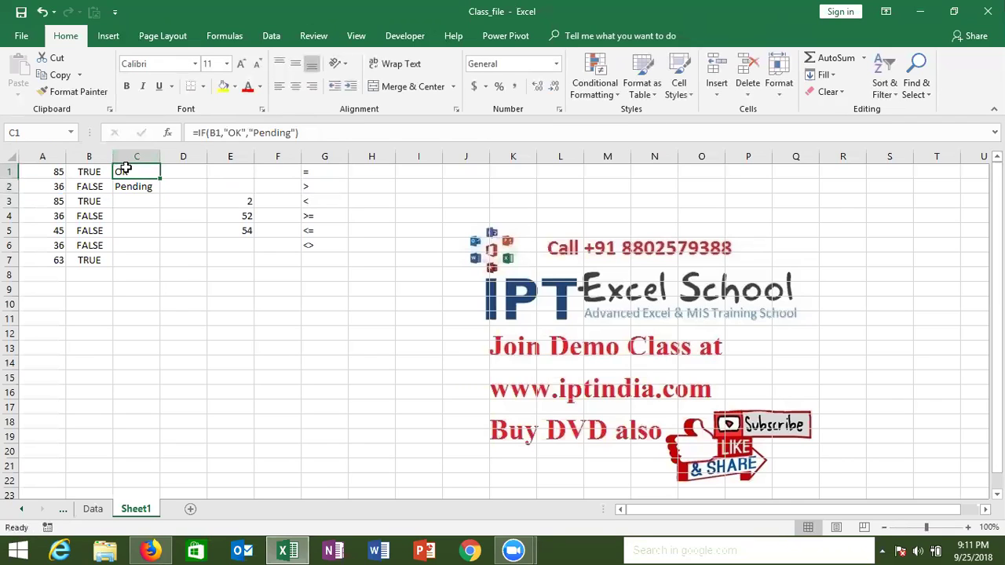
double_click(124, 169)
drag(131, 171, 145, 172)
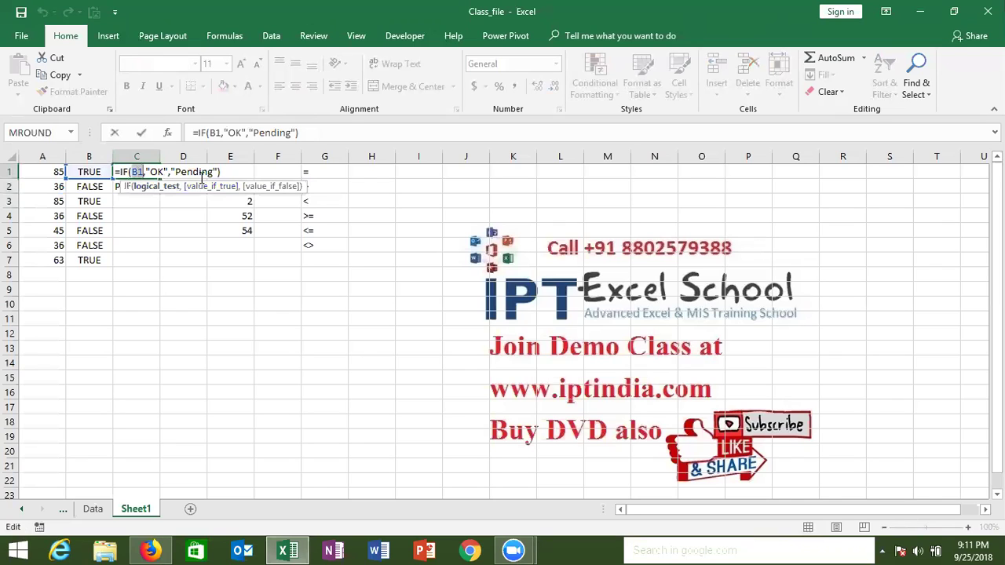
key(Return)
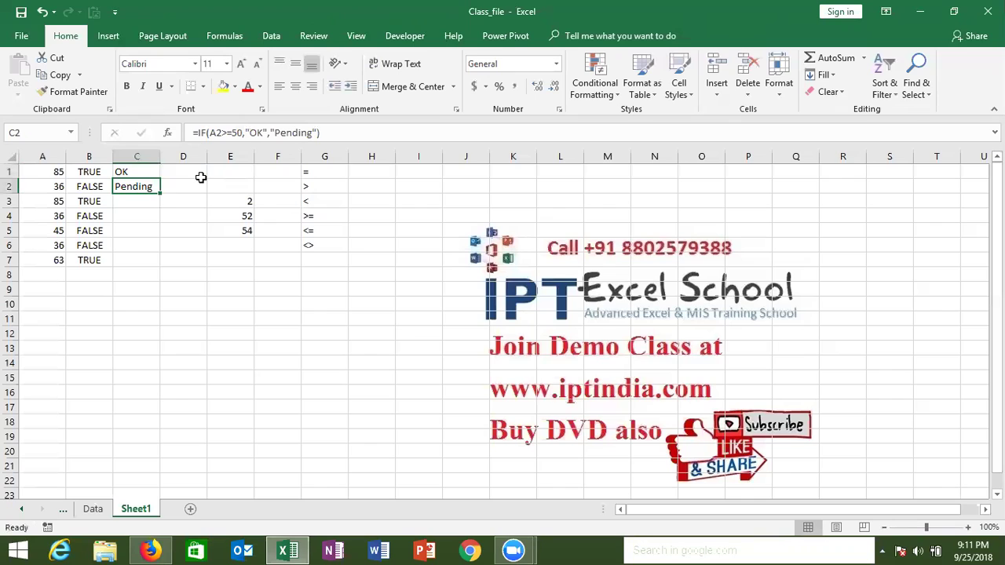
key(Right)
key(Right)
key(Right)
key(Right)
key(Right)
key(Right)
key(Up)
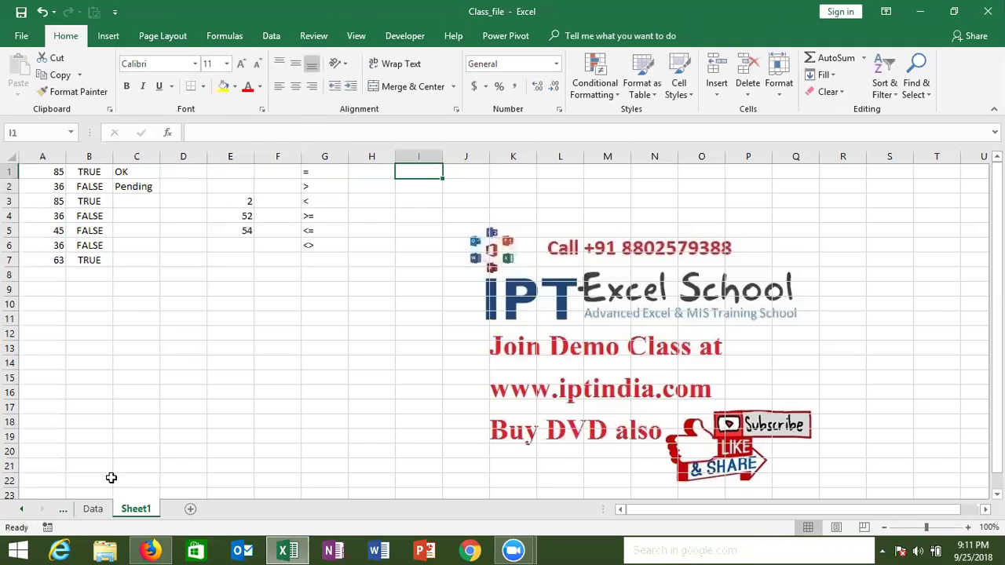
- Add a new Sheet2 with Name in A1 and Puja in A2
click(197, 514)
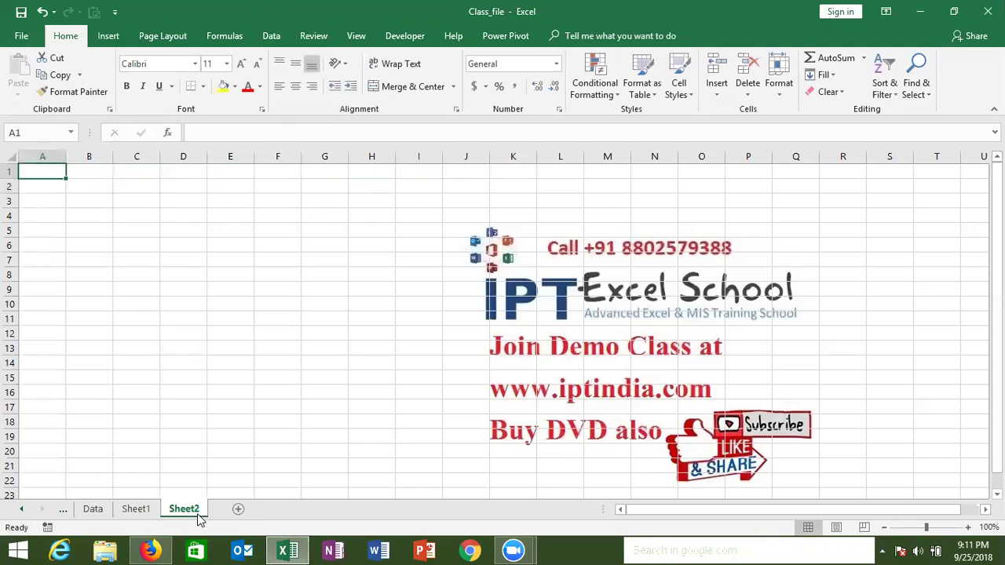
text(Name)
key(Return)
text(Puja)
key(Return)
- Fill the repeating name series down column A to row 34, undoing the overshoot
click(55, 189)
mouse_move(65, 193)
mouse_down()
mouse_move(56, 430)
mouse_move(78, 549)
mouse_up()
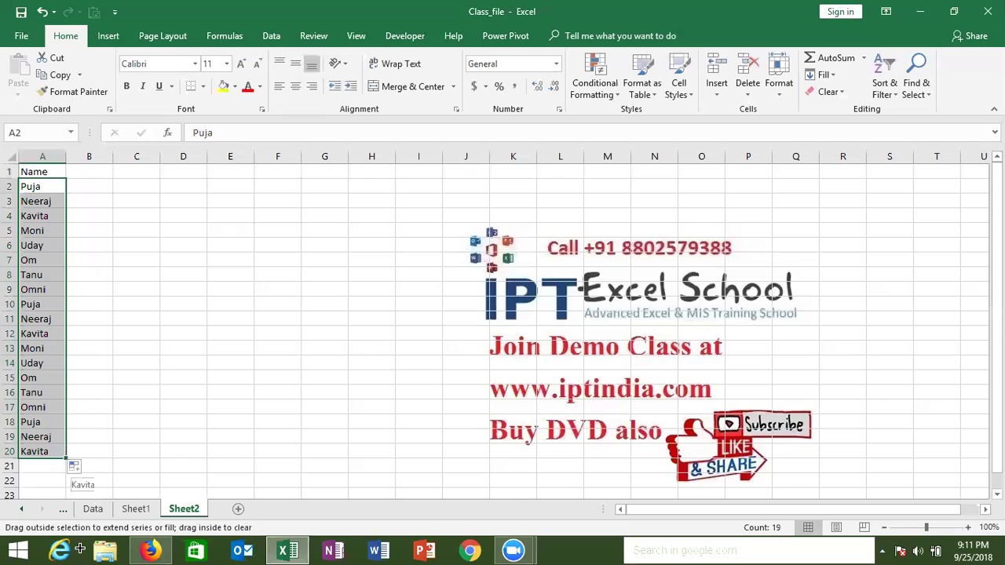
key(ctrl+z)
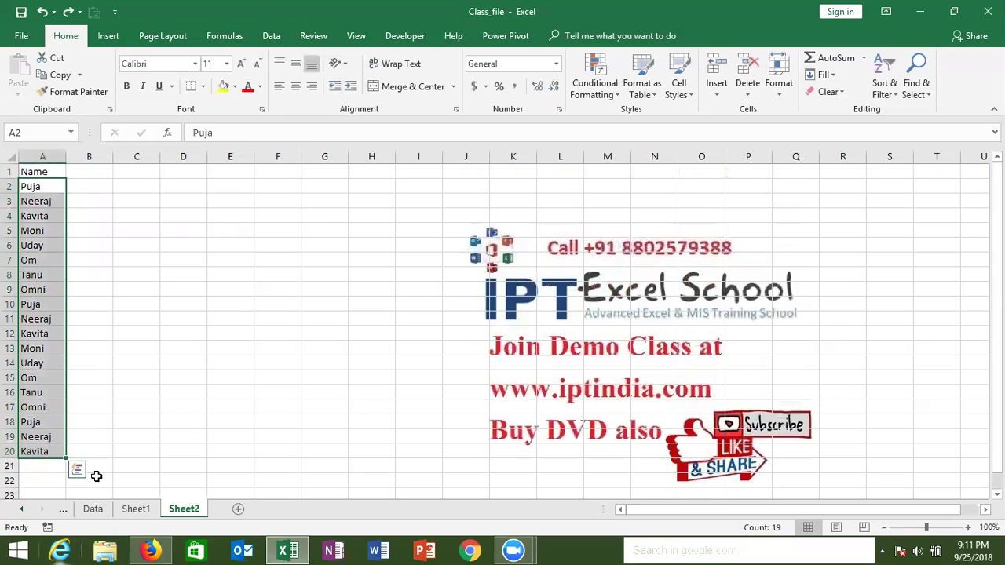
click(55, 438)
click(62, 452)
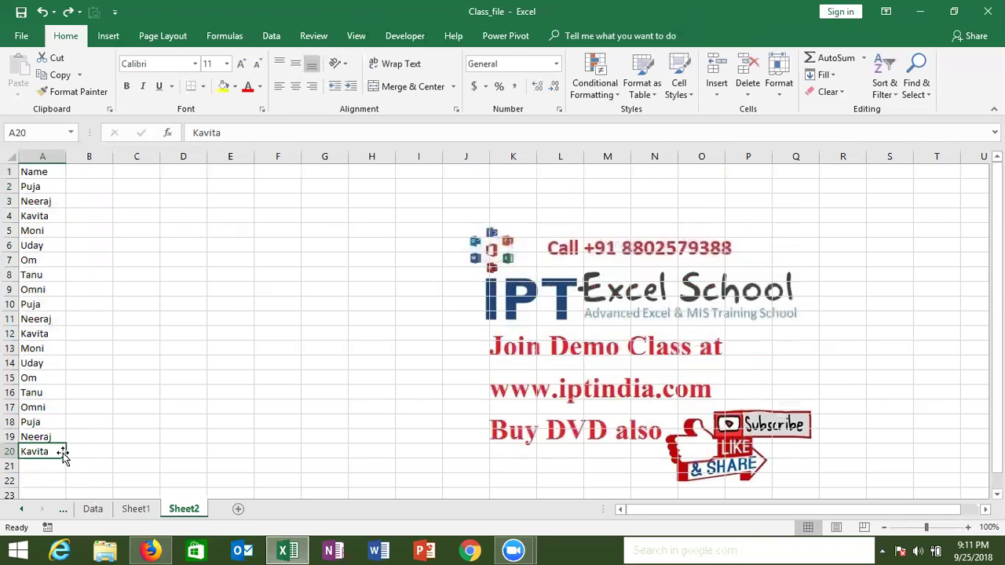
drag(66, 458, 78, 532)
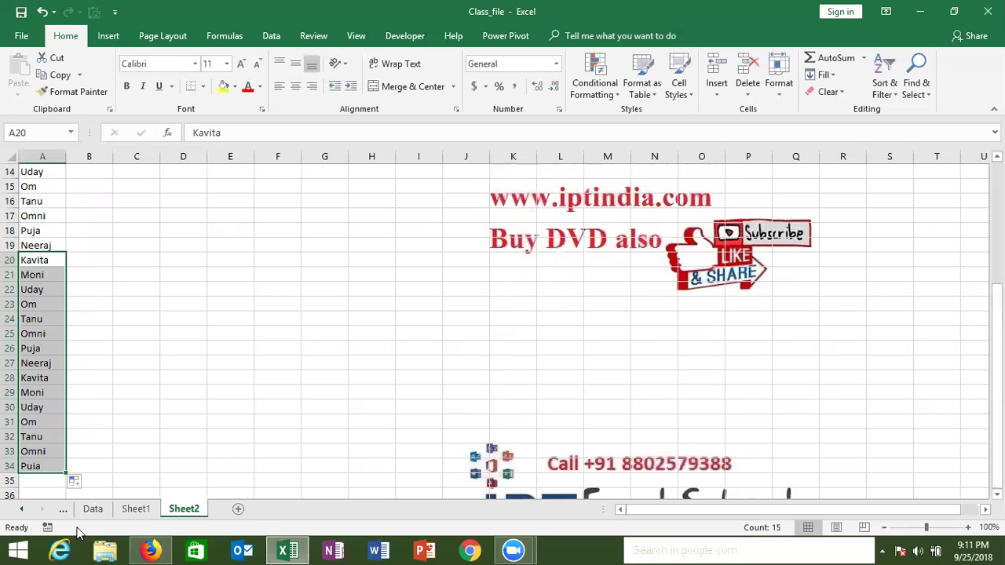
key(ctrl+Home)
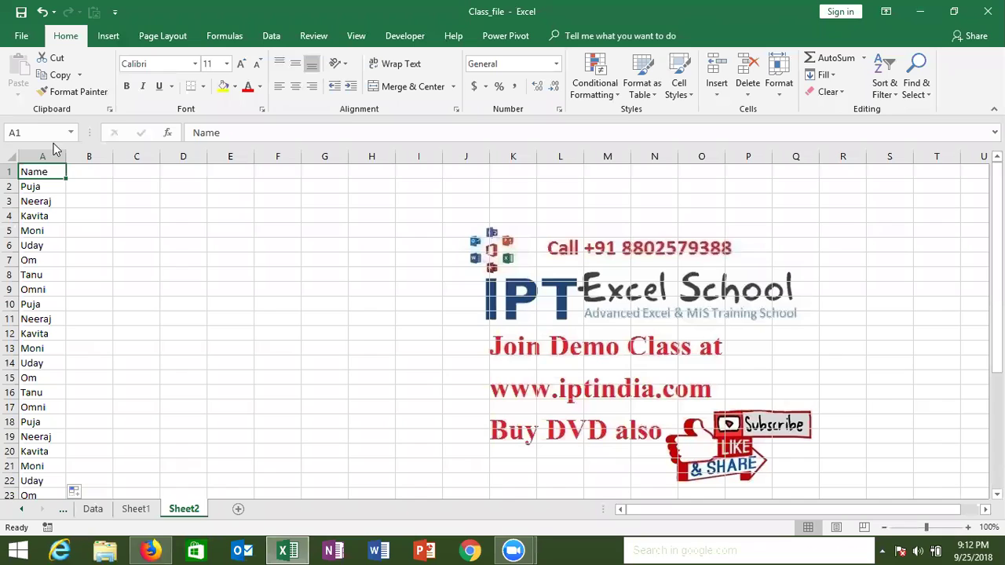
click(23, 37)
click(45, 458)
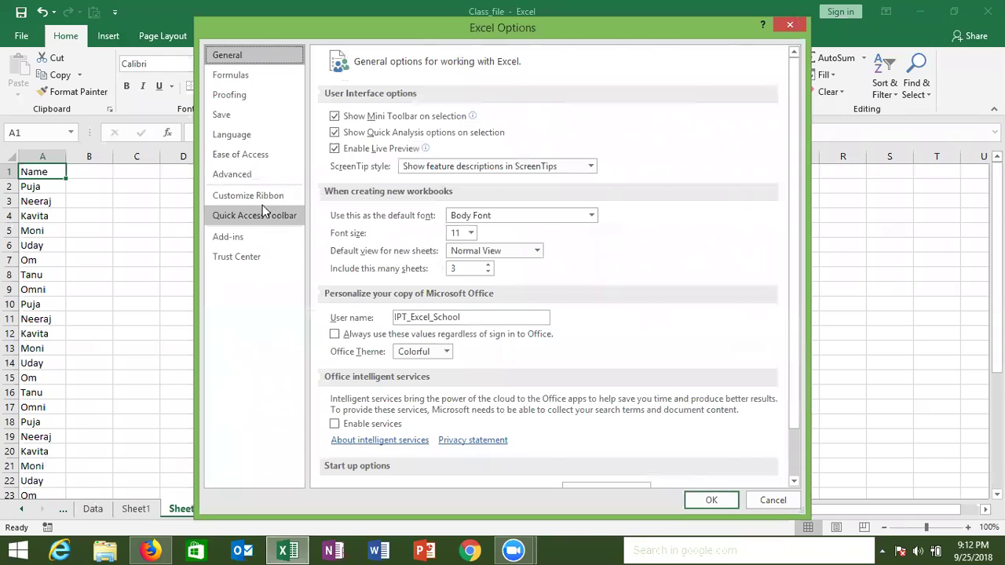
click(262, 178)
drag(796, 147, 799, 420)
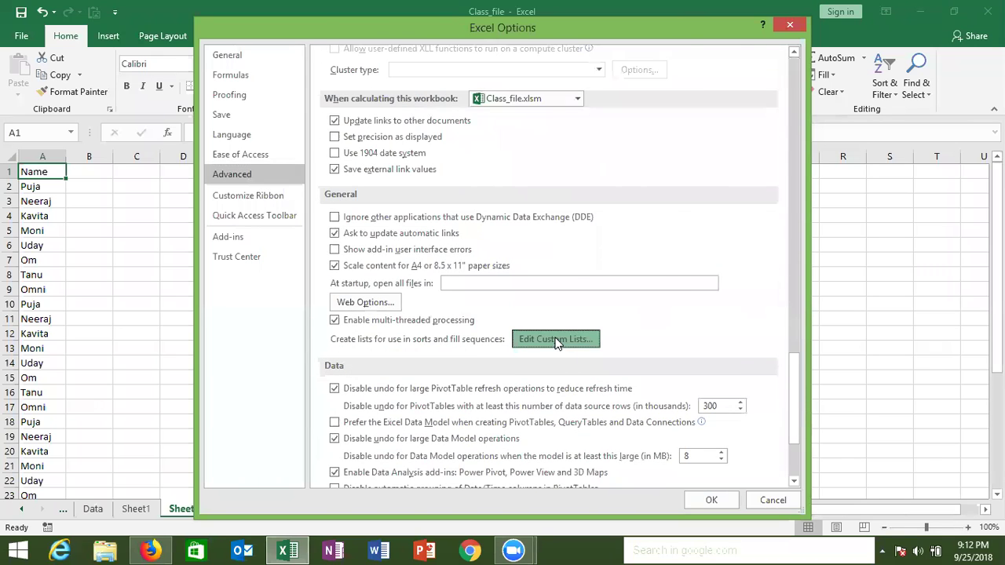
click(556, 340)
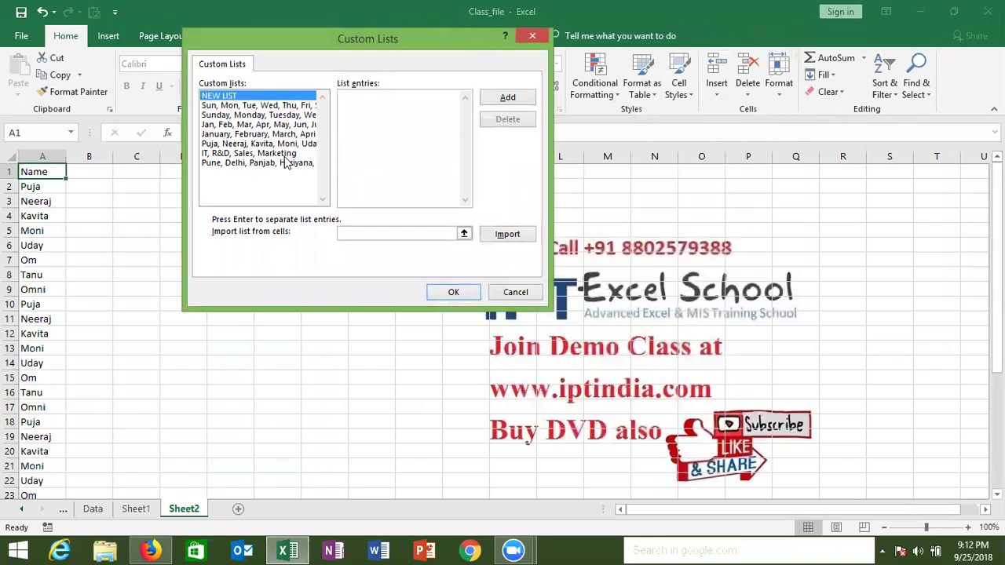
click(246, 144)
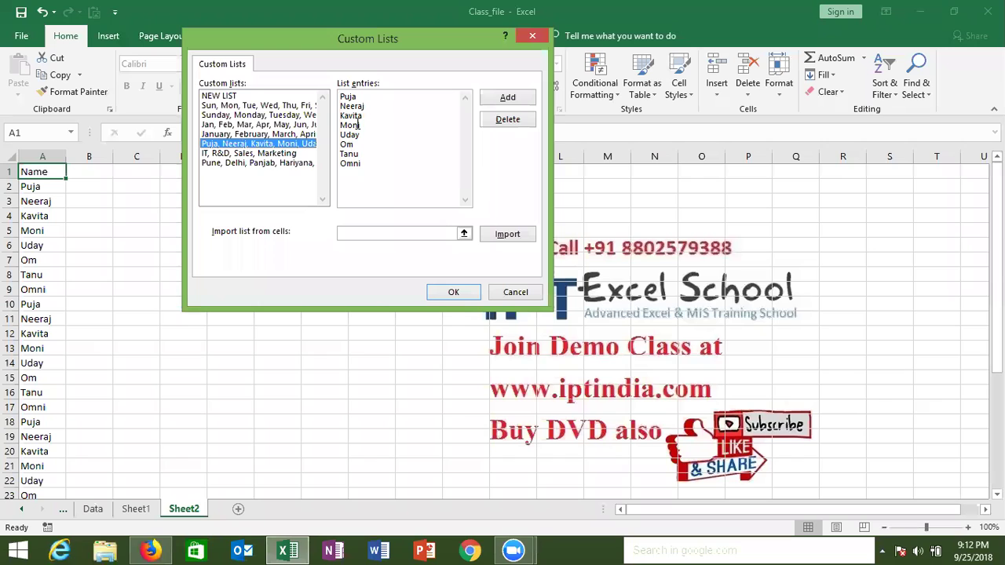
click(529, 292)
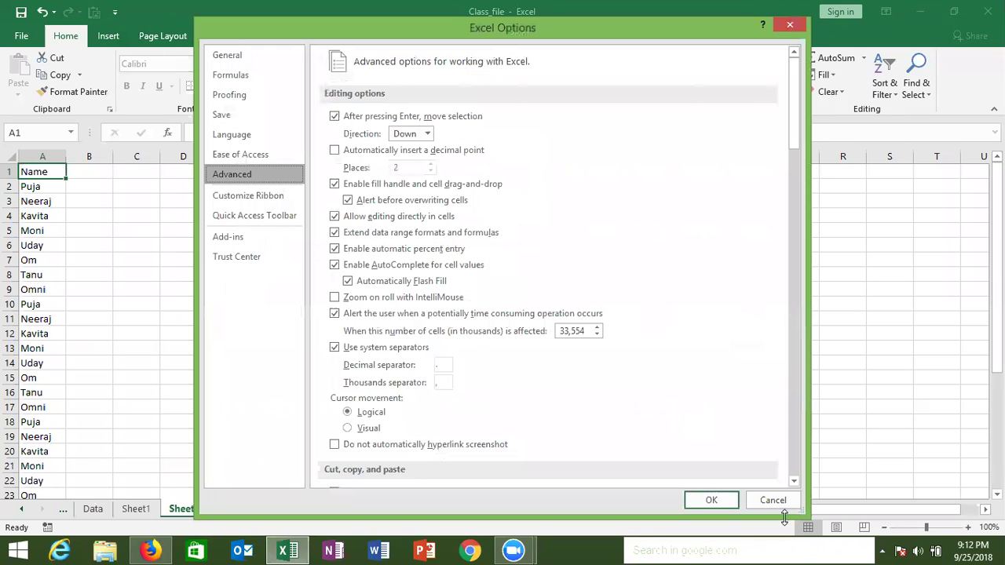
click(773, 501)
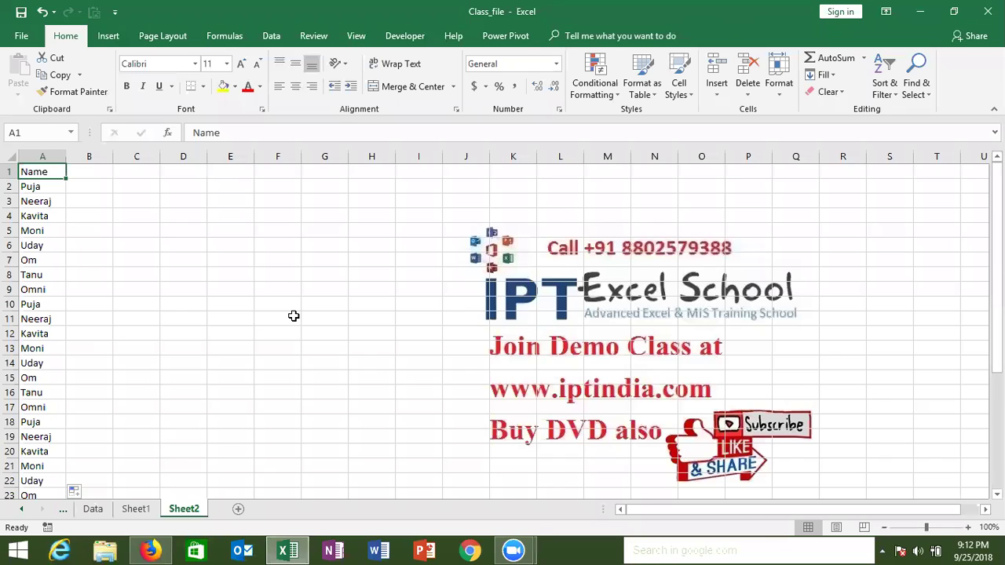
- Custom-sort A1:A34 by Name A to Z with headers, then select the Kavita group A2:A5
key(ctrl+shift+Down)
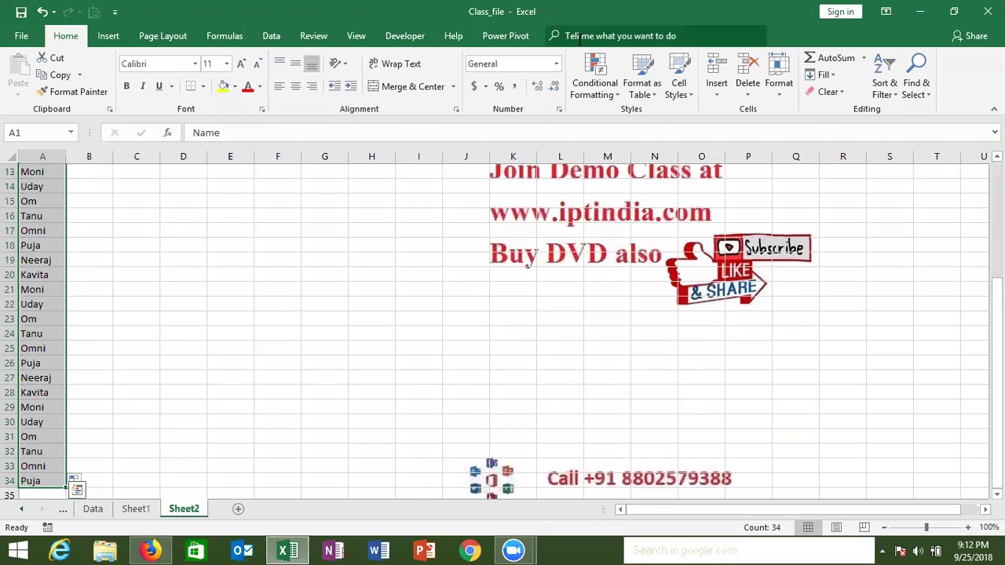
click(893, 94)
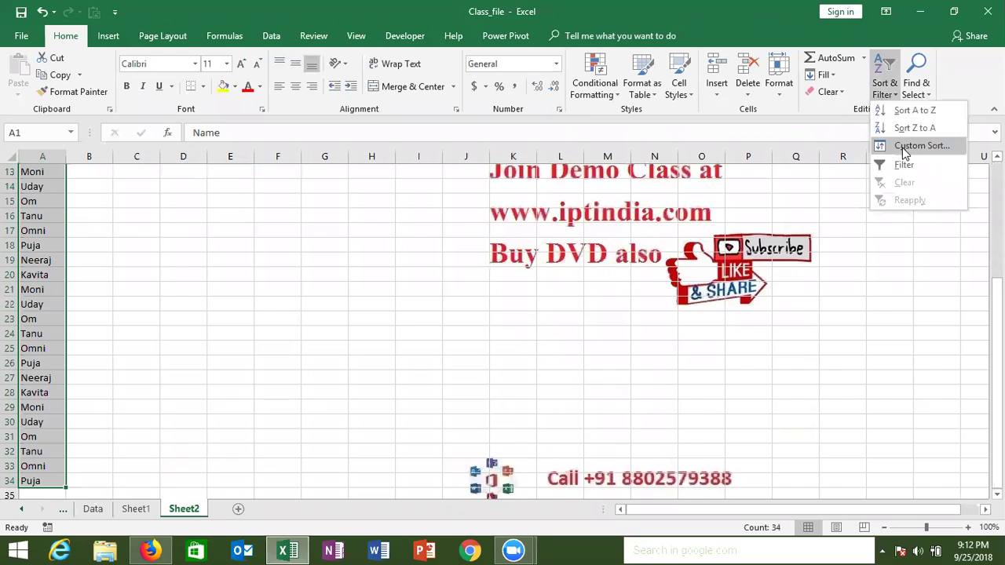
click(904, 146)
click(572, 116)
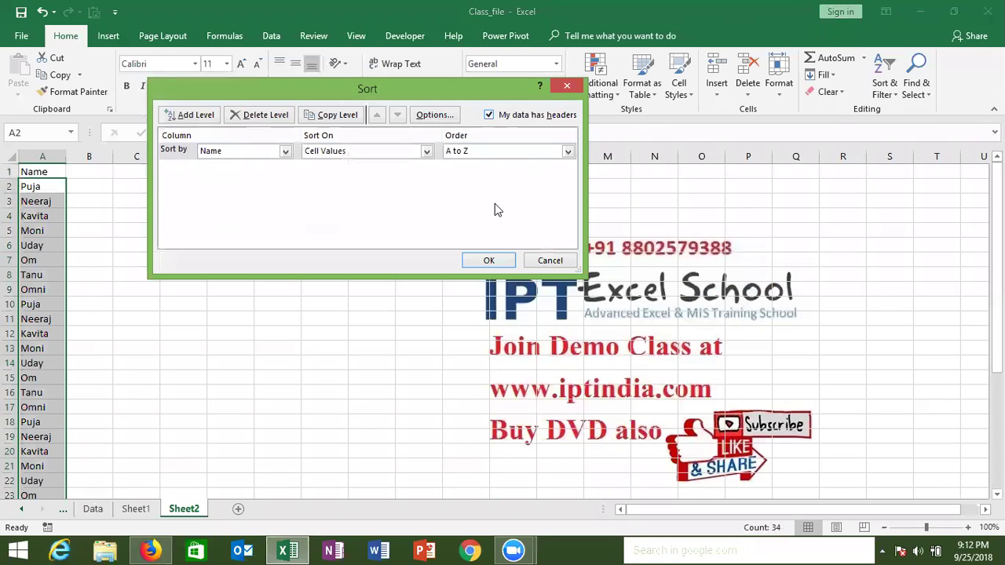
click(481, 257)
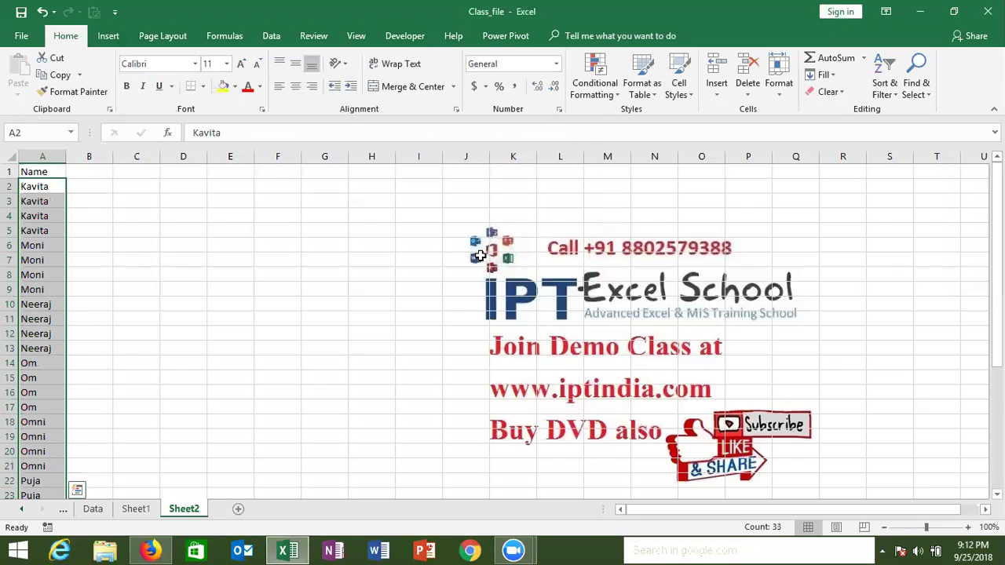
click(168, 289)
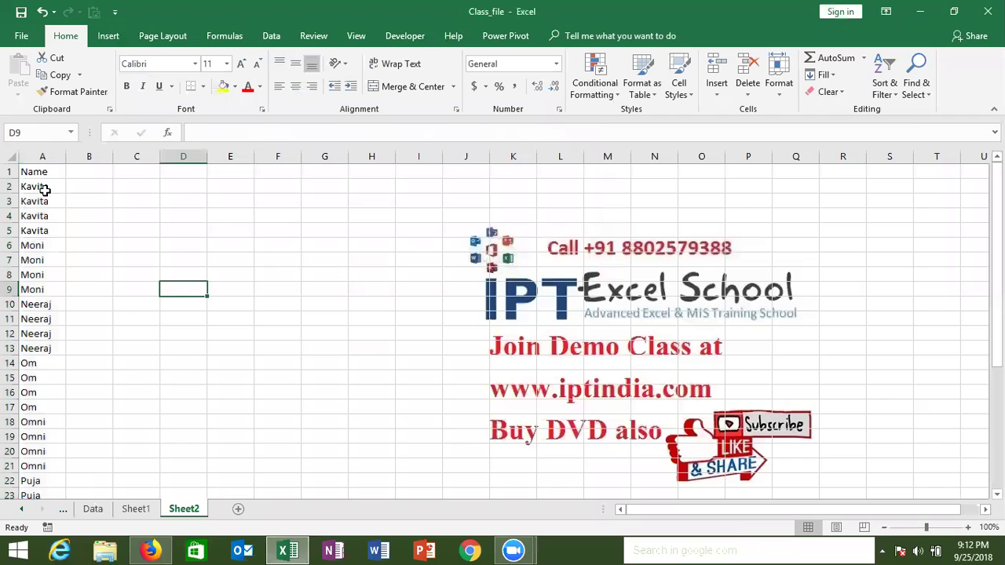
drag(36, 189, 44, 228)
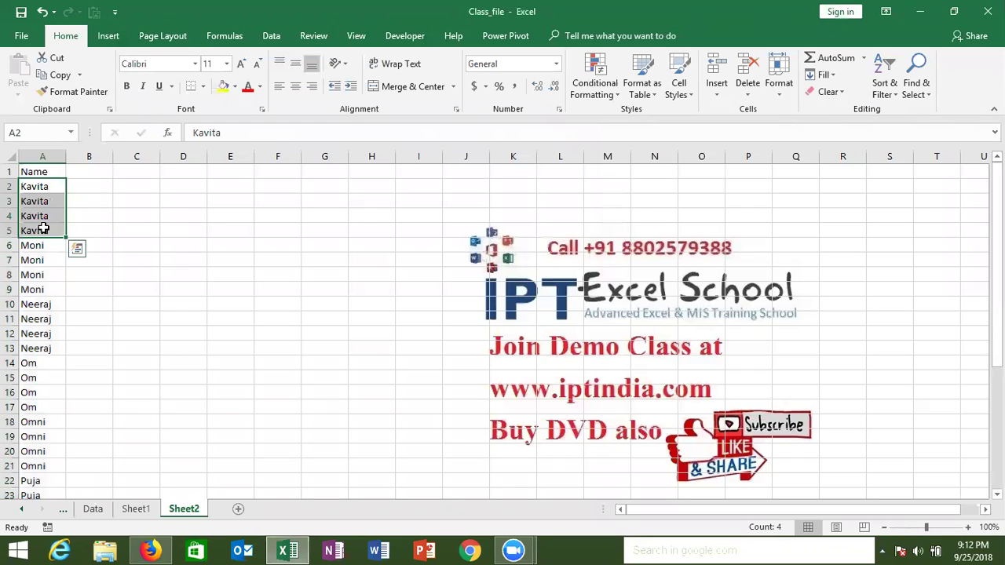
key(ctrl+Home)
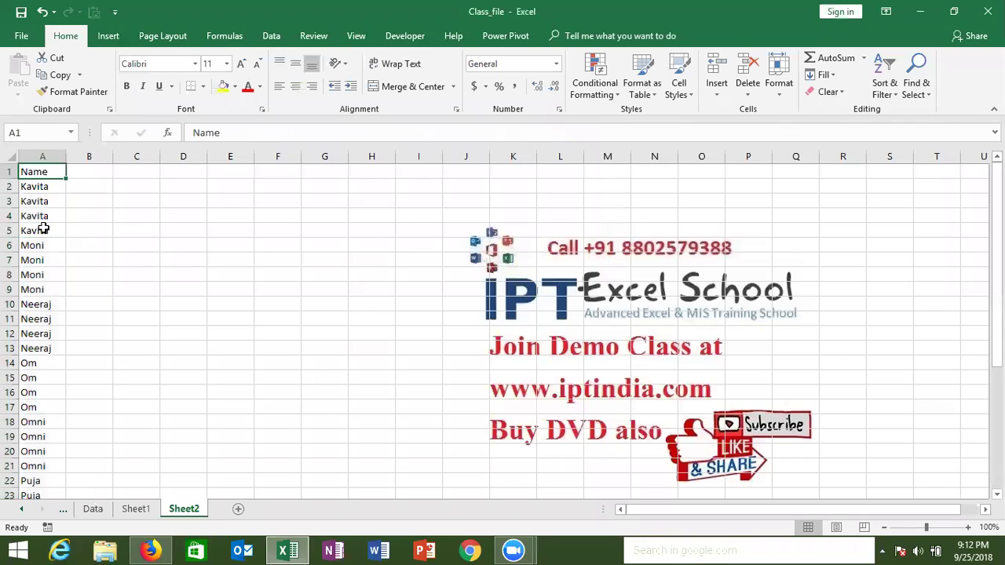
key(Right)
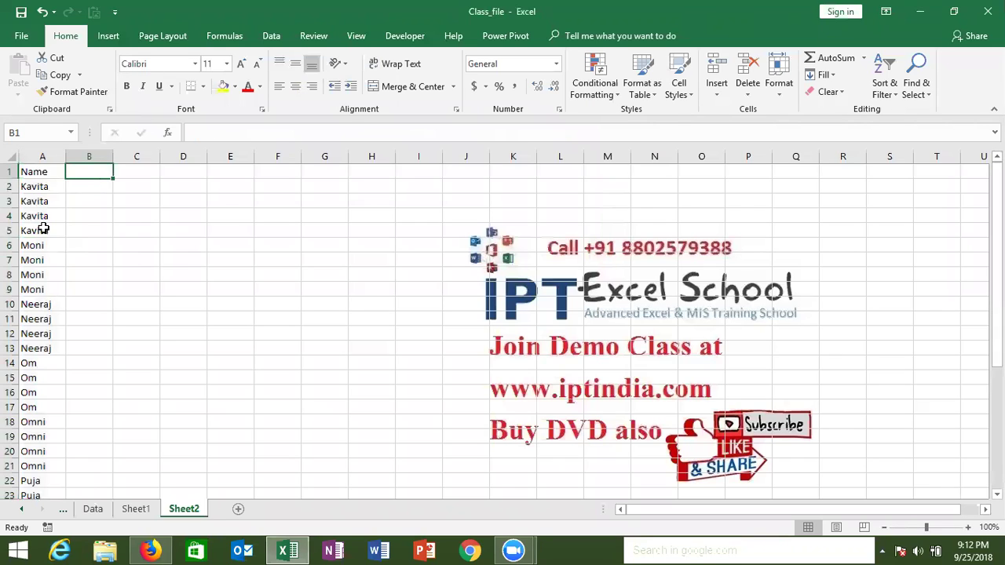
key(Down)
key(Left)
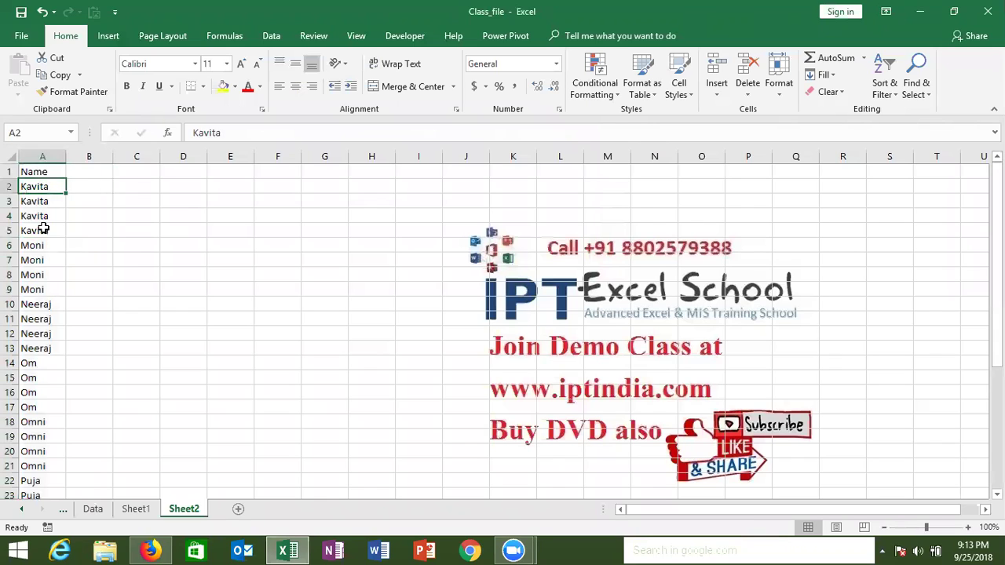
key(shift+Down)
key(shift+Down)
key(shift+Down)
key(Right)
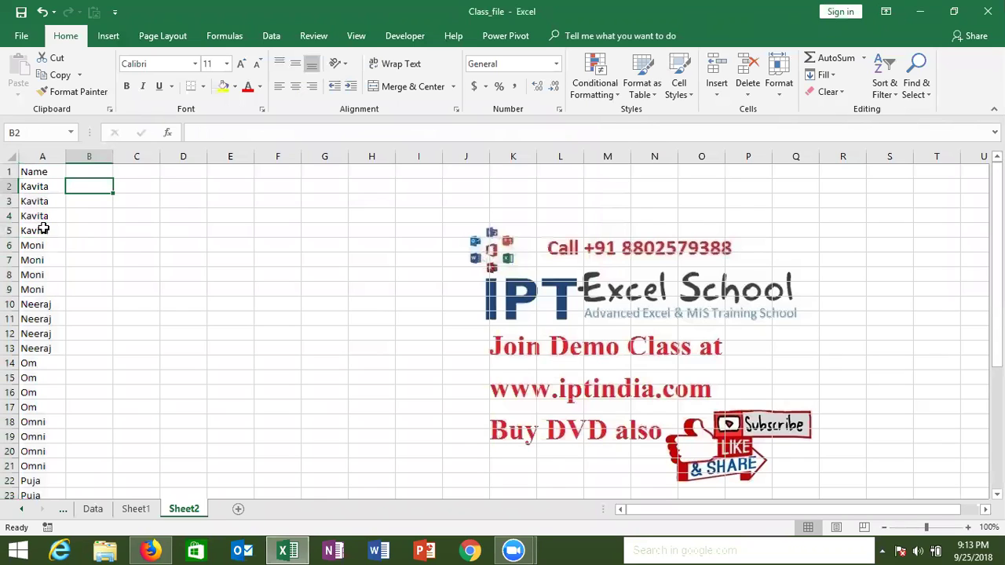
text(U)
key(Return)
text(D)
key(Return)
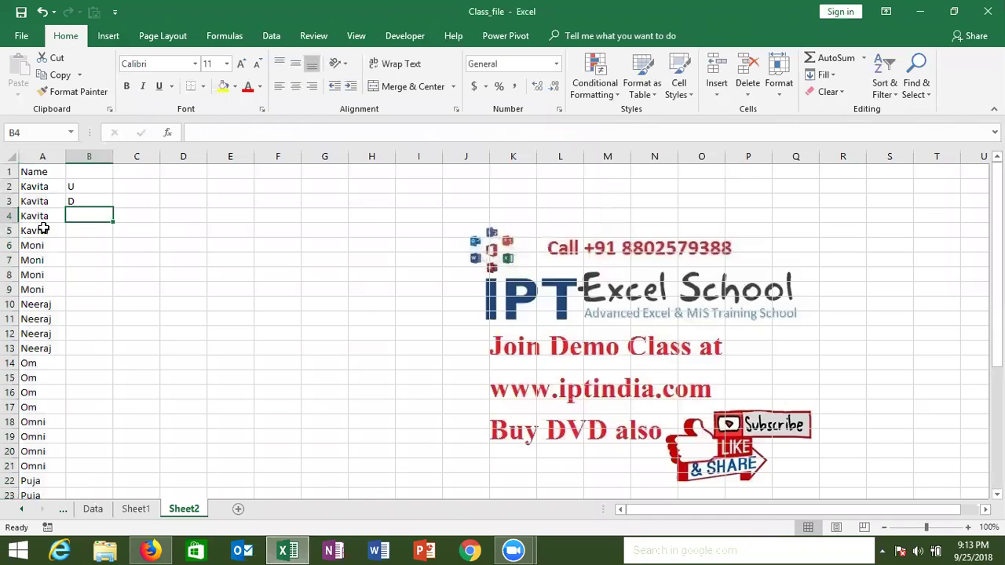
text(D)
key(Return)
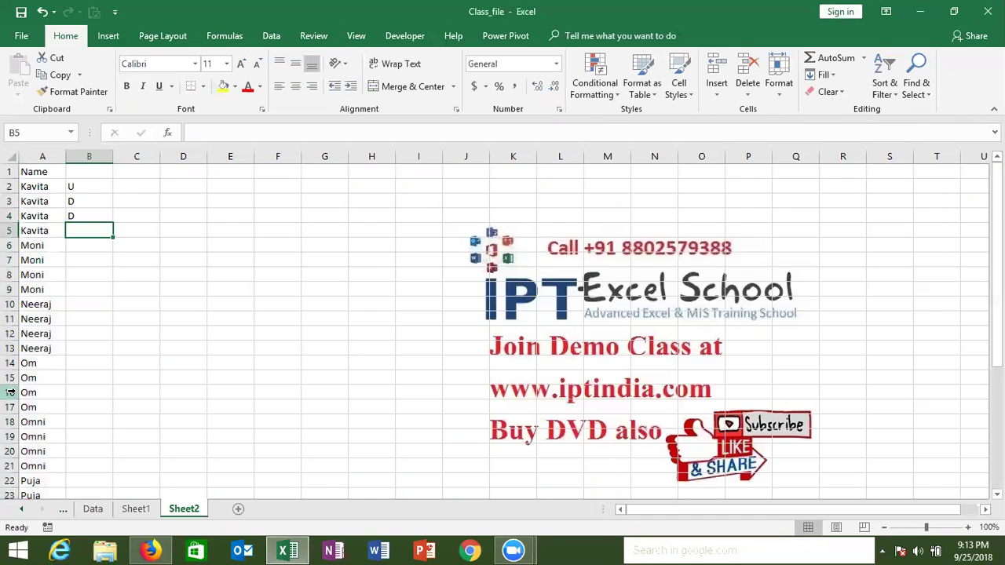
text(D)
key(Return)
text(U)
key(Return)
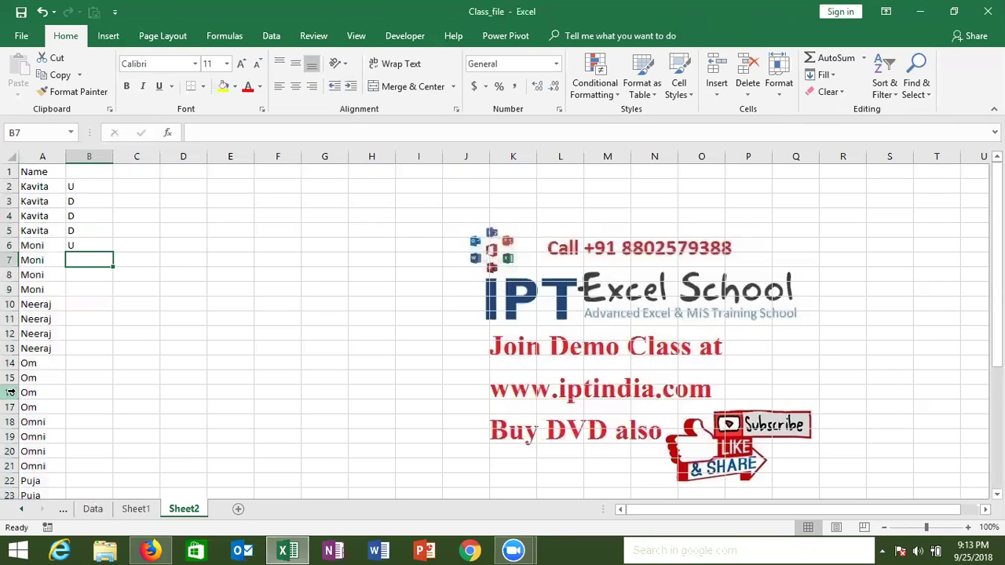
key(Up)
key(Up)
key(Up)
key(Up)
key(ctrl+shift+Down)
key(ctrl+v)
key(Delete)
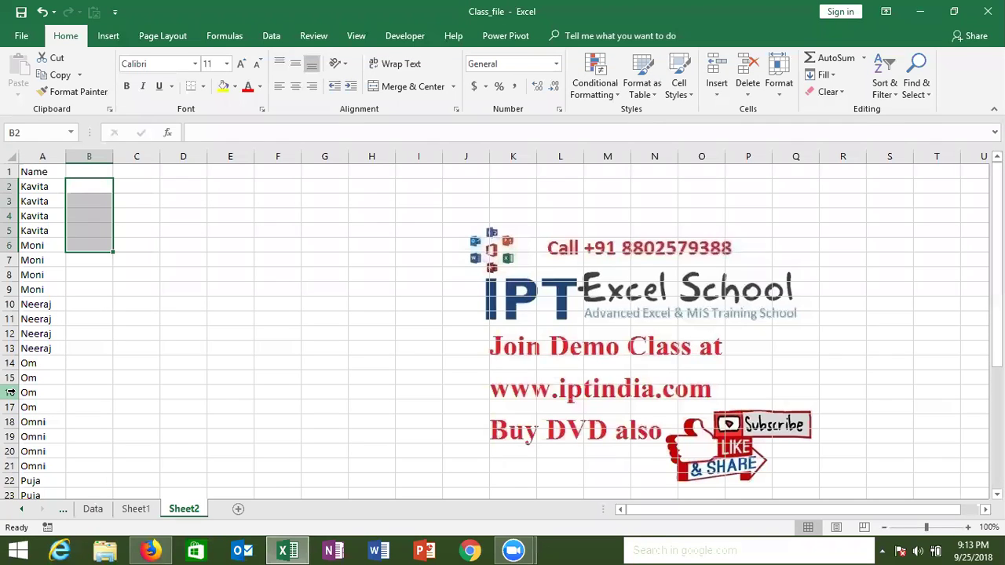
key(shift+Up)
key(shift+Up)
key(shift+Up)
key(shift+Down)
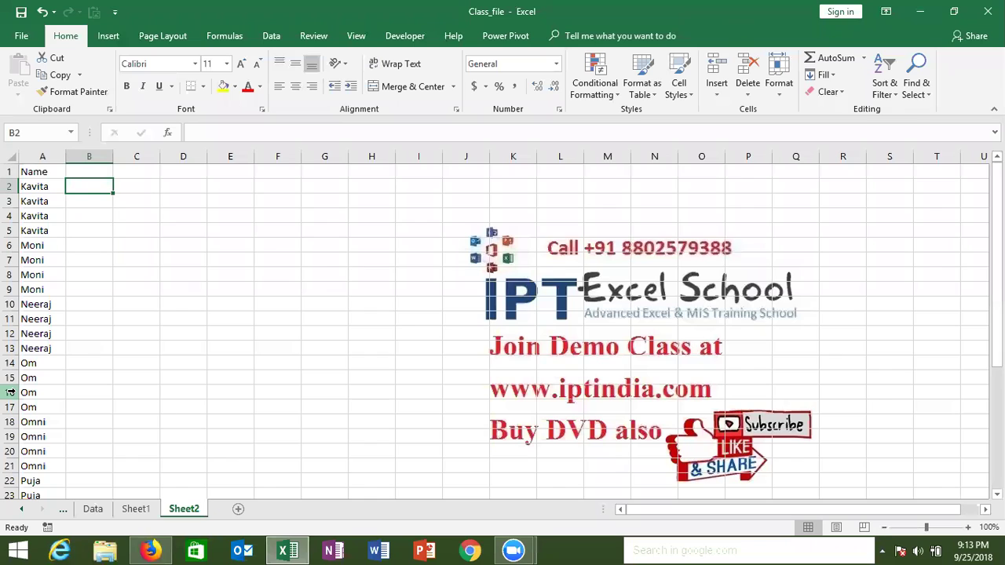
- Mark B2 as U and fill D down through B3:B5
text(D)
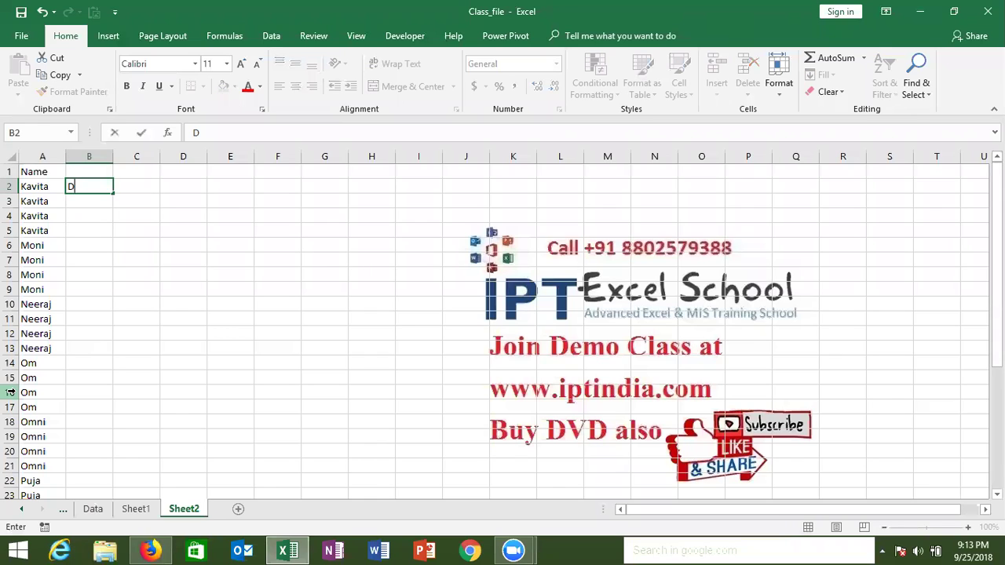
key(Return)
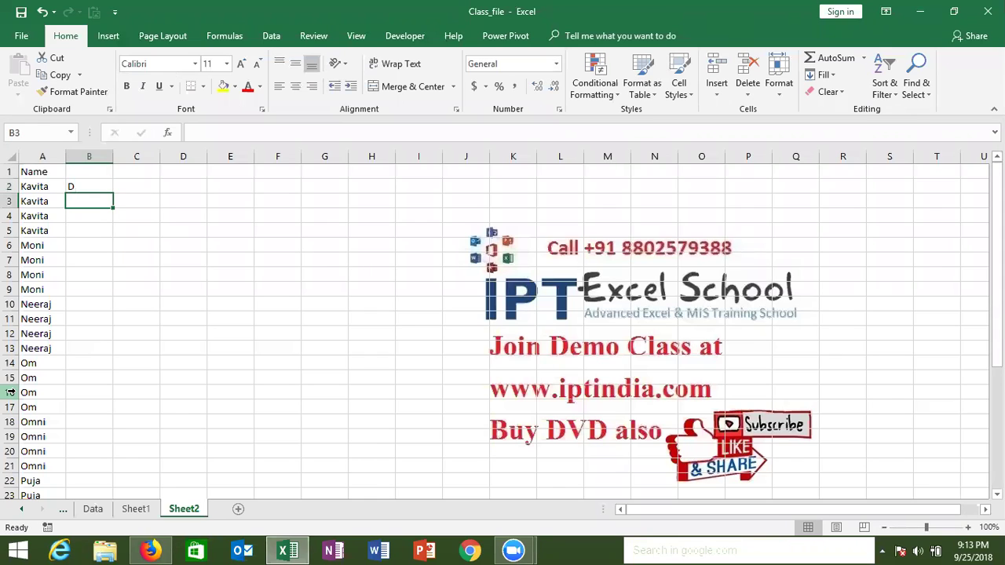
key(shift+Down)
key(shift+Down)
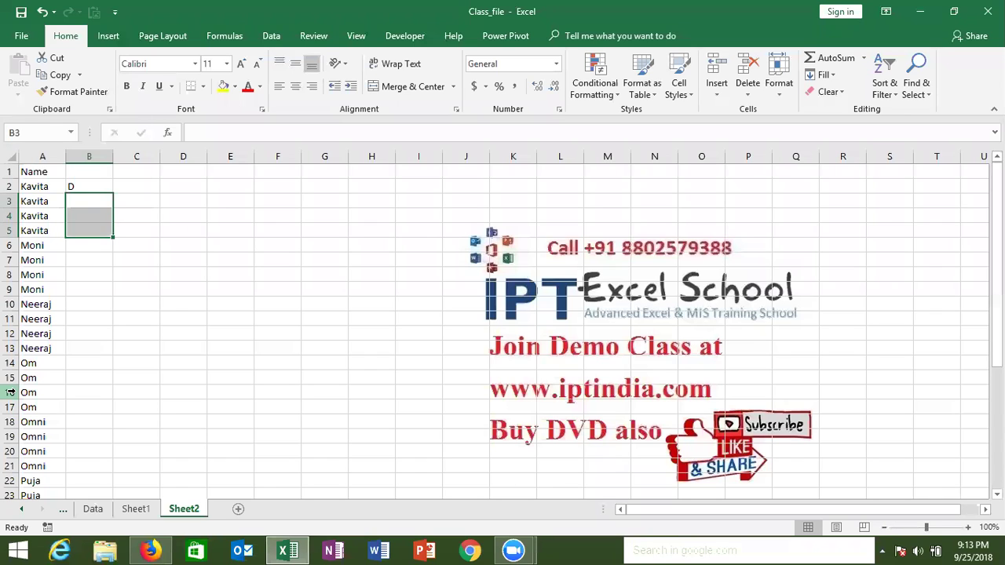
key(Up)
key(Return)
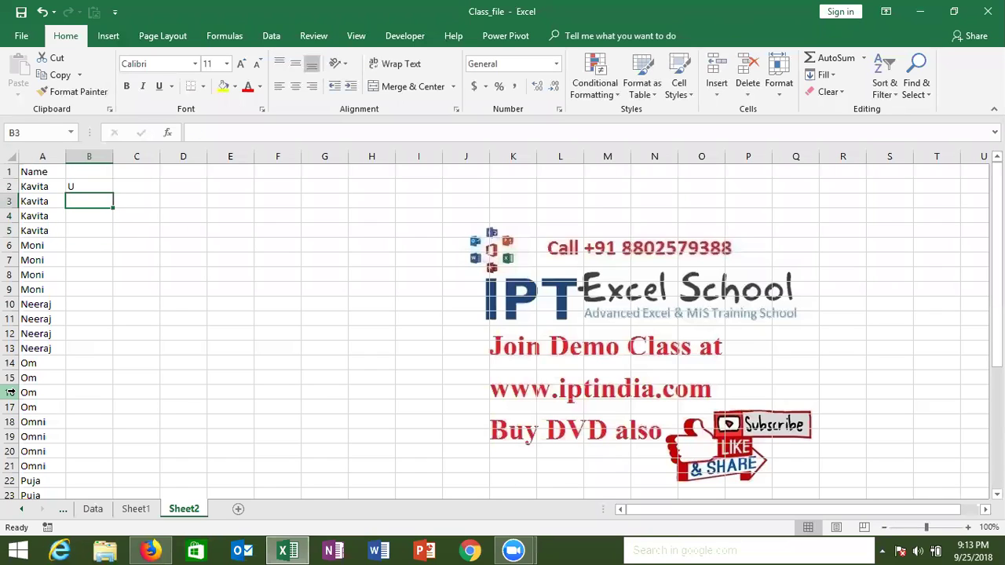
text(D)
key(shift+Down)
key(shift+Down)
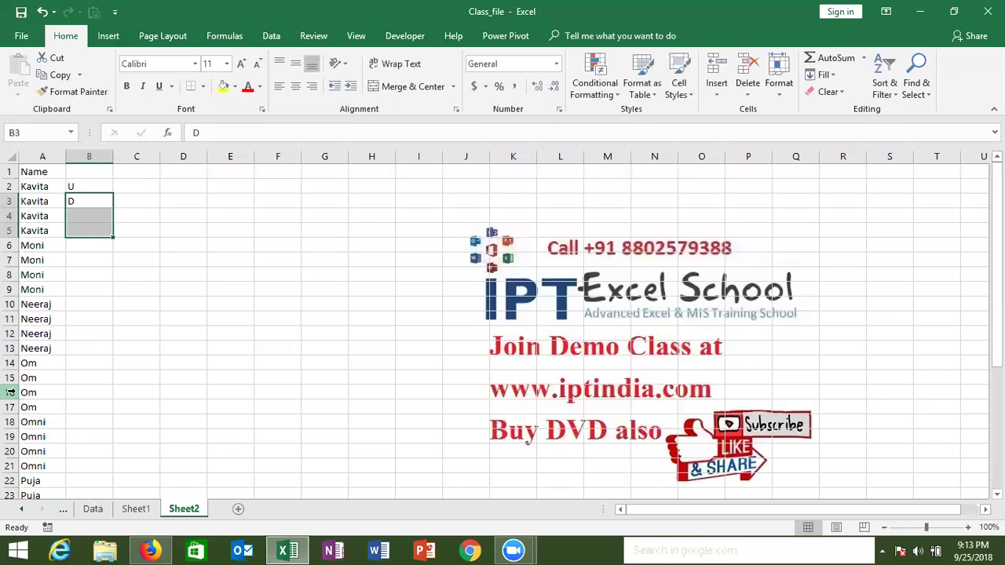
key(ctrl+d)
key(Up)
key(Down)
key(Down)
key(Down)
key(Up)
key(Up)
key(Up)
- Clear the B2:B5 marks and start an IF formula in B2
key(Left)
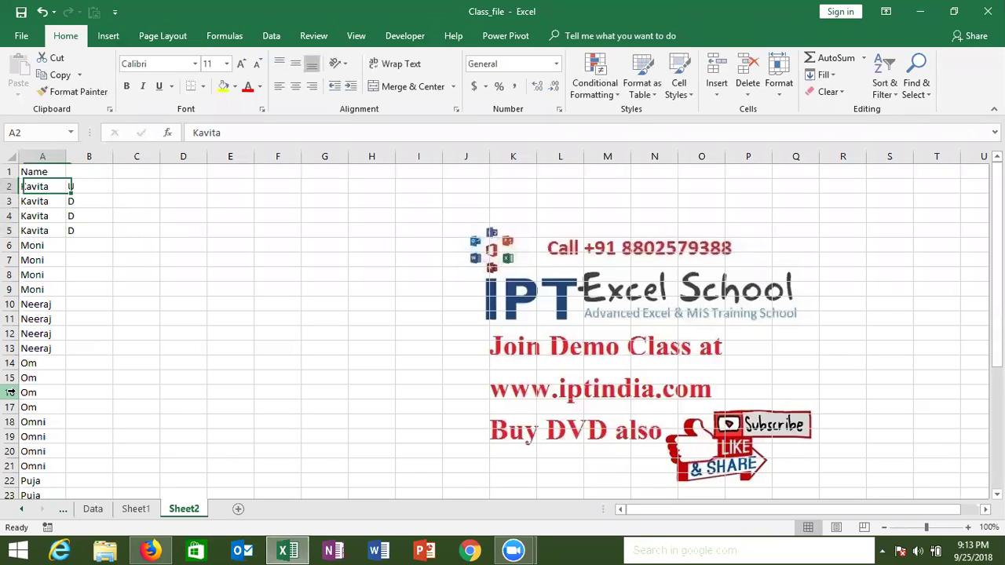
key(shift+Right)
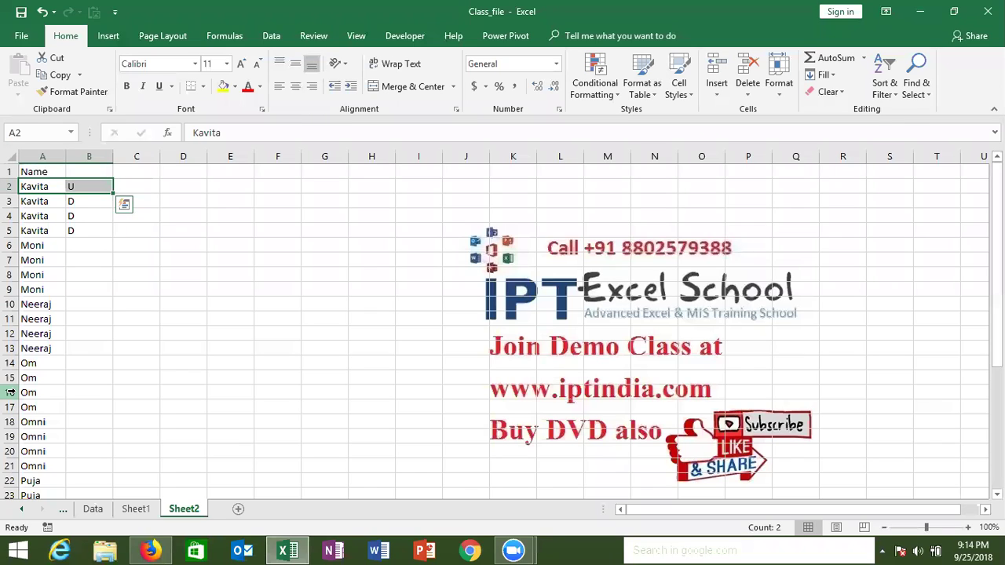
key(shift+Left)
key(shift+Down)
key(shift+Up)
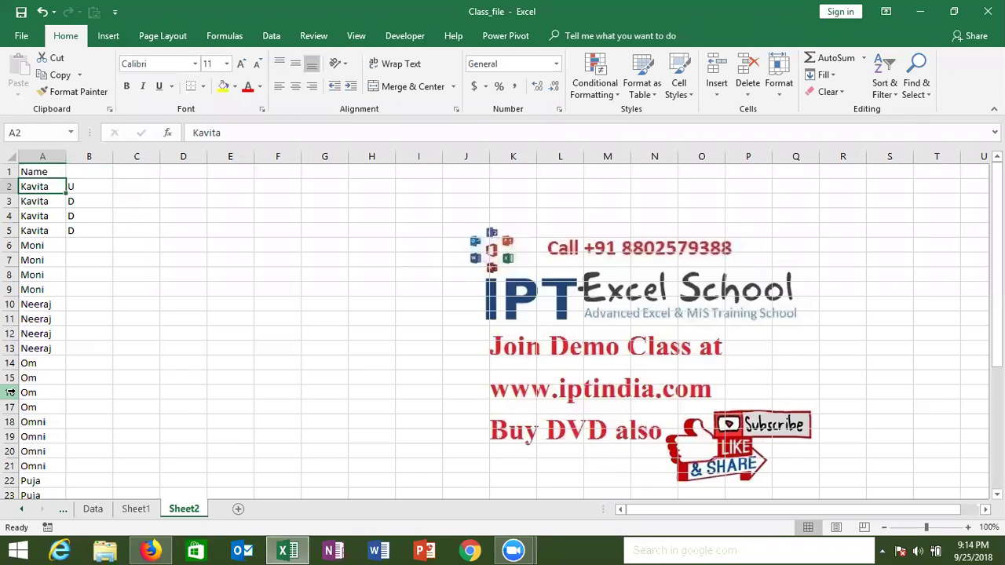
key(Right)
key(ctrl+shift+Down)
key(Delete)
key(Up)
key(Down)
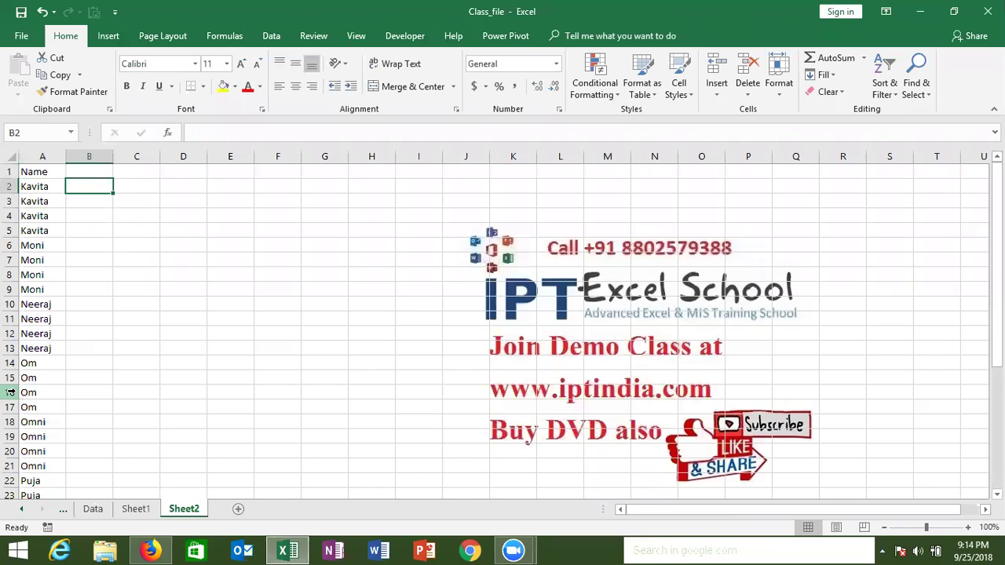
text(=)
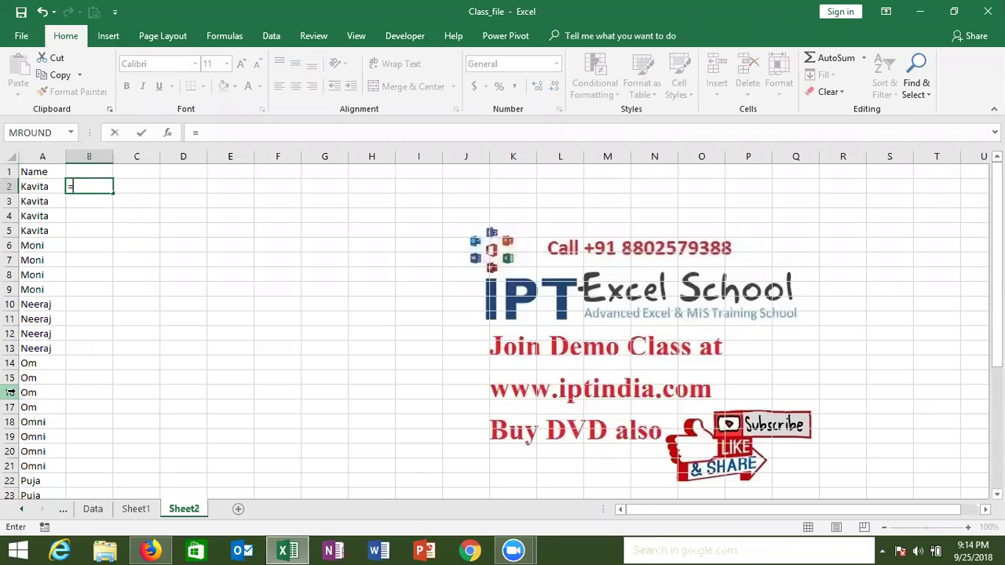
text(if()
- Complete B2 as =IF(A2=A1,"D","U"), returning U for the first Kavita
key(Left)
text(=)
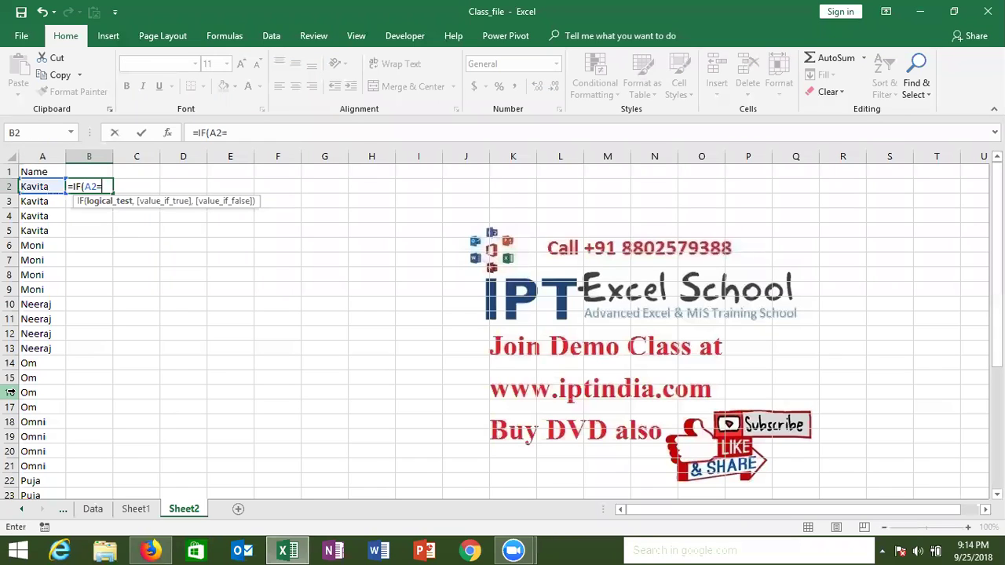
key(Up)
key(Left)
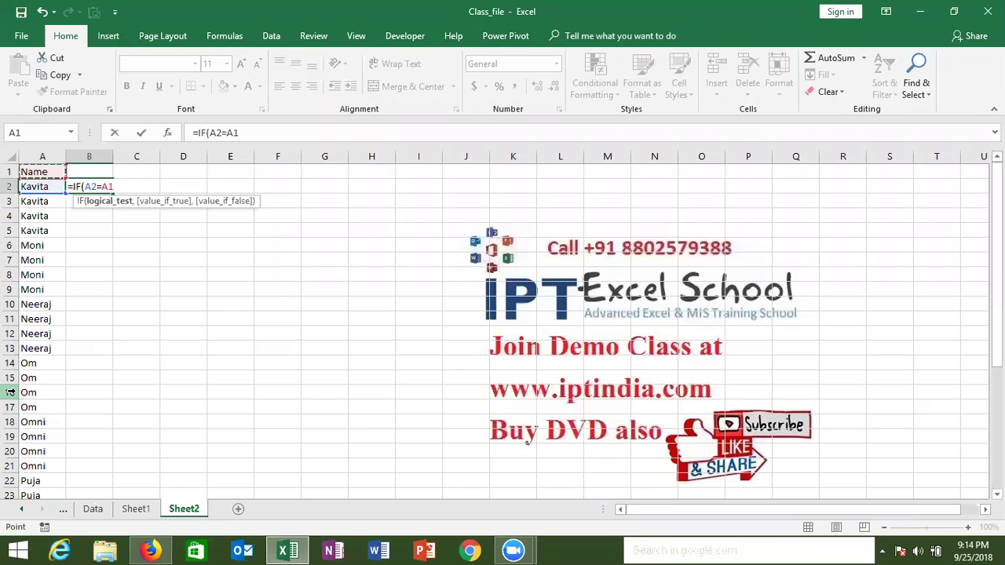
text(,)
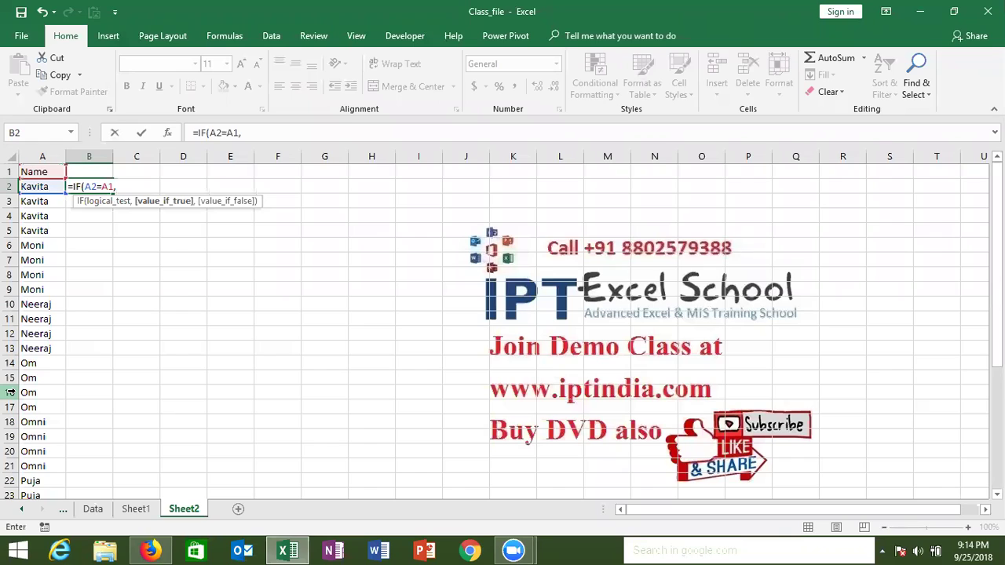
text("D")
text(,"U")
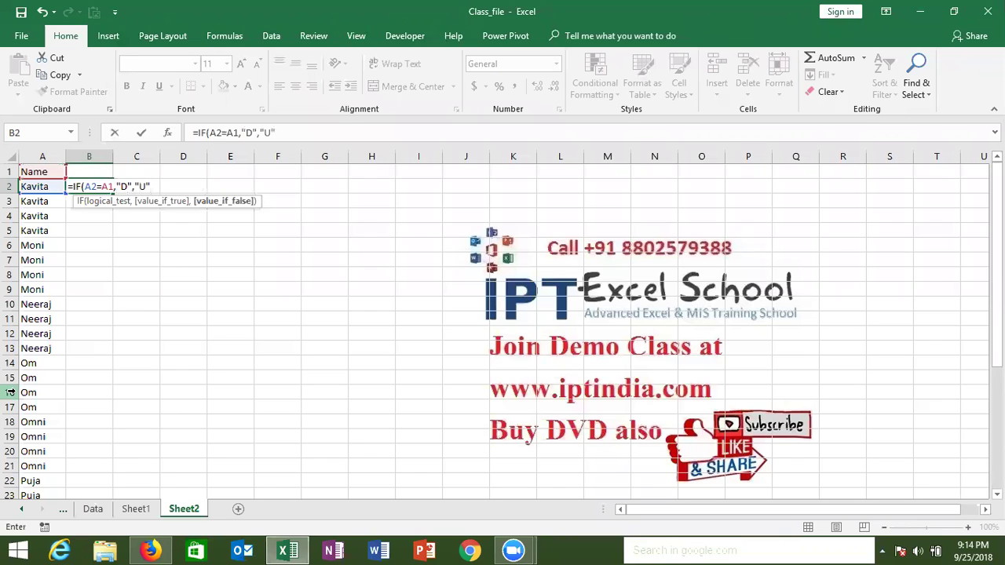
key(Return)
key(Up)
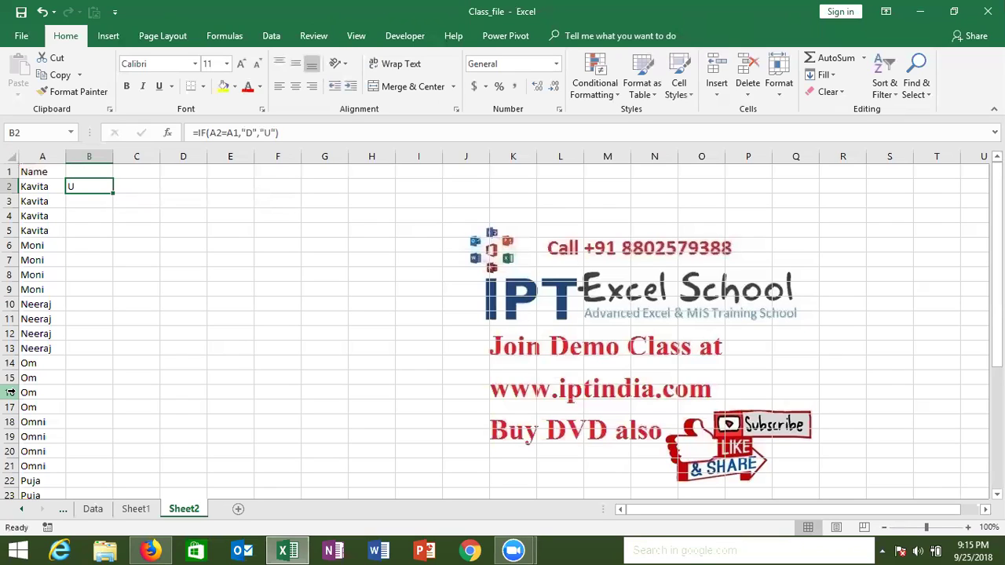
double_click(113, 197)
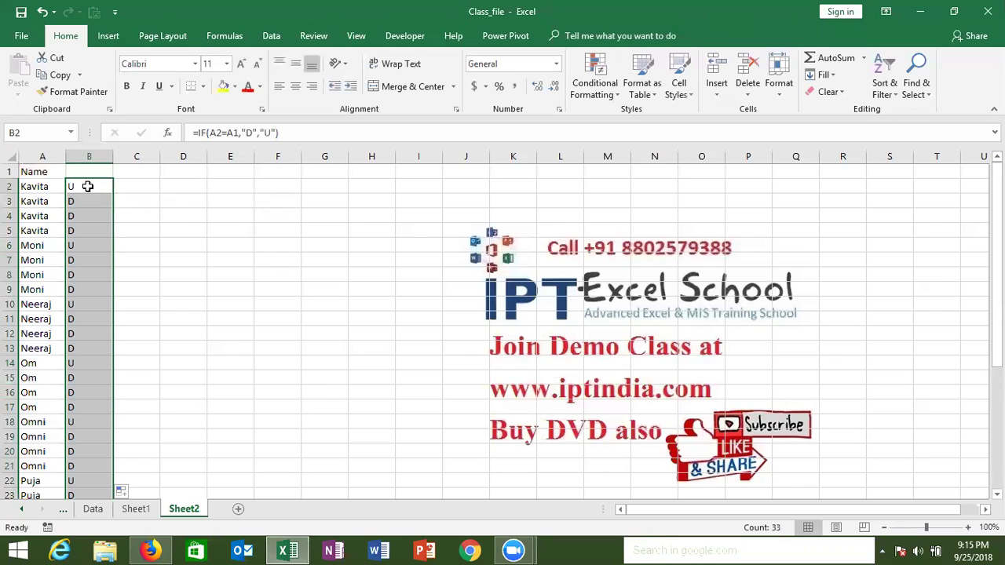
click(87, 185)
double_click(88, 185)
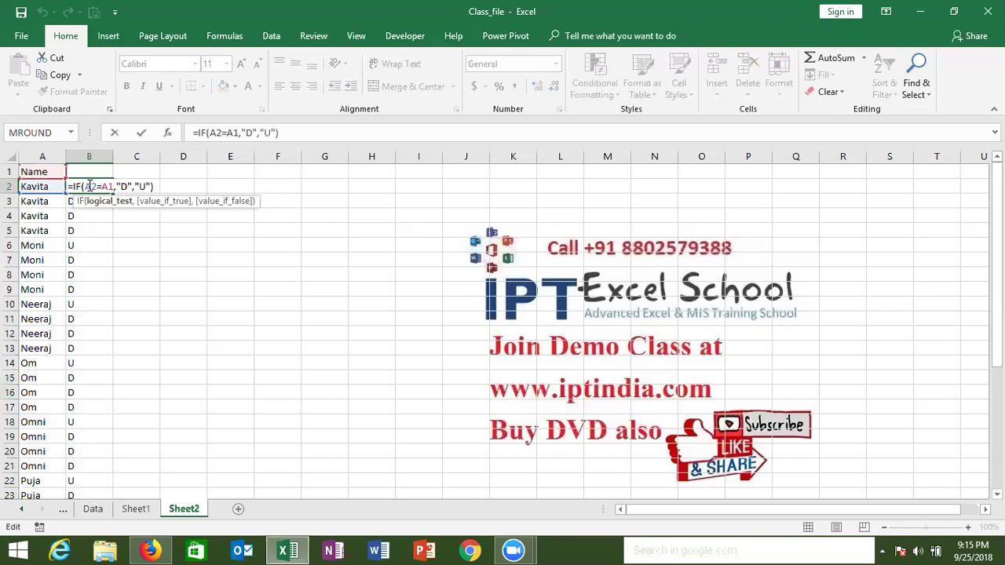
key(Escape)
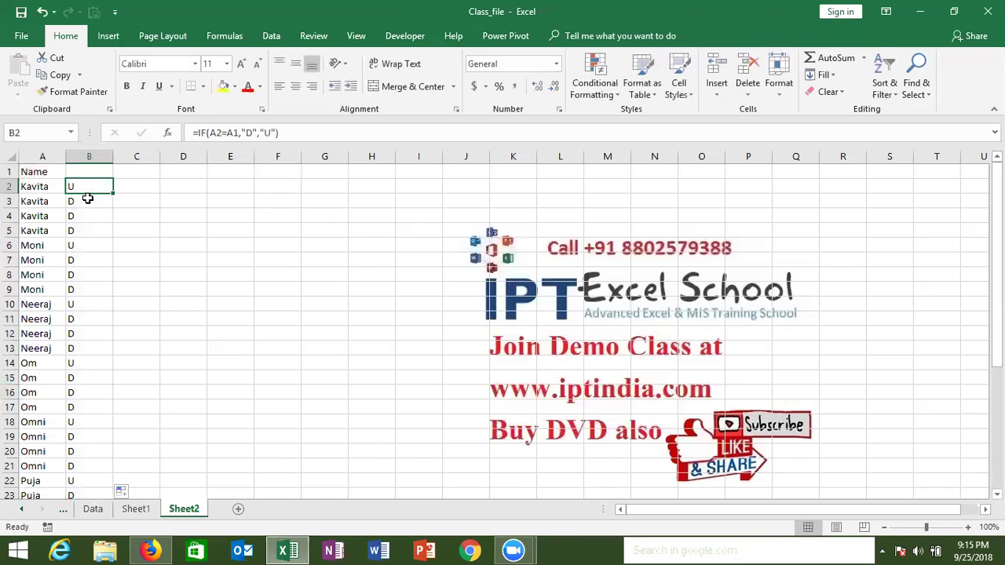
click(87, 199)
key(Down)
key(Down)
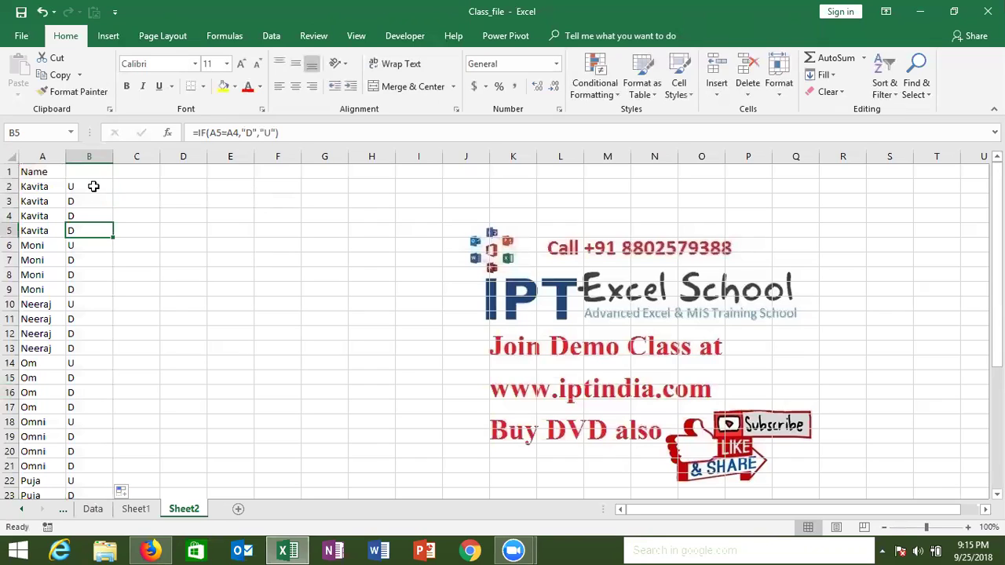
double_click(93, 186)
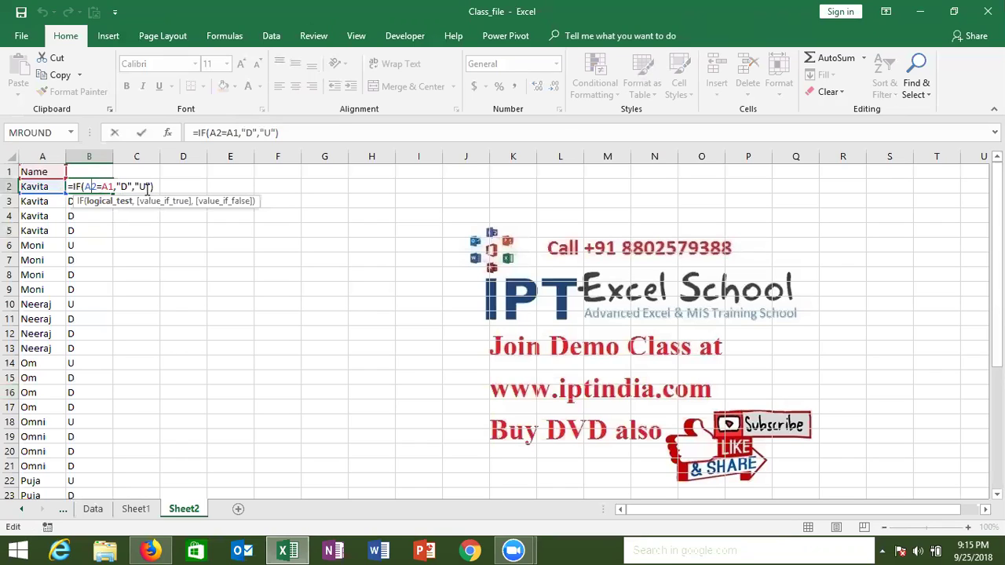
key(ctrl+Return)
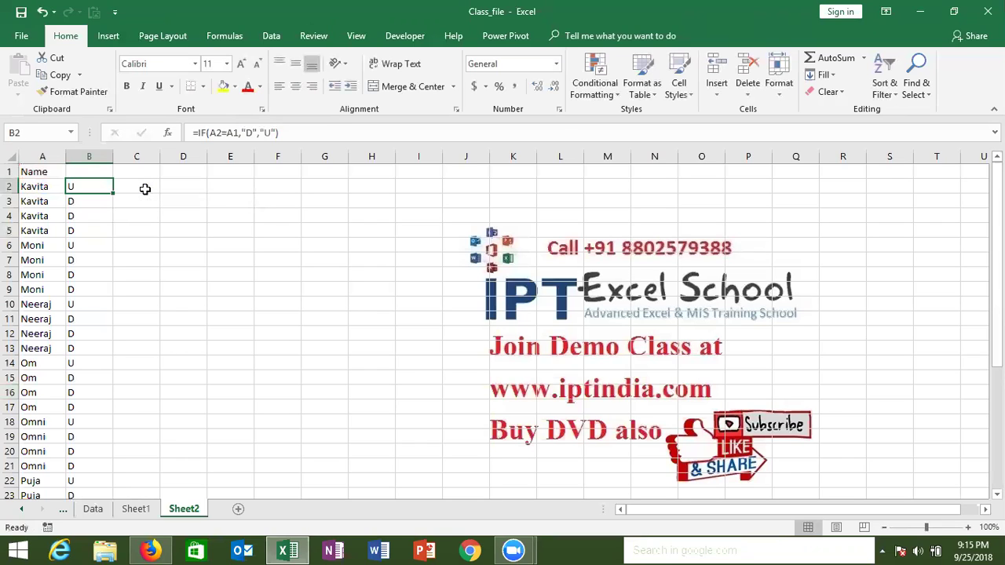
key(Left)
key(shift+Up)
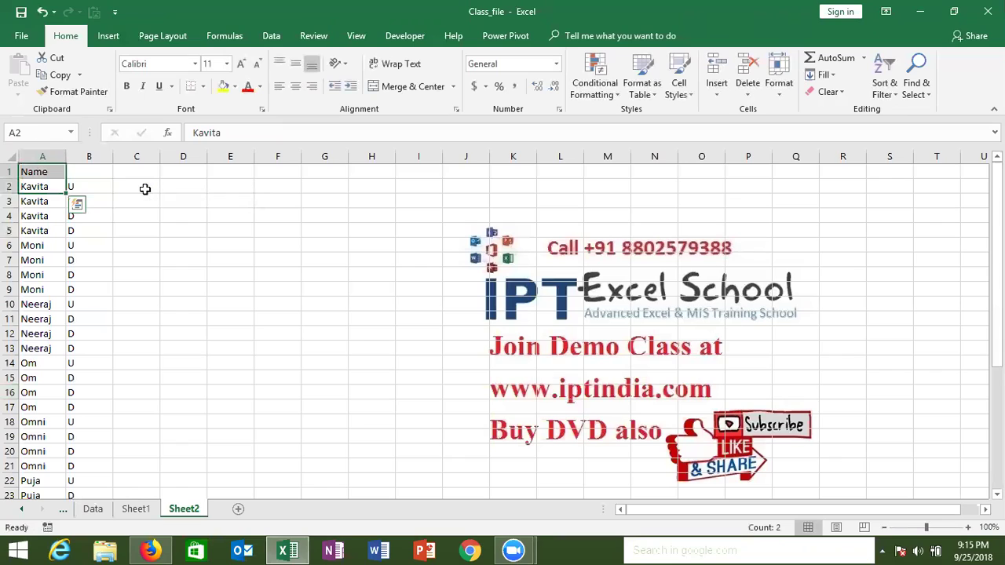
key(Right)
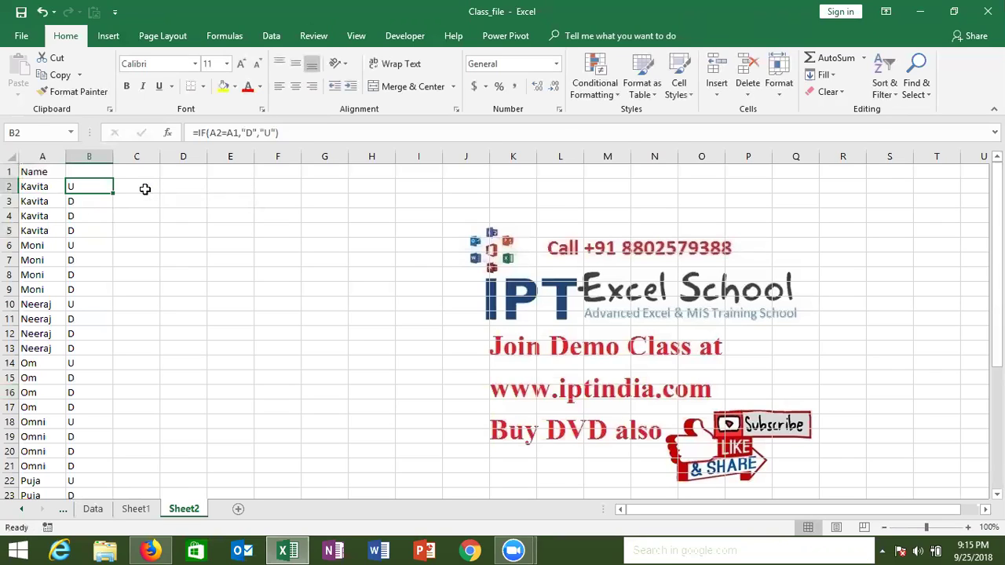
key(Down)
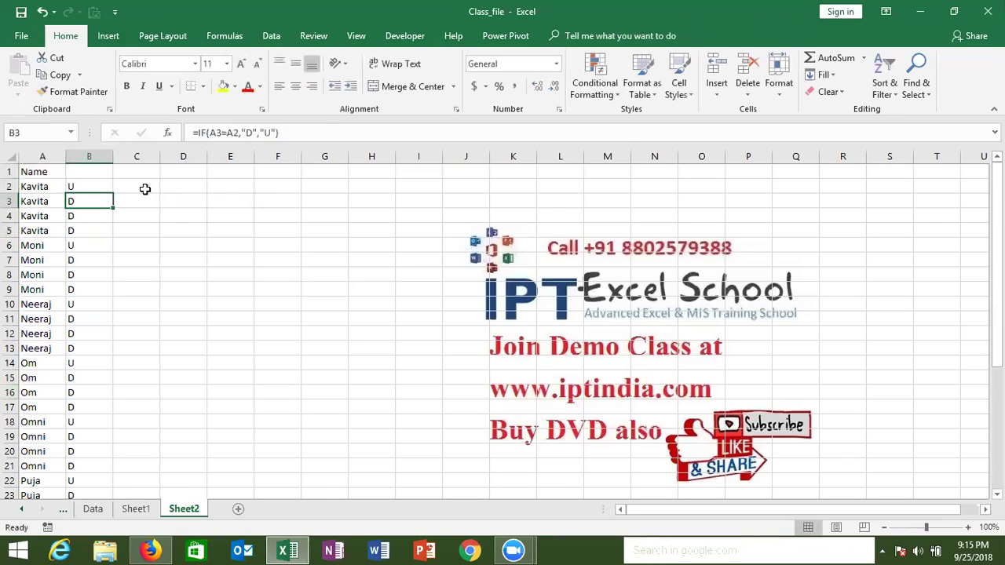
double_click(83, 202)
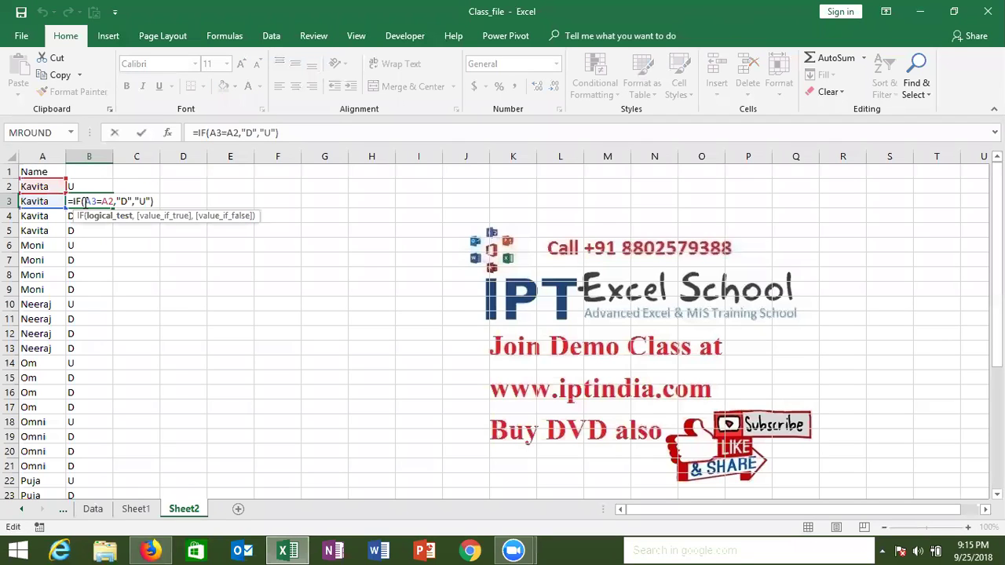
key(Return)
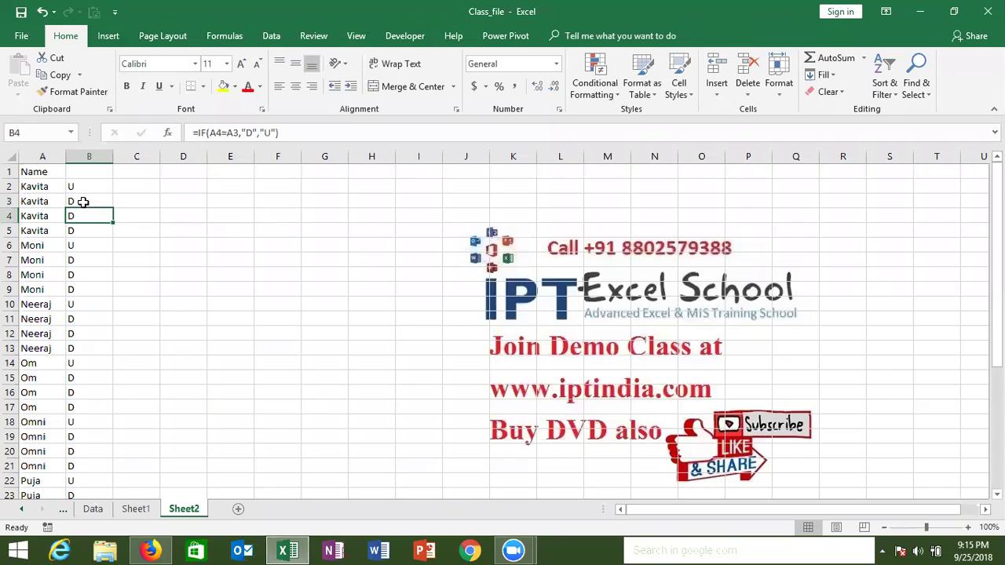
key(Down)
key(Down)
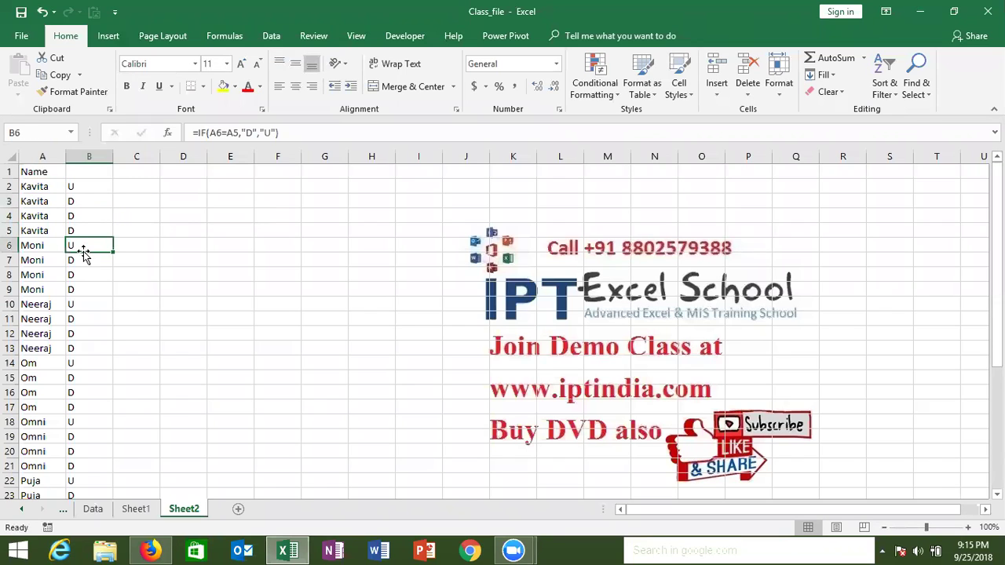
double_click(87, 246)
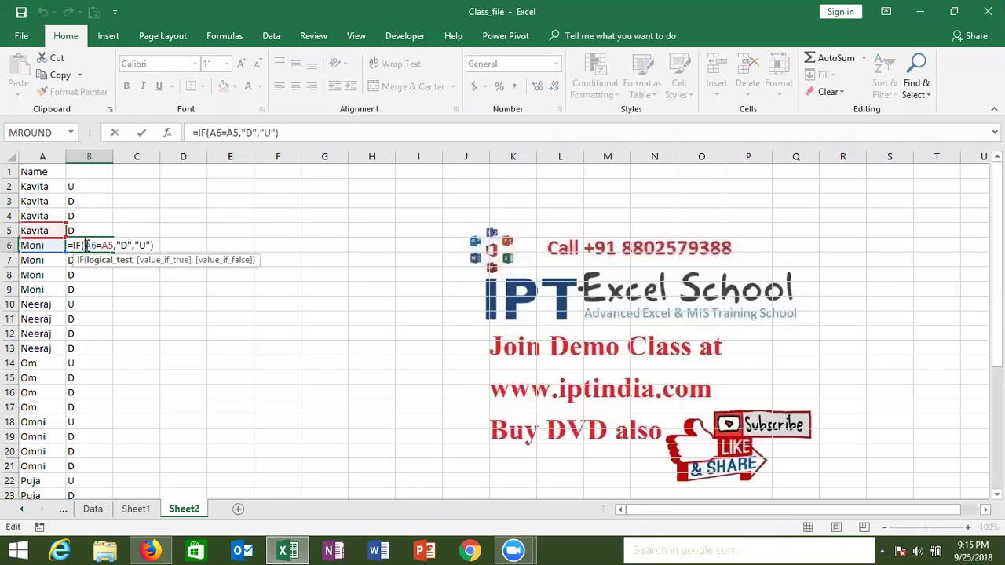
key(Escape)
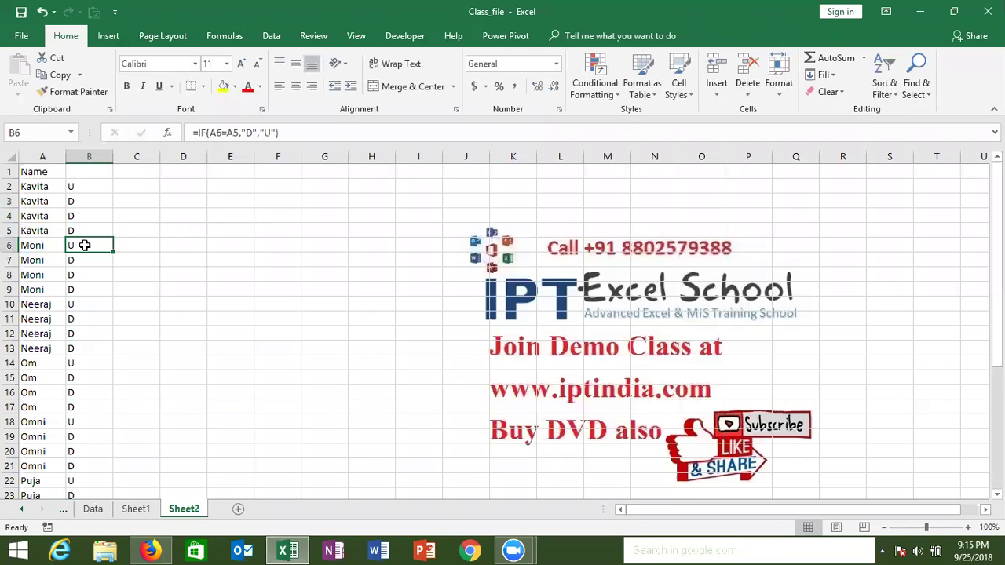
key(ctrl+Up)
key(Up)
key(Down)
key(Down)
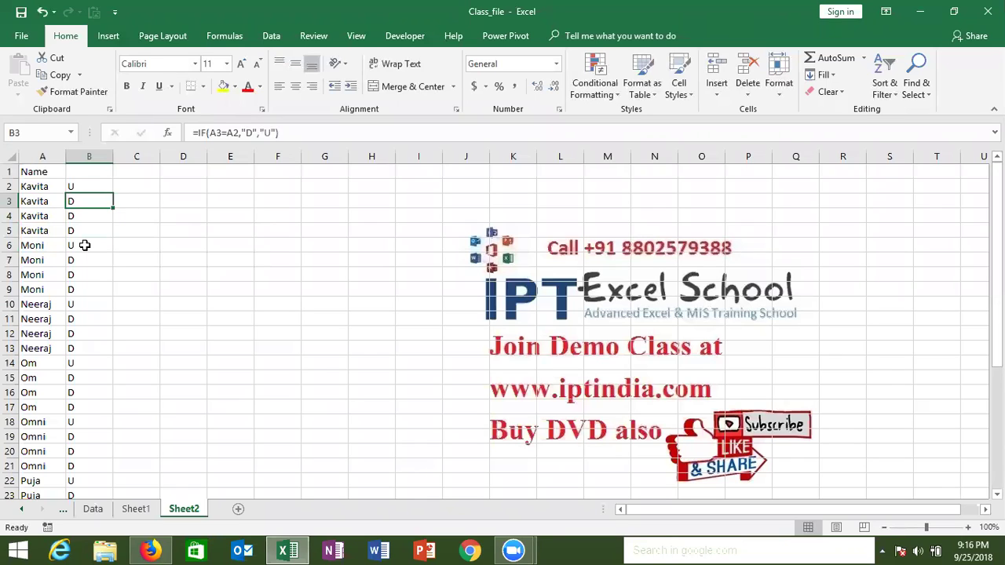
key(Down)
key(Down)
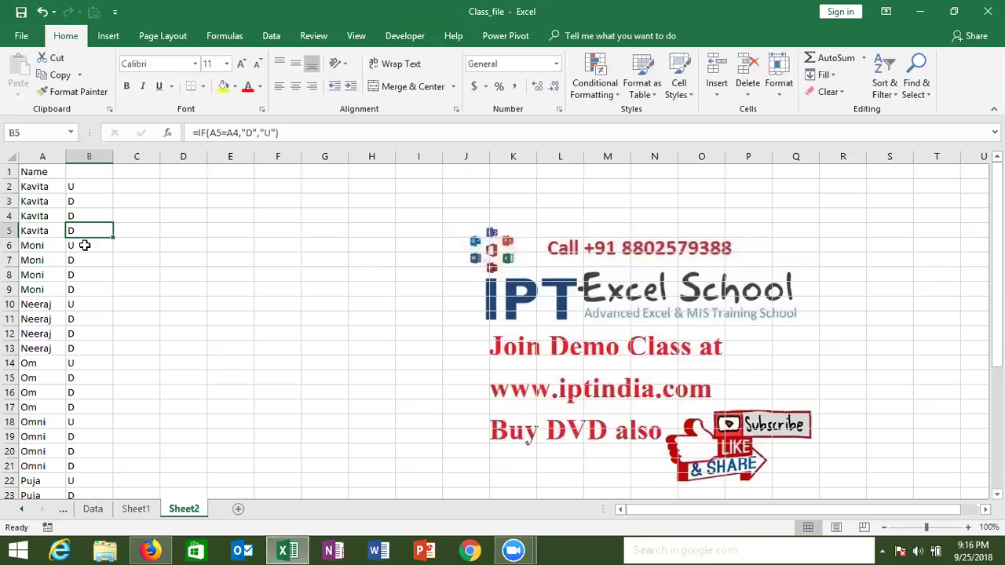
key(Up)
key(Up)
key(Up)
key(Up)
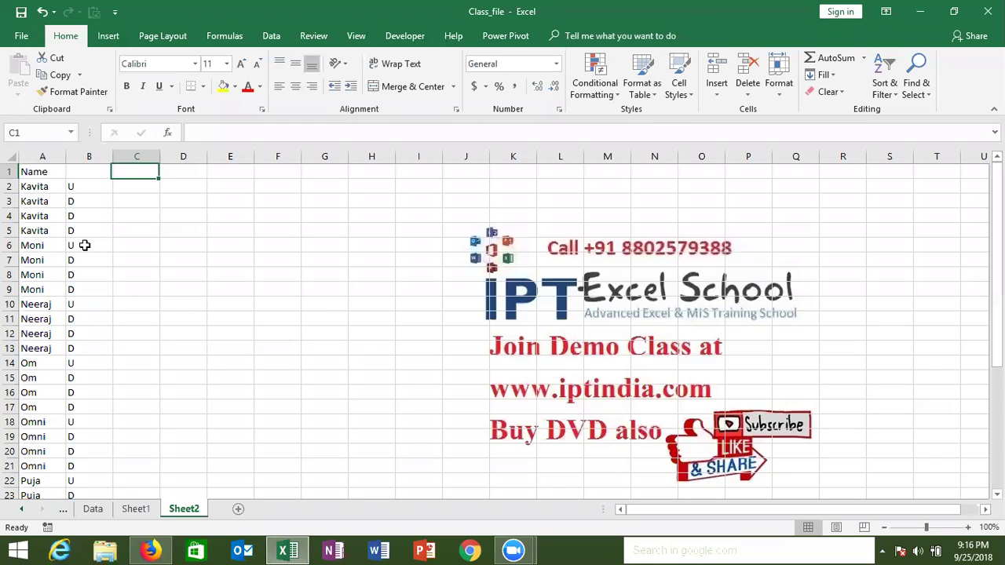
key(Down)
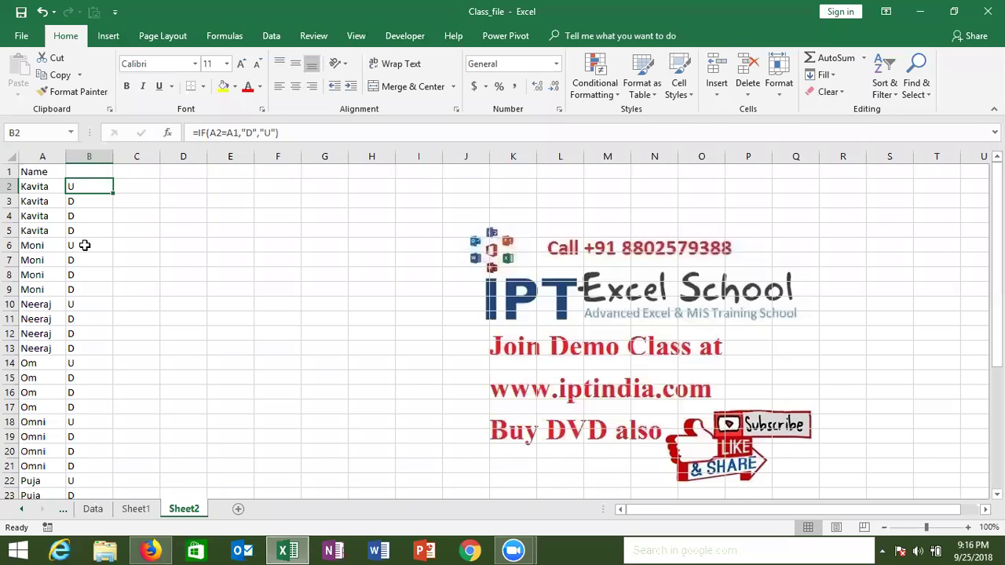
key(ctrl+shift+Down)
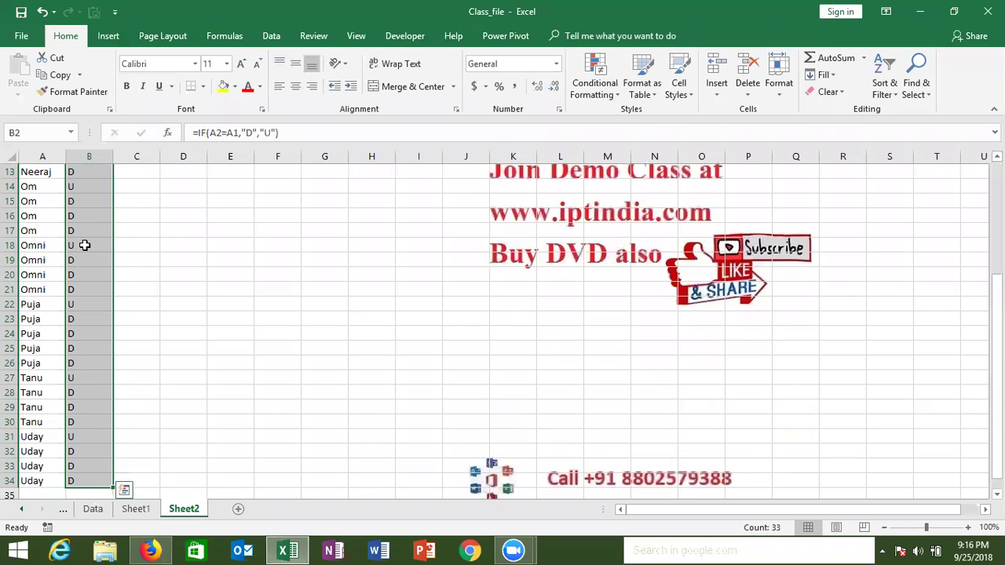
key(ctrl+Up)
key(Down)
key(Right)
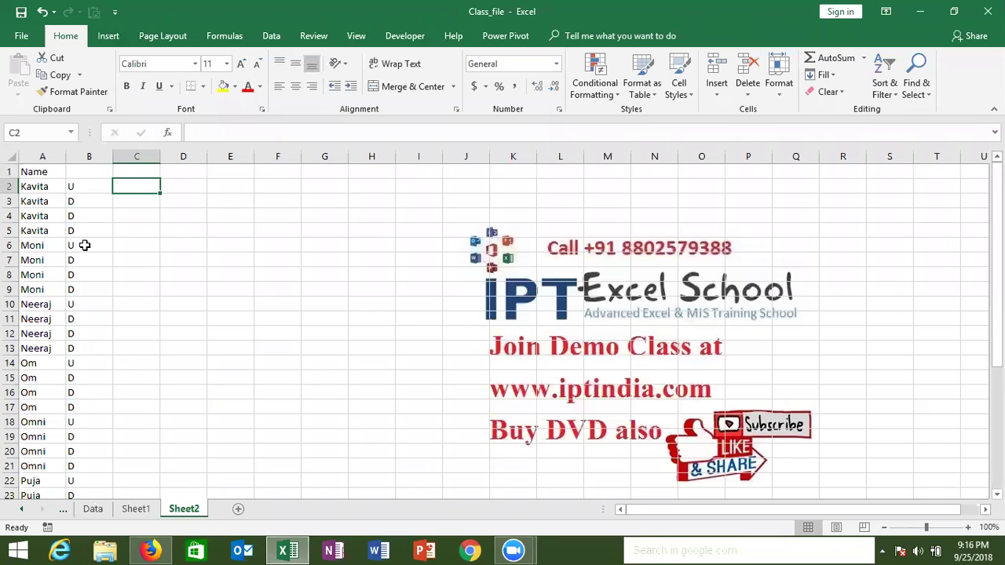
text(1)
key(Return)
text(2)
key(Return)
text(3)
key(Return)
text(4)
key(Return)
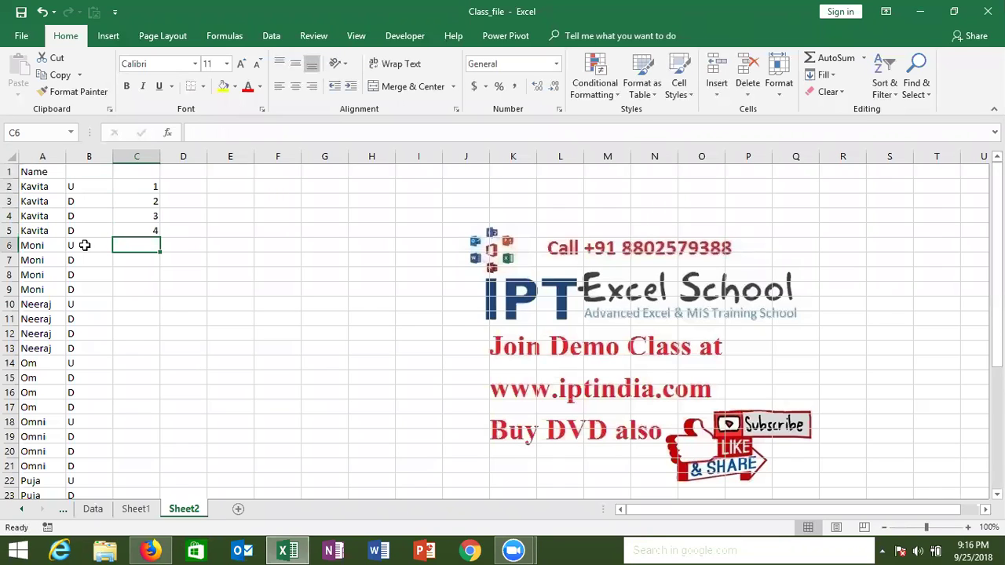
text(1)
key(Return)
text(2)
key(Return)
text(3)
key(Return)
text(4)
key(Return)
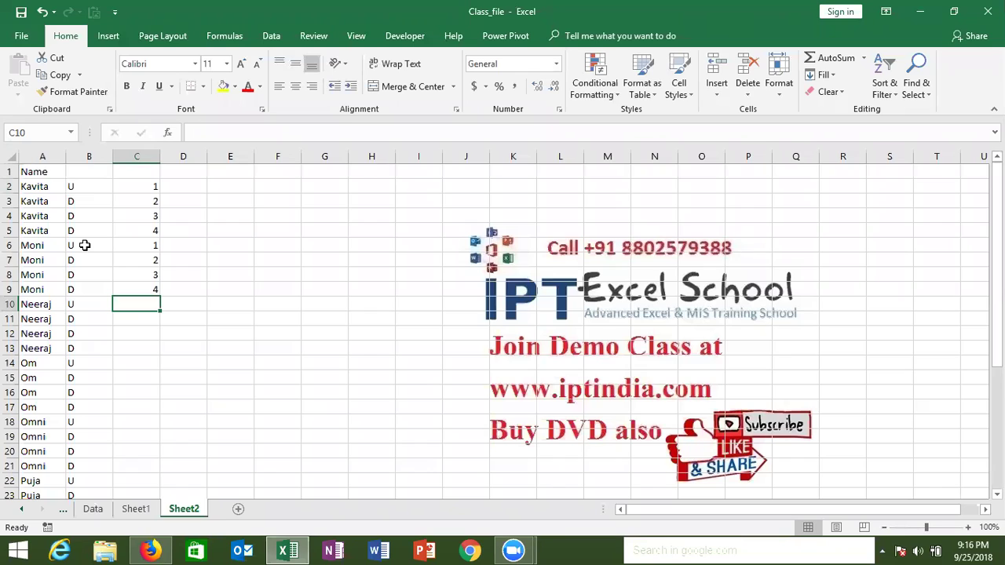
key(Up)
key(Up)
key(Right)
key(Down)
key(Left)
key(Left)
key(Left)
key(Down)
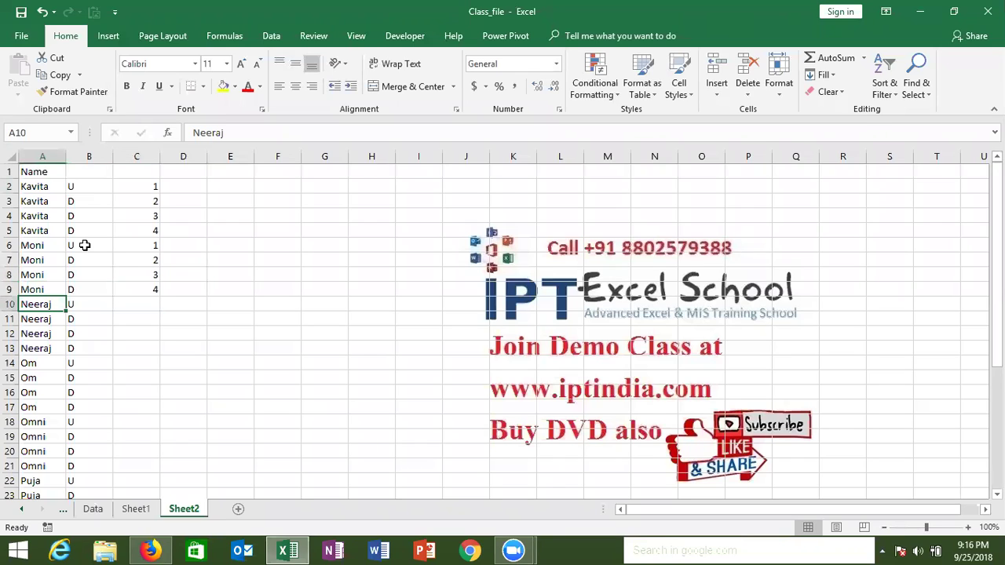
key(Right)
key(Right)
key(Right)
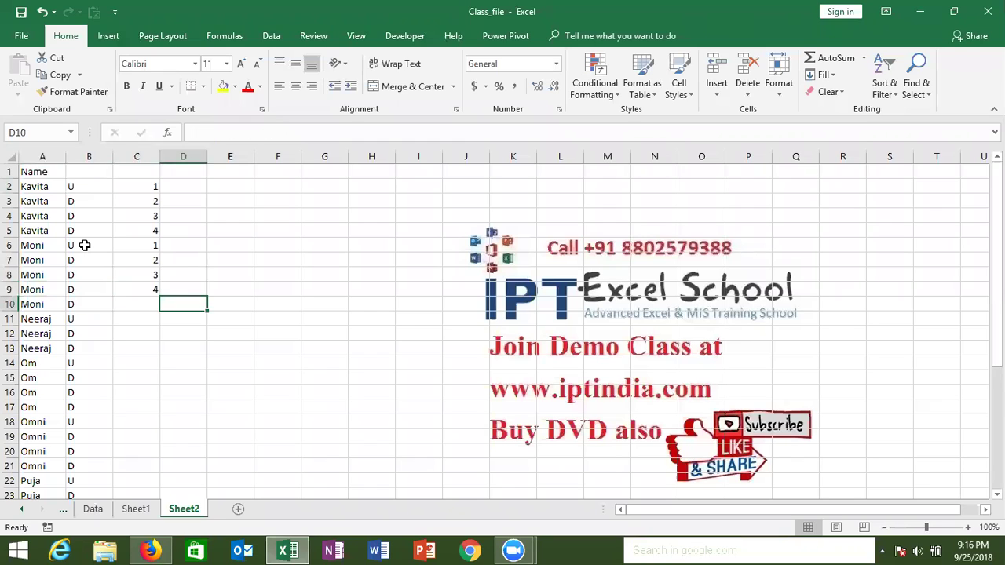
key(Left)
text(4)
key(BackSpace)
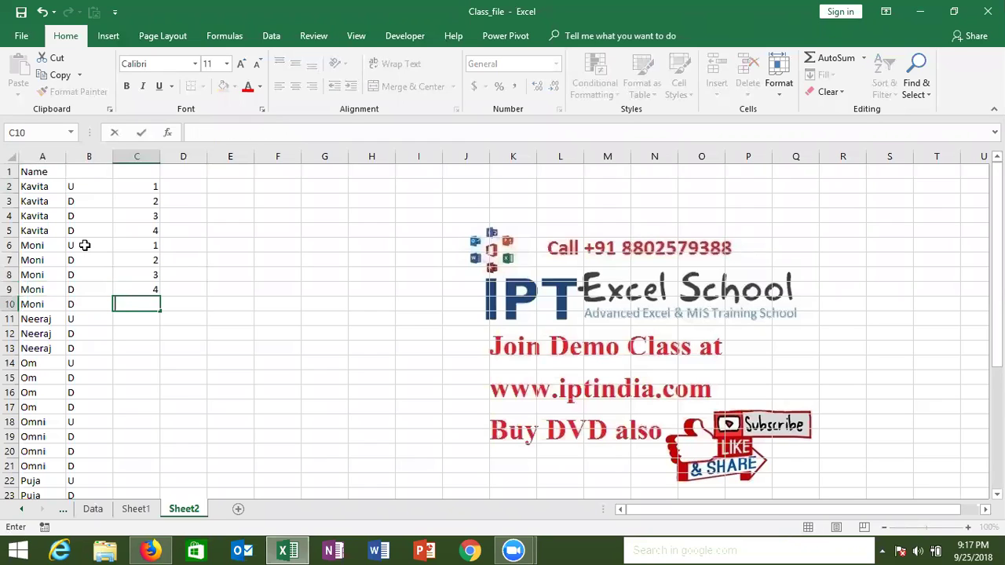
text(5)
key(Return)
text(1)
key(Return)
key(Up)
key(ctrl+Up)
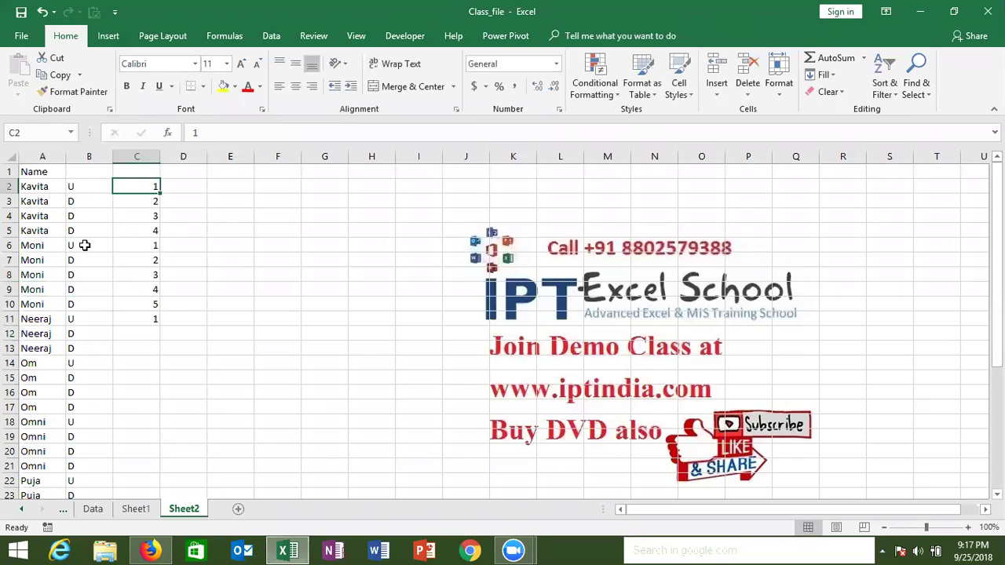
key(Left)
key(Left)
key(shift+Down)
key(shift+Down)
key(shift+Down)
key(Right)
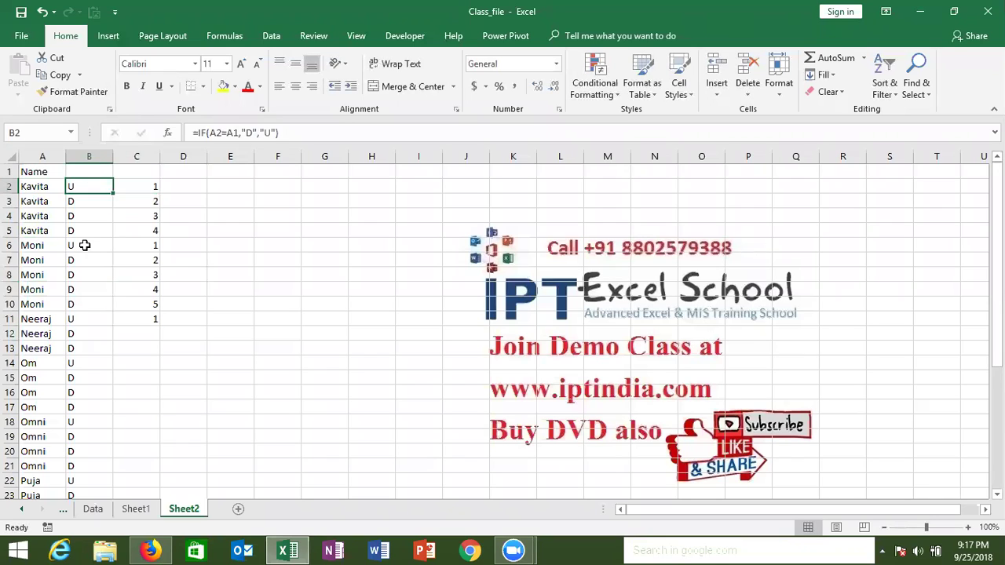
key(Right)
key(ctrl+shift+Down)
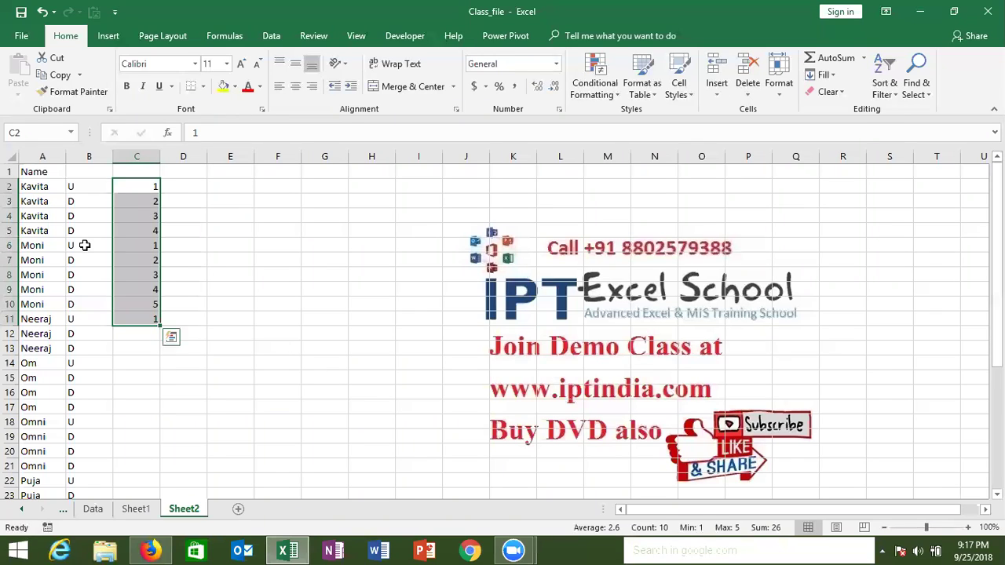
key(Delete)
key(ctrl+Up)
key(Down)
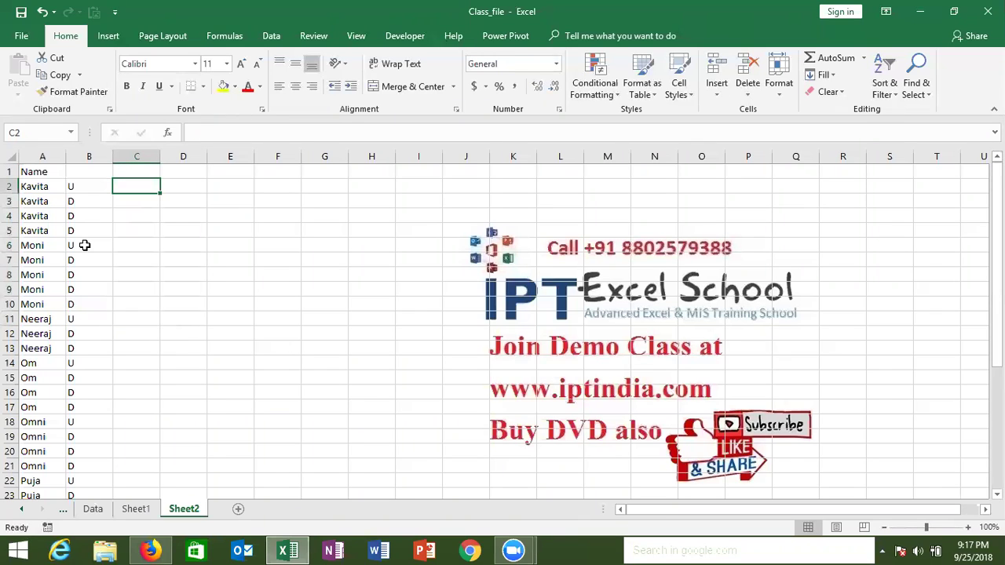
- Enter =IF(A2=A1,C1+1,1) in C2 to count repeated names
text(=)
text(if)
key(Tab)
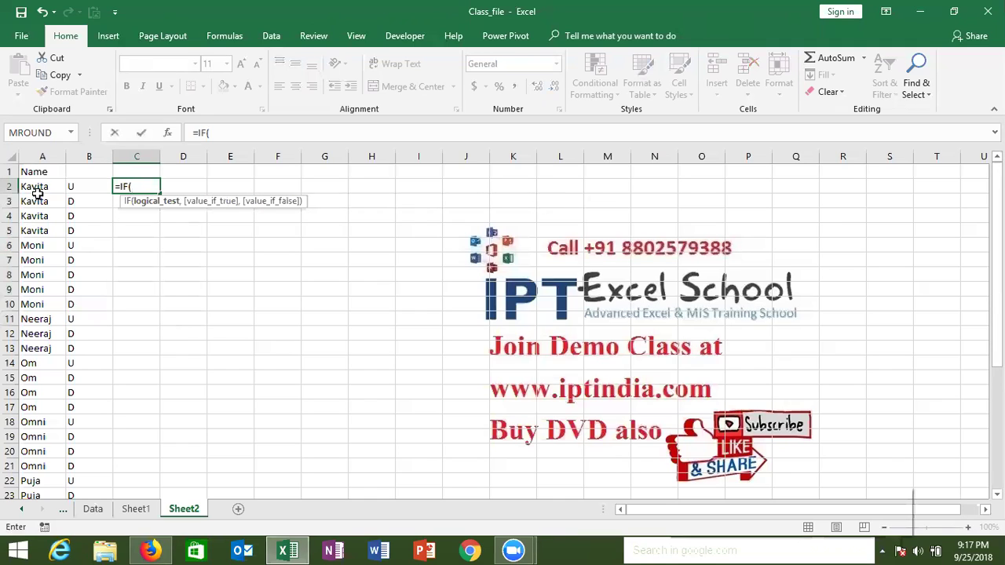
click(41, 193)
text(=)
click(39, 172)
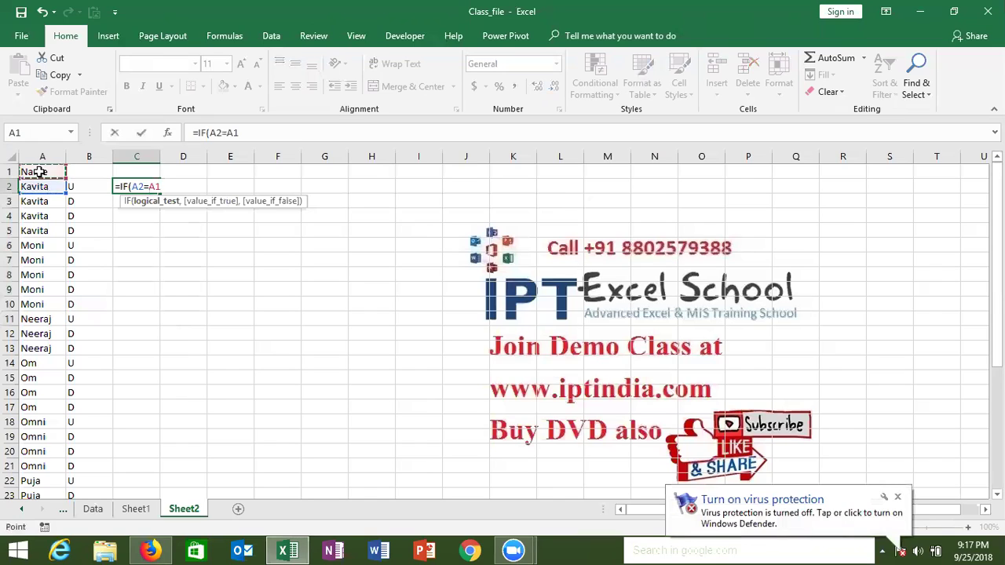
text(,)
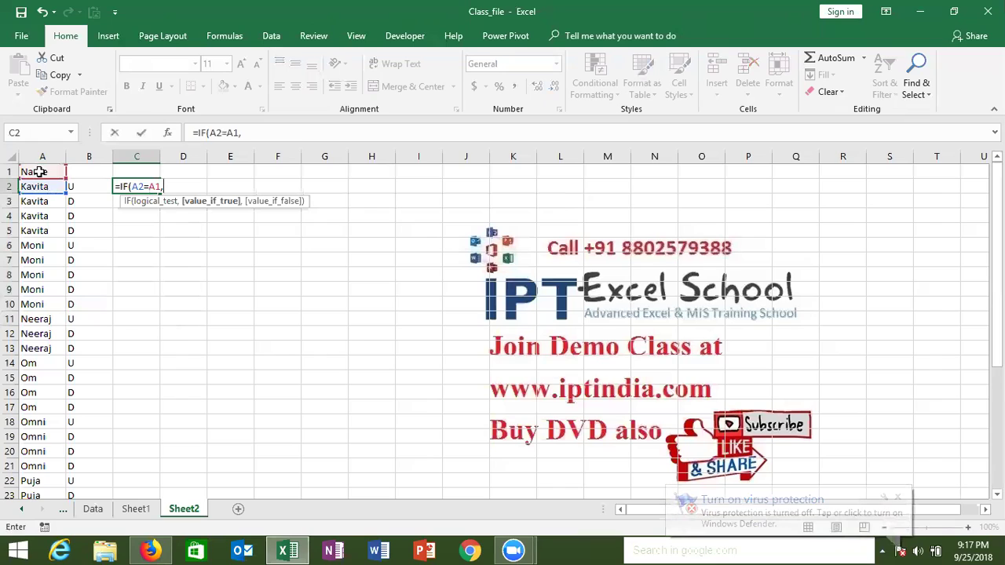
key(Up)
text(+)
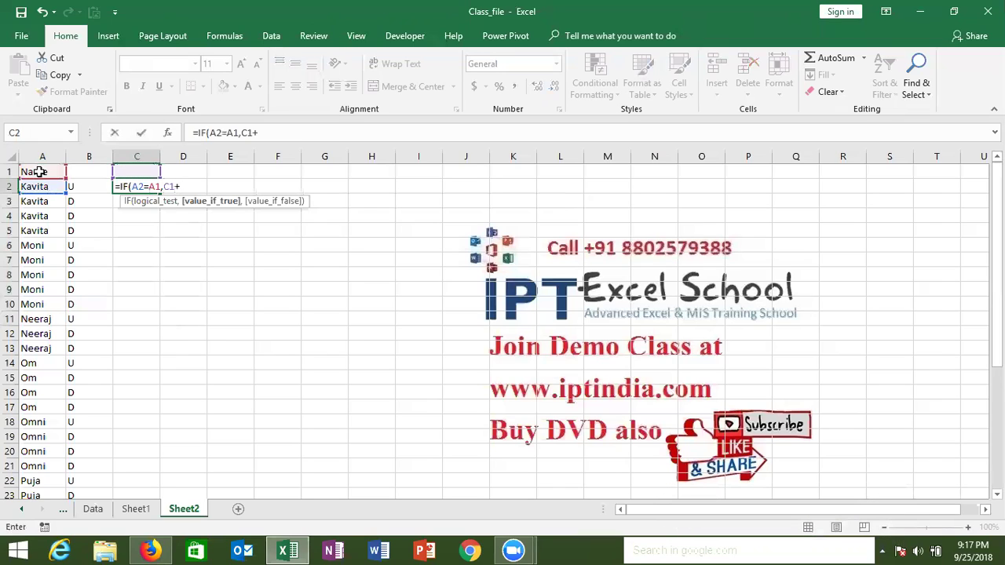
text(1,1)
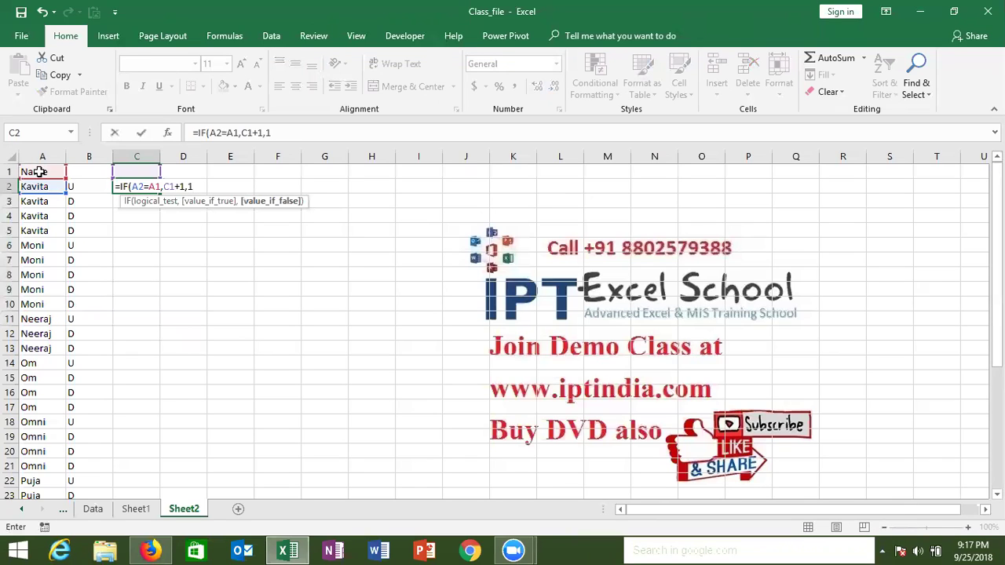
key(ctrl+Return)
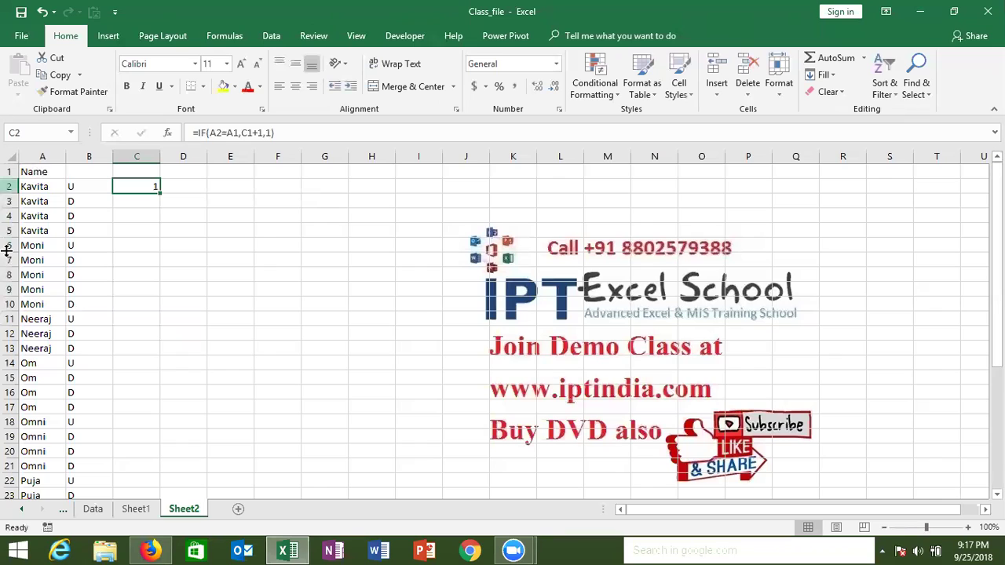
- Fill the C2 counting formula down to C34, then reopen C2's formula for editing
double_click(158, 194)
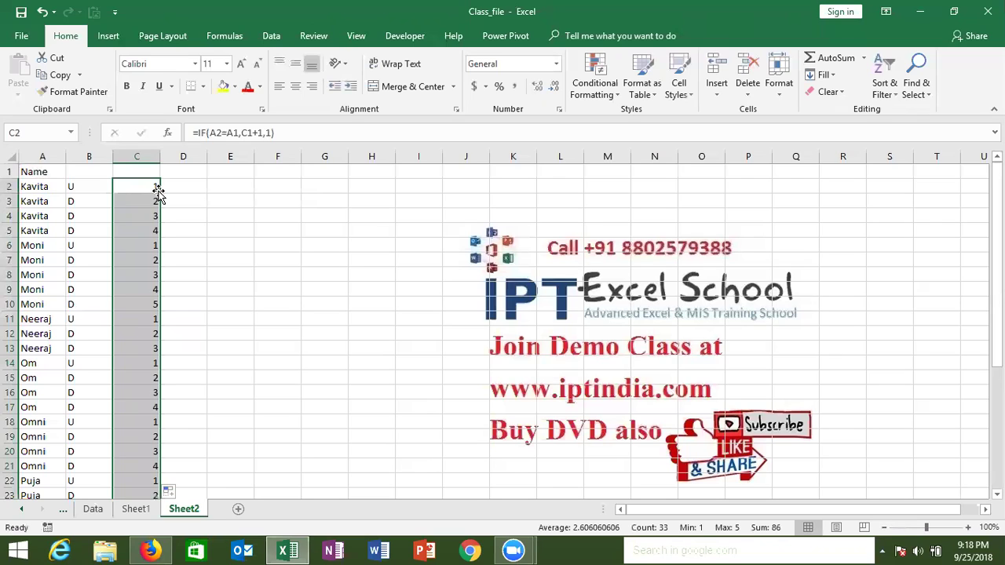
click(157, 188)
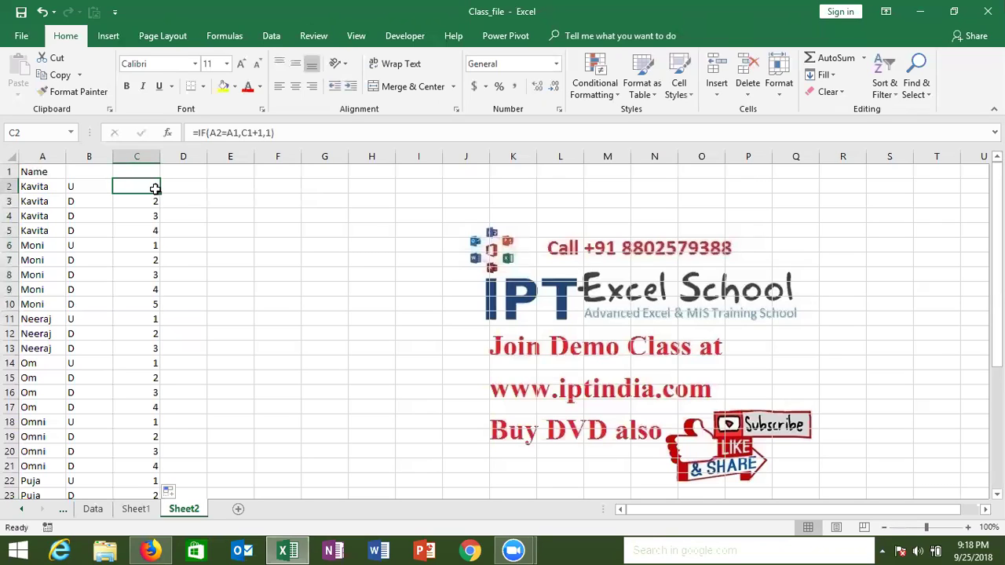
double_click(152, 186)
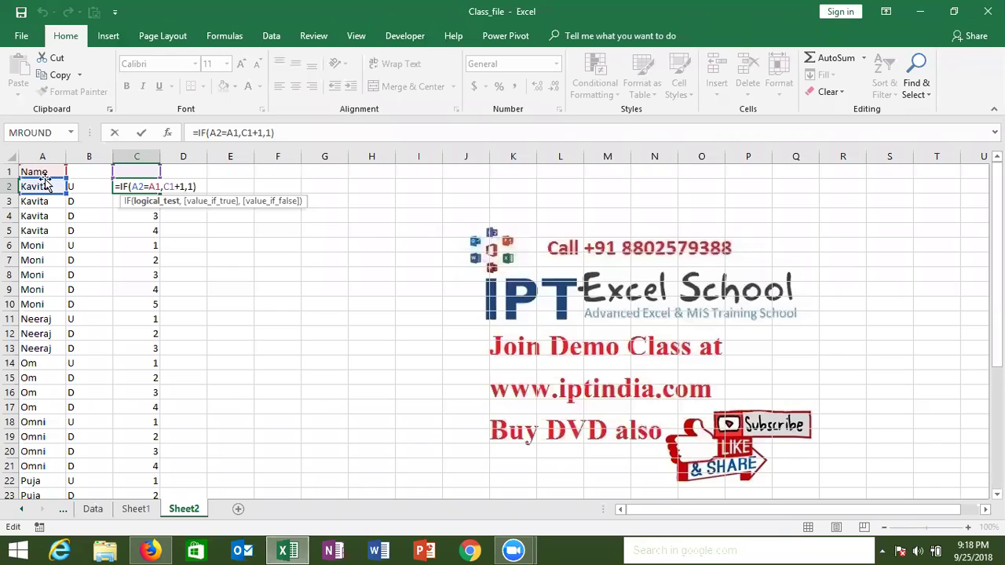
- Re-commit C2's formula and check that C3's formula references the count in C2
click(167, 186)
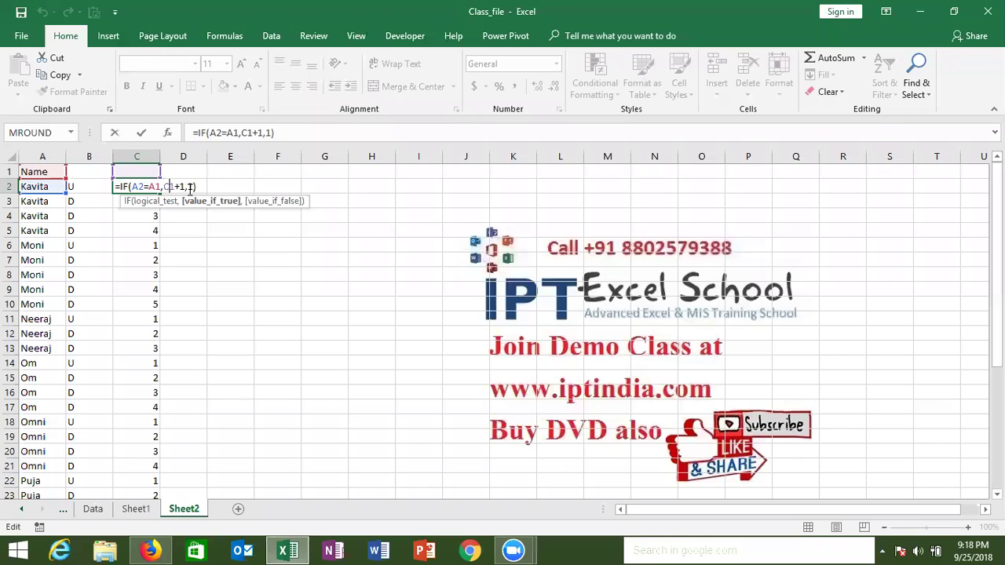
click(193, 186)
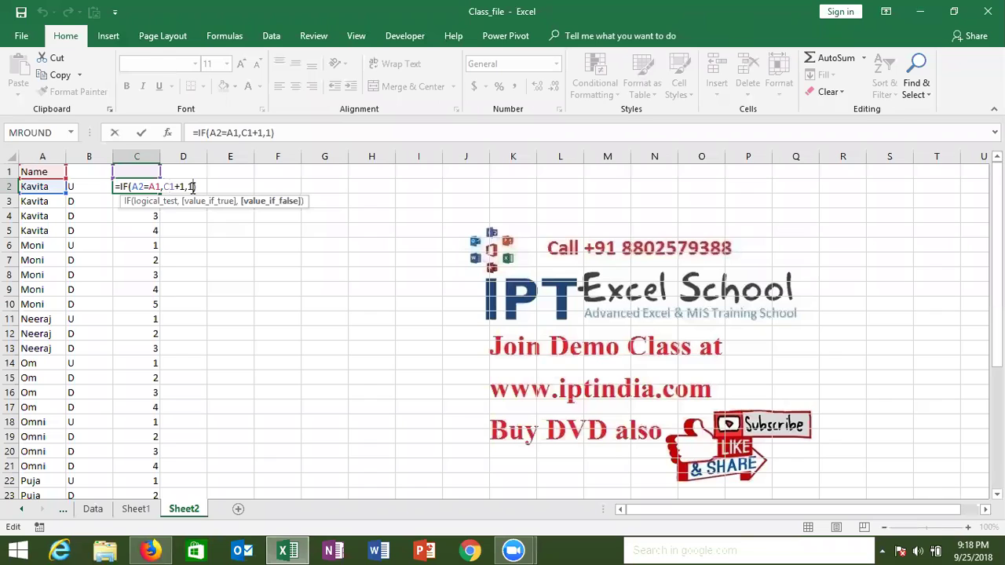
key(Return)
double_click(140, 201)
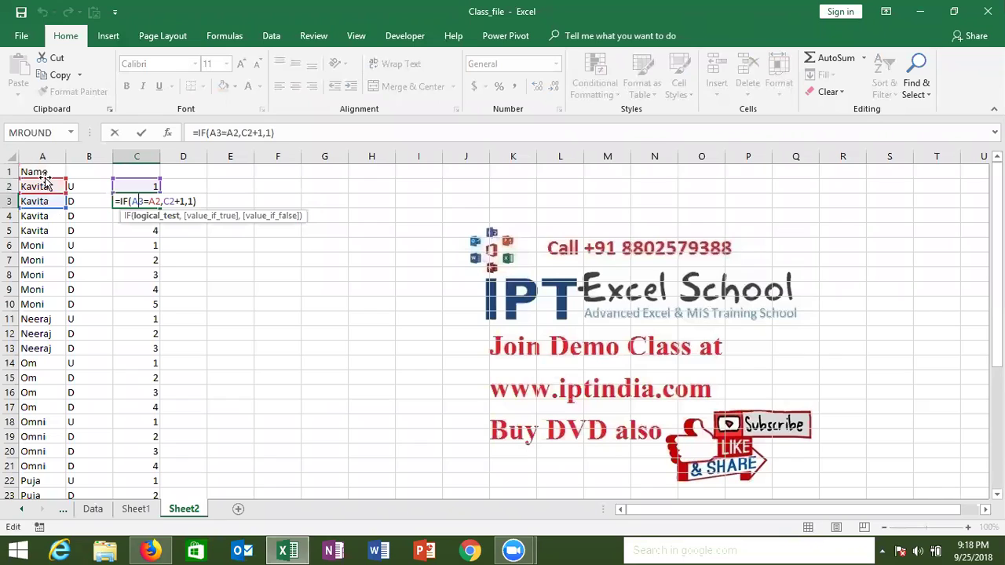
double_click(169, 201)
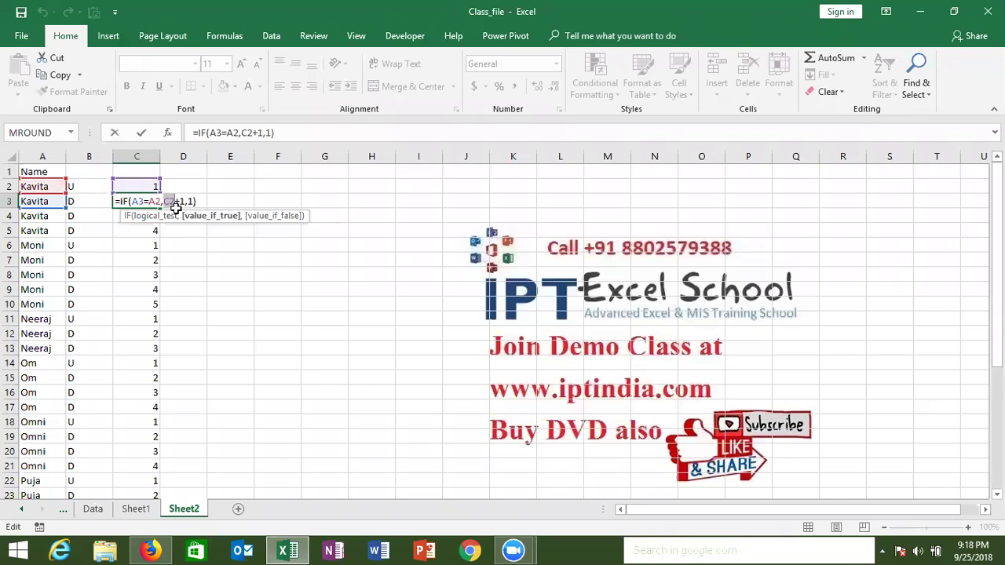
key(Return)
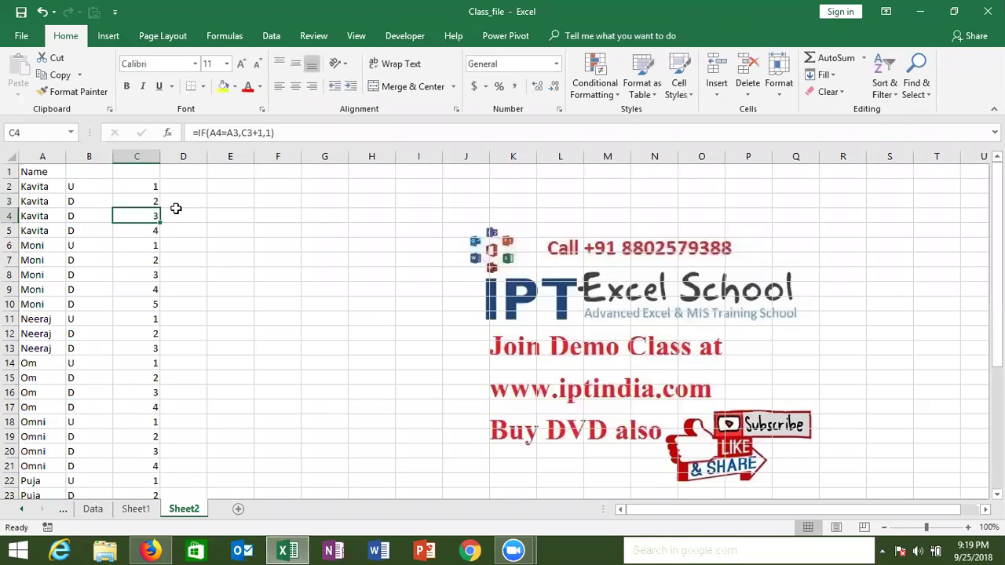
- Review C3's formula, then examine the A2= condition and C1+1 parts of C2's formula
click(149, 197)
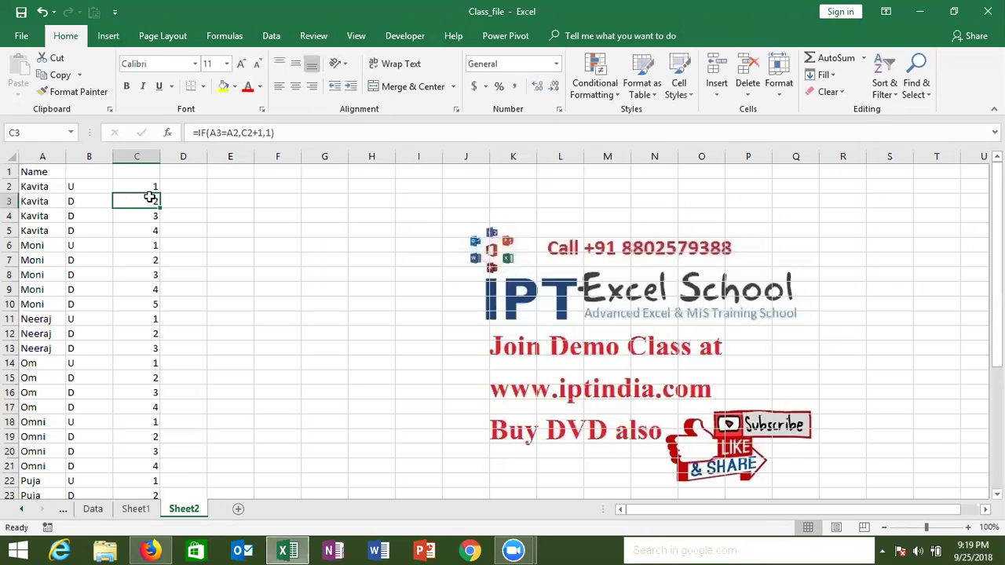
double_click(150, 199)
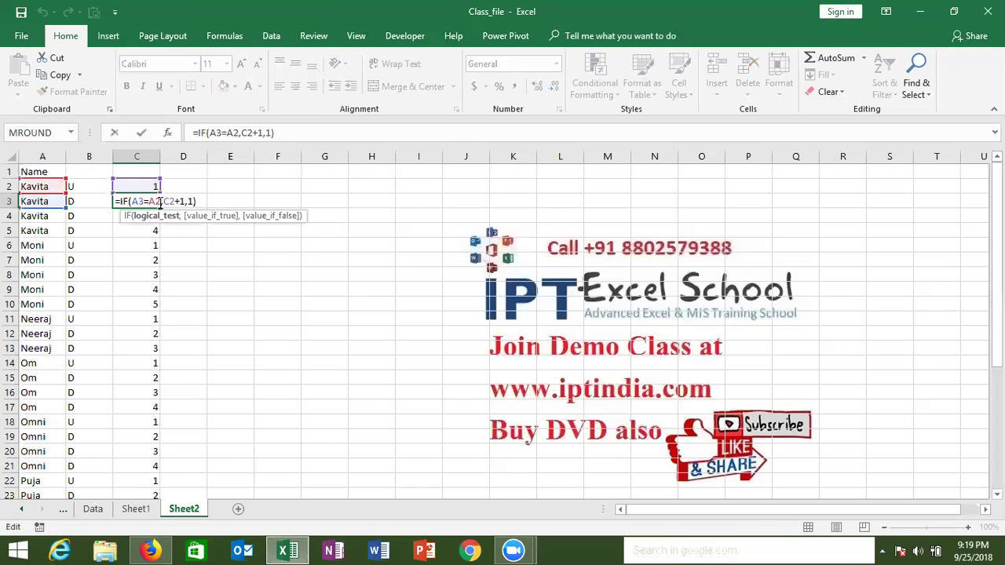
key(Escape)
click(152, 188)
double_click(133, 186)
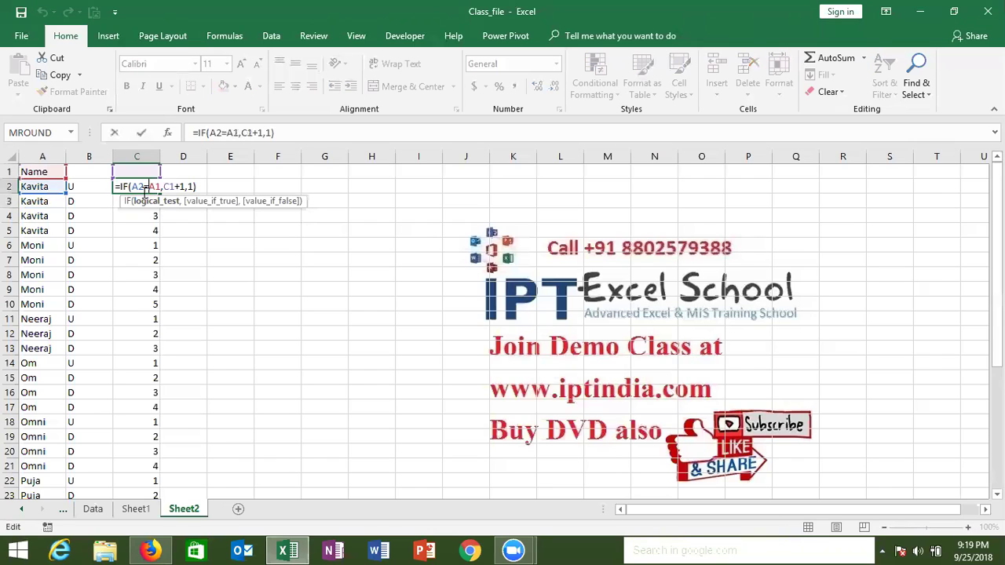
drag(131, 187, 161, 186)
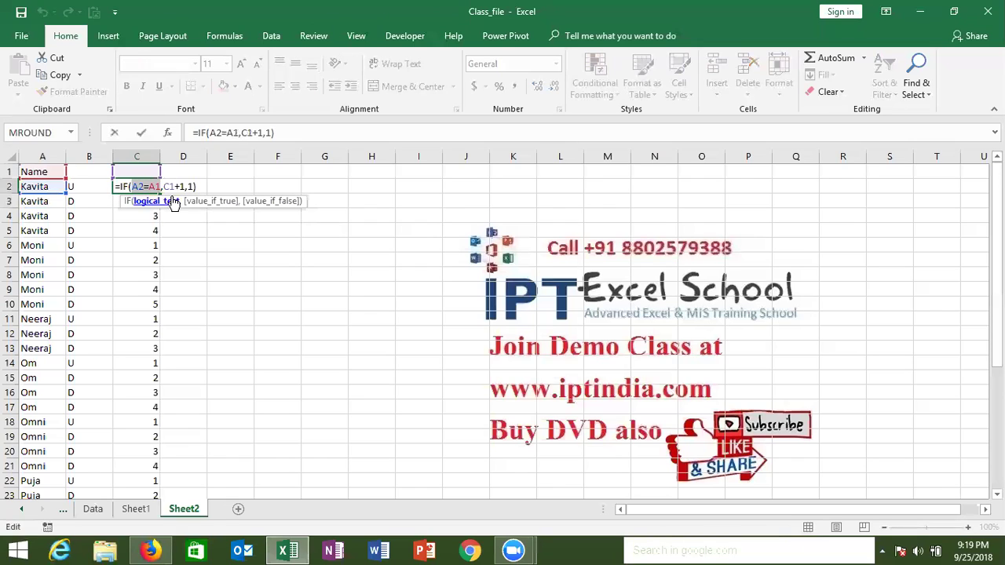
drag(163, 186, 193, 186)
click(191, 186)
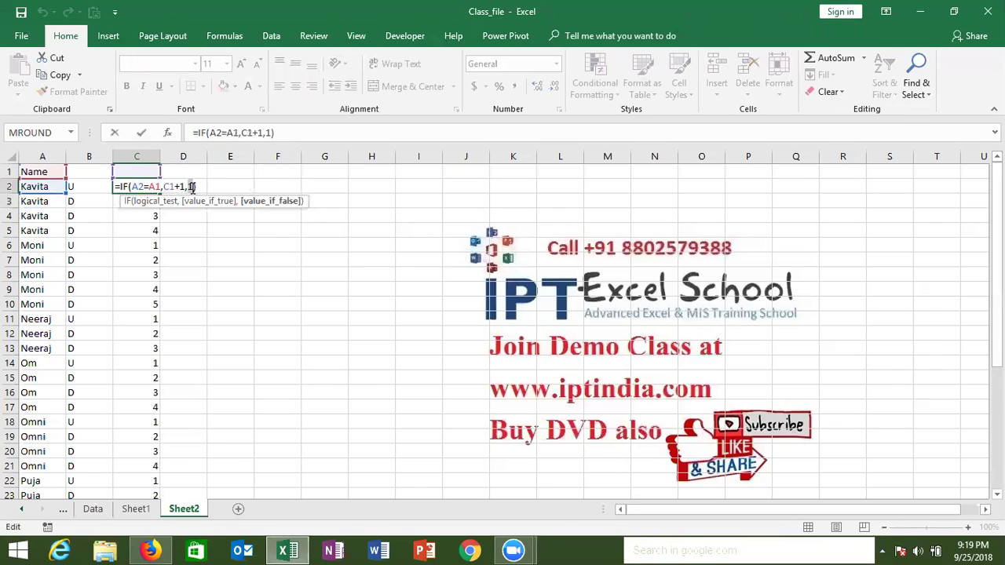
- Swap C2's IF results so it reads =IF(A2=A1,1,C1+1)
drag(185, 186, 166, 186)
key(BackSpace)
text(1)
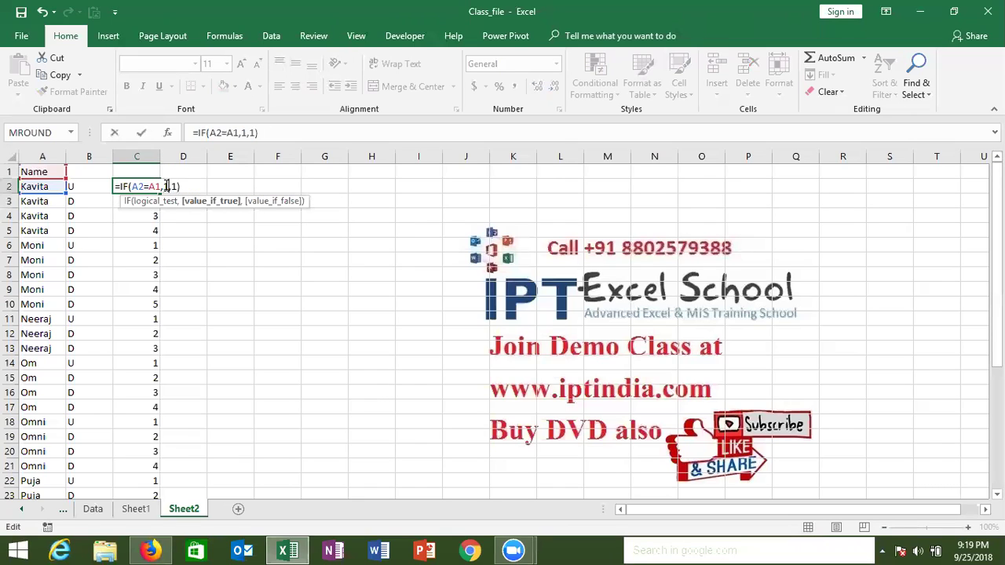
click(172, 186)
key(Delete)
click(148, 171)
text(+1)
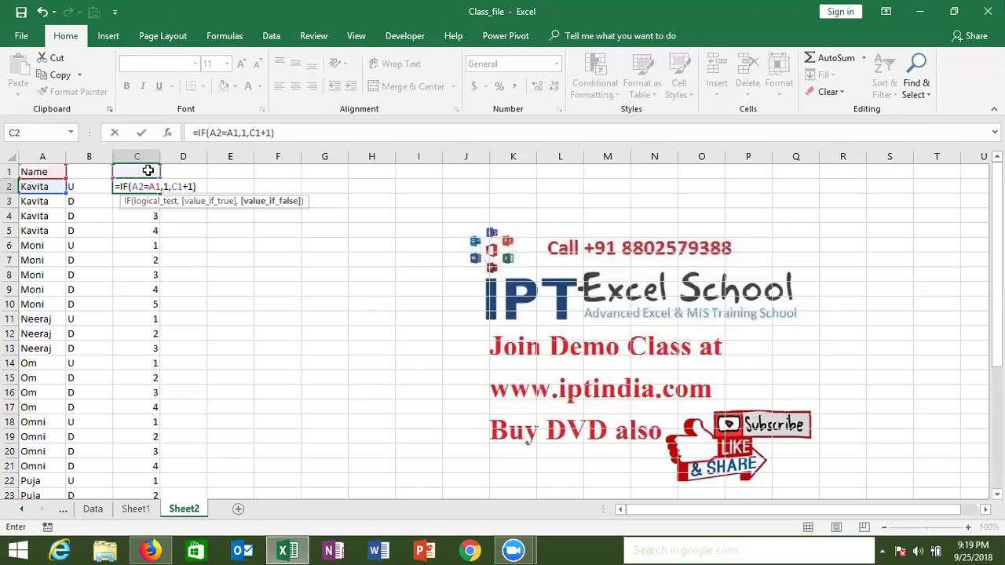
key(Return)
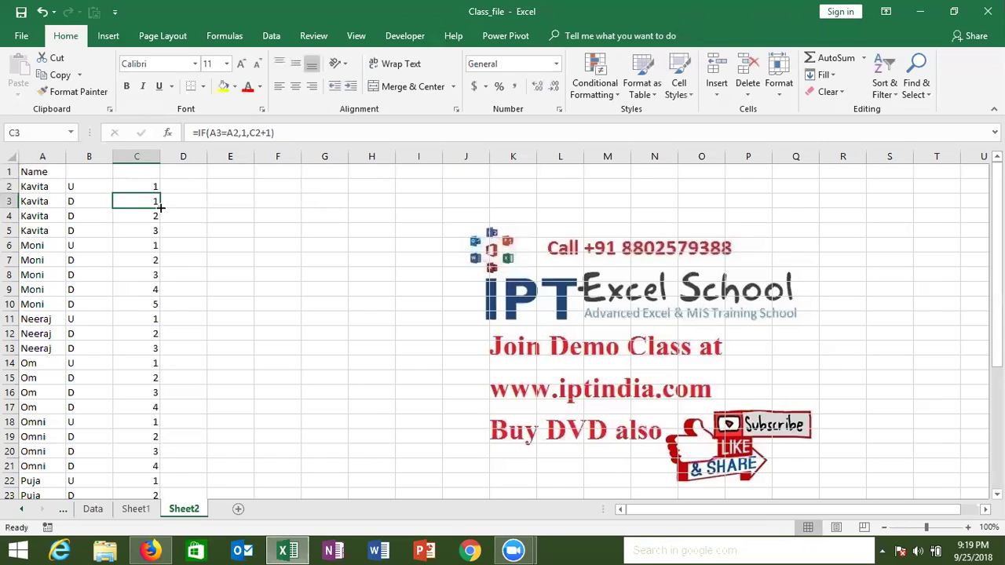
- Copy the swapped formula down from C3, check C6, then undo twice to restore the running count
double_click(146, 197)
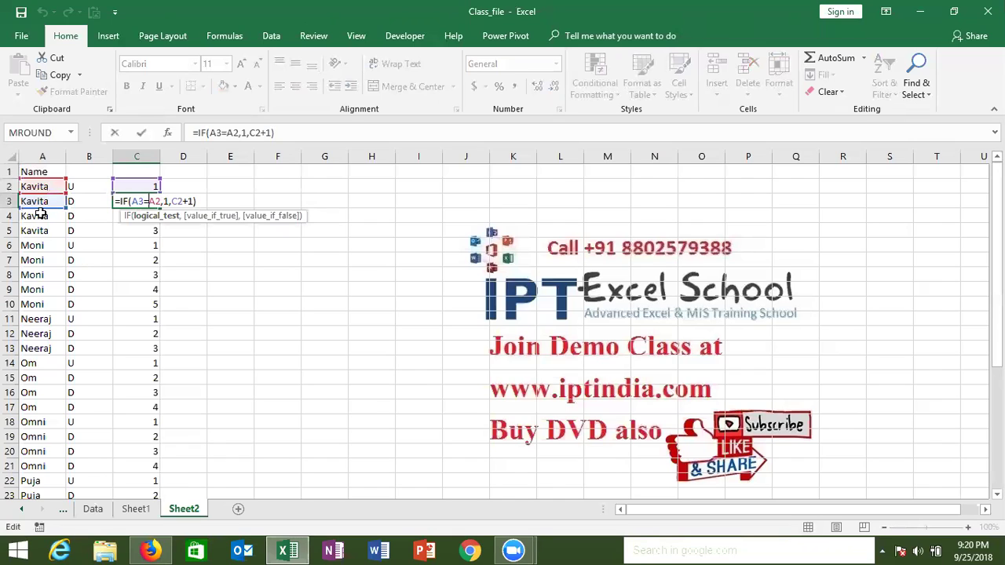
key(Return)
key(Return)
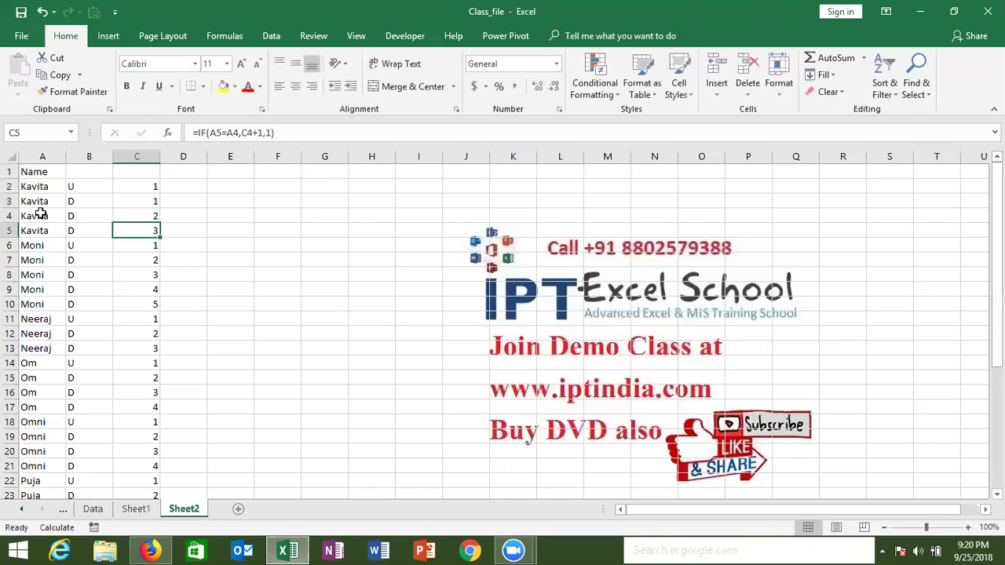
key(Up)
key(Up)
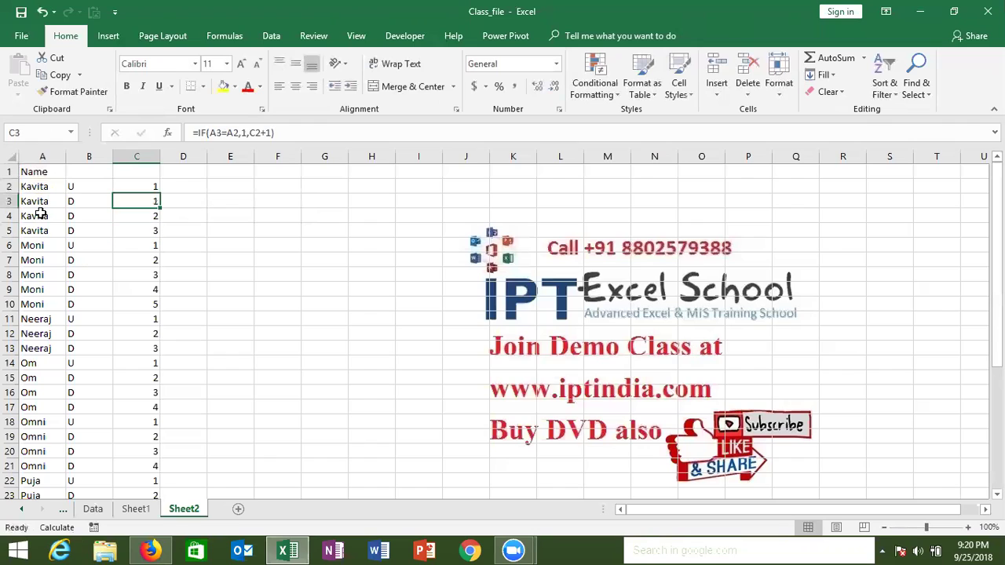
double_click(159, 208)
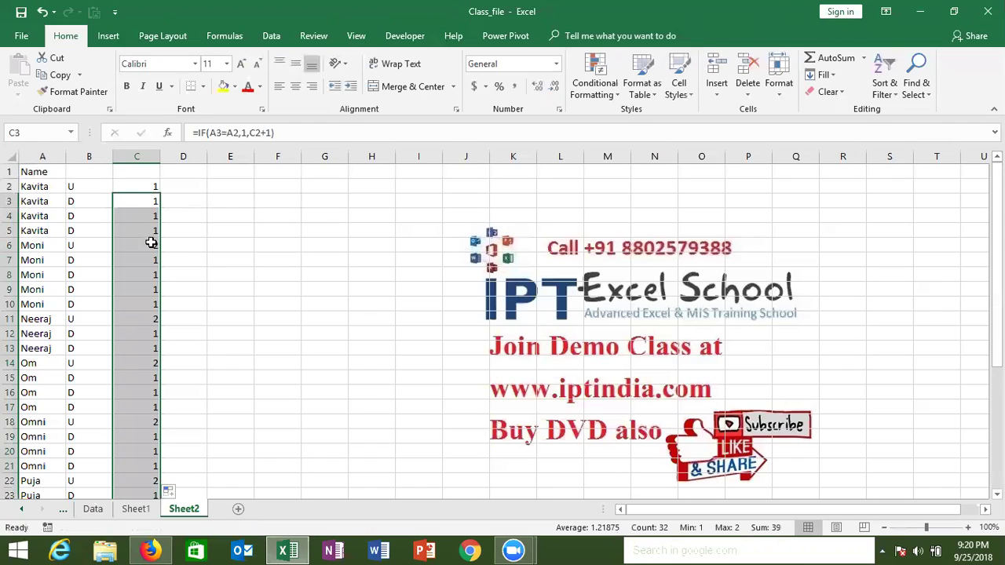
double_click(152, 245)
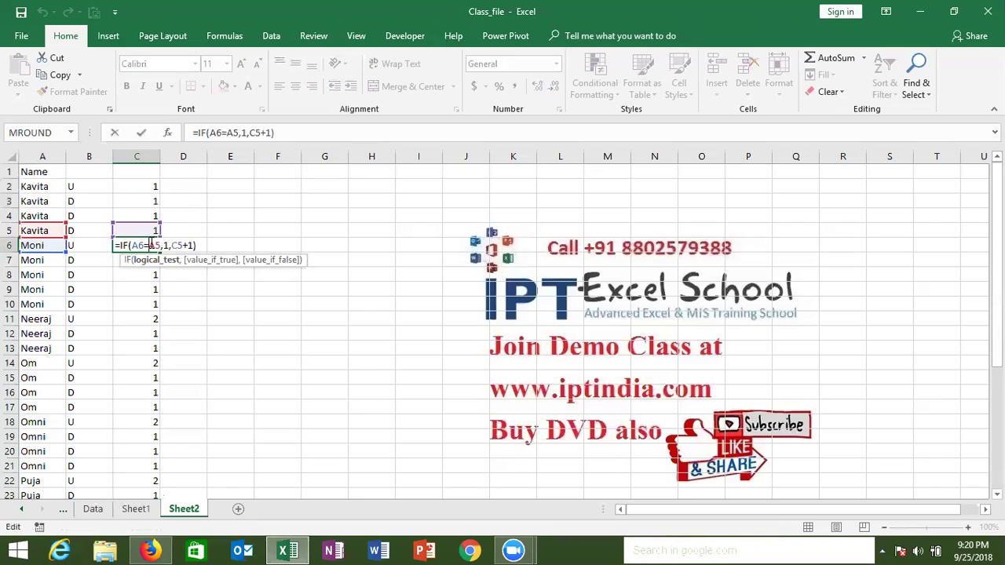
key(Escape)
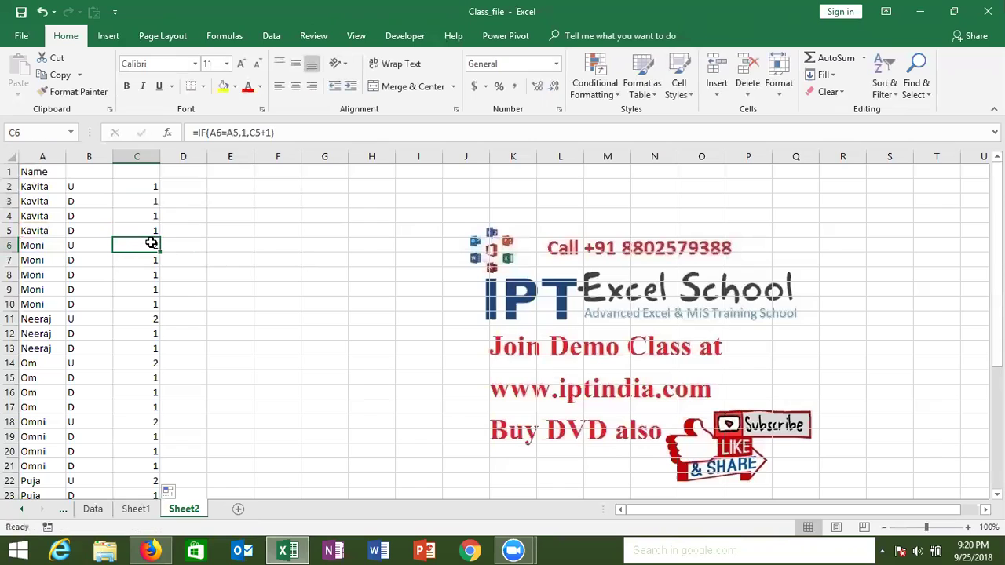
key(ctrl+z)
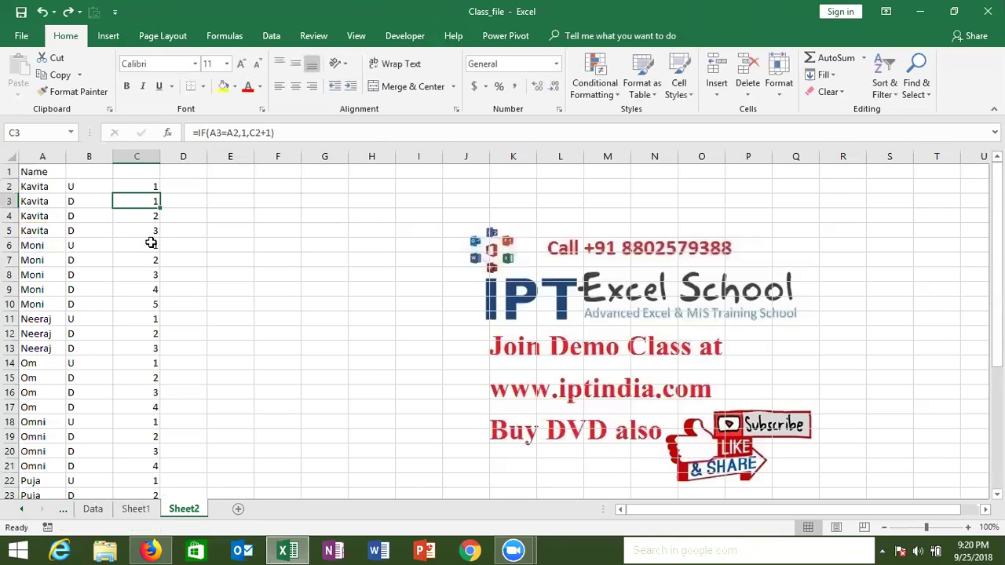
key(ctrl+z)
- Change C2's condition to =IF(A2<>A1,1,C1+1) and fill it down column C
click(142, 182)
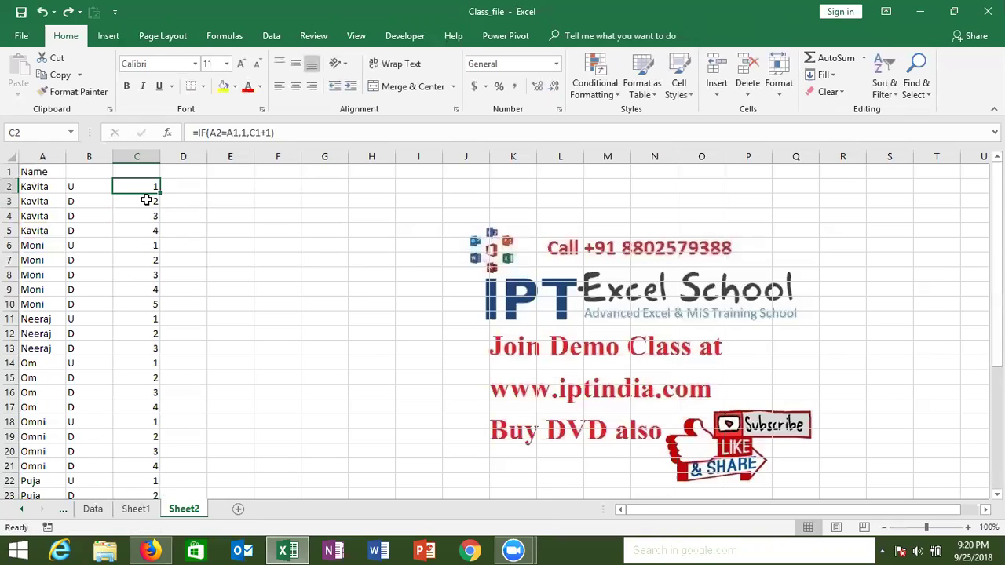
click(150, 198)
double_click(151, 186)
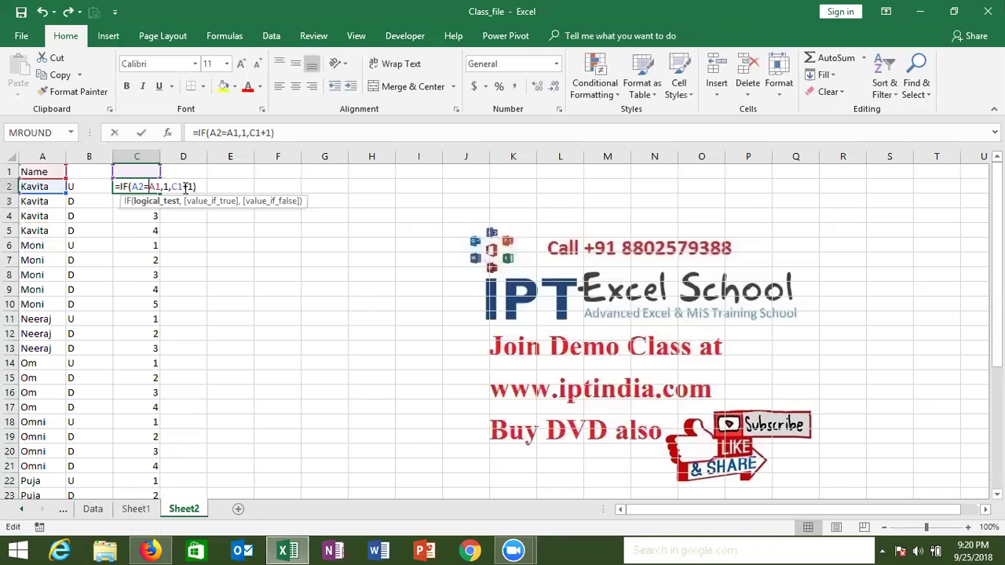
double_click(142, 186)
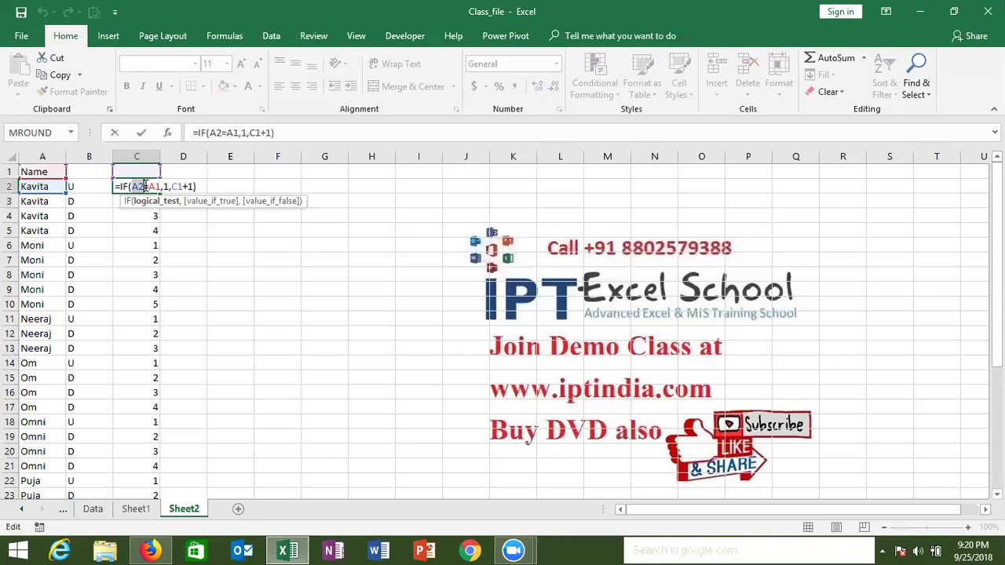
click(148, 186)
key(BackSpace)
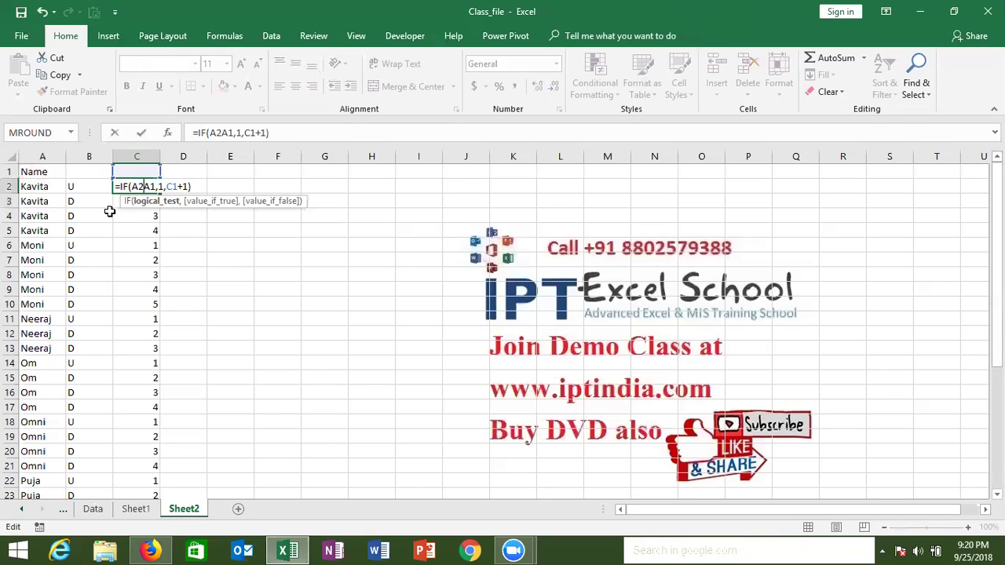
text(<>)
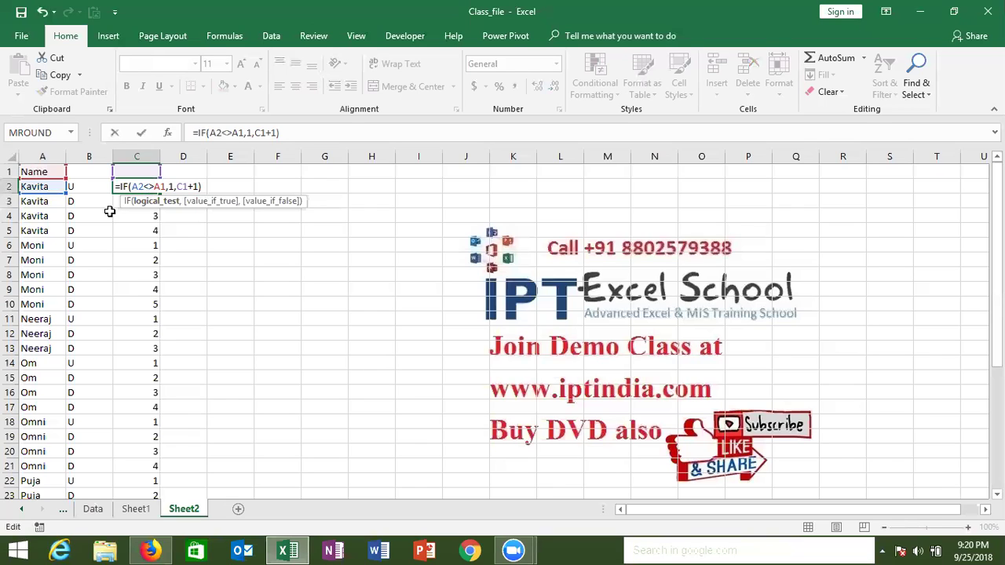
key(Return)
key(Down)
key(Up)
key(Up)
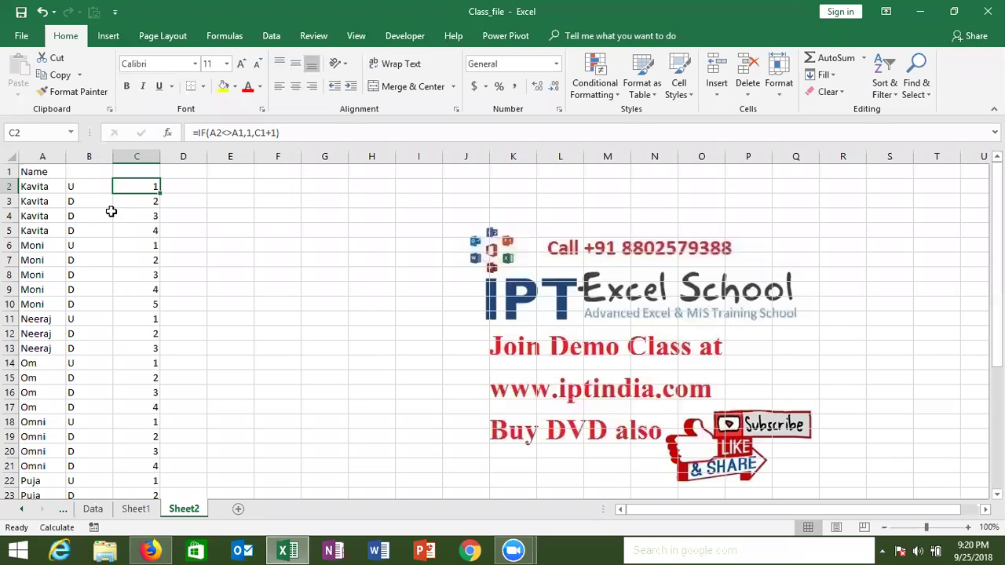
double_click(159, 190)
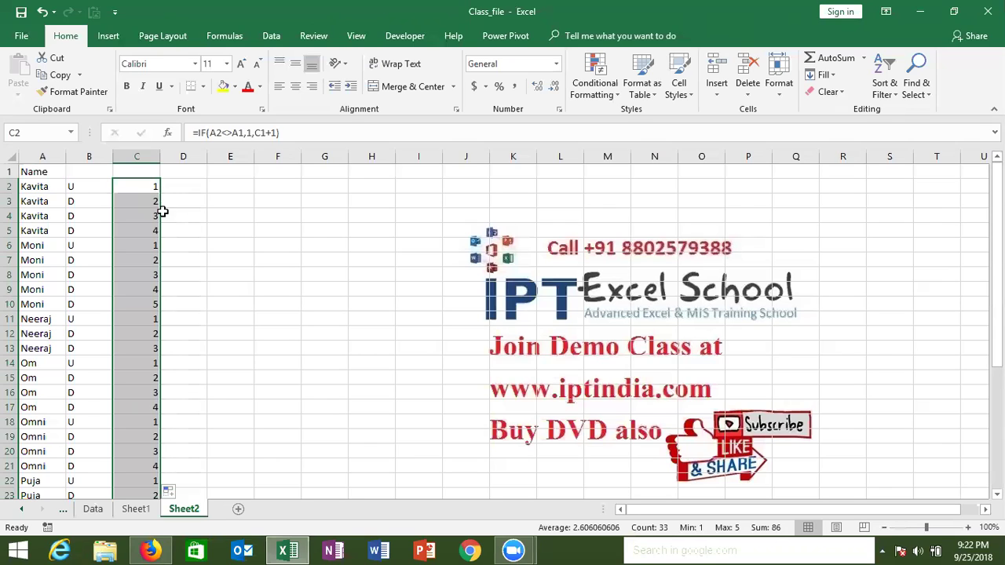
- Insert Sheet3, put Sr in A4, and fill the series 1, 2 down to 8 in A12
click(238, 510)
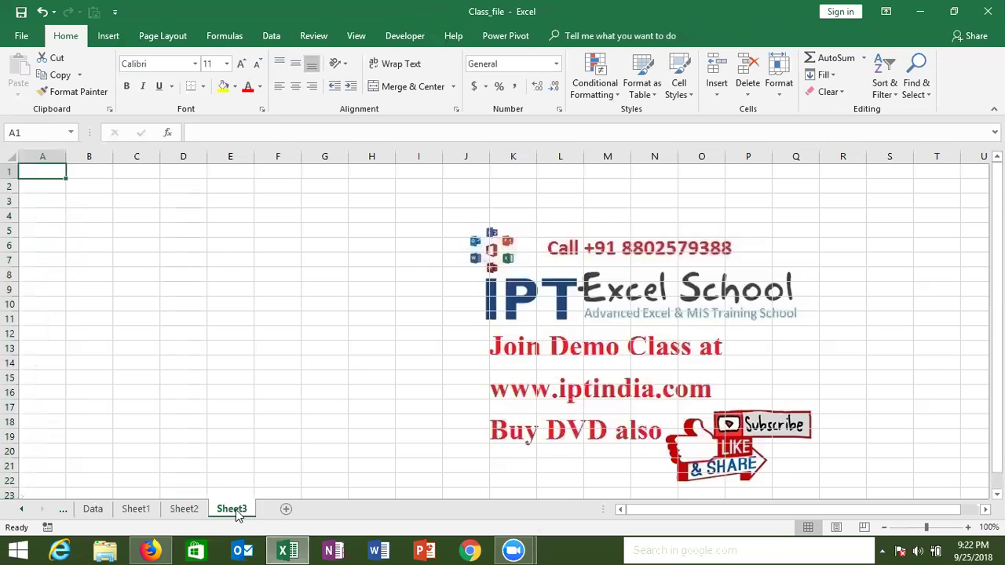
key(Down)
key(Down)
key(Down)
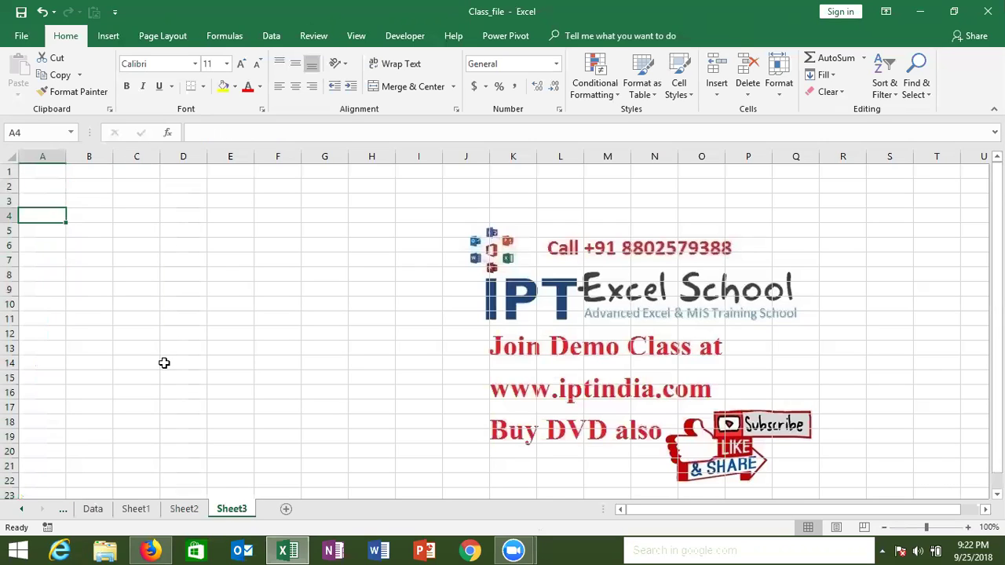
text(Sr)
key(Return)
text(1)
key(Return)
text(2)
key(Return)
key(Up)
key(Up)
key(shift+Down)
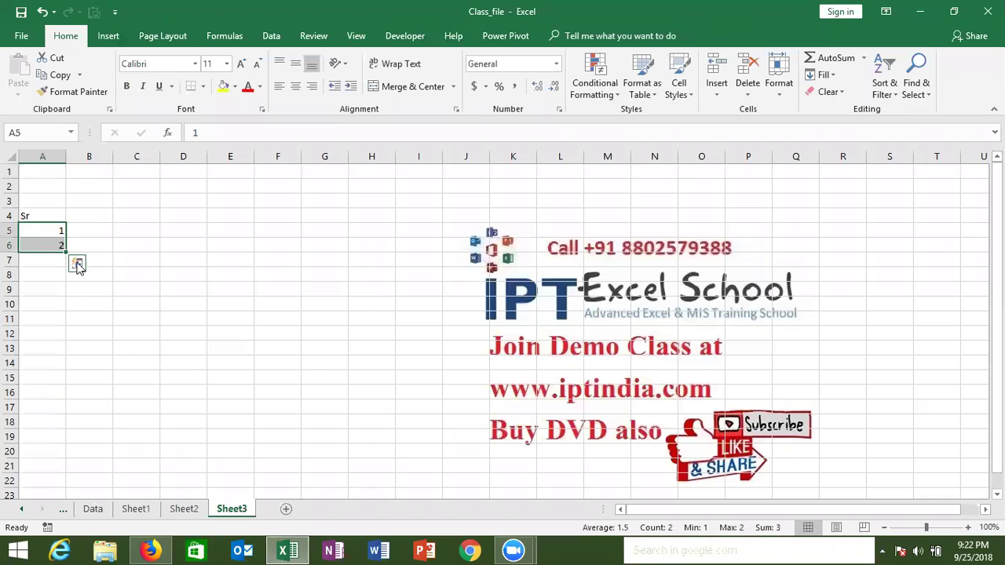
drag(66, 252, 70, 336)
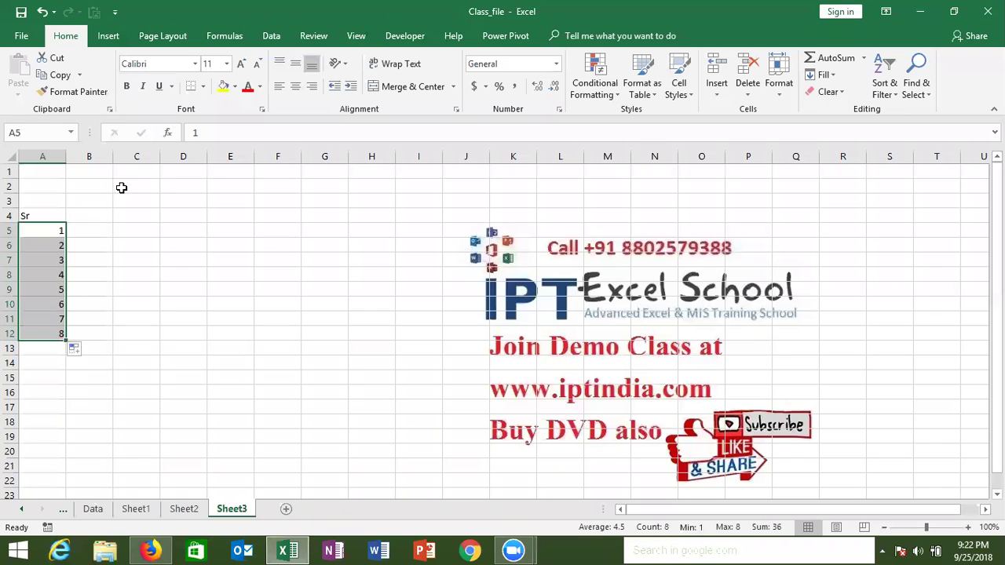
- Label C2 MAX with 5 in D2 and clear 6–8 from A10:A12
click(122, 186)
text(MAX)
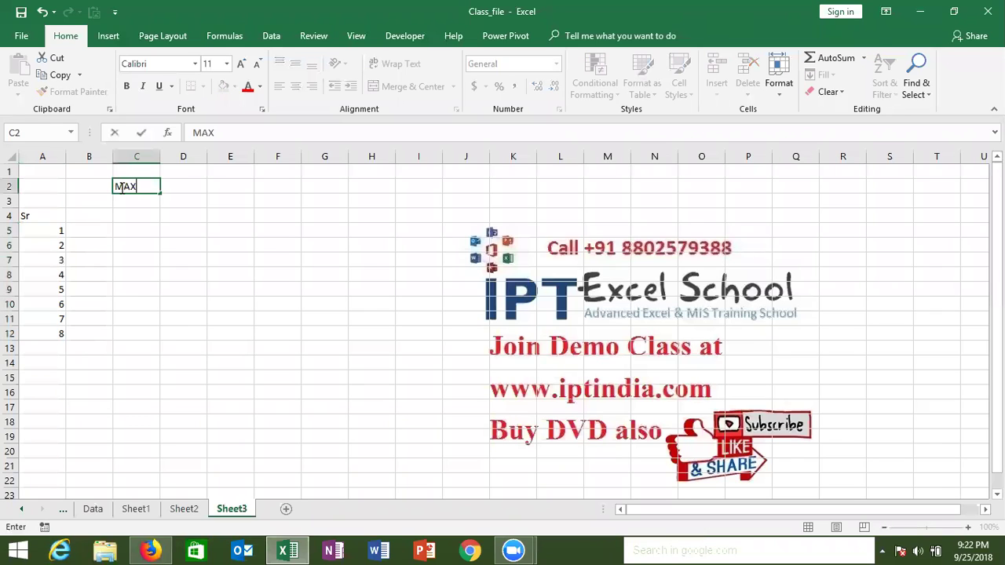
key(Tab)
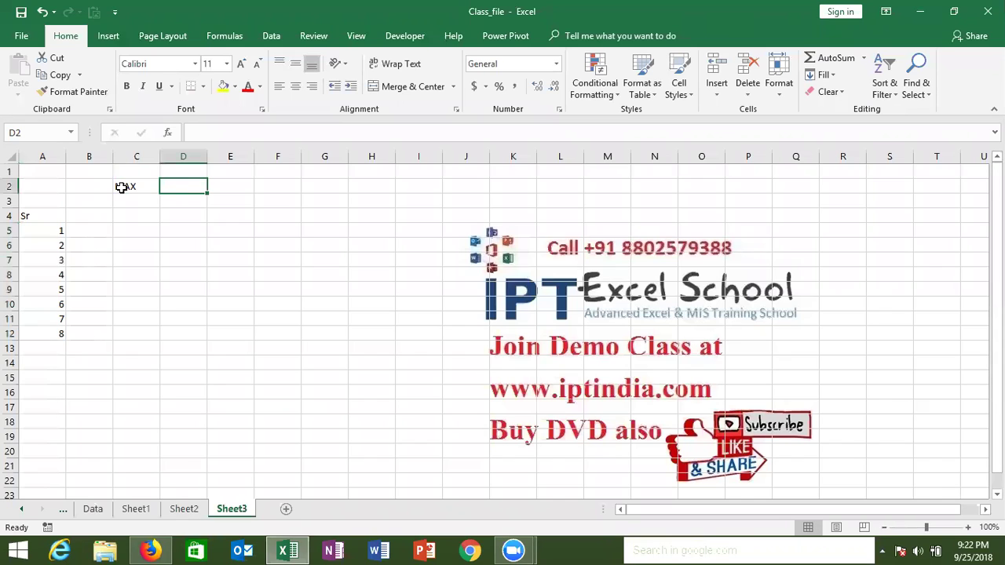
text(5)
key(Return)
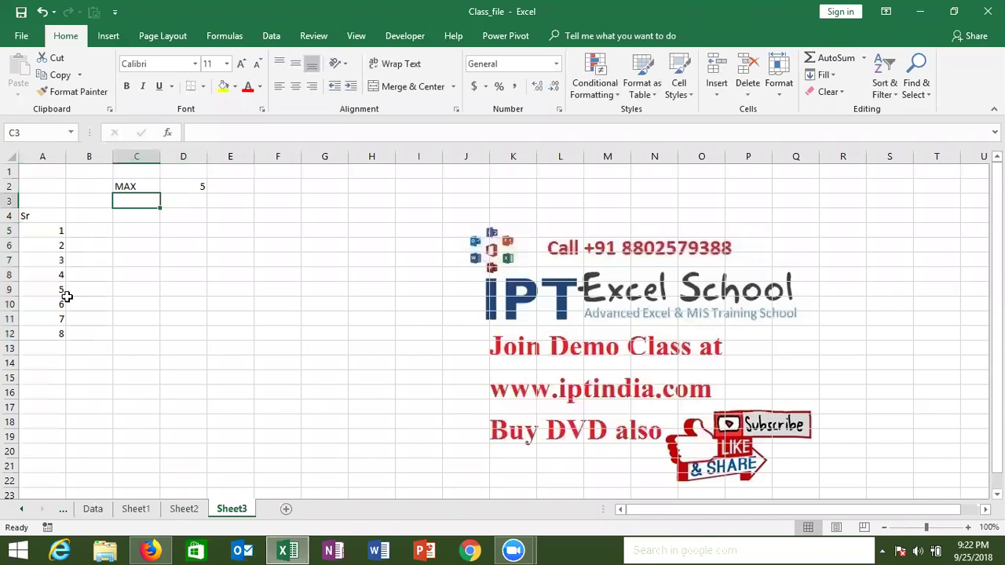
drag(61, 305, 60, 332)
key(Delete)
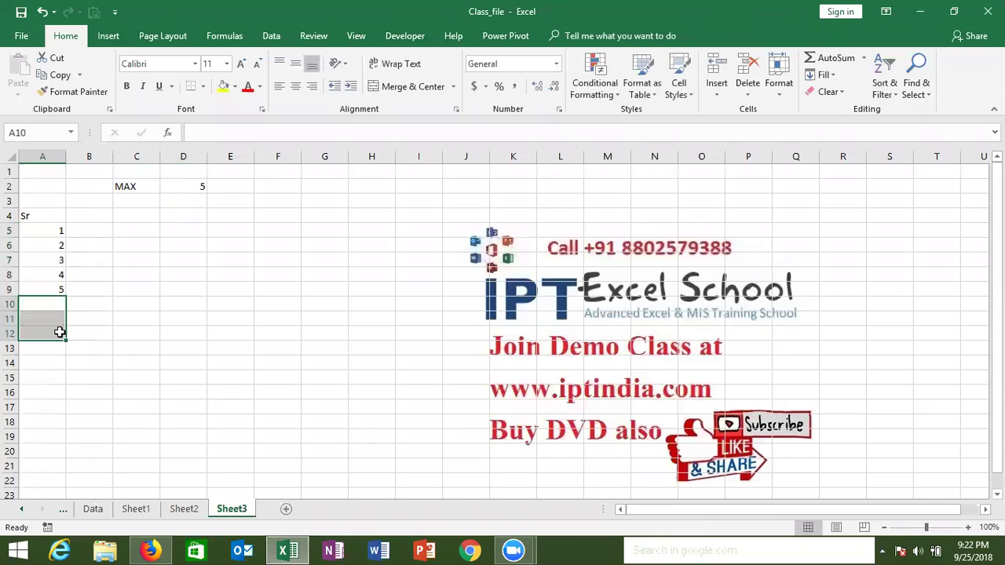
- Change the MAX in D2 to 15 and extend the serial series down to 15
click(183, 184)
double_click(183, 184)
text(1)
click(124, 249)
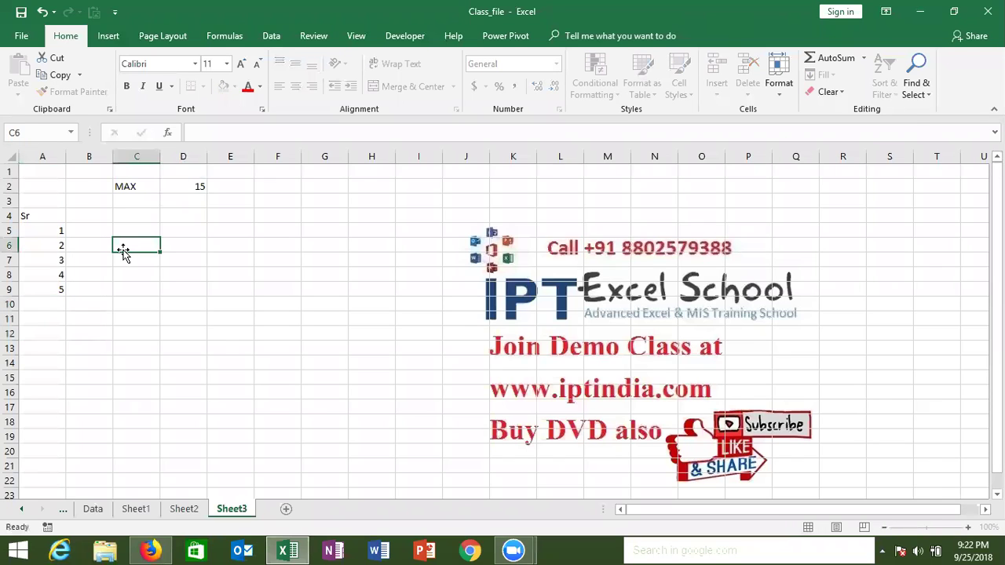
drag(58, 275, 59, 290)
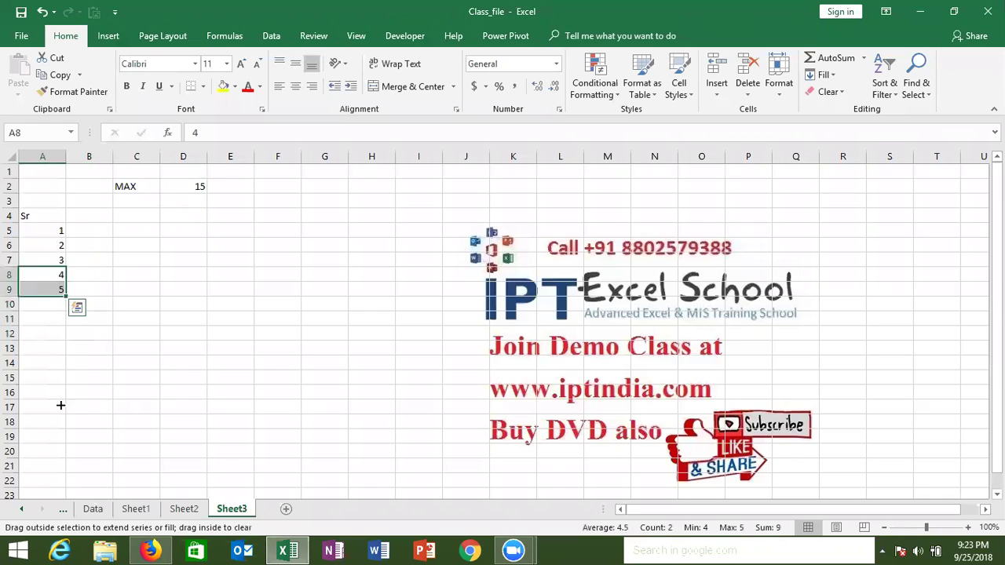
drag(60, 405, 60, 449)
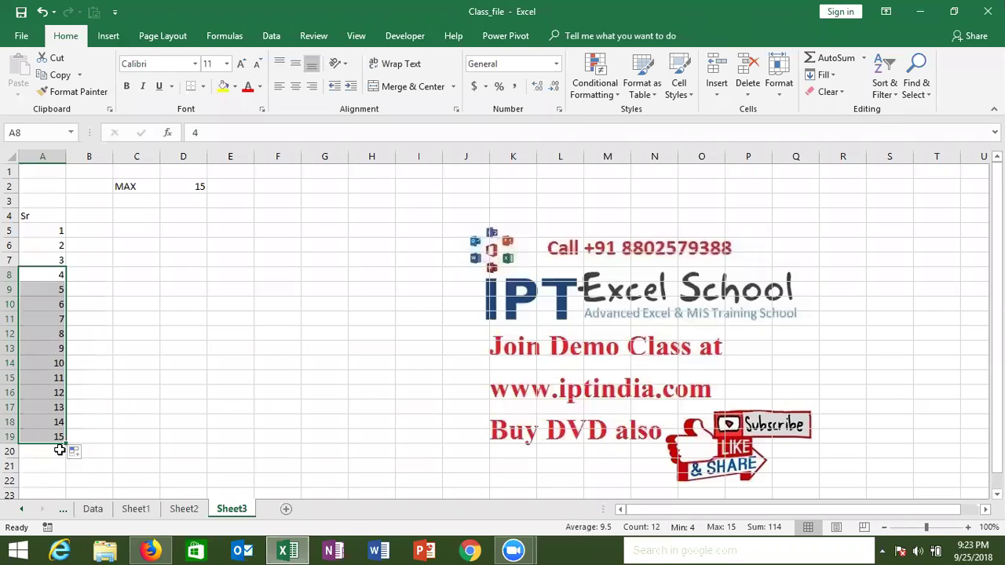
click(54, 407)
- Clear the serial numbers below A5, leaving only 1
click(63, 260)
drag(63, 246, 53, 438)
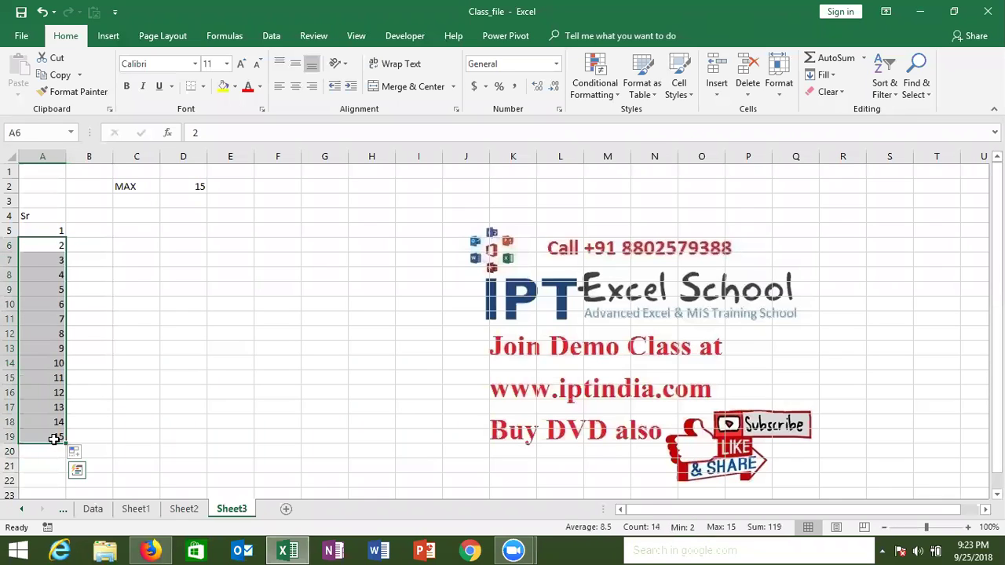
key(Delete)
- Enter =IF(A5+1>D2,"",A5+1) in A6 so it shows 2 below the 1
key(Up)
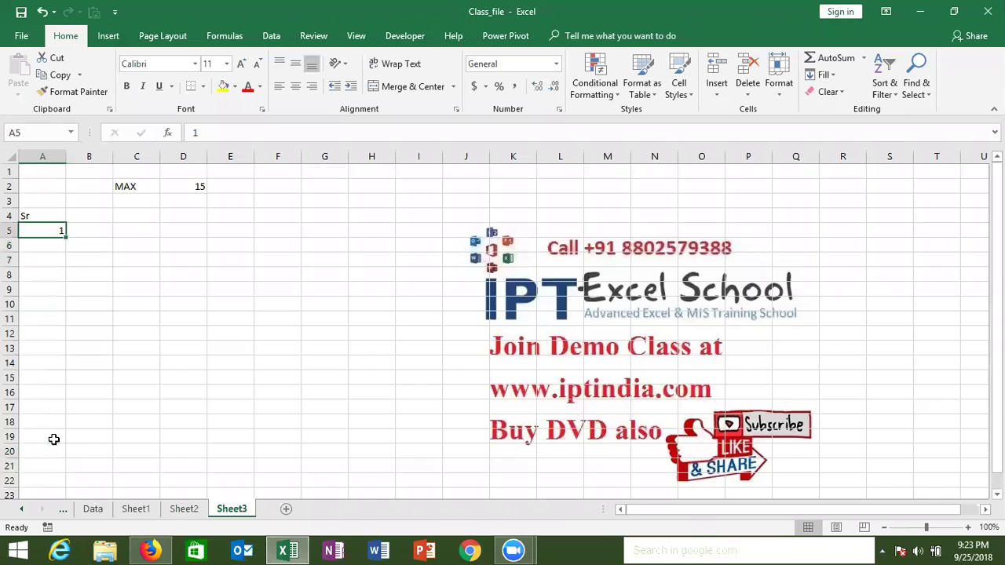
key(Down)
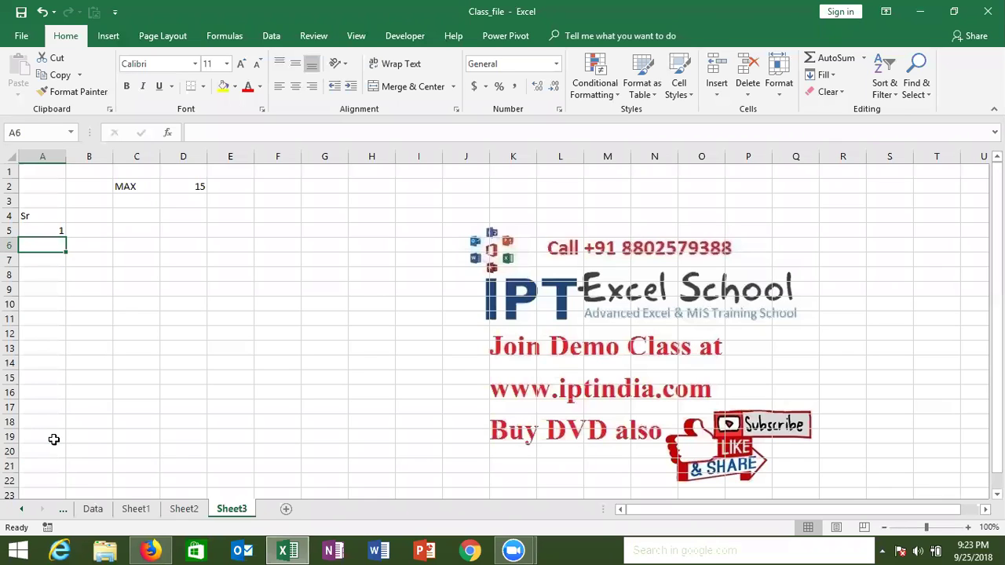
text(=i)
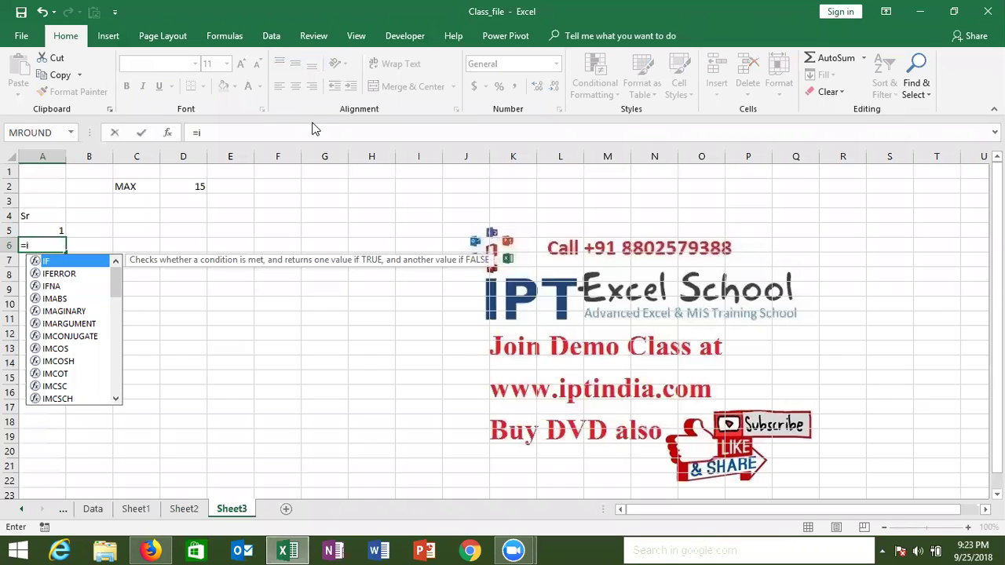
key(Escape)
key(Tab)
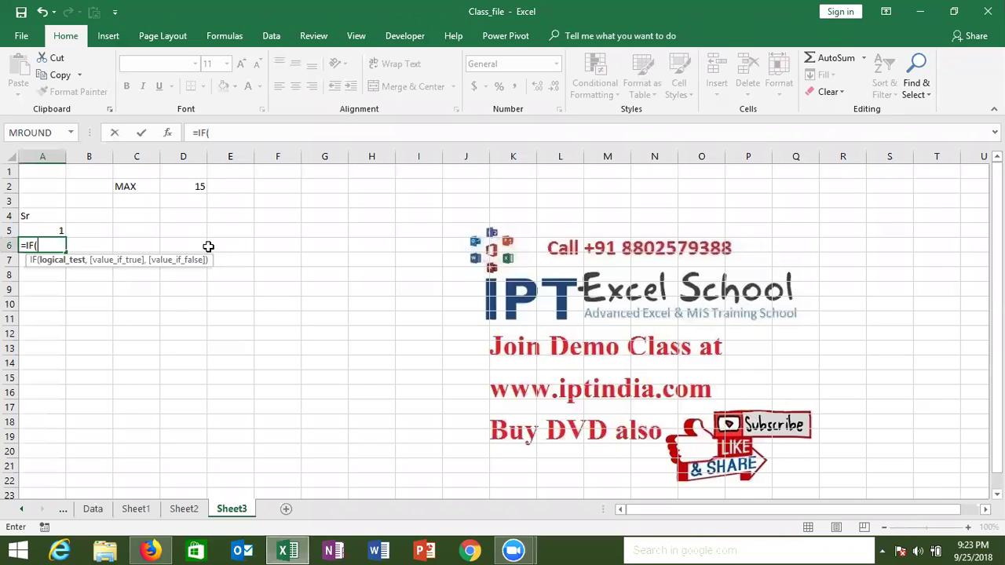
click(52, 228)
text(+)
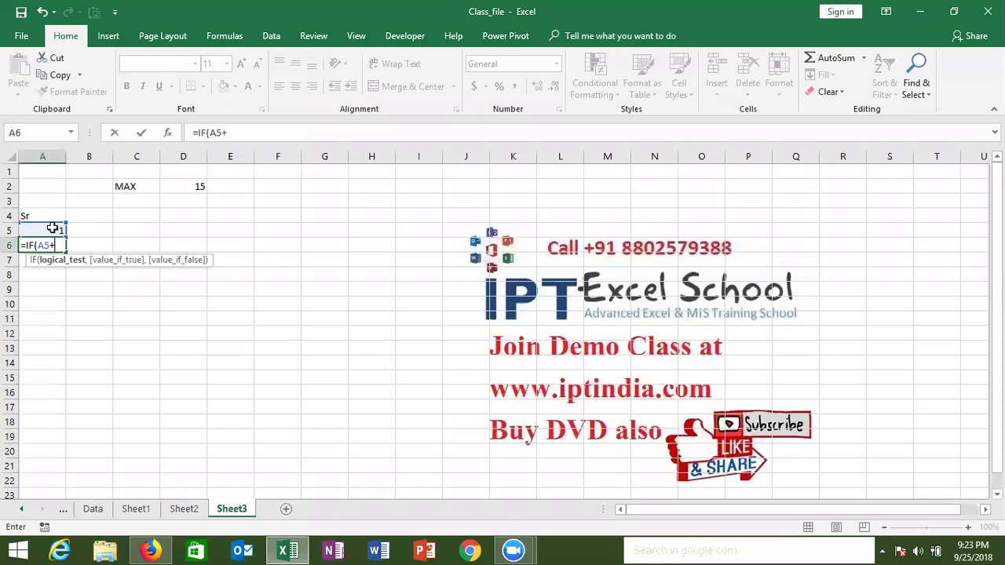
text(1)
text(>)
click(197, 186)
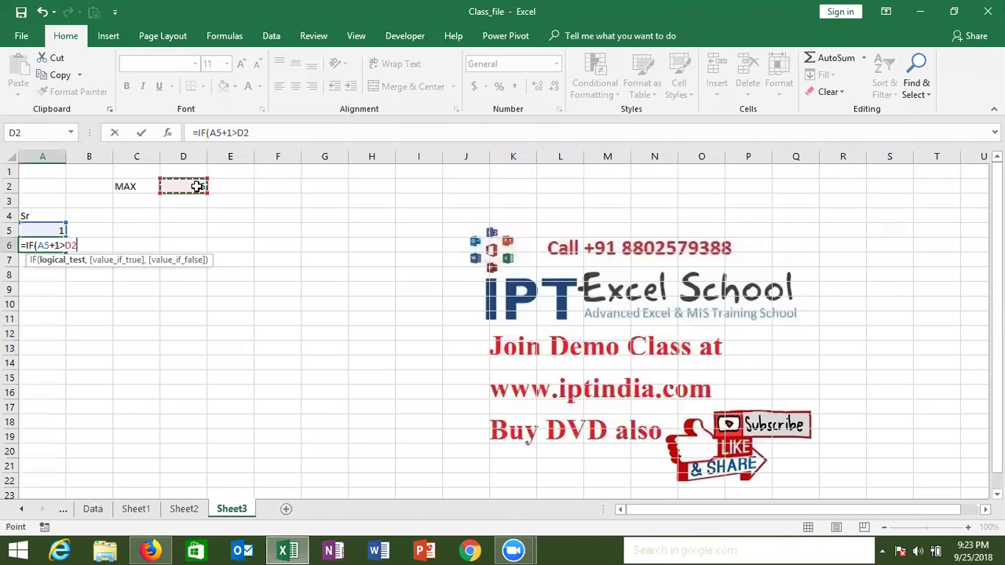
text(,)
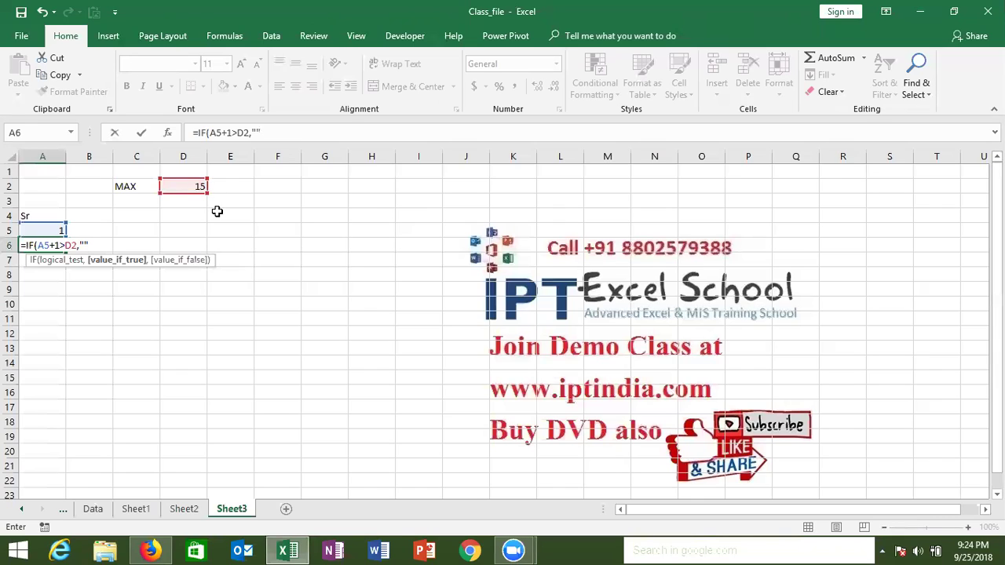
text(,)
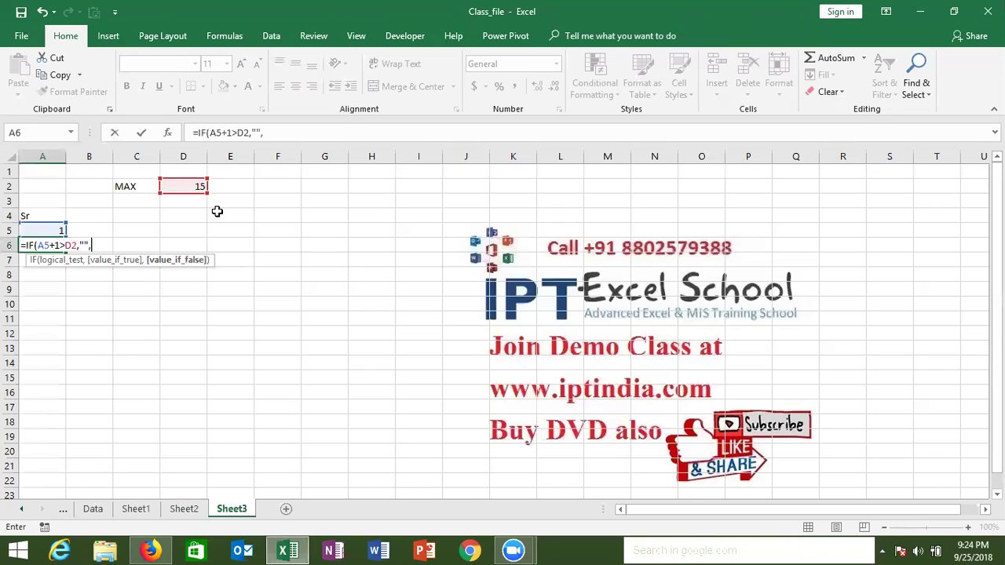
click(32, 229)
text(+1)
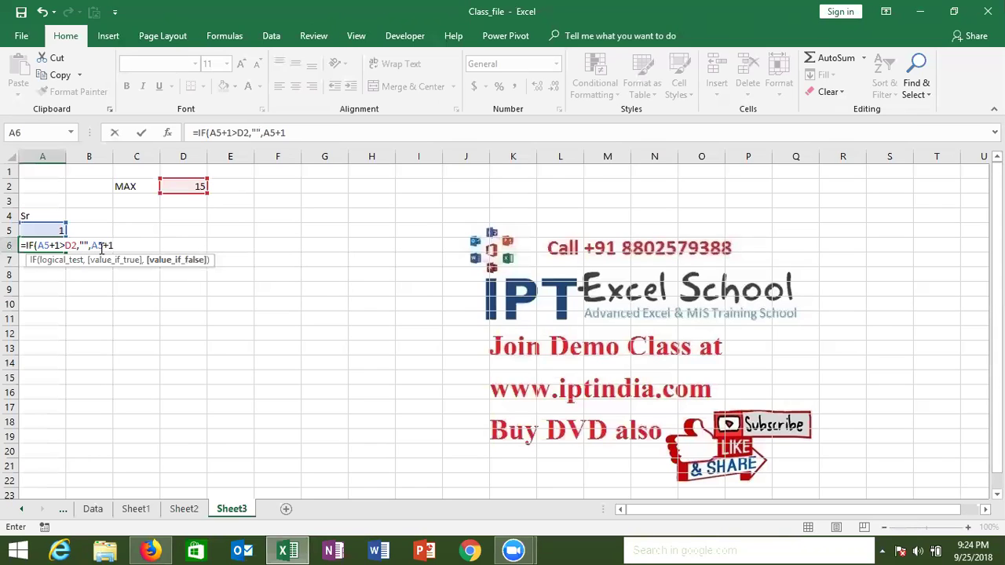
text())
key(ctrl+Return)
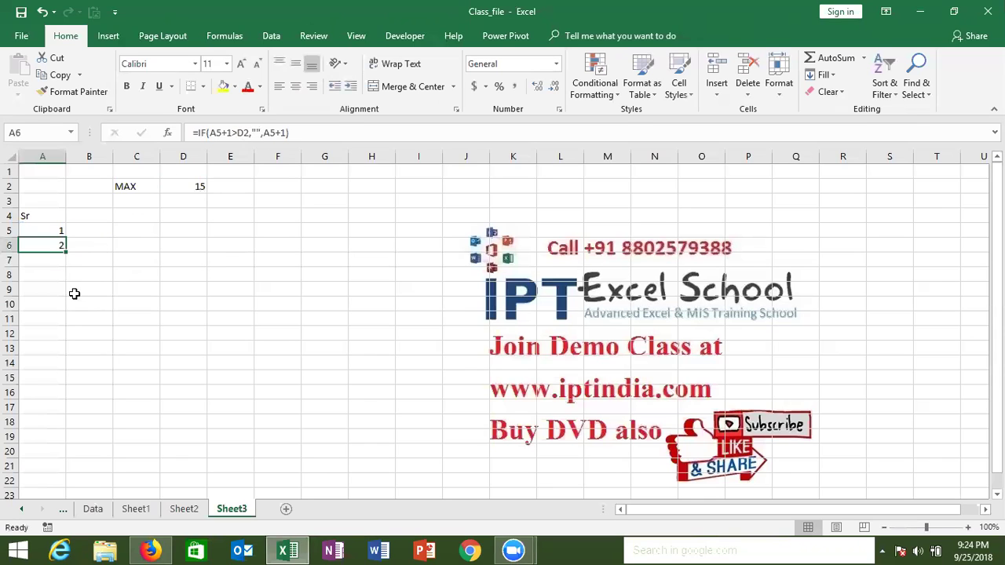
- Copy A6's formula into A7 and inspect the copied references
drag(65, 252, 67, 265)
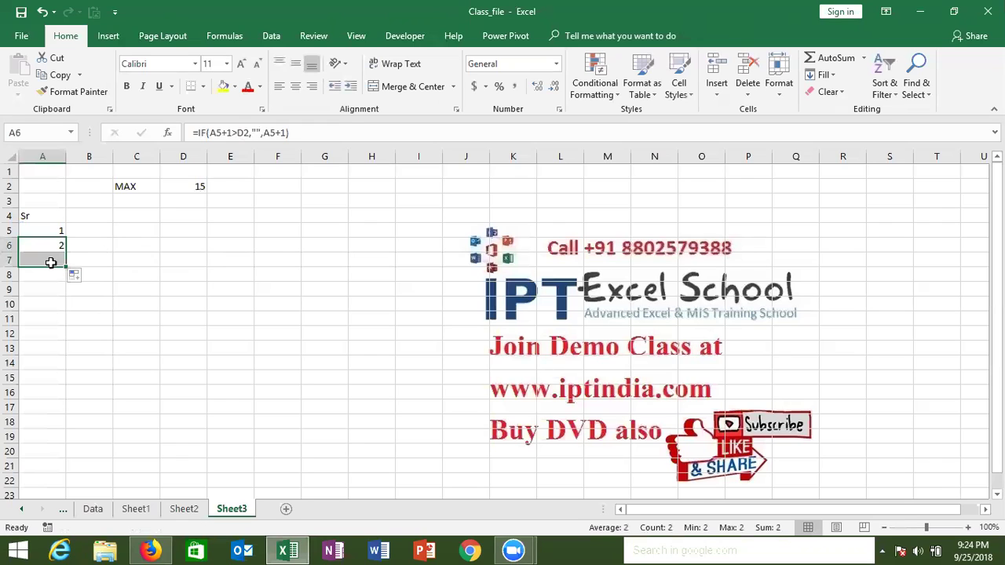
double_click(53, 261)
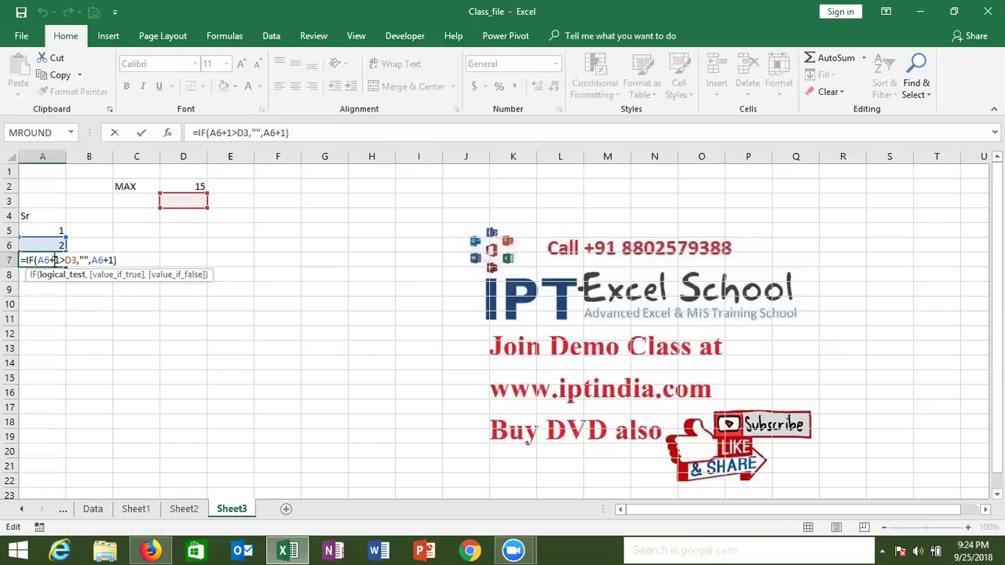
key(Escape)
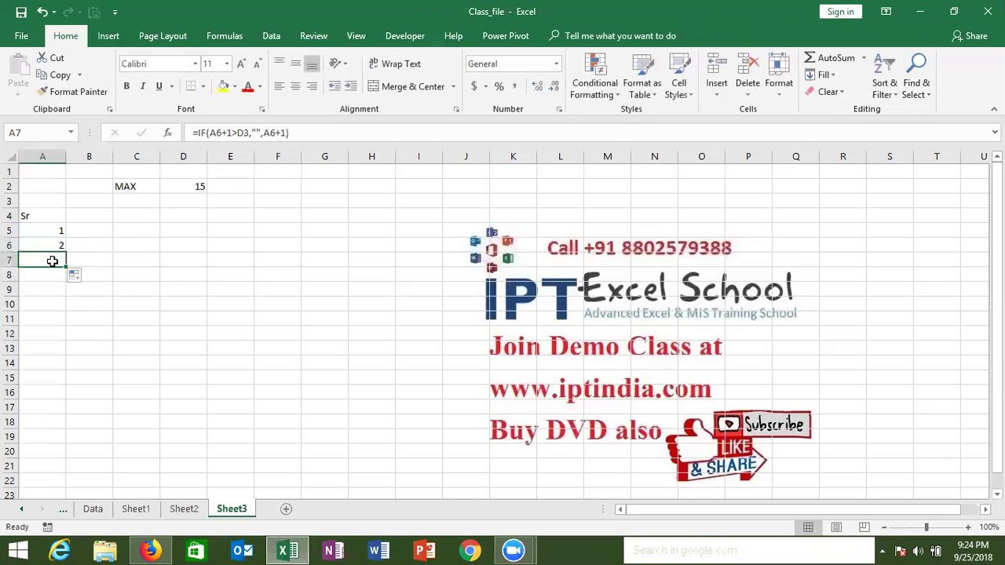
key(Up)
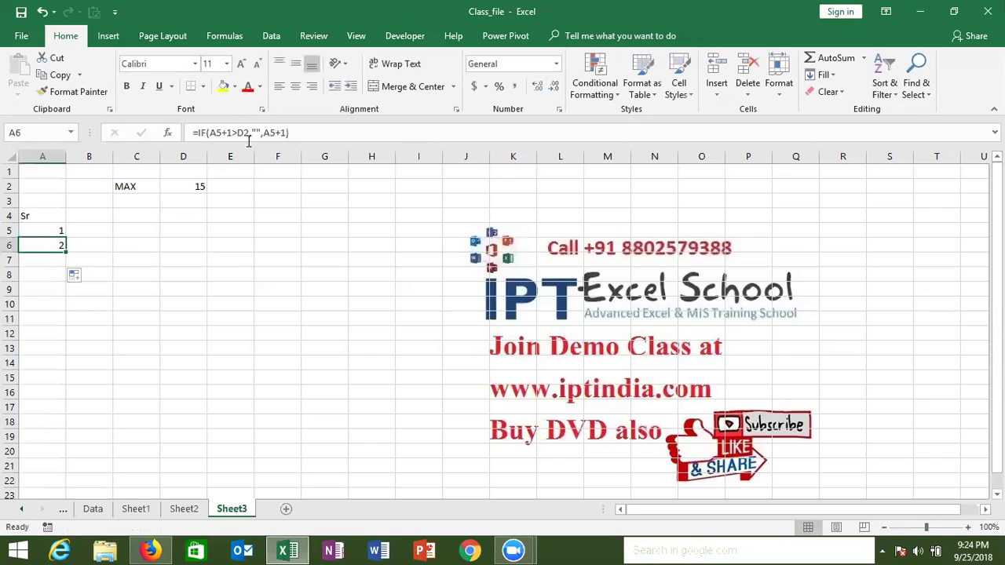
- Lock A6's MAX reference so it reads =IF(A5+1>$D$2,"",A5+1)
click(245, 132)
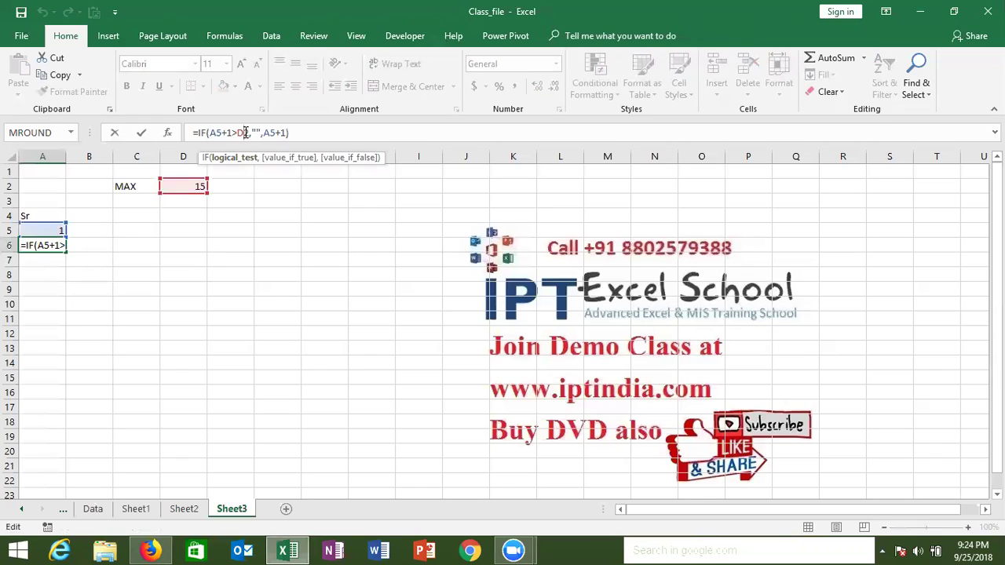
double_click(244, 133)
key(F4)
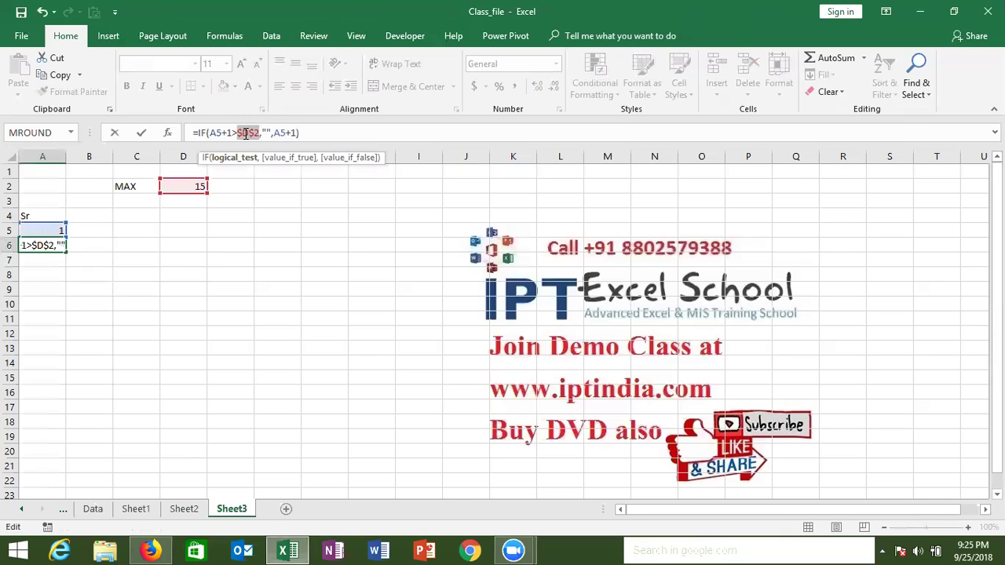
key(Return)
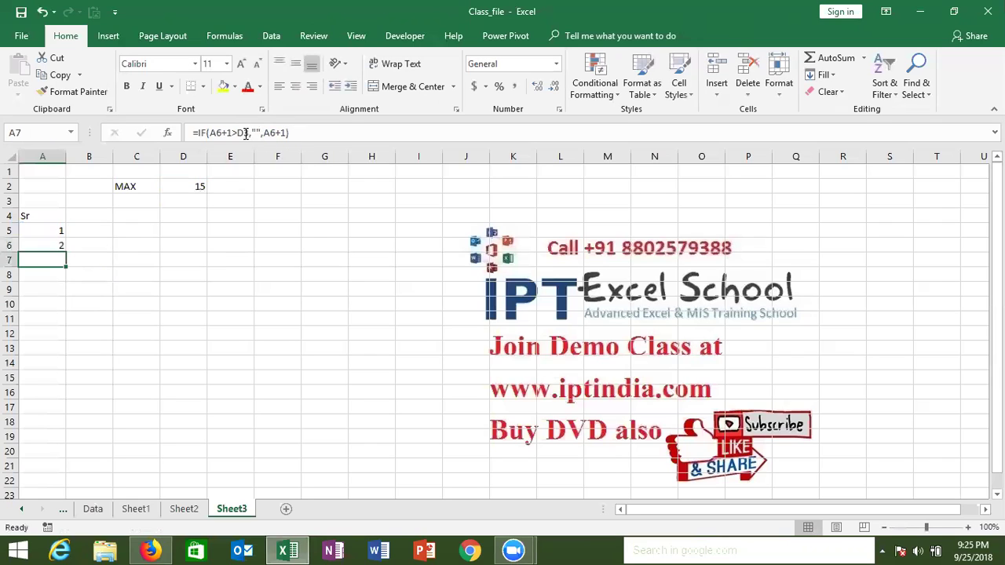
key(Up)
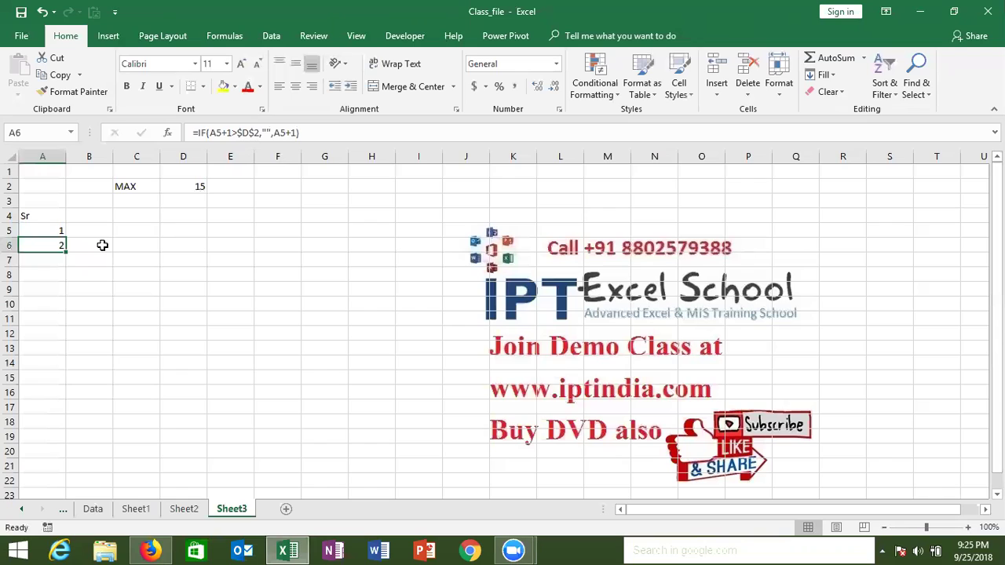
- Copy the serial formula from A6 down column A to row 29
drag(67, 252, 71, 286)
click(68, 273)
double_click(59, 276)
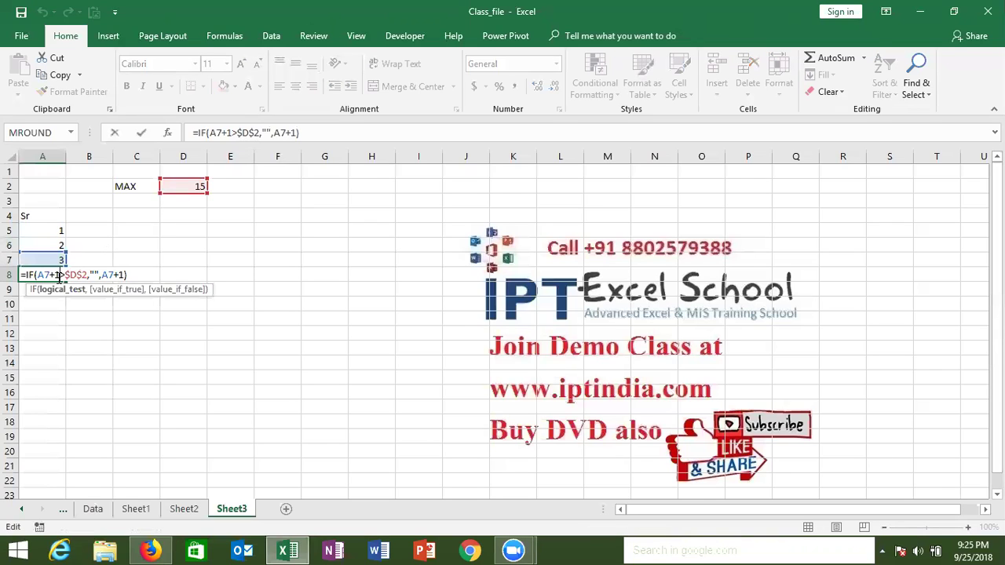
key(Escape)
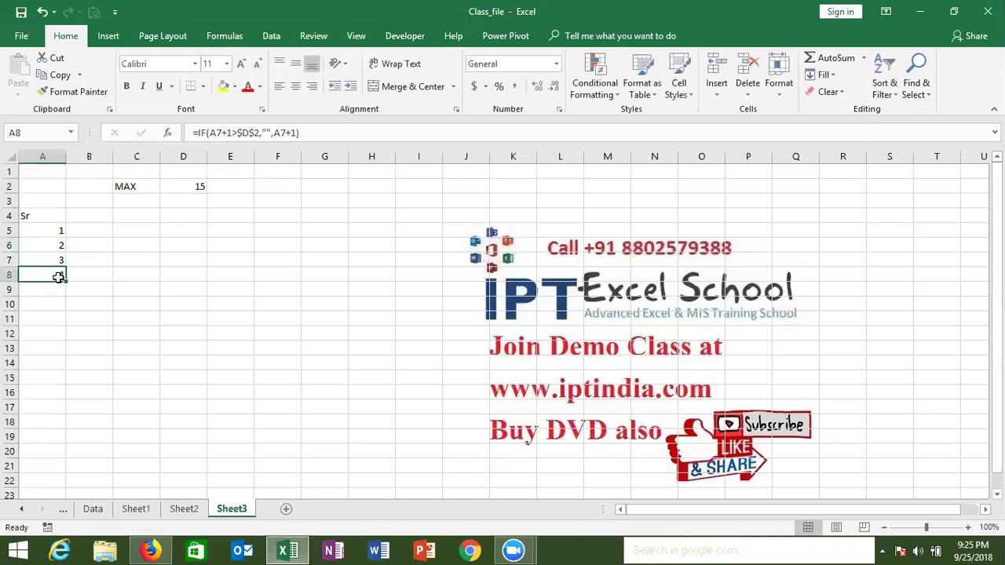
drag(67, 347, 68, 515)
- Test the list by setting MAX in D2 to 5, 10, then back to 15
key(Up)
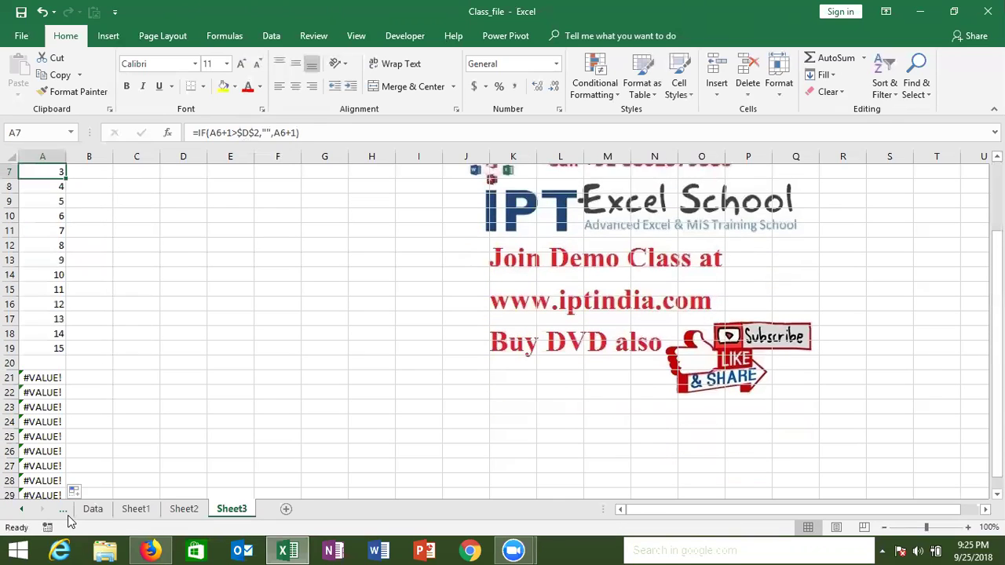
key(Up)
key(Up)
key(Up)
key(Right)
key(Right)
key(Right)
key(Down)
text(5)
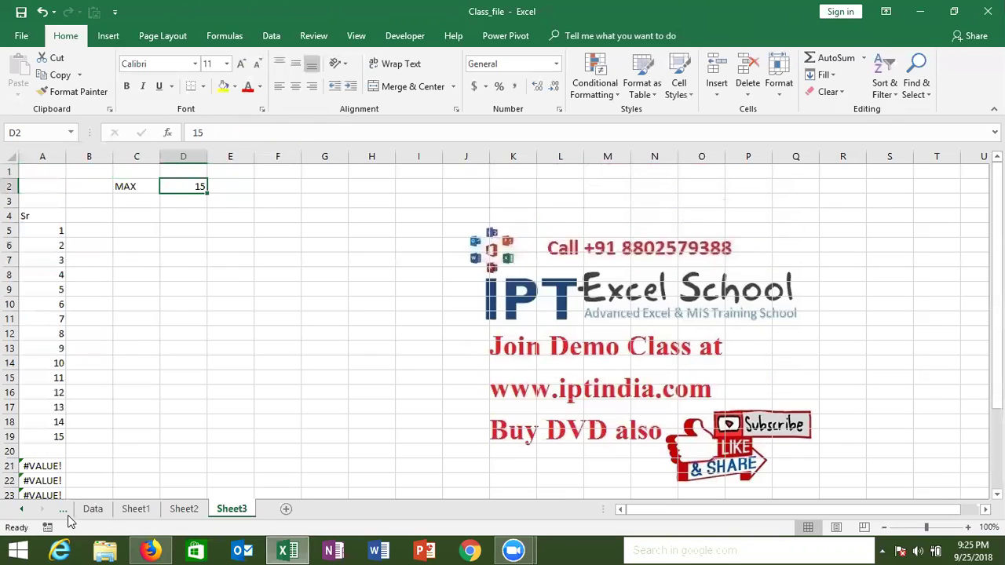
key(Return)
key(Up)
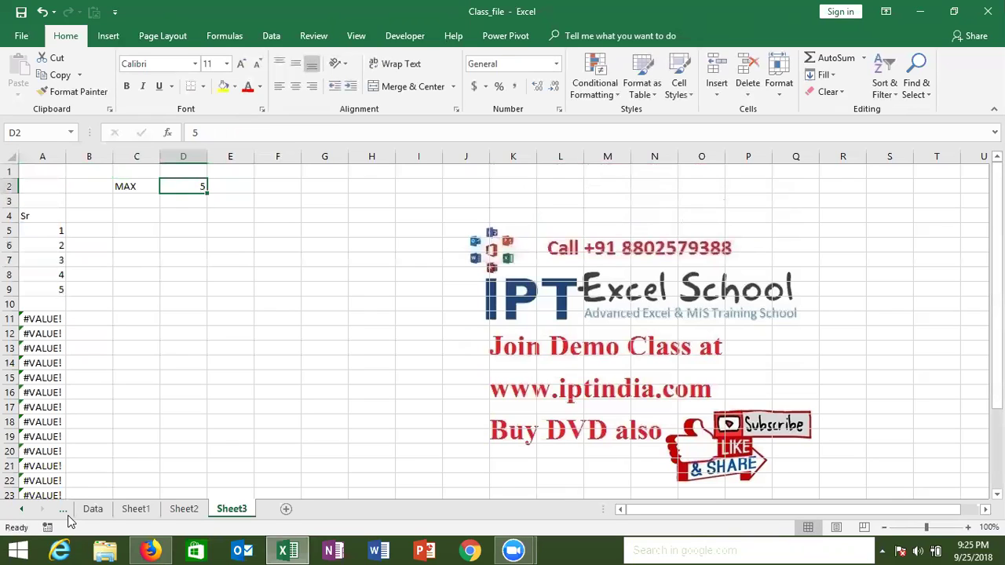
text(10)
key(Return)
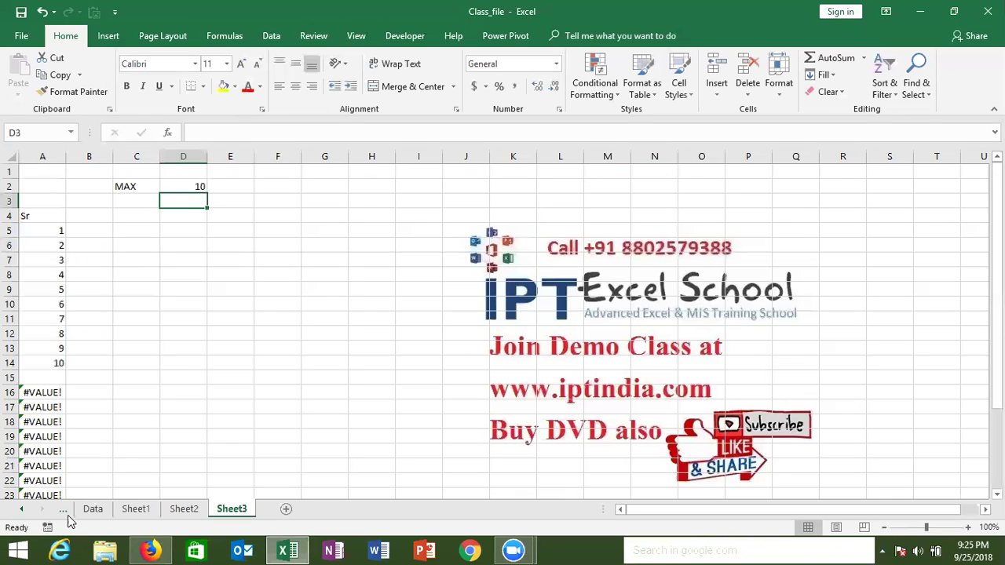
key(Up)
text(15)
key(Return)
key(Up)
key(Down)
key(Down)
key(Down)
key(Down)
key(Down)
key(Down)
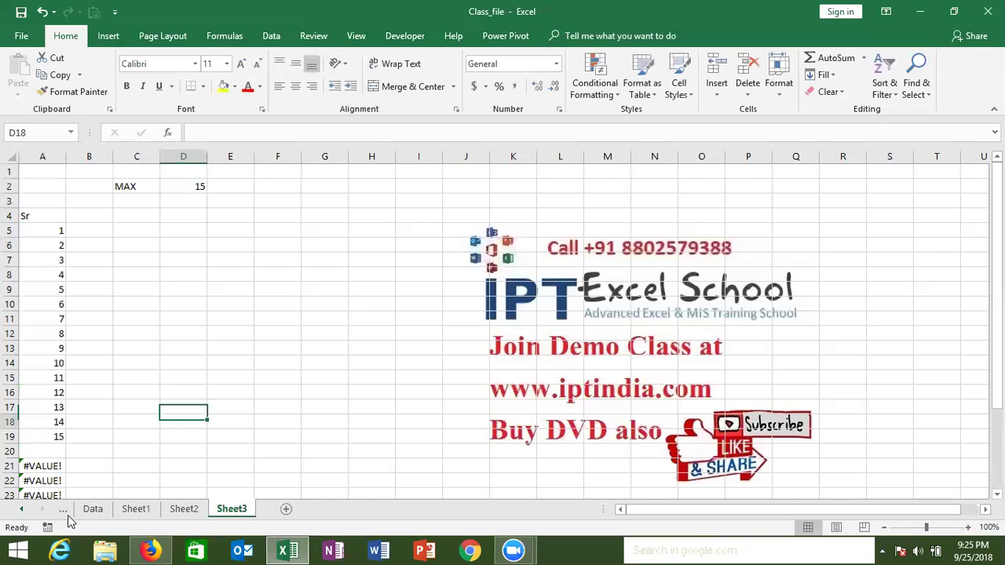
key(Down)
key(Down)
key(Down)
key(Left)
key(Left)
key(Left)
key(Down)
key(Down)
key(Down)
key(Down)
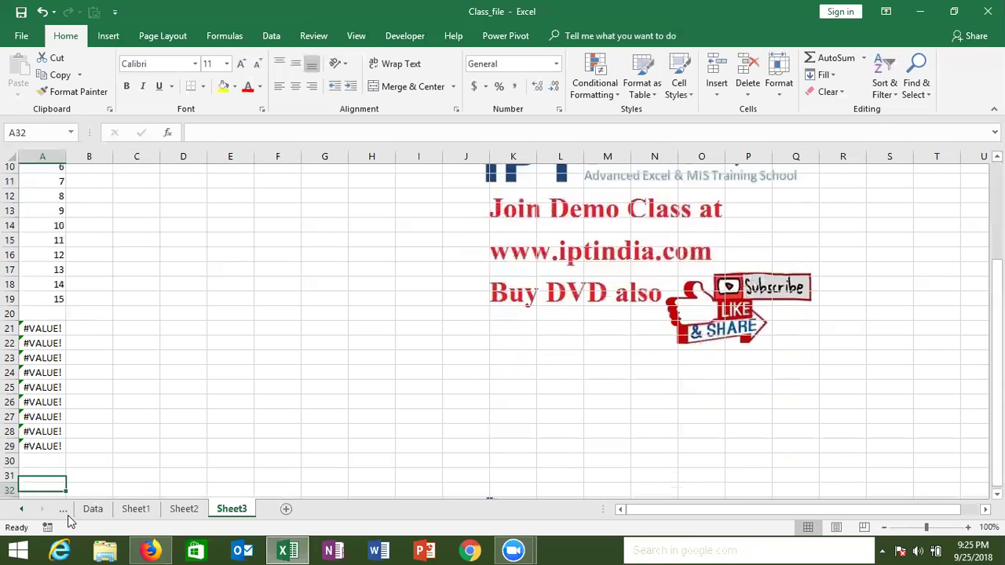
key(Up)
key(Up)
key(Up)
key(Up)
key(Up)
key(Up)
key(Down)
key(Down)
key(Down)
key(Down)
key(Down)
key(Down)
key(Down)
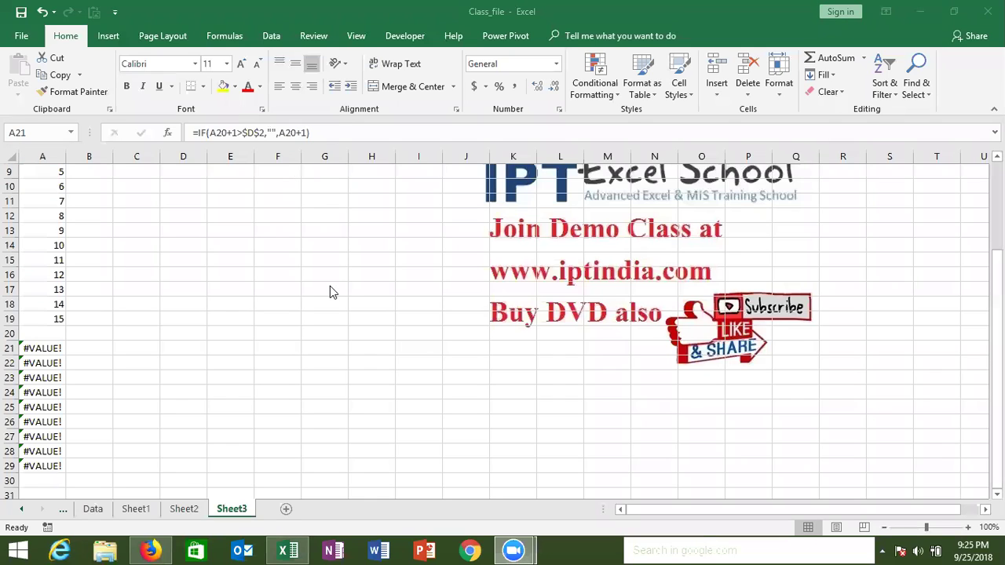
mouse_move(513, 551)
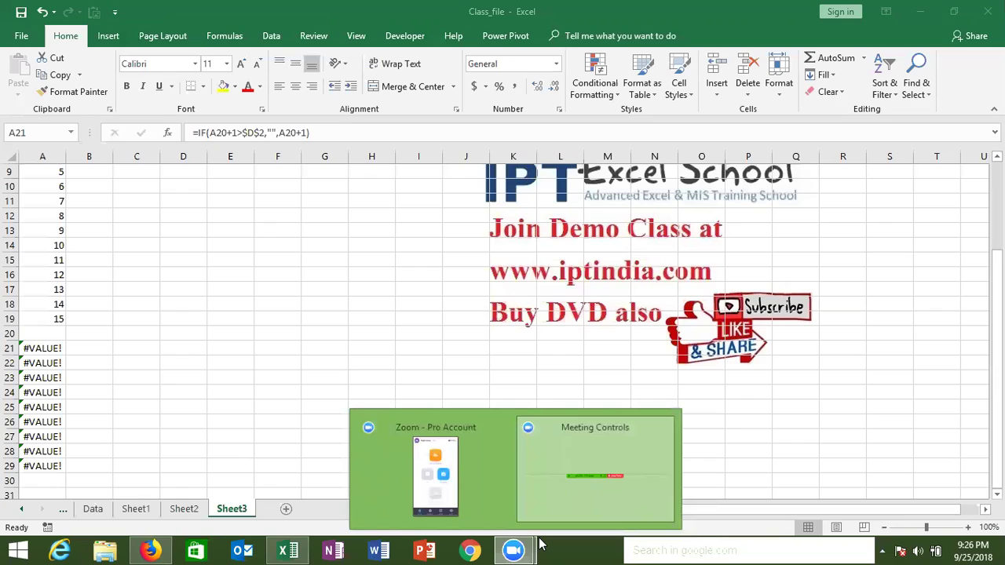
click(564, 427)
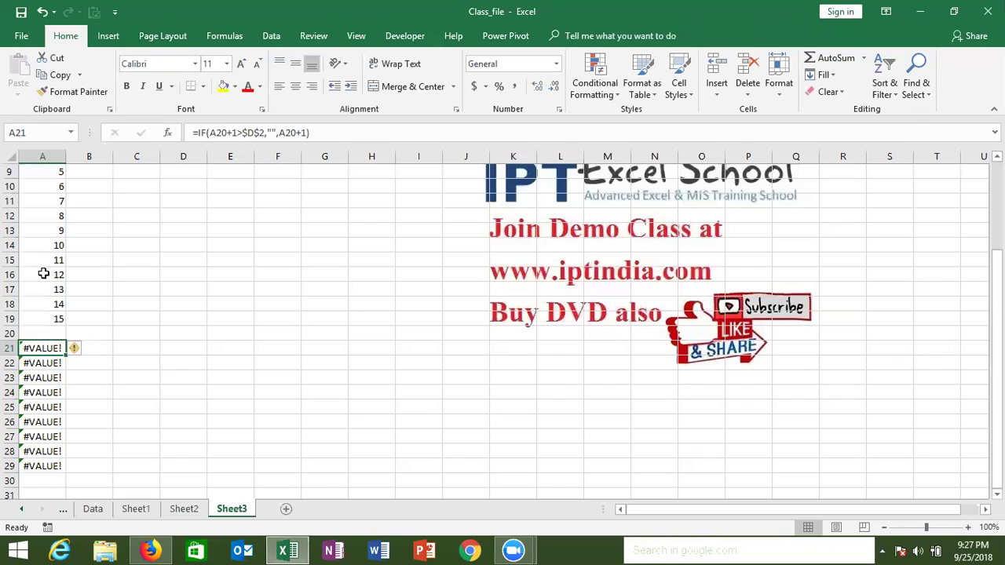
- Enter =B20+1 in B21 so it shows 1
key(Right)
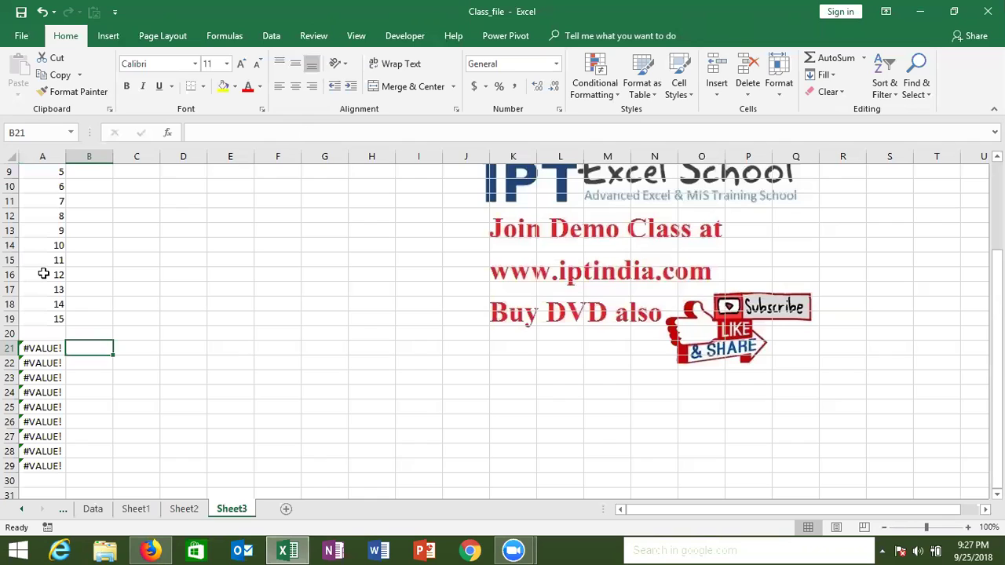
text(=)
key(Up)
text(+)
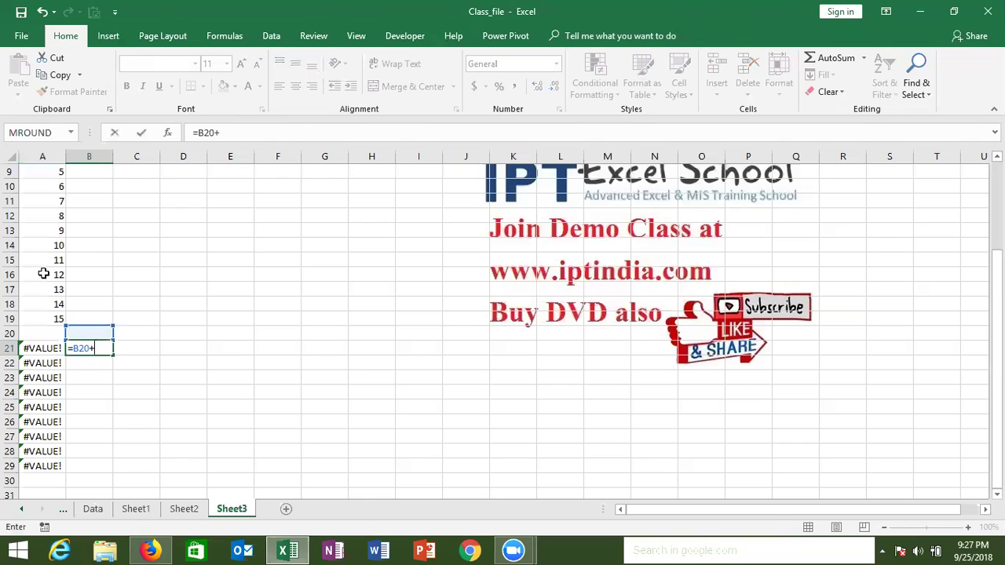
text(1)
key(Return)
- Inspect A21's IF formula, which still shows #VALUE!, leaving it unchanged
key(Up)
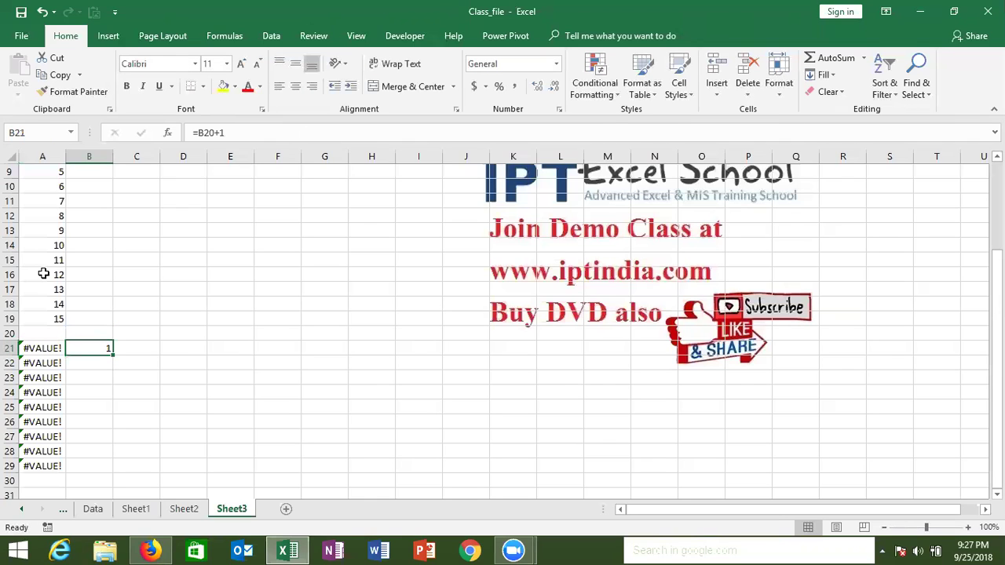
key(Left)
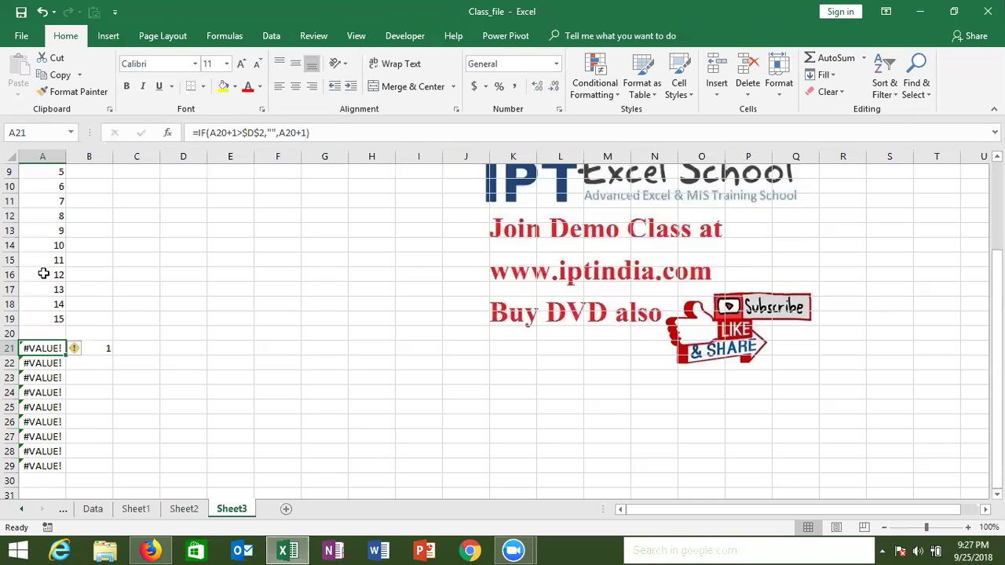
double_click(48, 348)
double_click(99, 347)
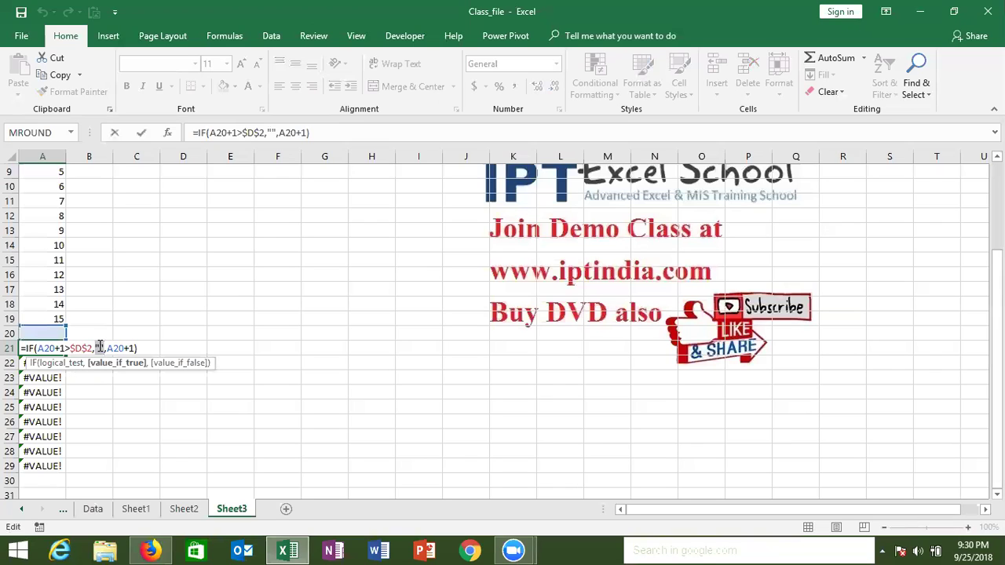
key(Return)
key(Up)
key(Up)
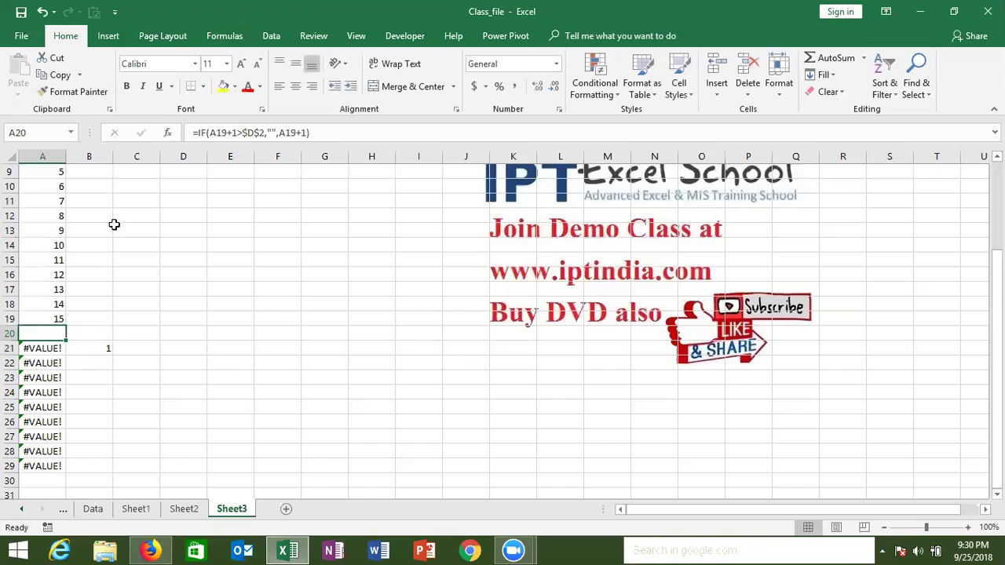
- Store 1254 as text in D14 and view its number-stored-as-text warning
click(197, 250)
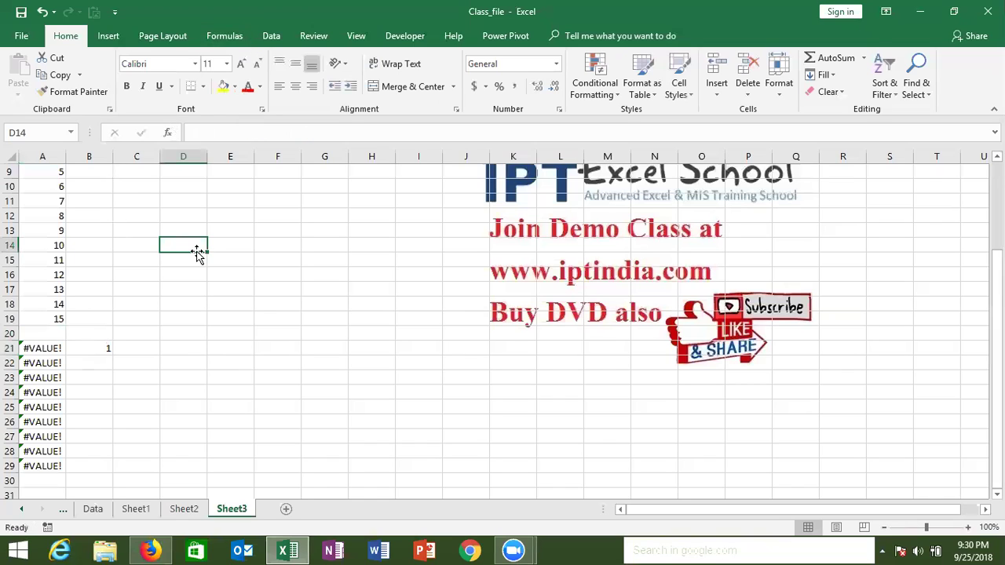
text('1254)
key(Return)
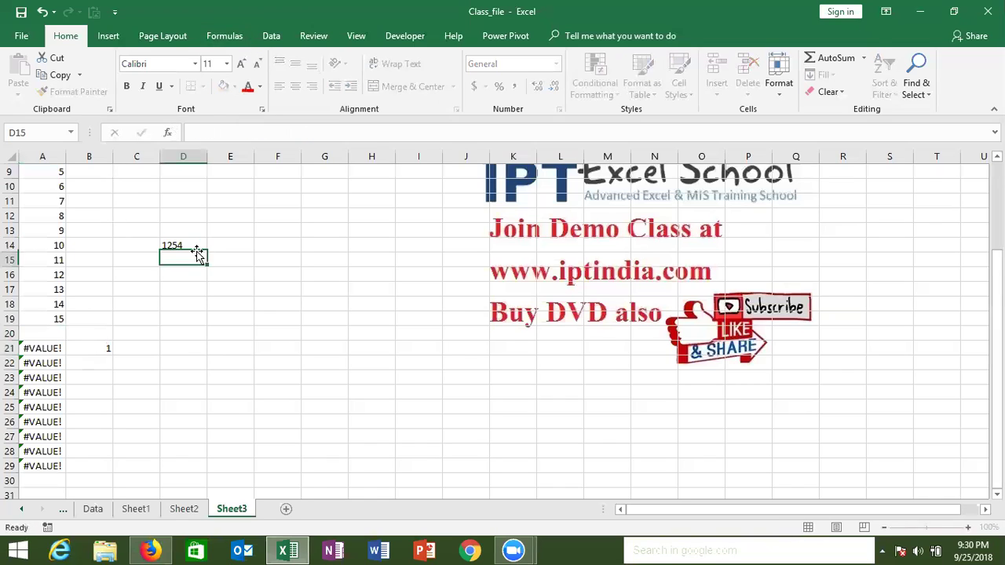
click(192, 245)
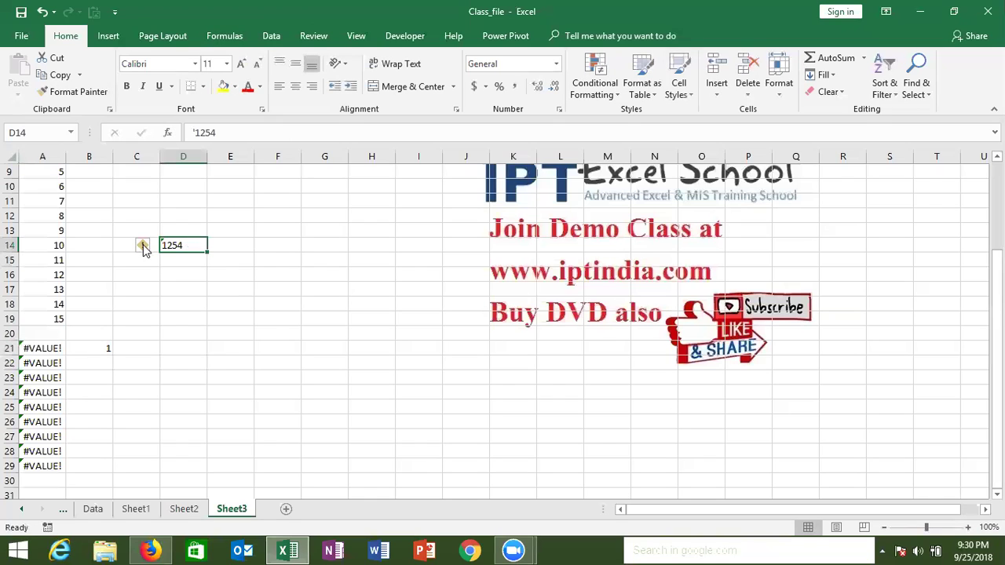
click(143, 246)
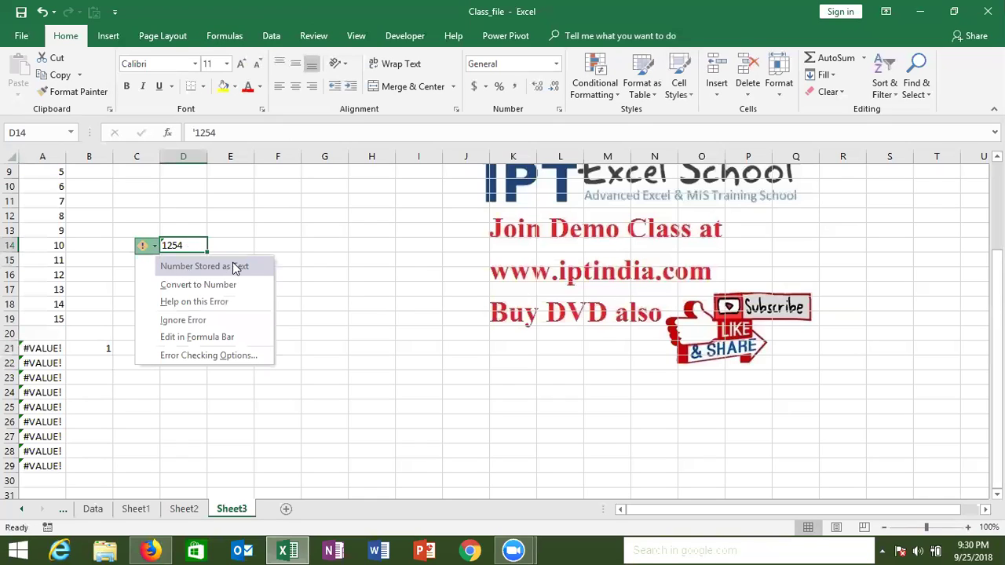
click(125, 289)
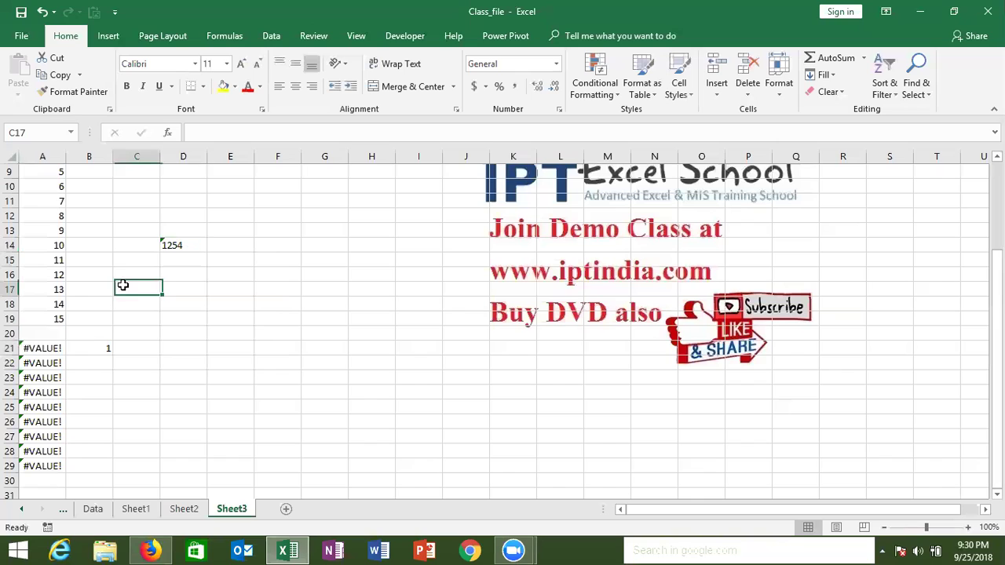
- Enter =SUM(D14) in D17, which returns 0
click(169, 285)
text(=s)
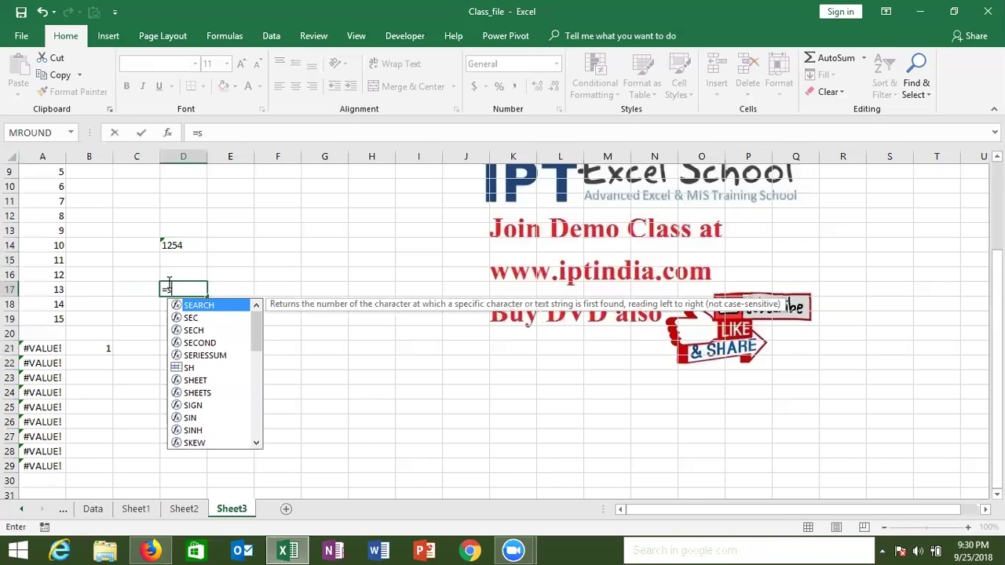
text(um)
key(Tab)
key(Up)
key(Up)
key(Up)
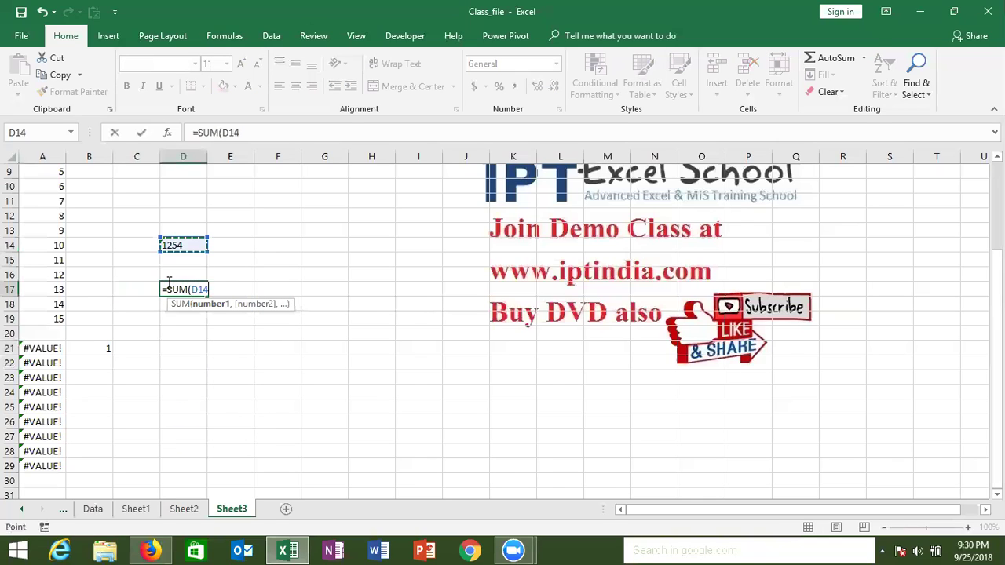
key(ctrl+Return)
- Enter numeric 1254 in E14 and =SUM(E14) in E17, returning 1254
key(Up)
key(Up)
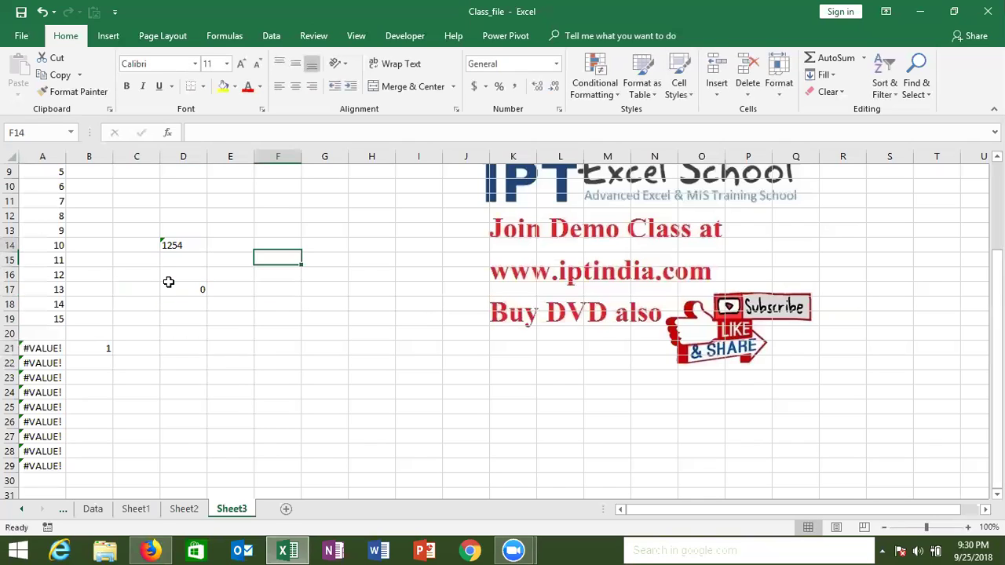
key(Up)
key(Left)
text(1254)
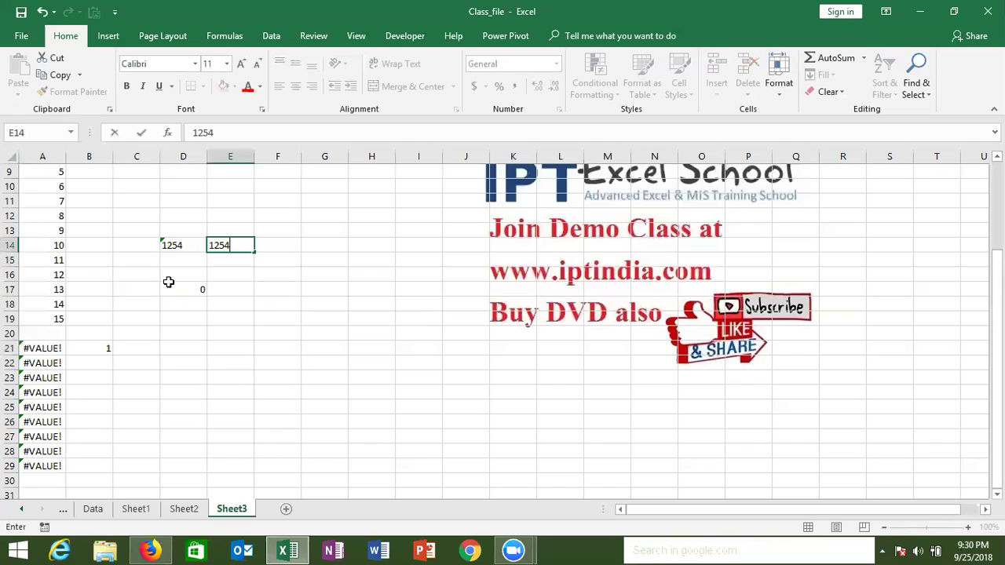
key(Return)
click(232, 288)
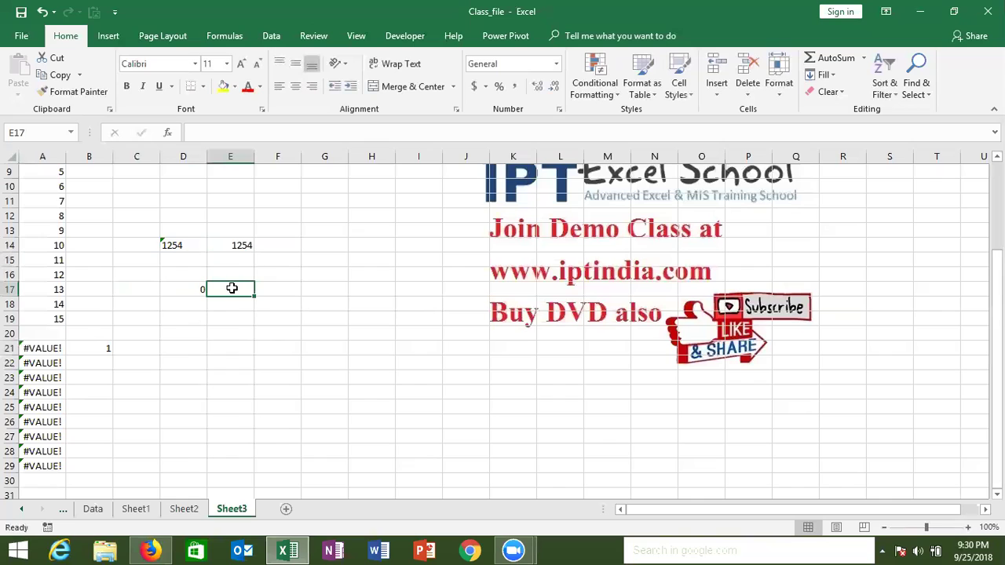
double_click(233, 288)
text(=SUM(E14))
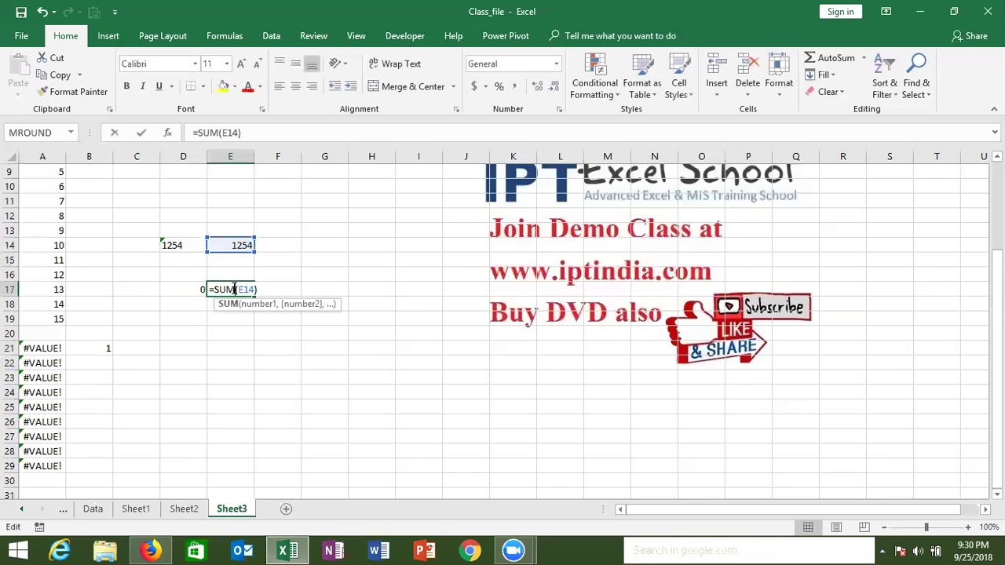
key(Return)
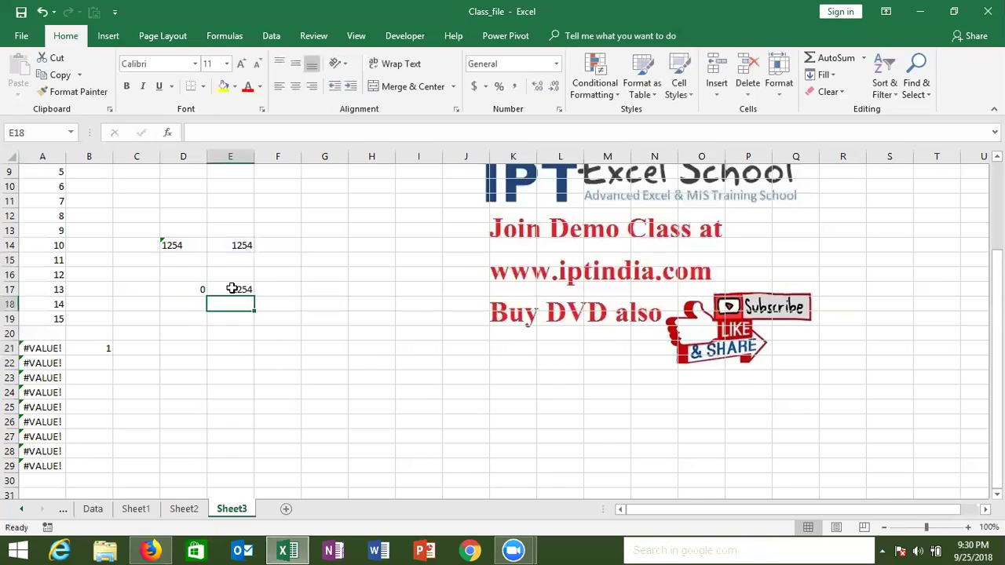
click(186, 289)
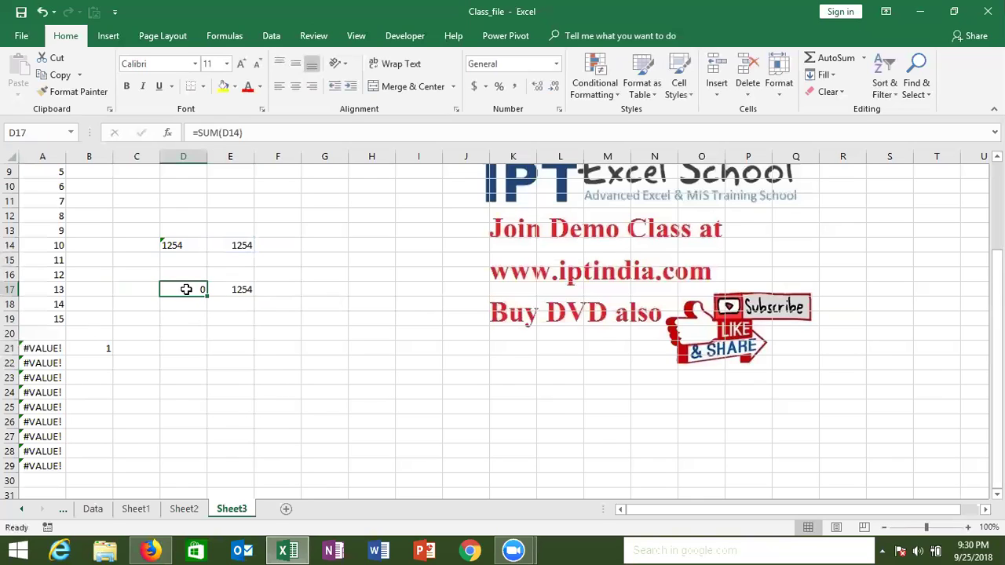
- Recheck A21's IF formula, then return to the top of the serial list at A5
click(42, 346)
double_click(42, 346)
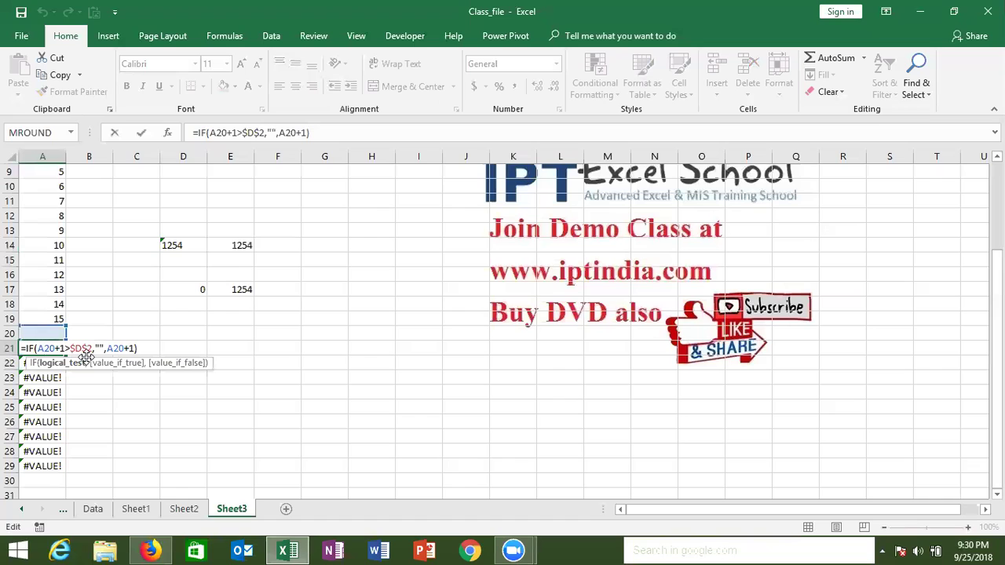
key(Return)
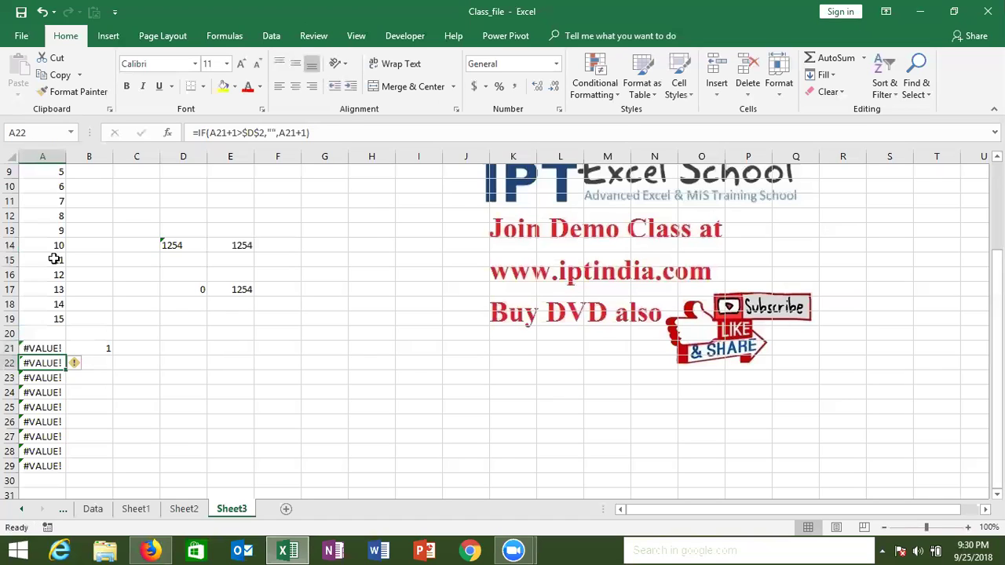
click(32, 229)
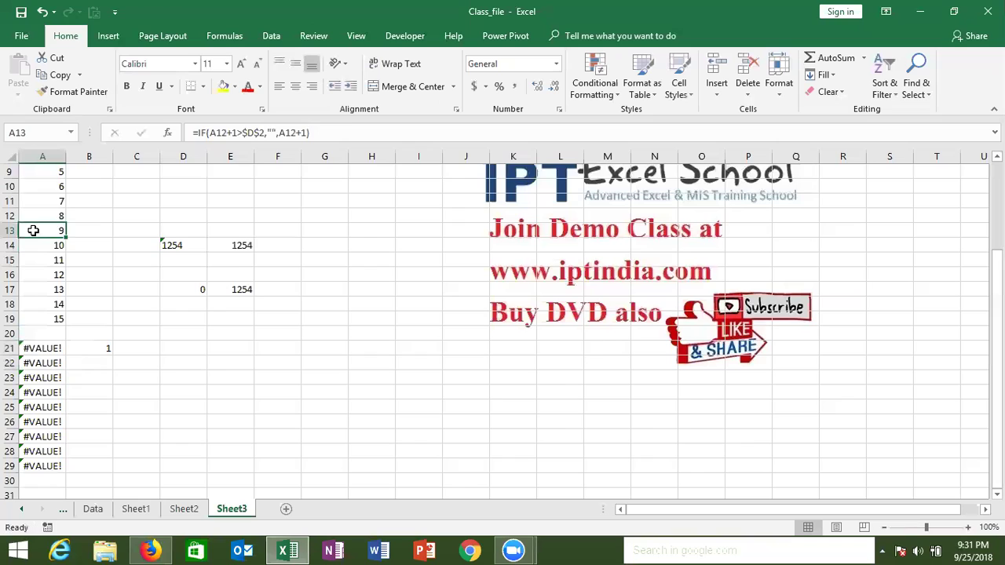
scroll(31, 228, up, 3)
click(33, 231)
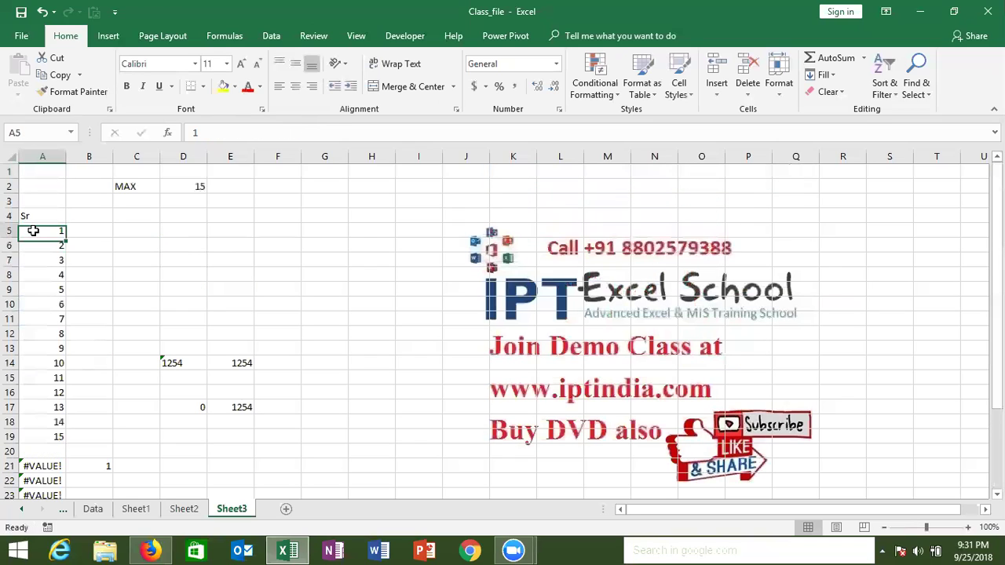
- Make A6 =IFERROR(IF(A5+1>$D$2,"",A5+1),"") and fill it down column A
key(Down)
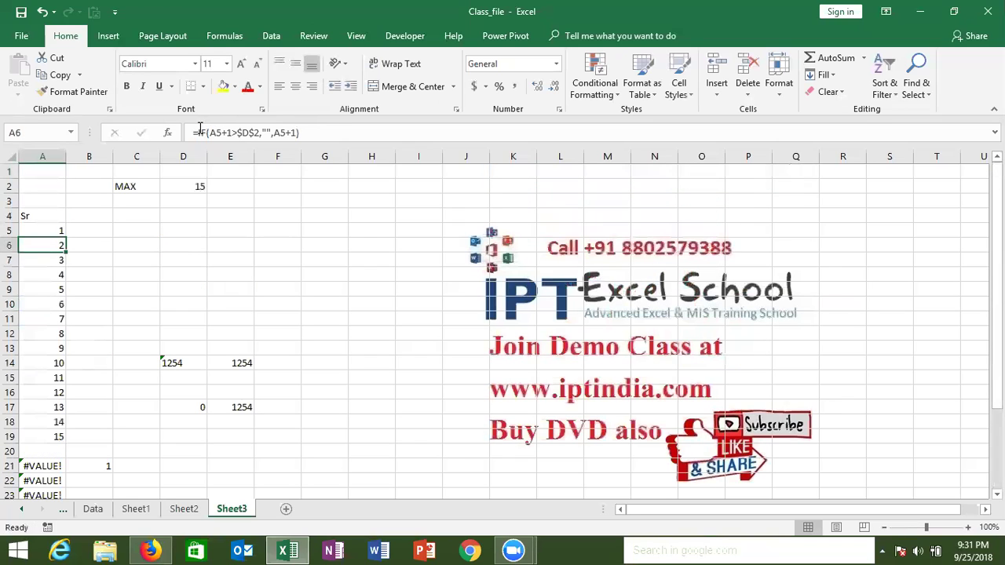
click(197, 132)
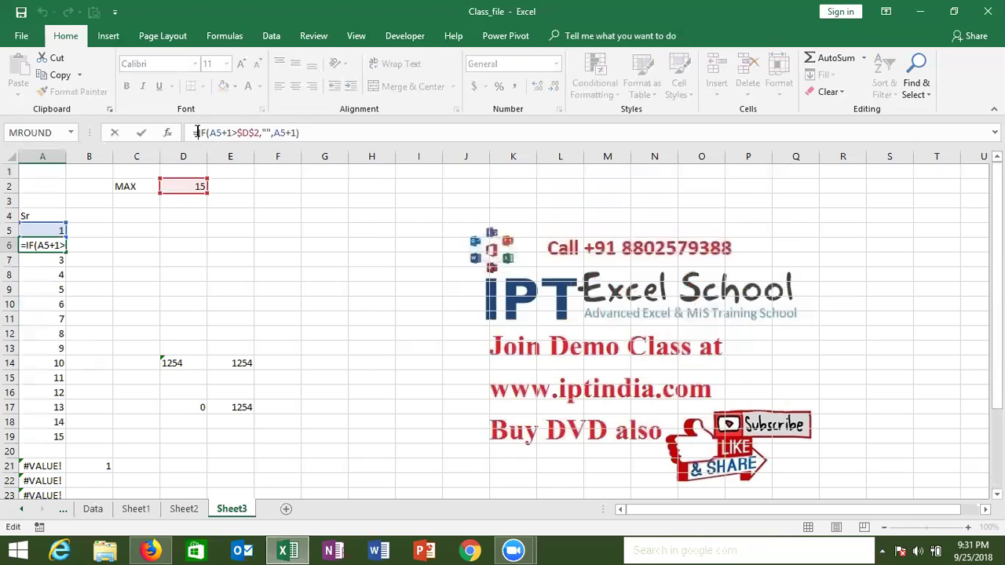
text(I)
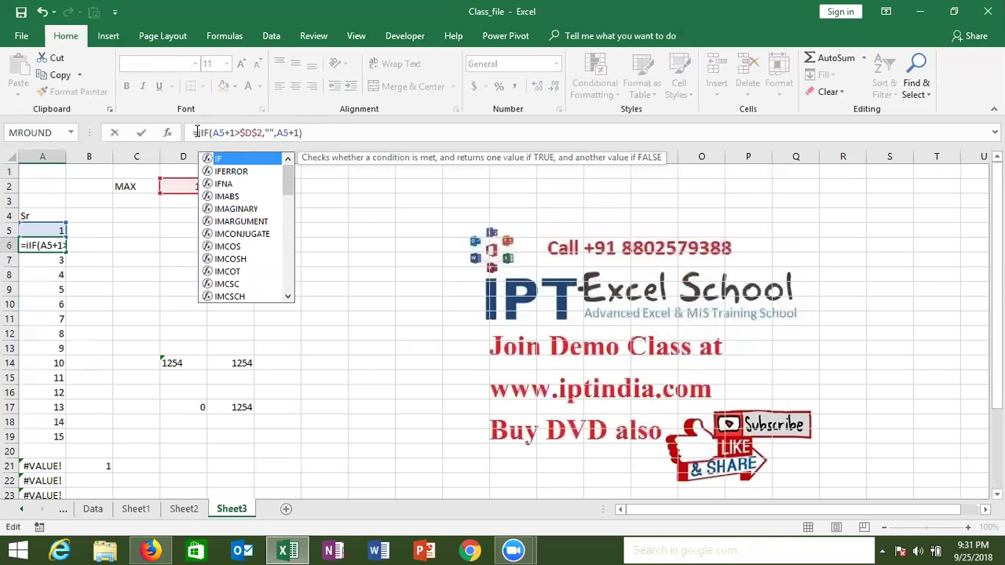
text(FERROR()
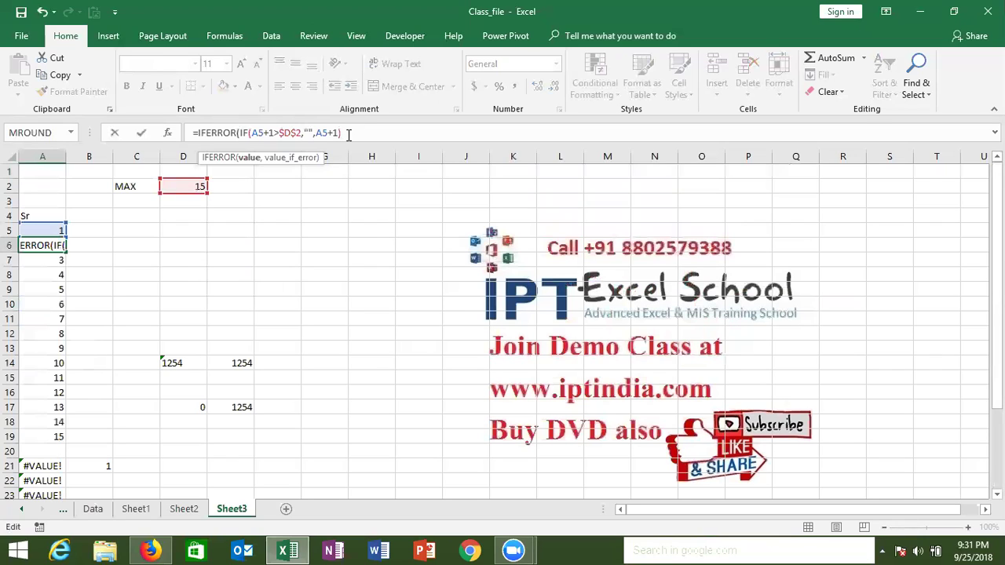
click(348, 135)
text(,)
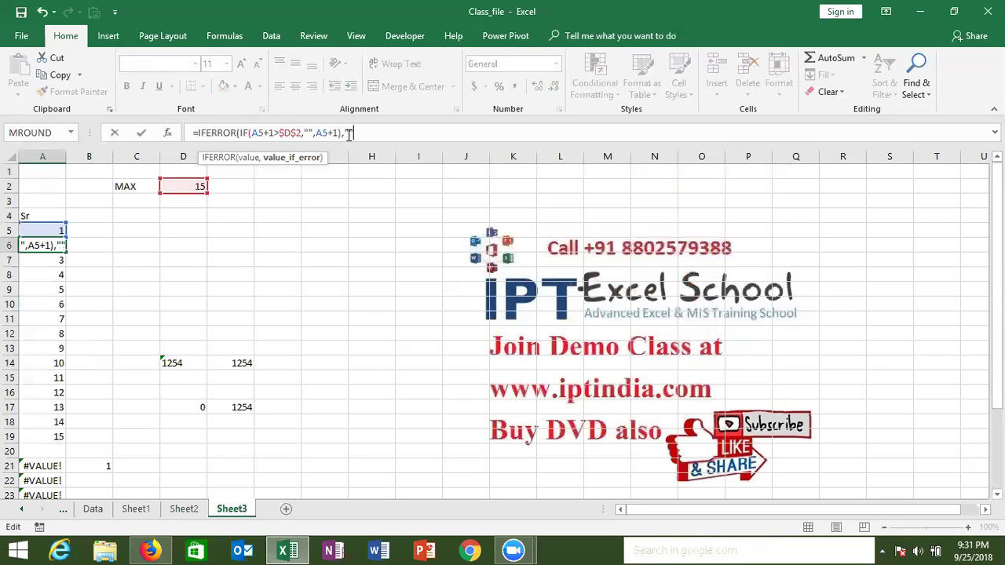
text(""))
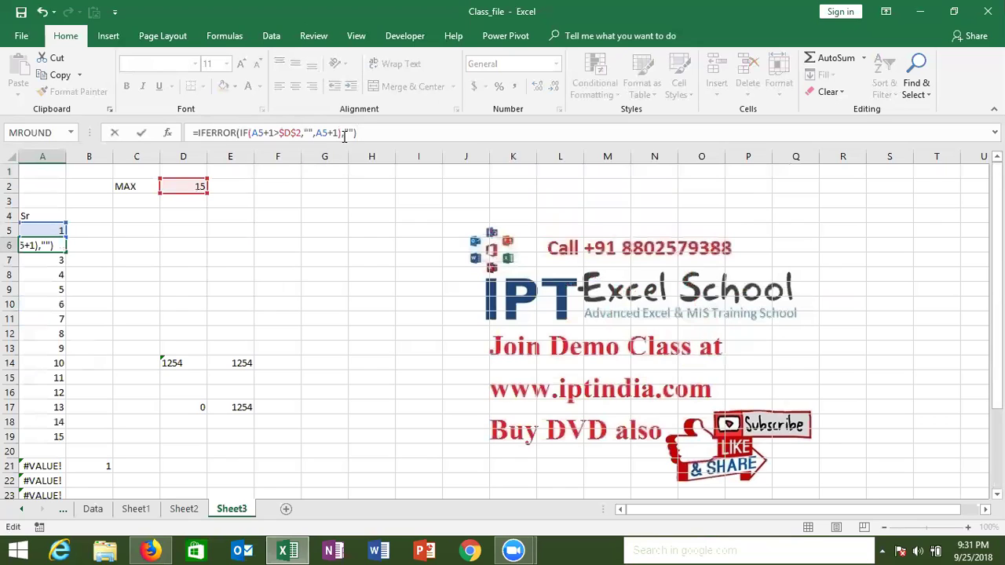
drag(340, 134, 322, 133)
drag(259, 128, 241, 137)
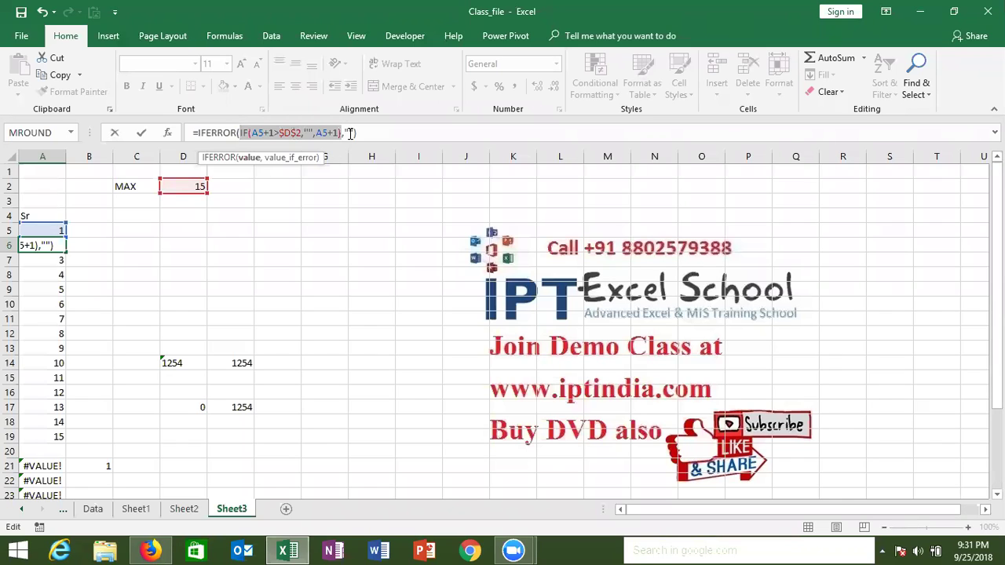
click(350, 132)
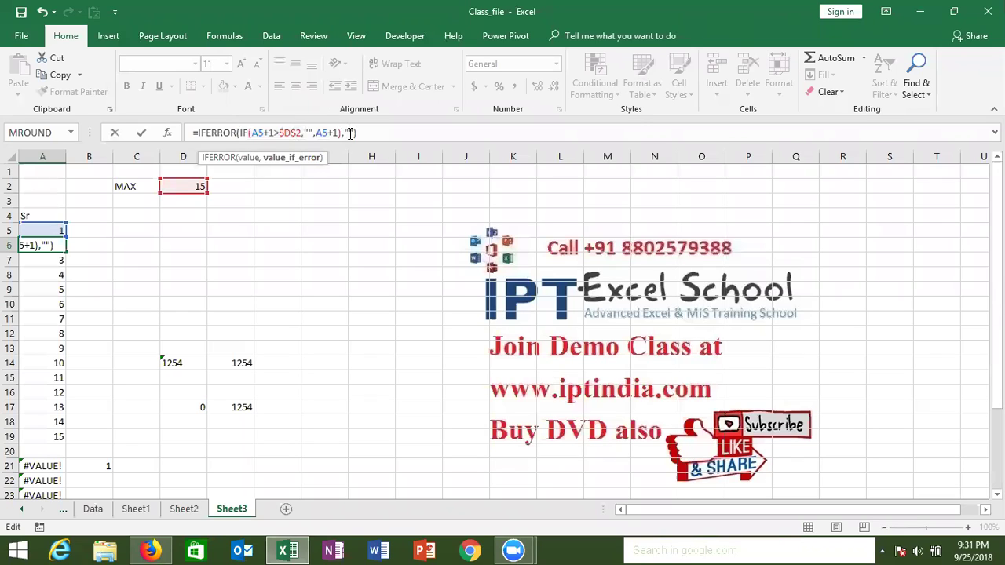
drag(342, 132, 240, 133)
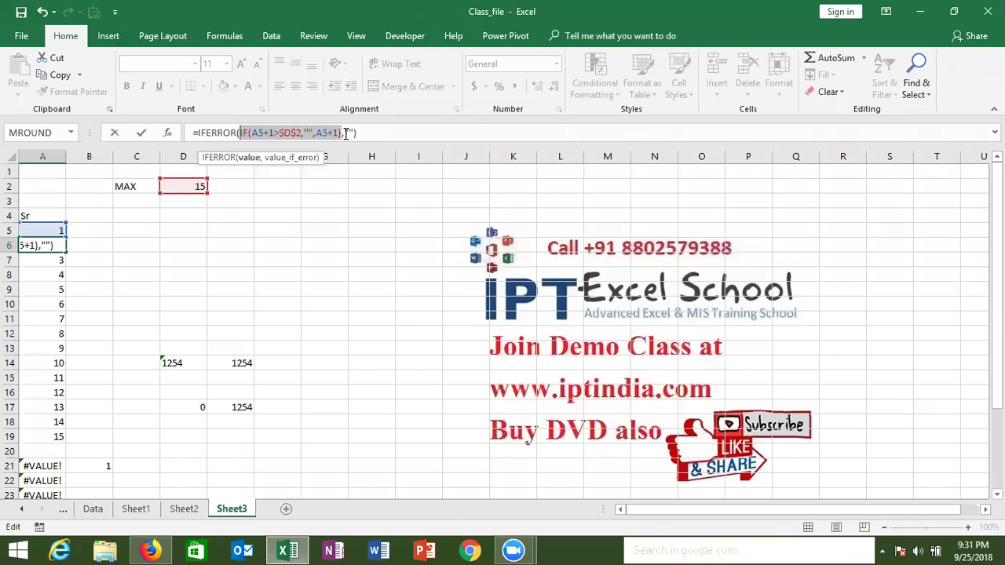
click(349, 133)
key(ctrl+Return)
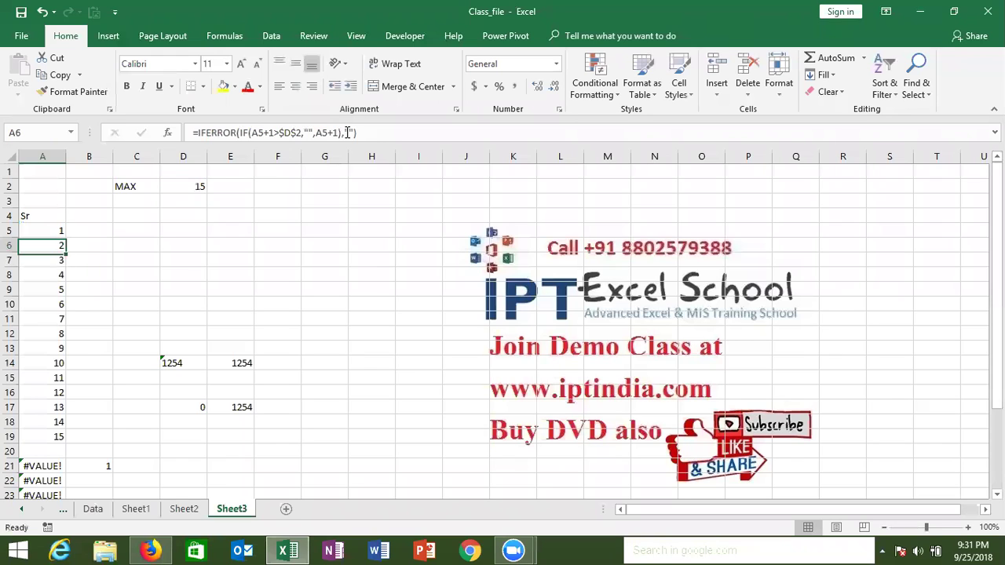
double_click(67, 250)
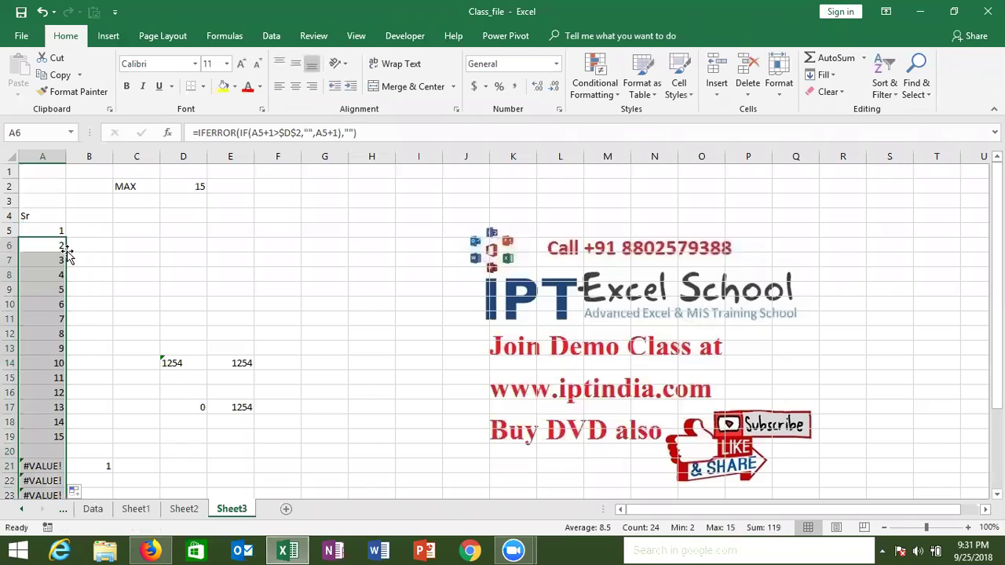
- Inspect A21's IFERROR formula and its blank fallback, then go to MAX in D2
click(42, 466)
double_click(42, 466)
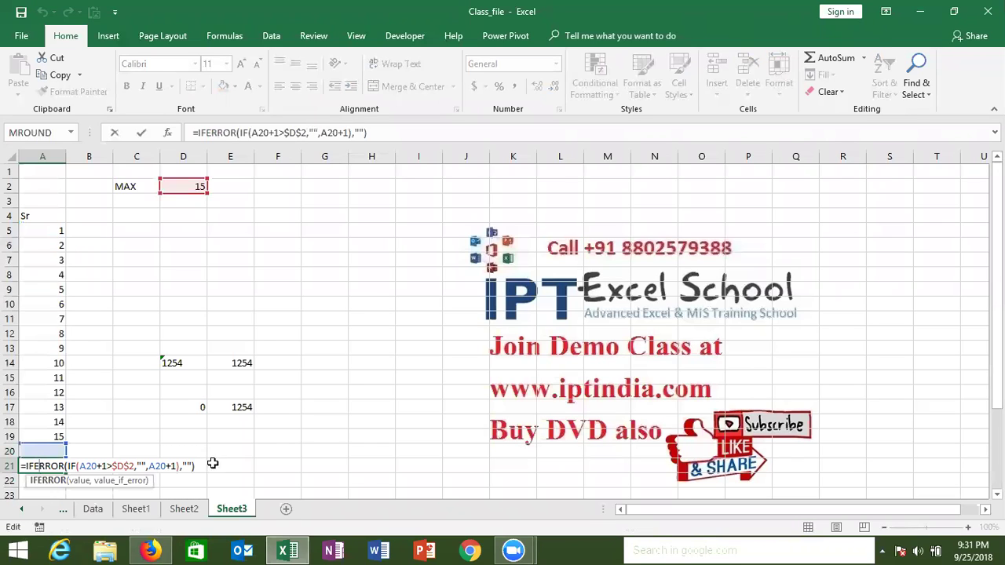
click(186, 466)
key(Return)
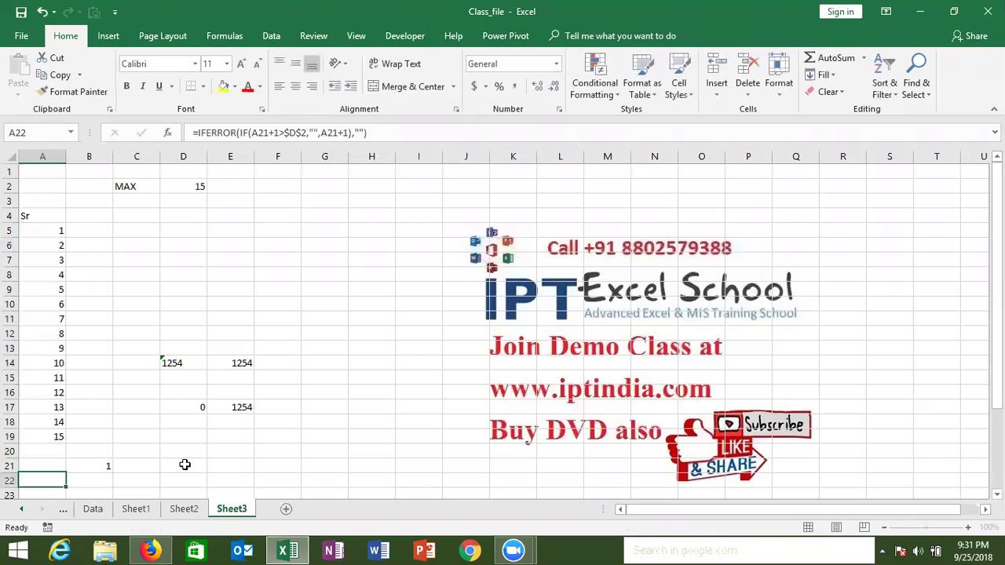
key(Down)
key(Down)
key(Down)
key(Down)
key(Down)
key(Down)
key(Up)
key(Up)
key(Up)
key(Up)
key(Up)
key(Up)
key(Up)
key(Up)
key(Up)
key(Up)
key(Right)
key(Right)
key(Right)
key(Down)
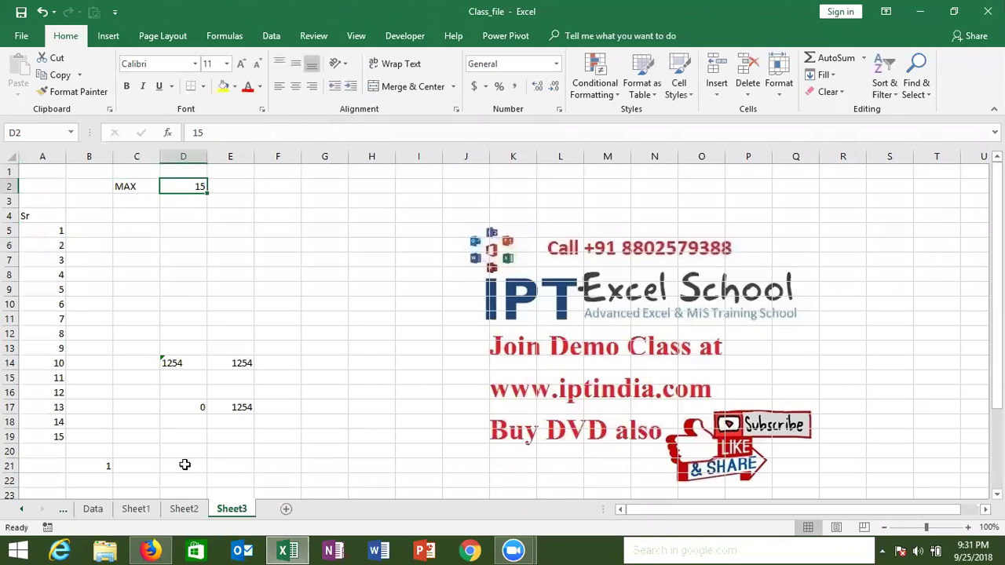
- Try MAX values 10 and 5 in D2, finally setting it to 20
text(10)
key(Return)
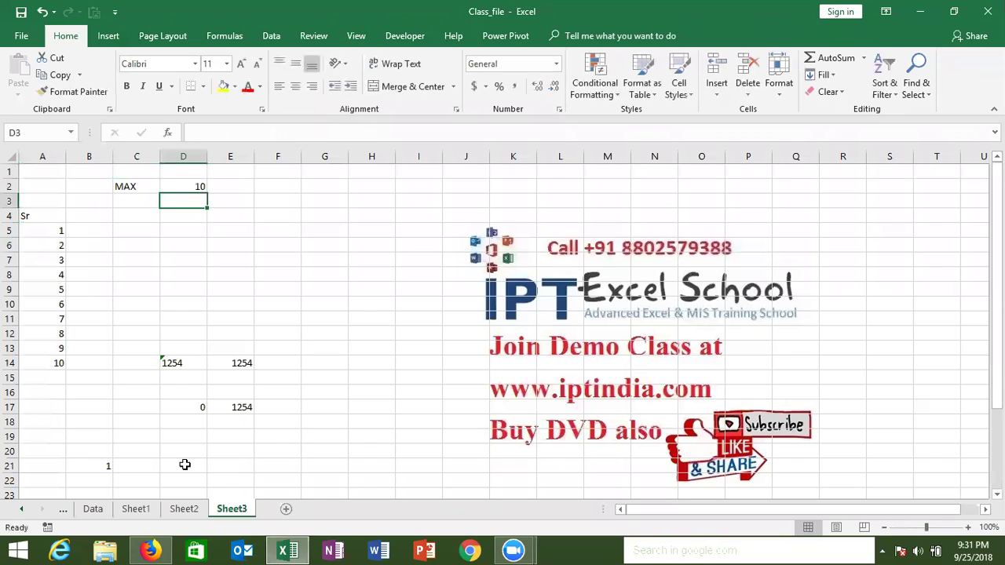
key(Up)
text(5)
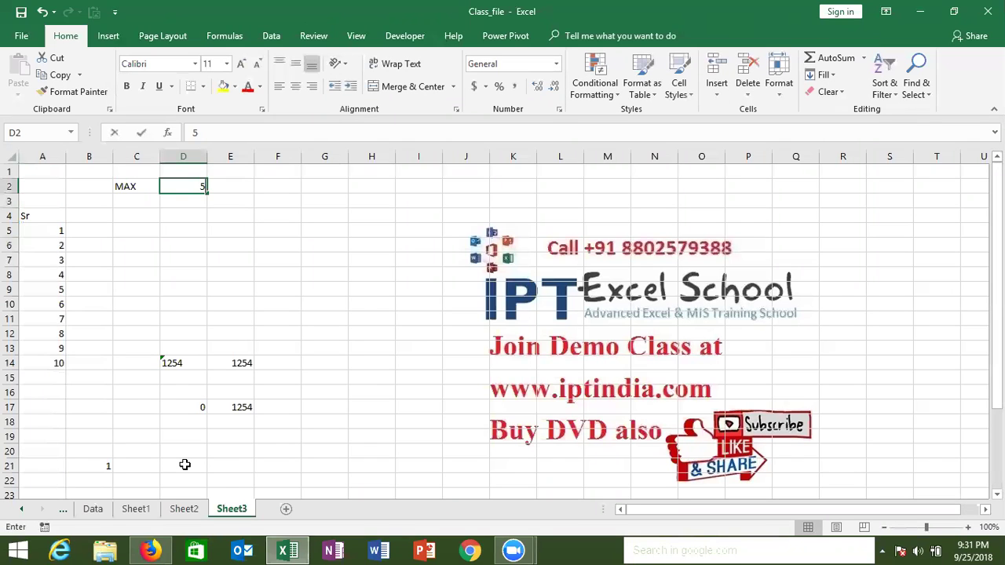
key(Return)
key(Up)
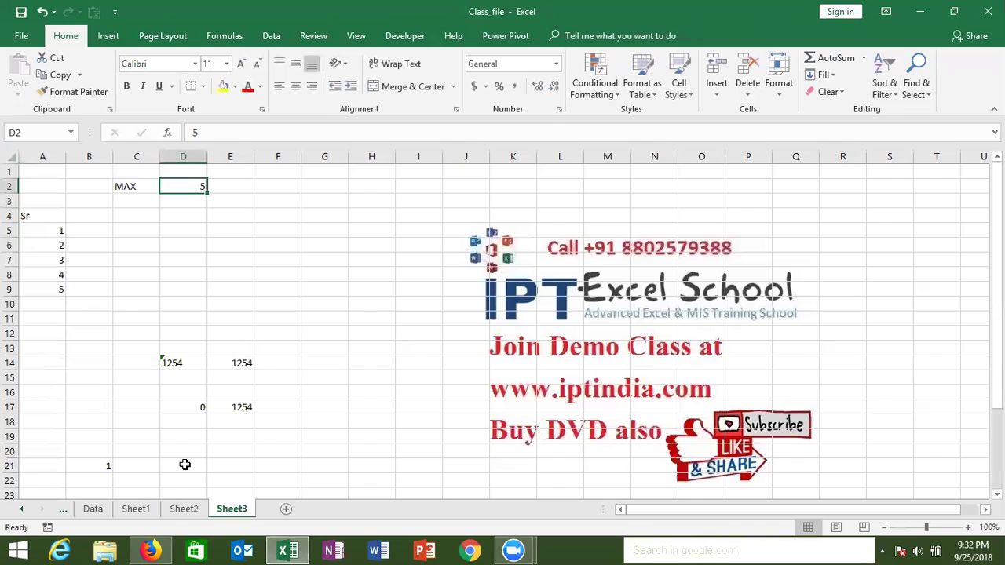
text(20)
key(Return)
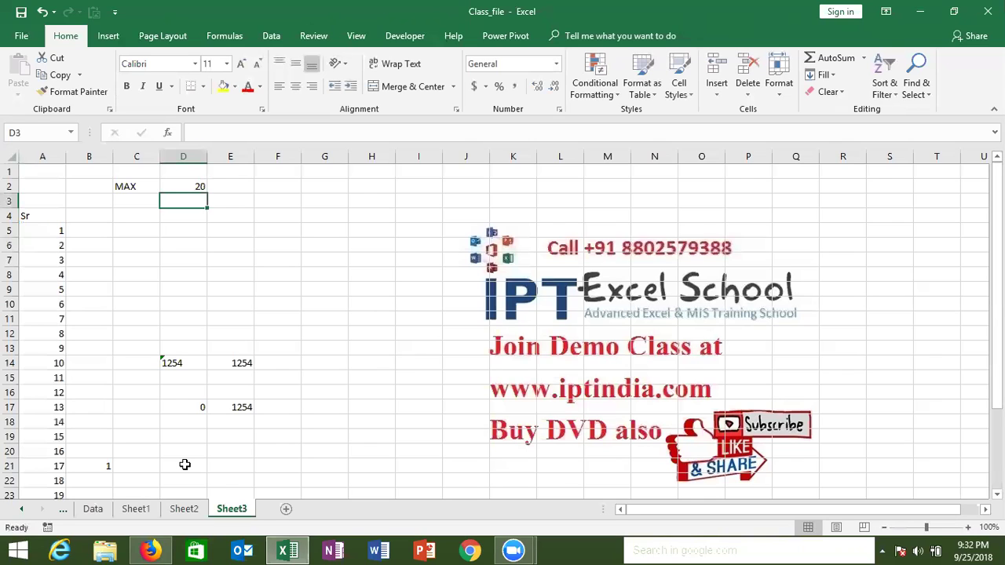
key(Down)
key(Down)
key(Down)
key(Down)
key(Down)
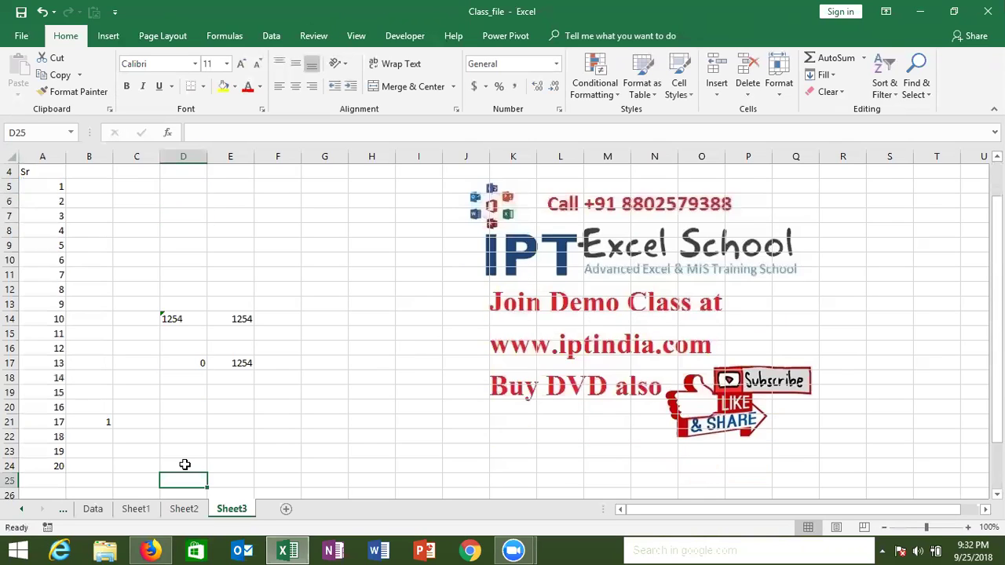
key(Up)
key(Up)
key(Up)
key(Up)
key(Up)
key(Up)
key(Up)
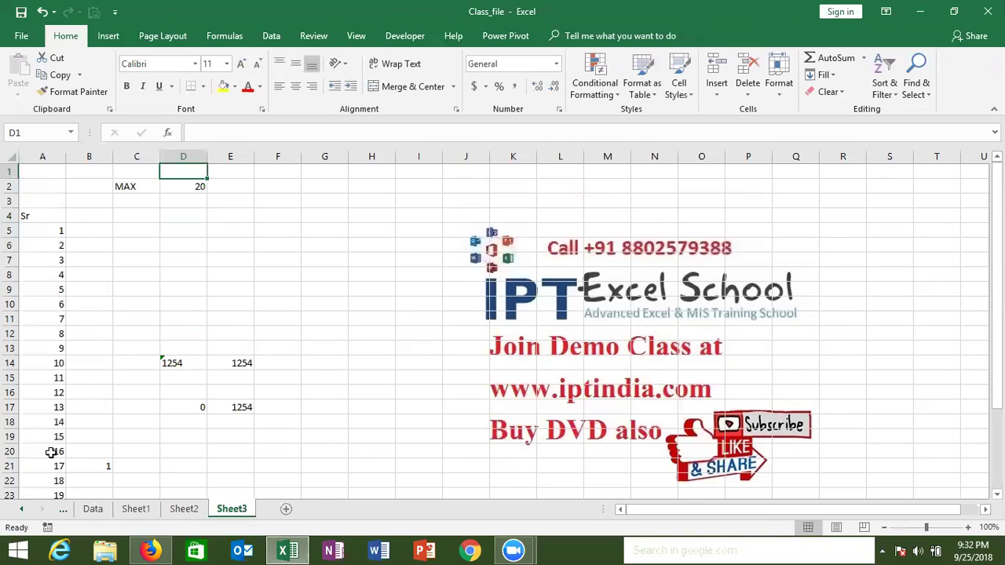
- Add the label MIN in A2 with value 15 in B2
click(38, 185)
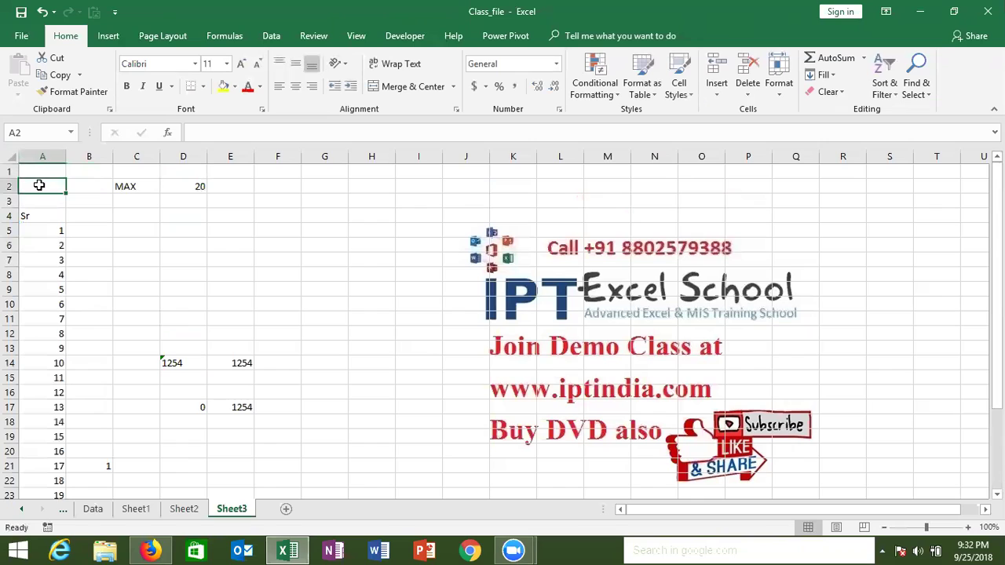
text(MIN)
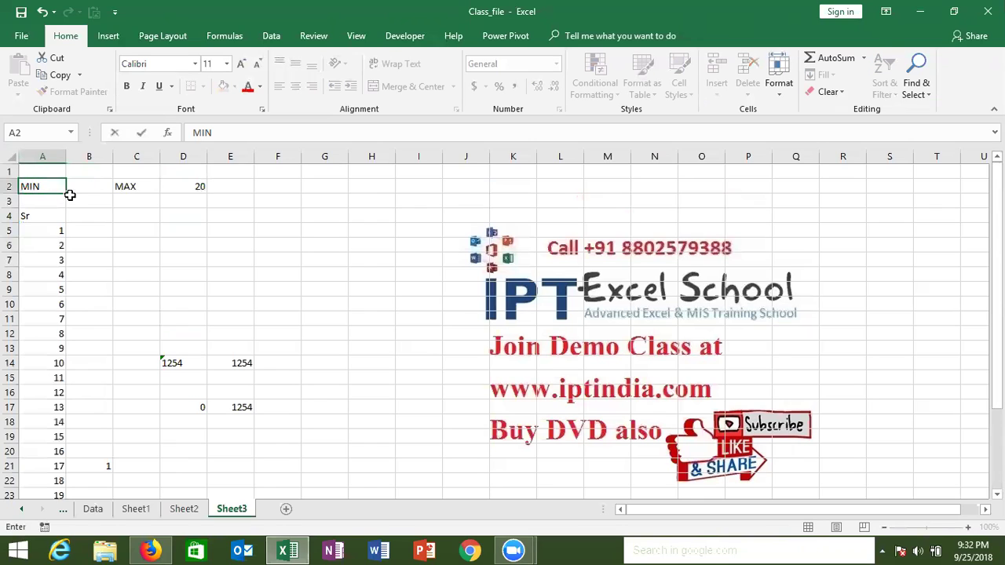
key(Tab)
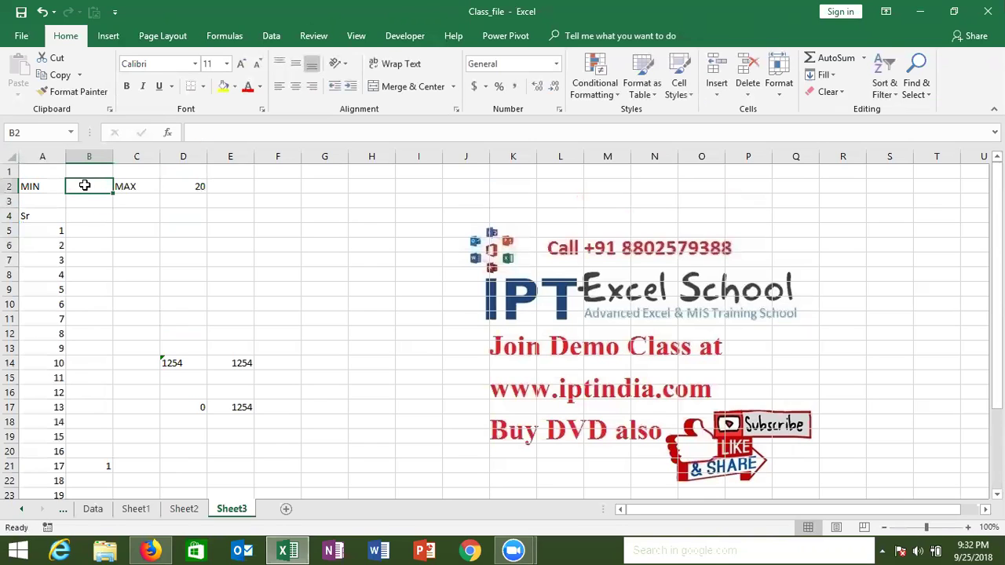
text(15)
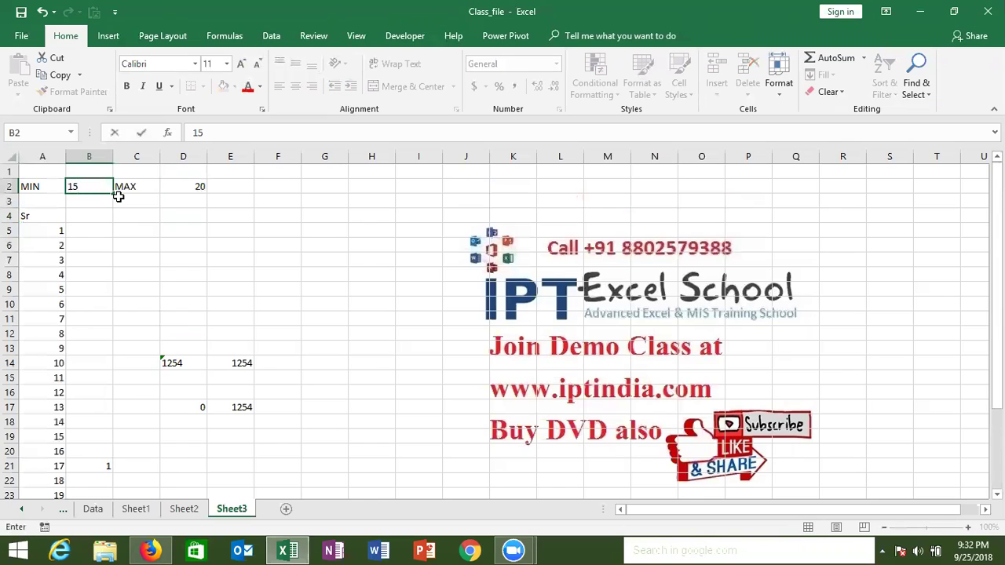
click(118, 197)
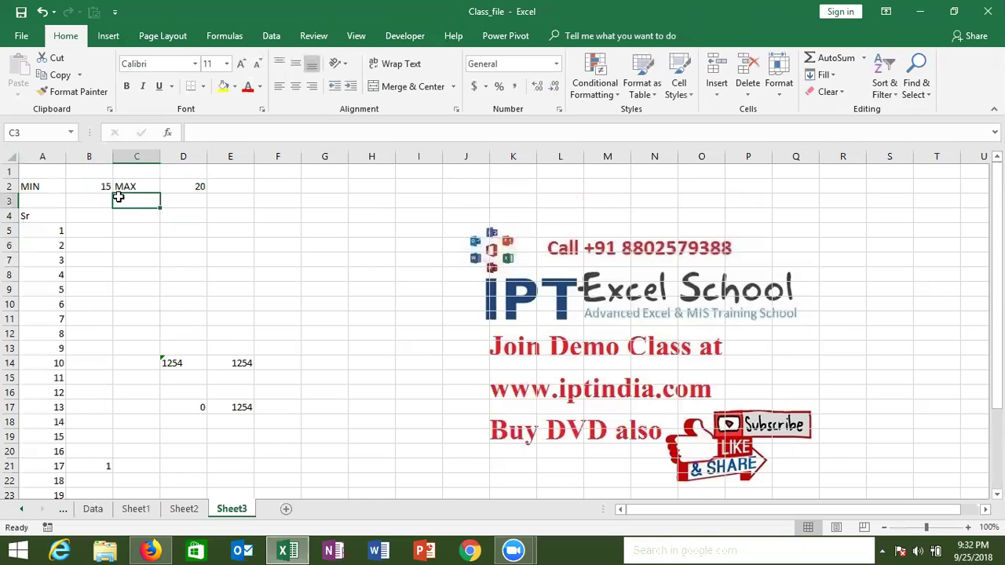
- Set A5 to =B2 so the serial list starts at MIN
click(50, 230)
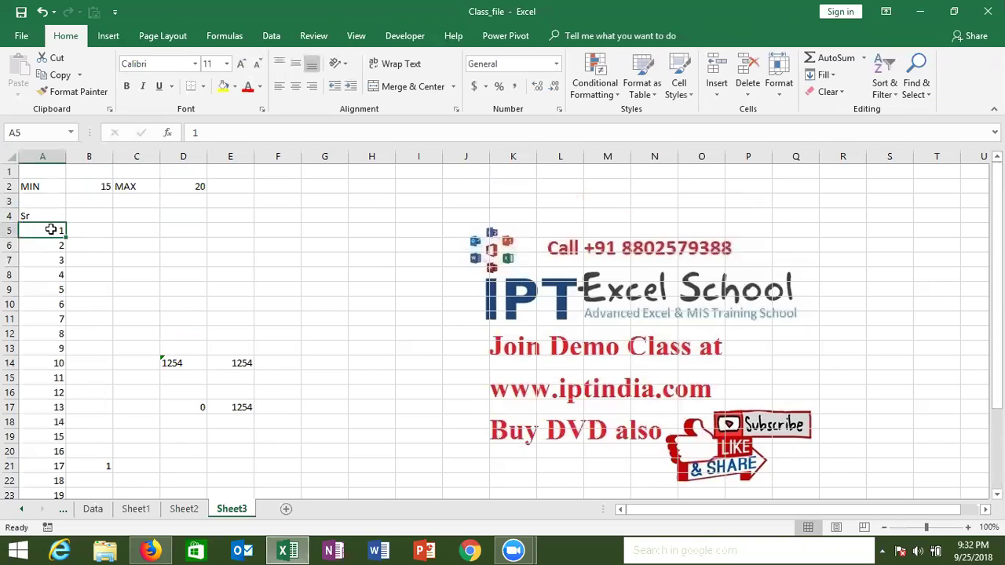
text(=)
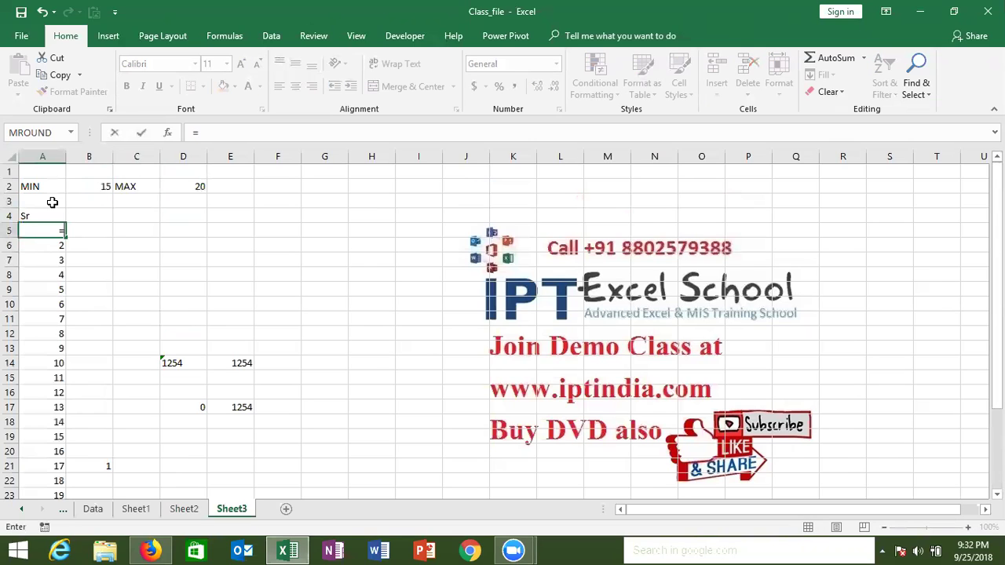
click(86, 187)
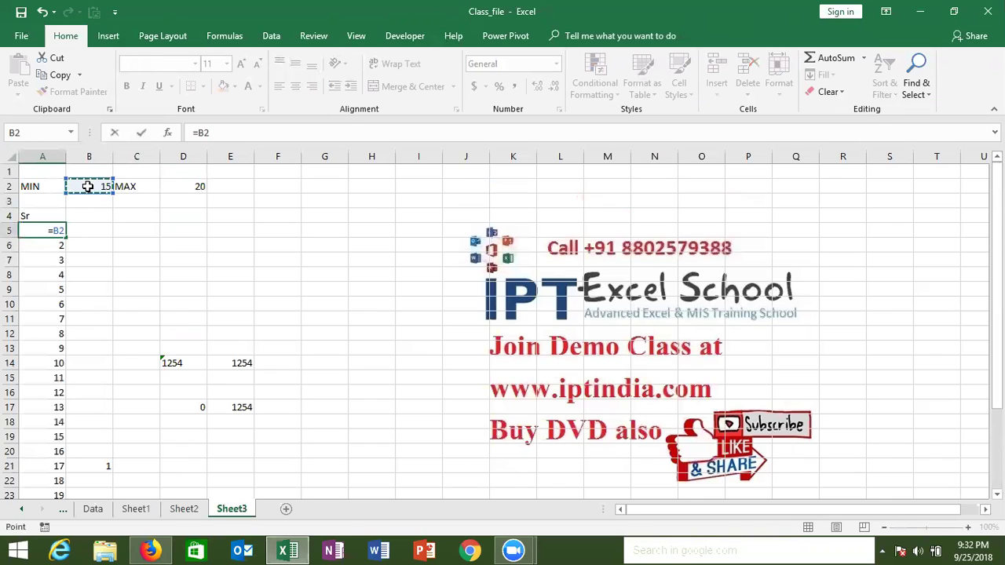
key(Return)
click(87, 186)
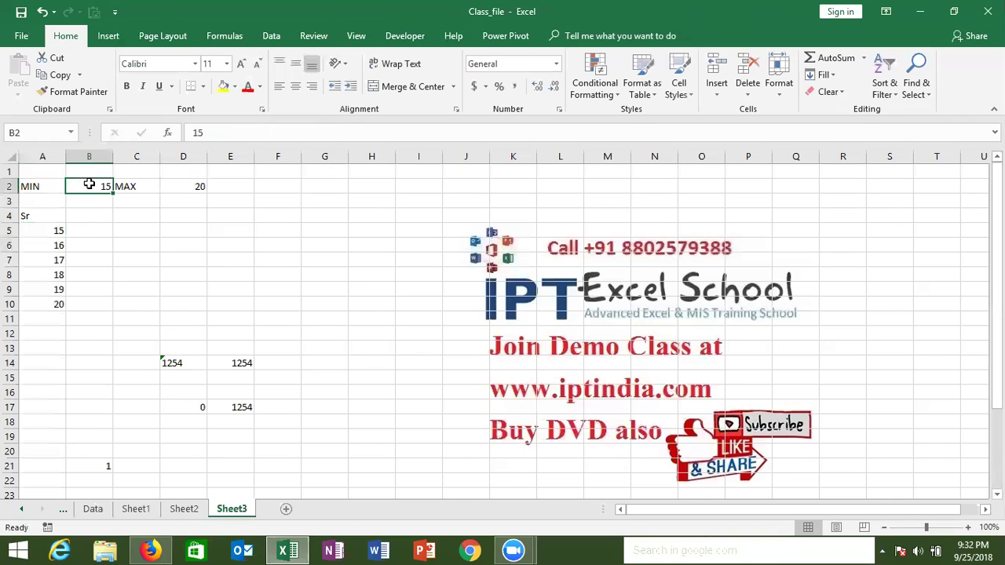
- Change MAX in D2 from 20 to 25
click(189, 186)
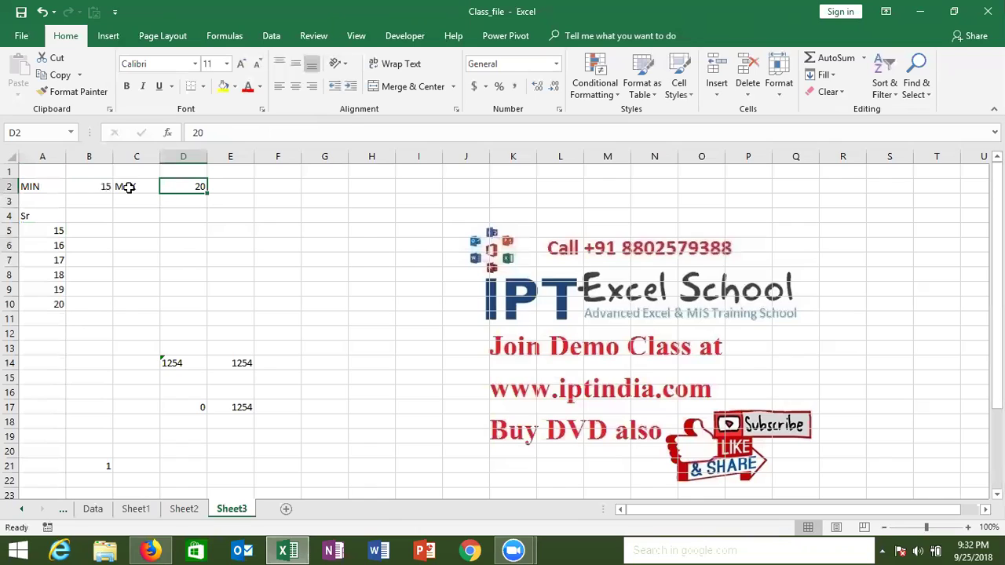
click(101, 186)
click(188, 184)
double_click(187, 184)
key(BackSpace)
text(5)
key(Return)
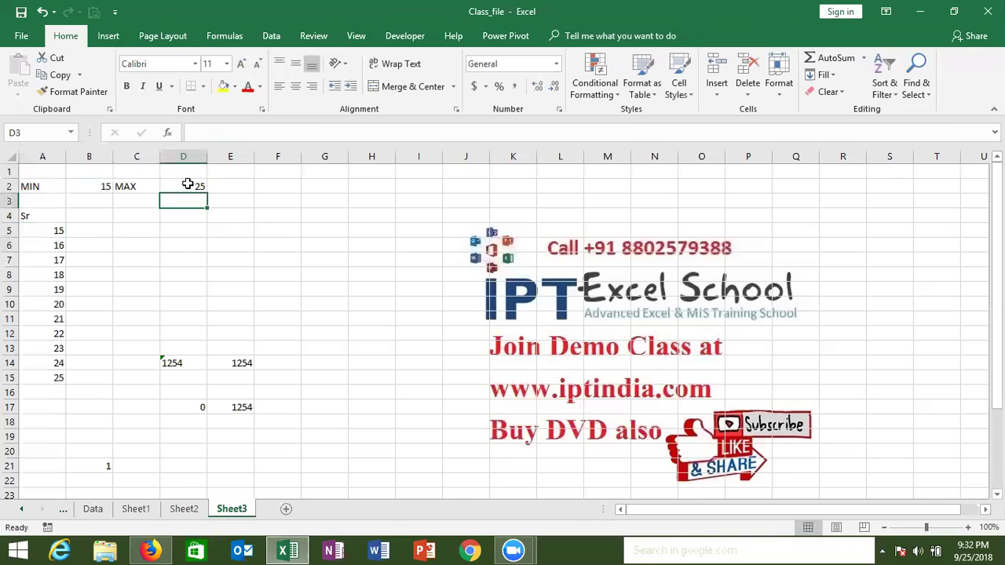
- Set MIN in B2 to 7, then to 10
click(99, 189)
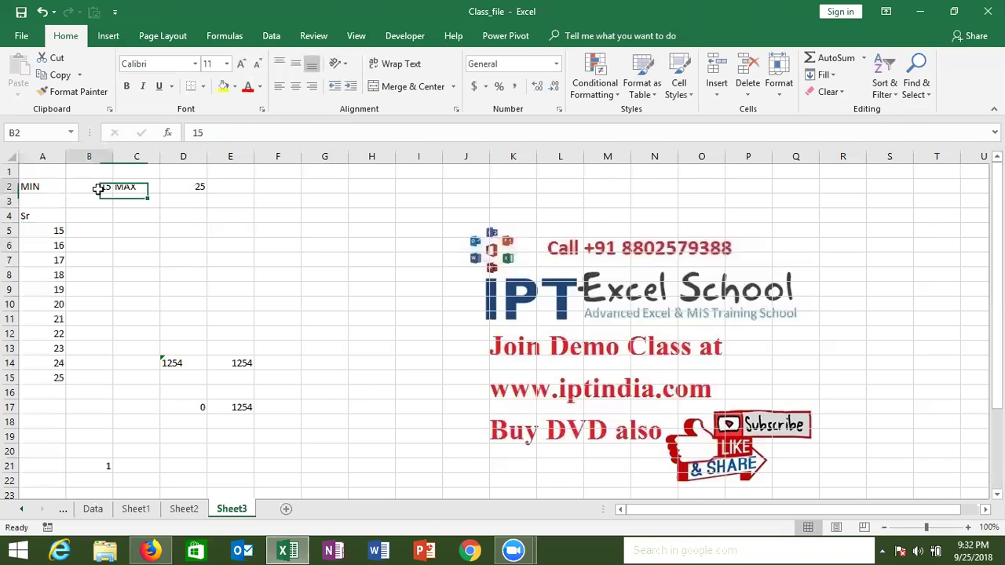
text(7)
key(Return)
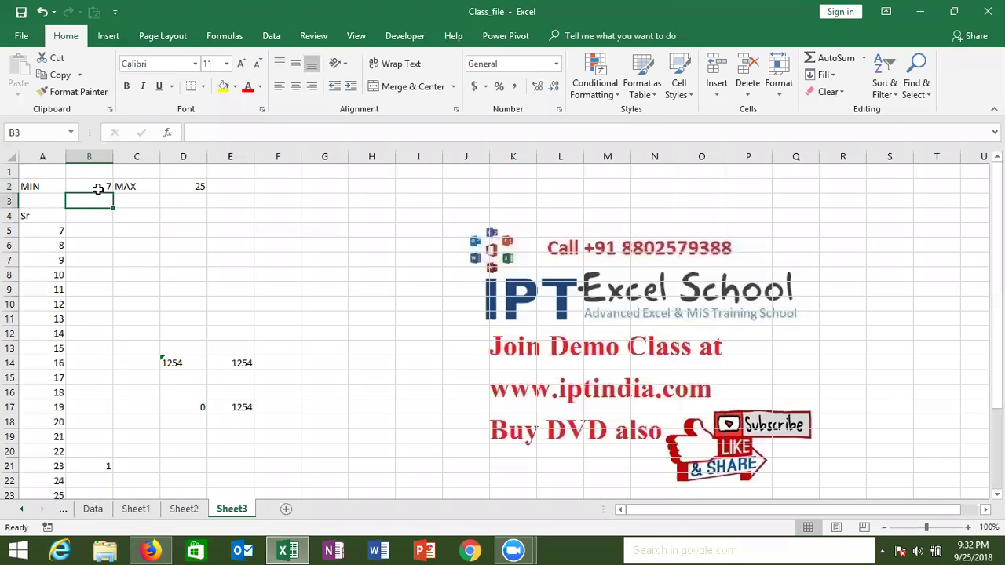
click(98, 189)
text(10)
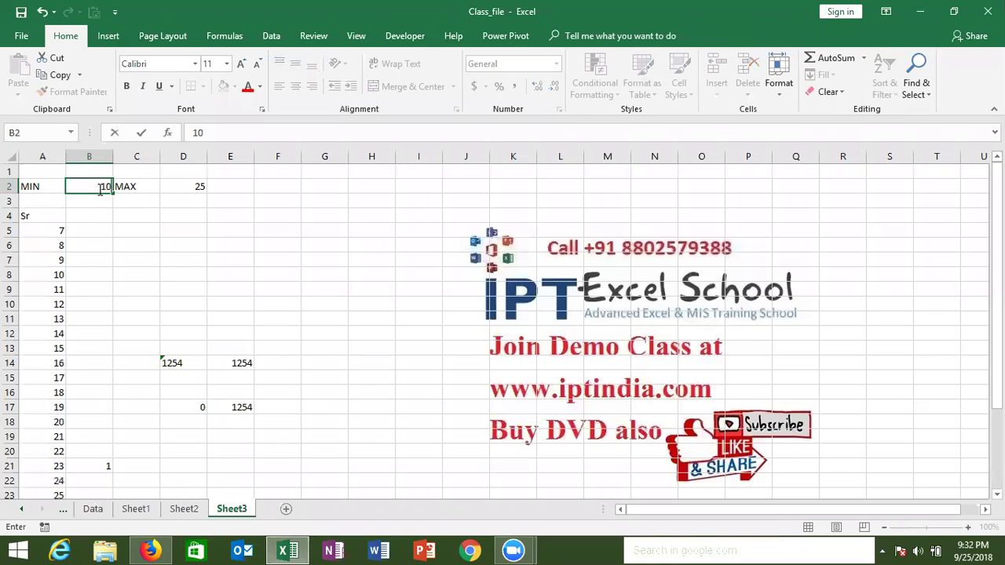
key(Return)
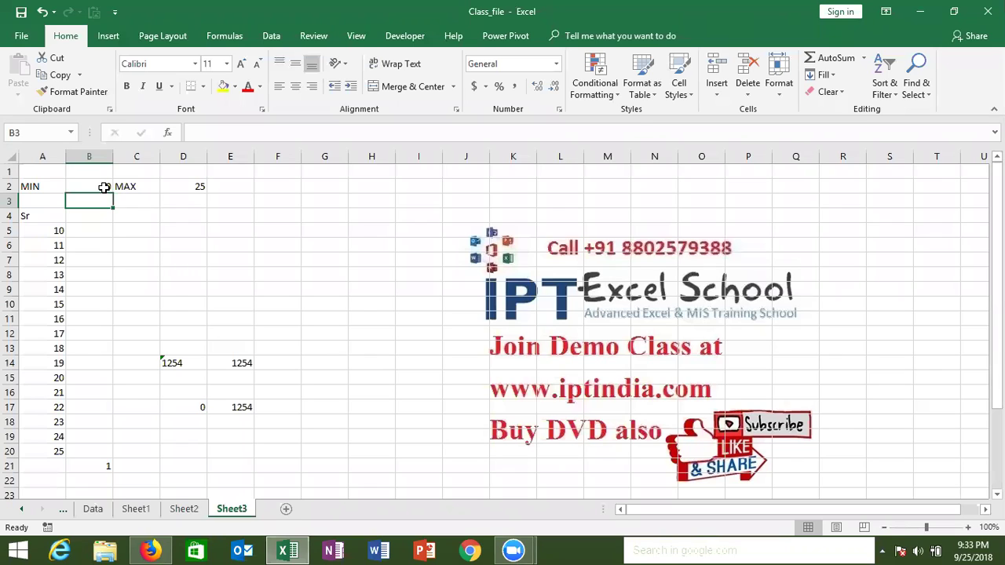
- Check the MIN value of 10, the MAX value of 25 and the serial-starting formula
click(99, 188)
click(176, 186)
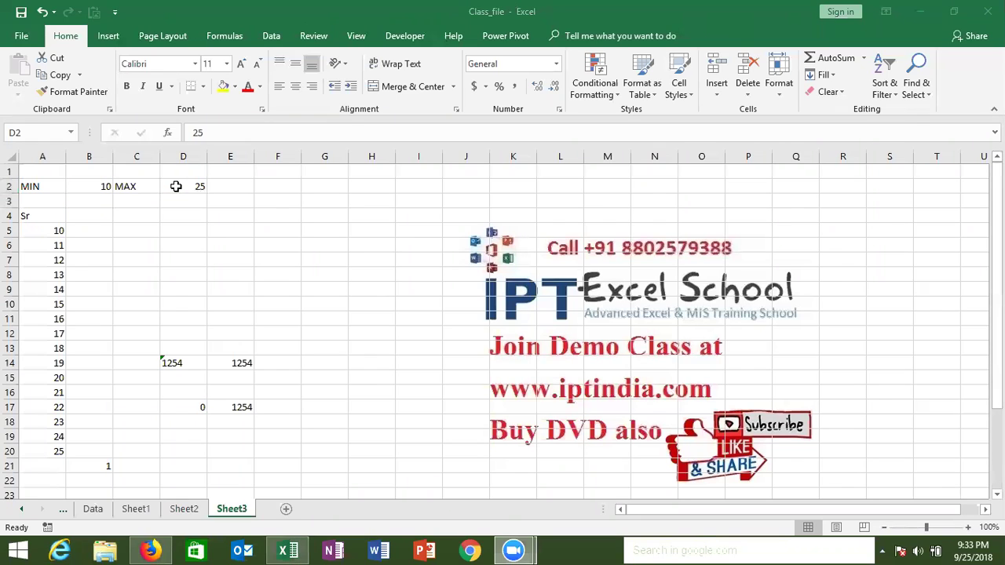
click(58, 228)
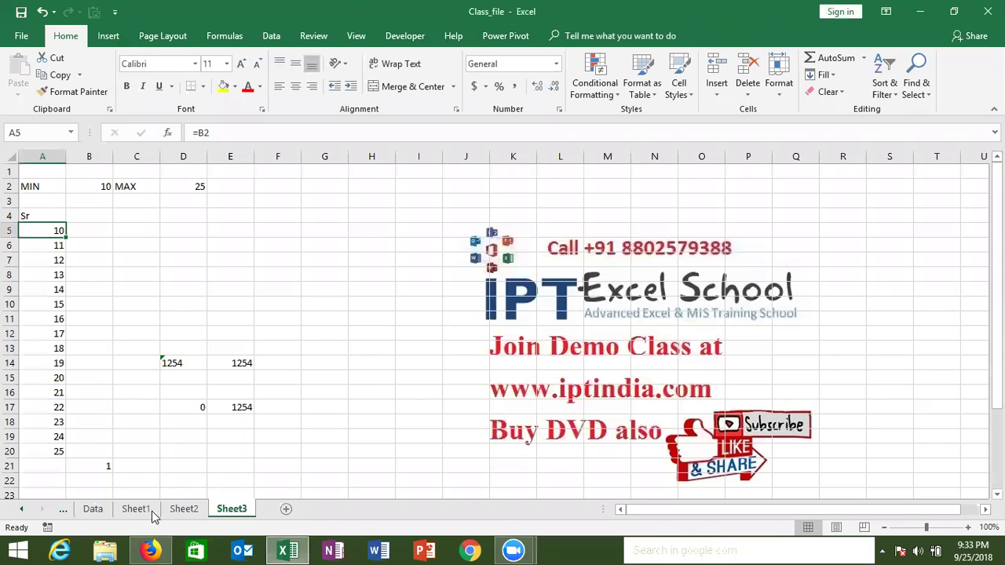
- Review Sheet1's comparison formulas and the IF formulas returning OK or Pending
click(128, 513)
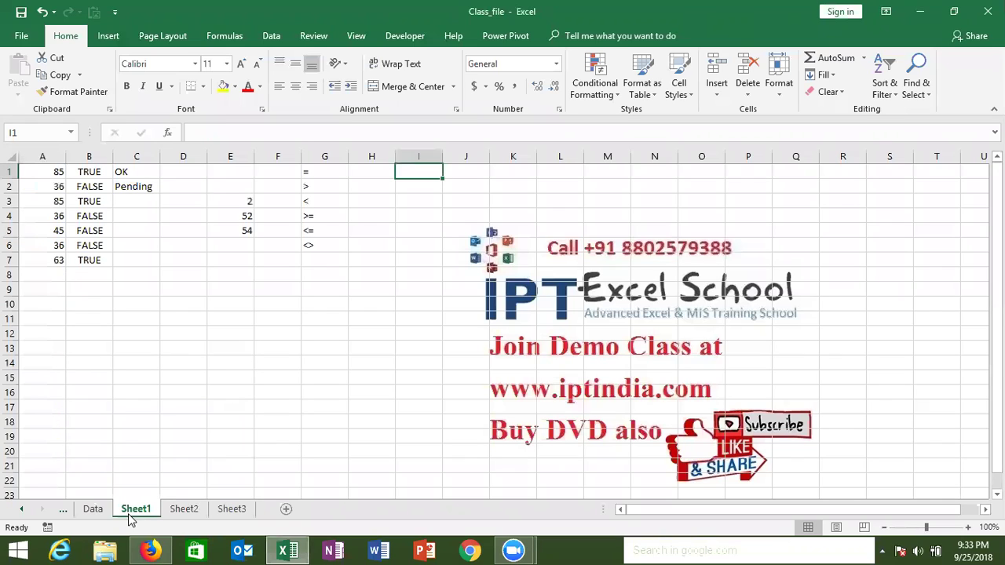
key(Left)
key(Home)
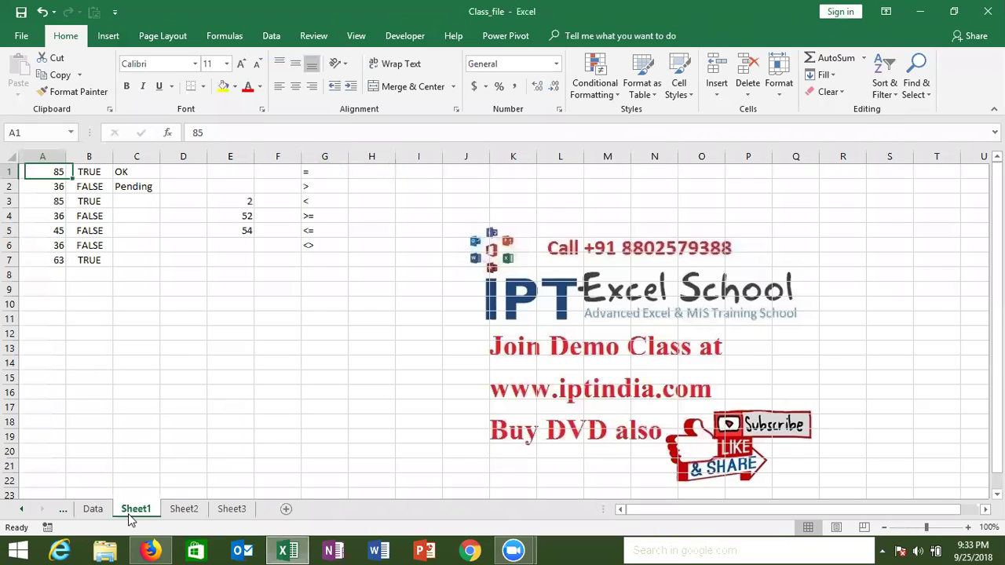
key(Right)
key(Right)
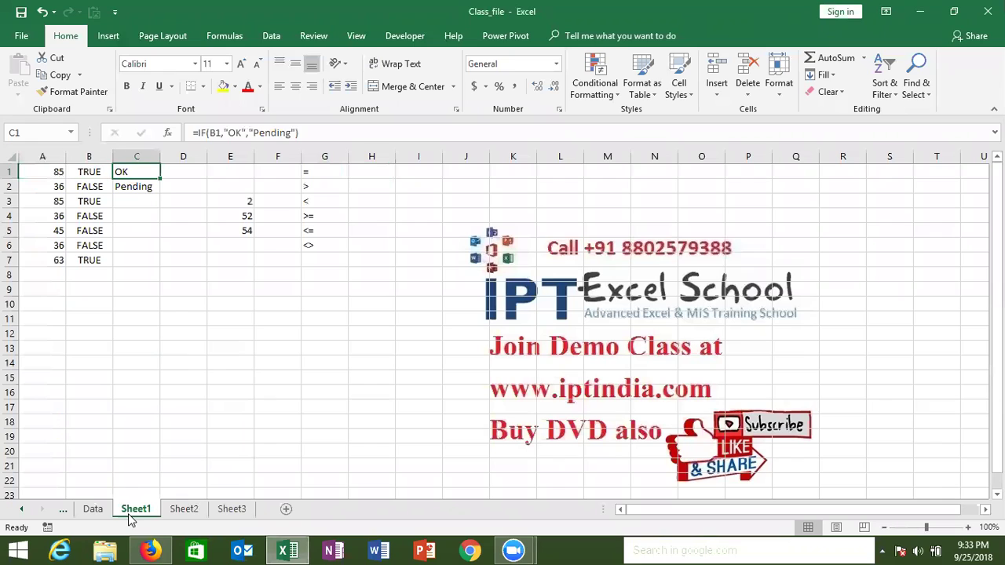
key(Down)
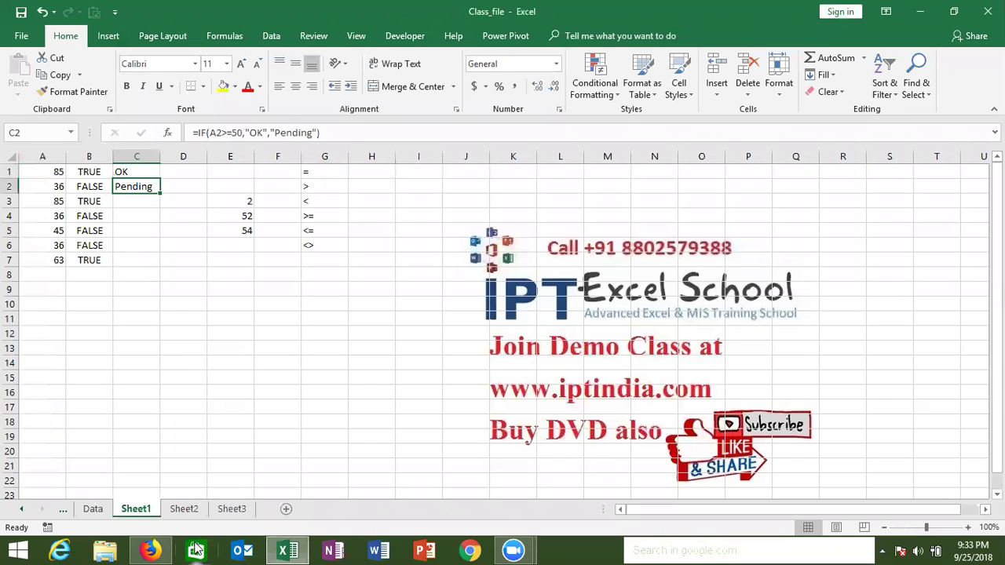
- Inspect Sheet2's U/D formula in B6 and Sheet3's IFERROR serial in A8, then show the Data table's top
key(ctrl+Page_Down)
click(83, 245)
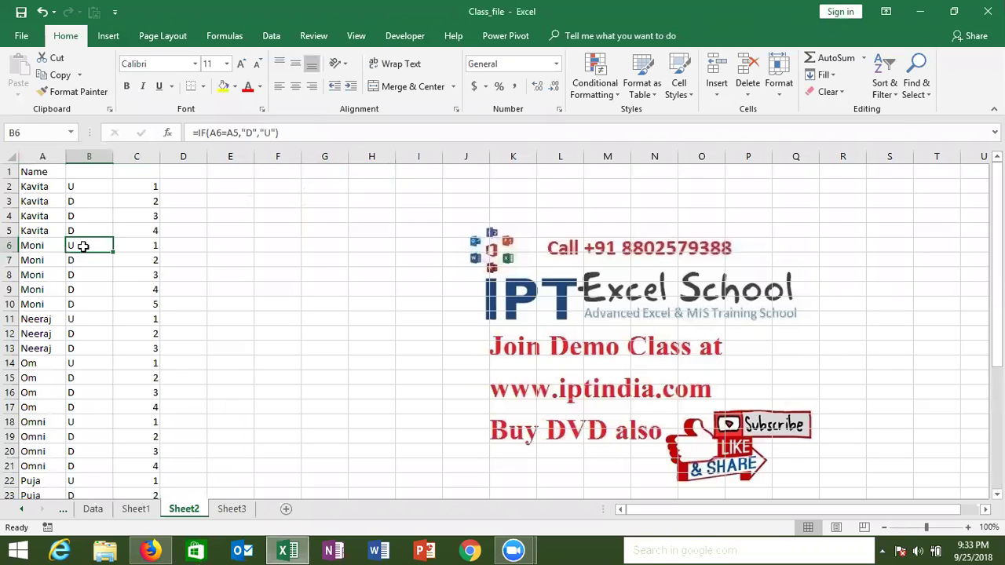
click(235, 511)
click(38, 274)
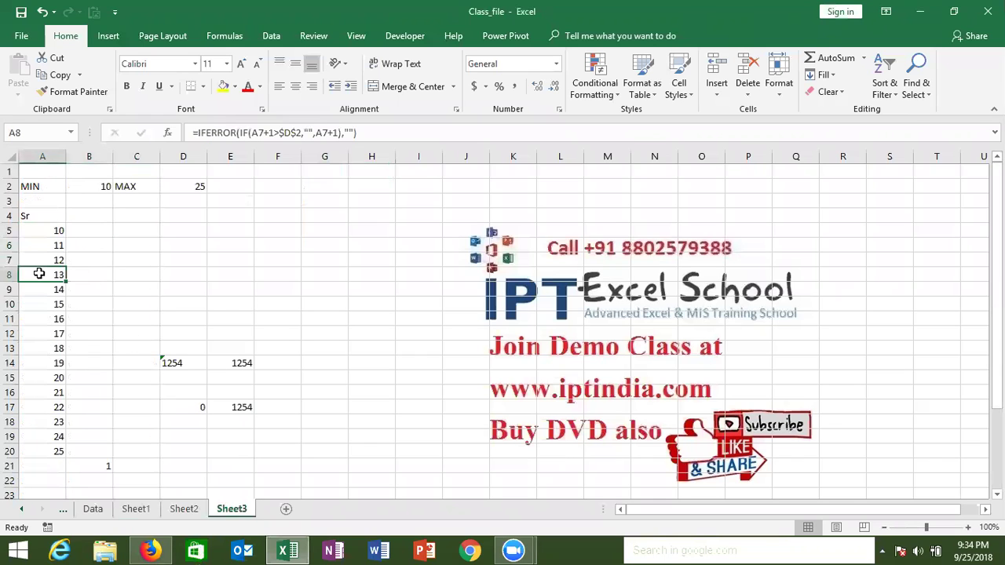
click(92, 508)
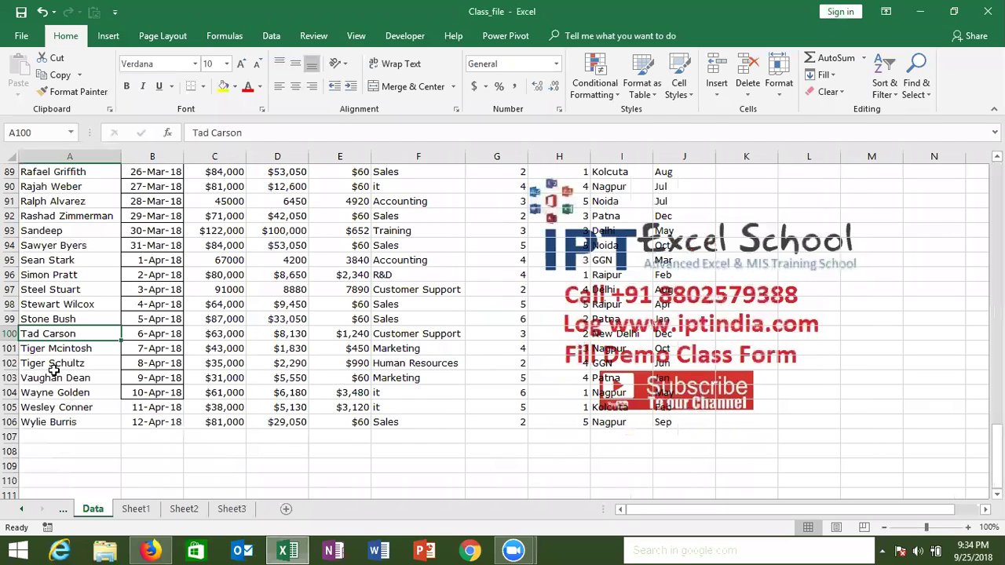
key(ctrl+Home)
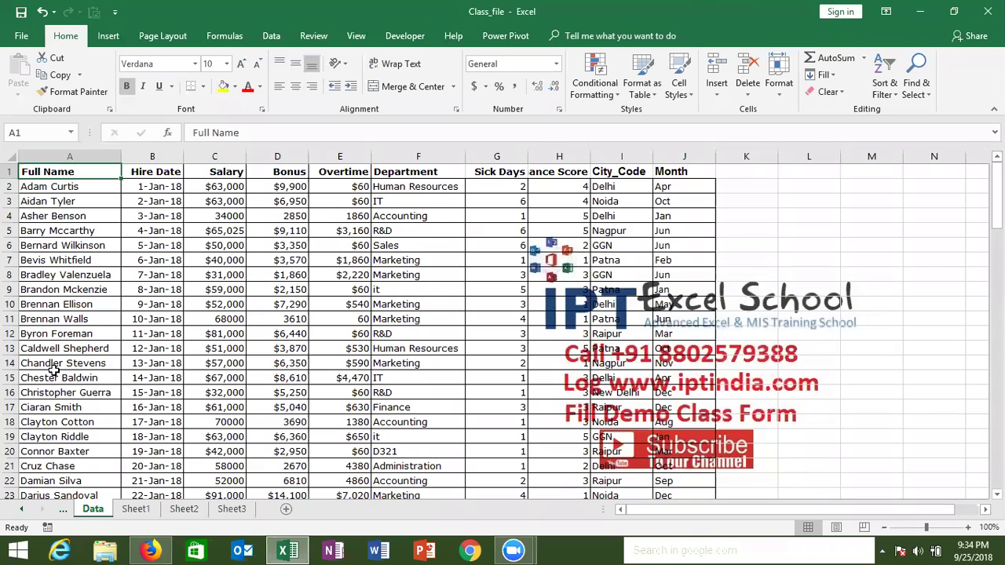
- Insert a PivotTable from the Data table on a new sheet
click(107, 36)
click(24, 70)
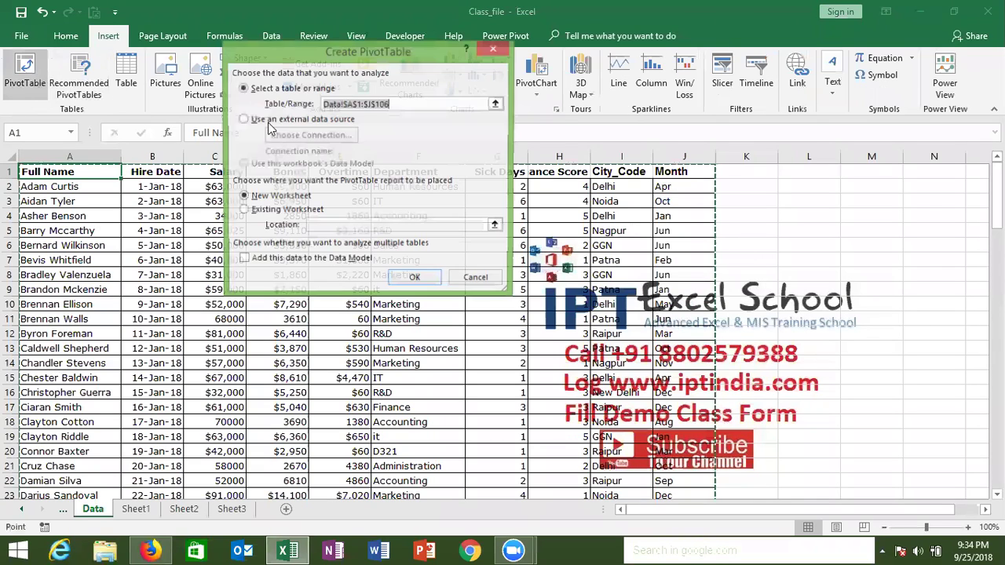
click(402, 280)
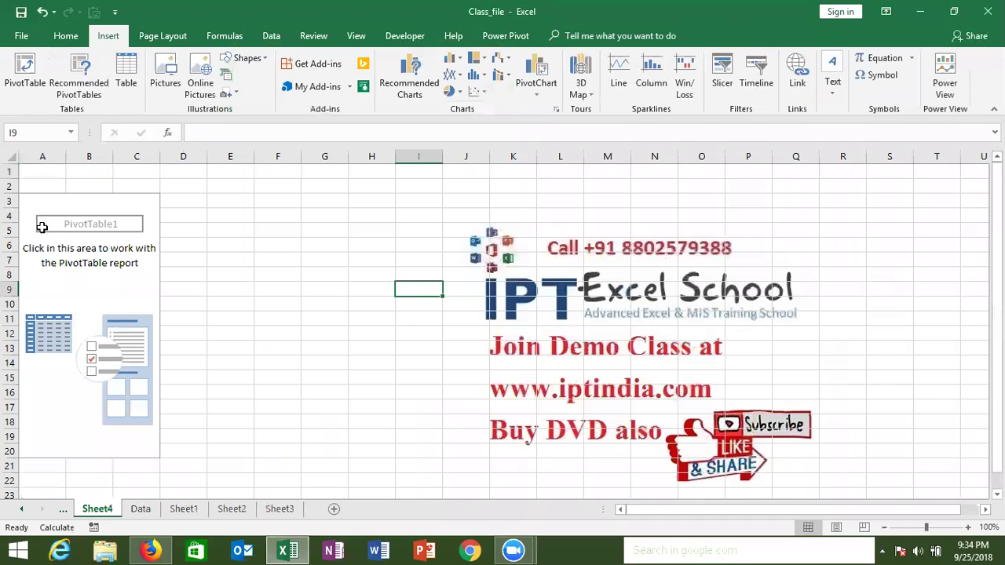
click(46, 228)
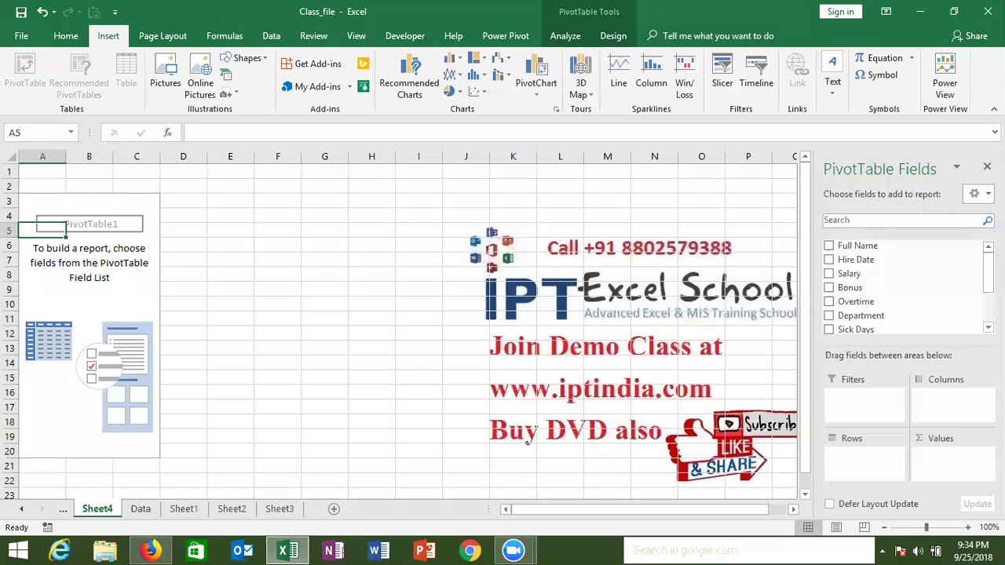
- Put Month then City_Code in Rows and sum Overtime in Values
drag(988, 268, 988, 301)
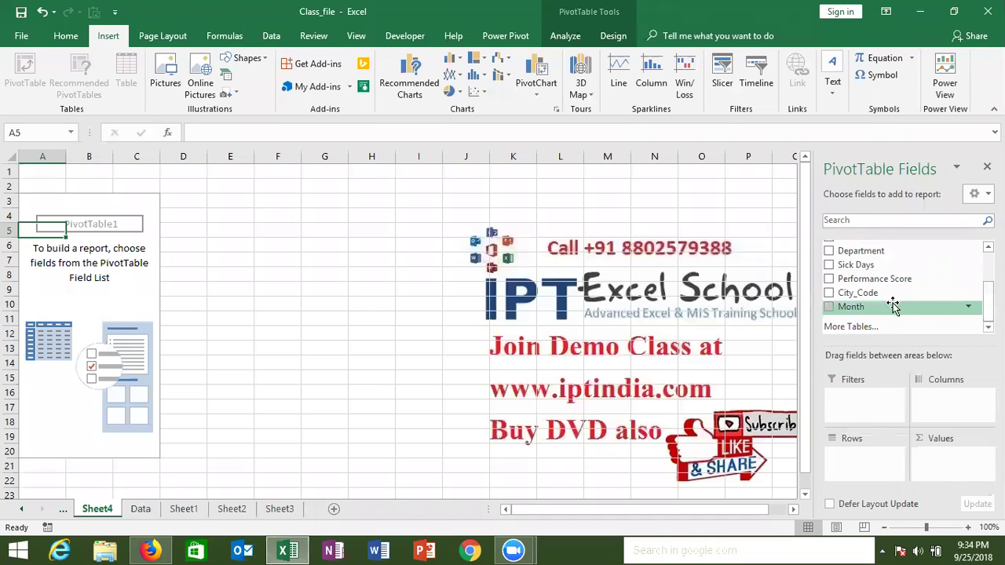
drag(893, 306, 865, 467)
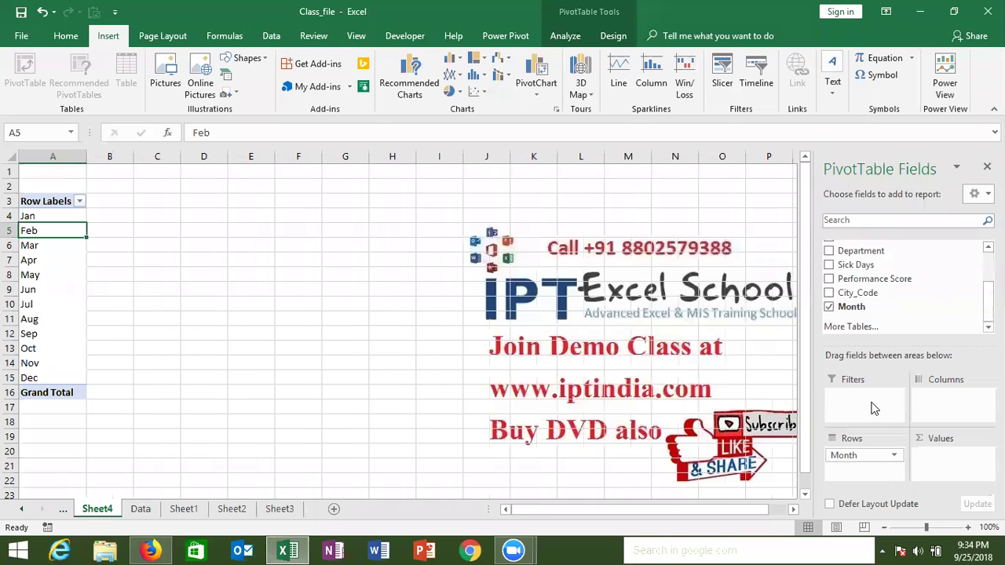
drag(878, 298, 857, 479)
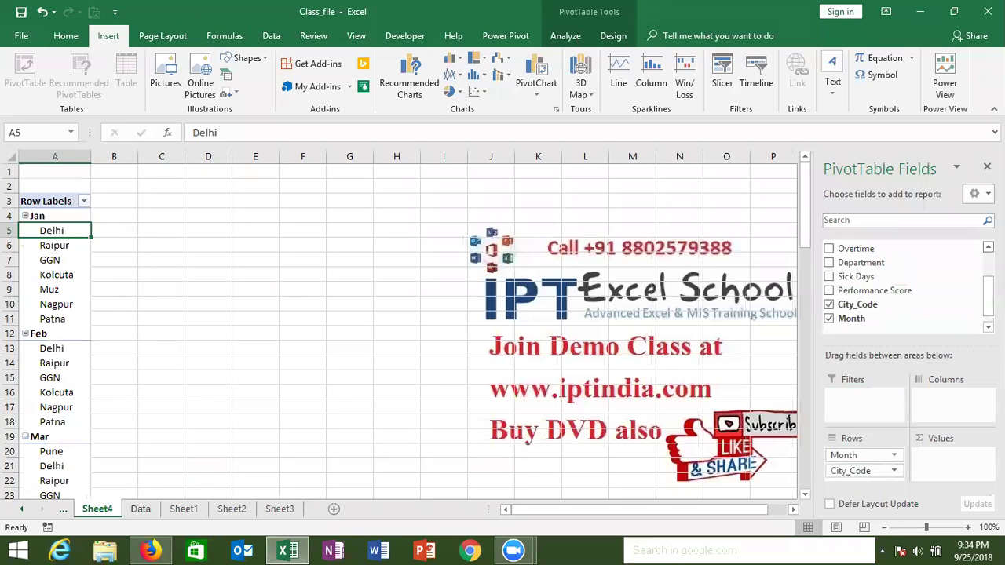
drag(864, 251, 954, 457)
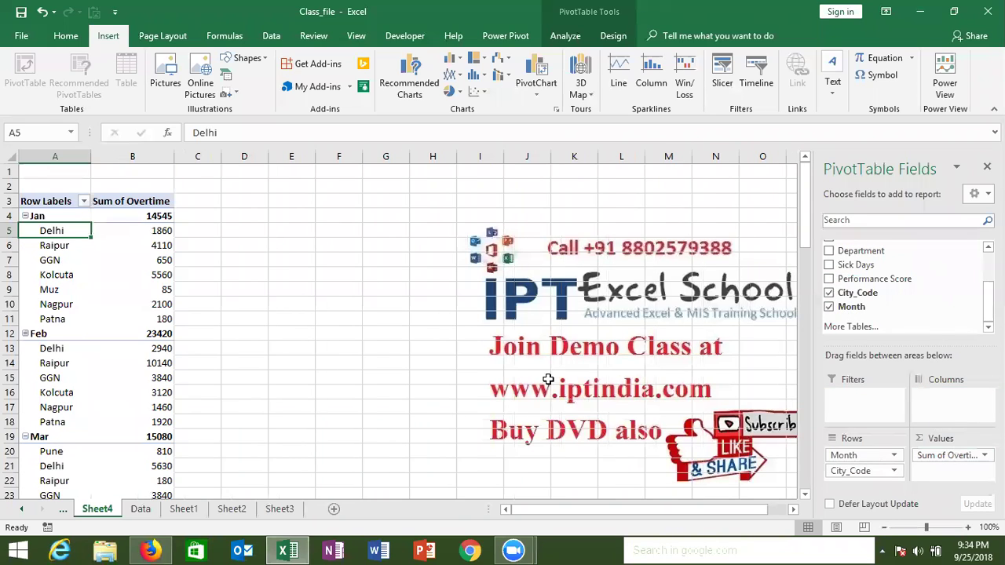
click(67, 156)
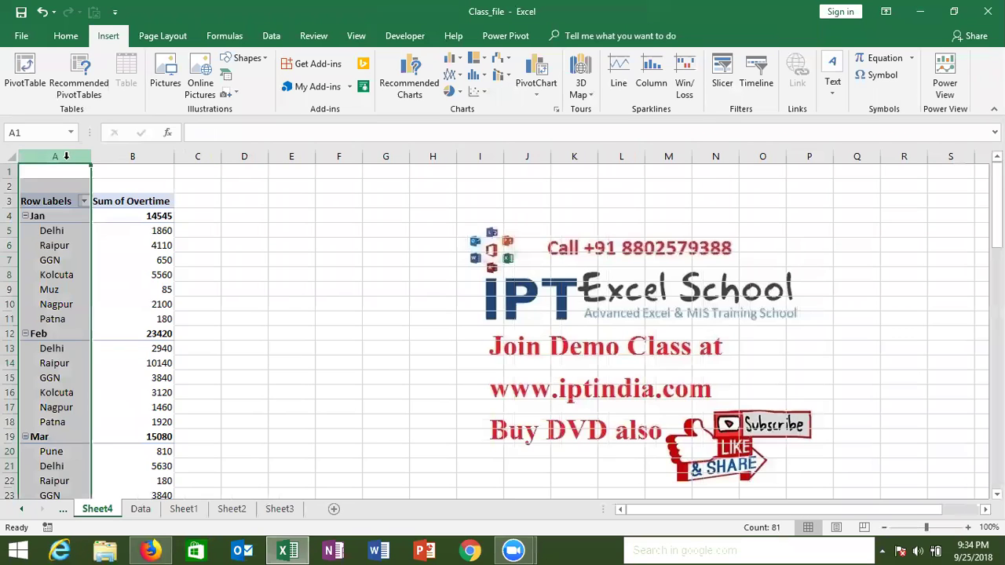
click(86, 239)
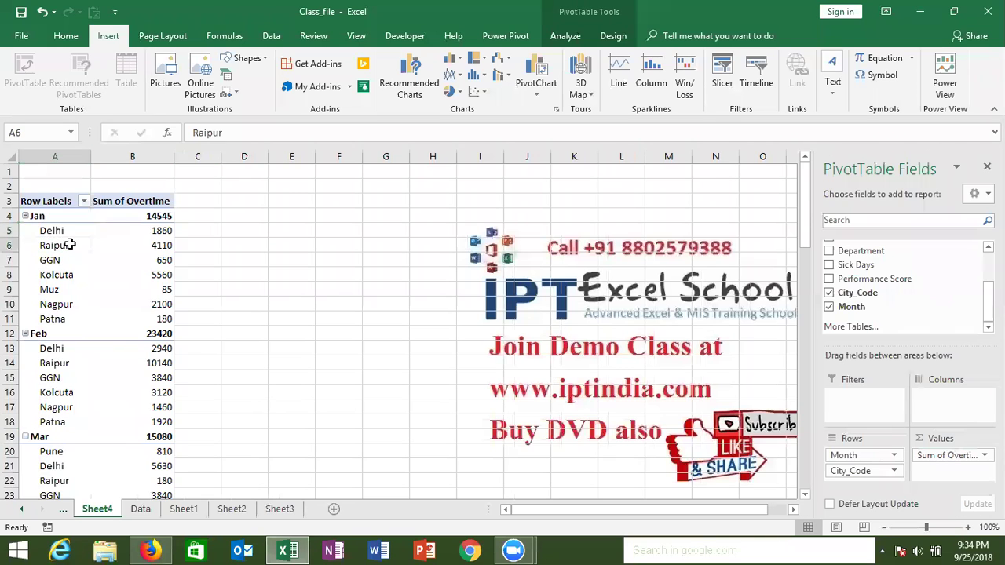
- Turn on the classic PivotTable layout in the PivotTable Options
right_click(69, 244)
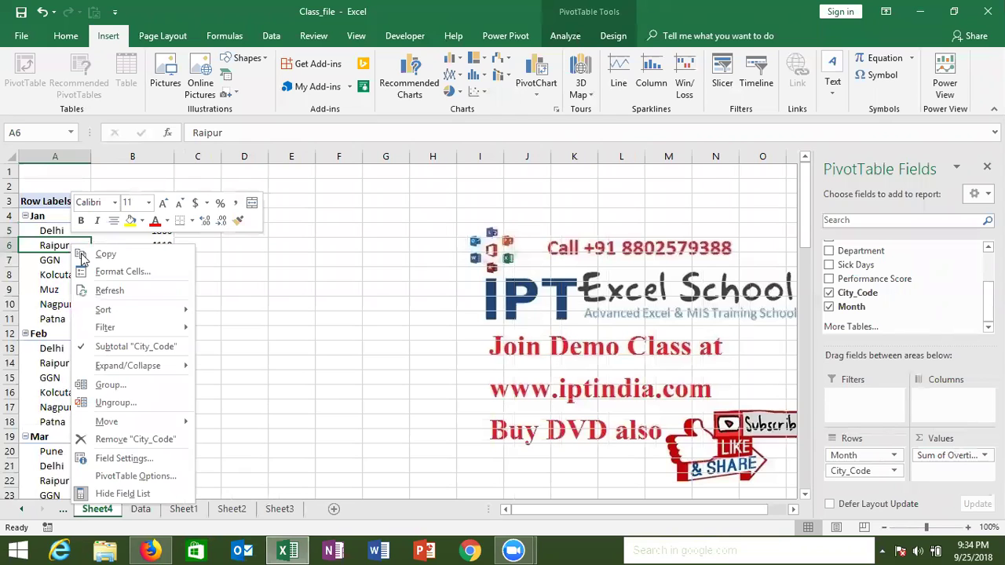
click(161, 475)
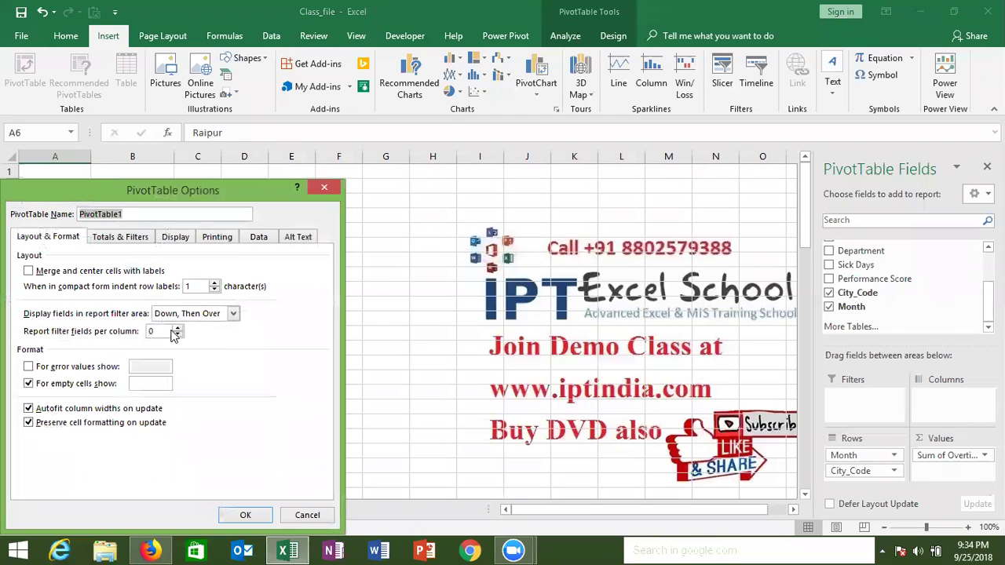
click(259, 237)
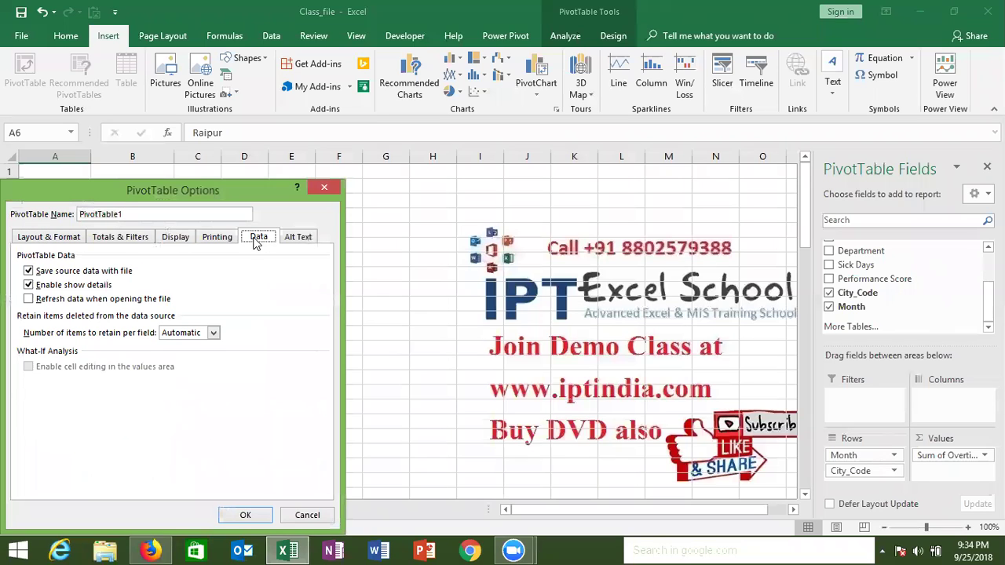
click(176, 239)
click(57, 346)
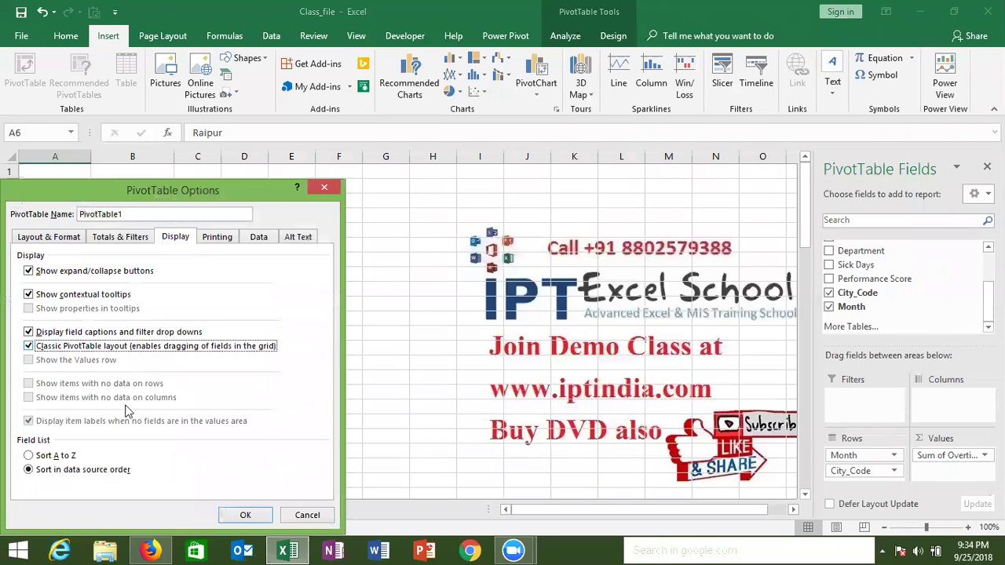
click(245, 515)
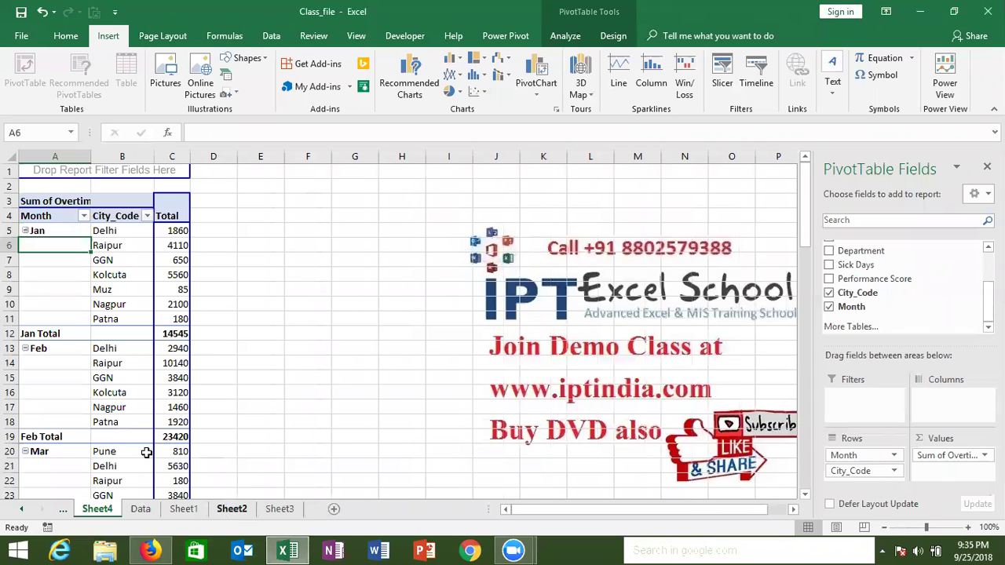
- Uncheck Subtotal "Month" to drop the monthly total rows, then select Month header A4
click(59, 336)
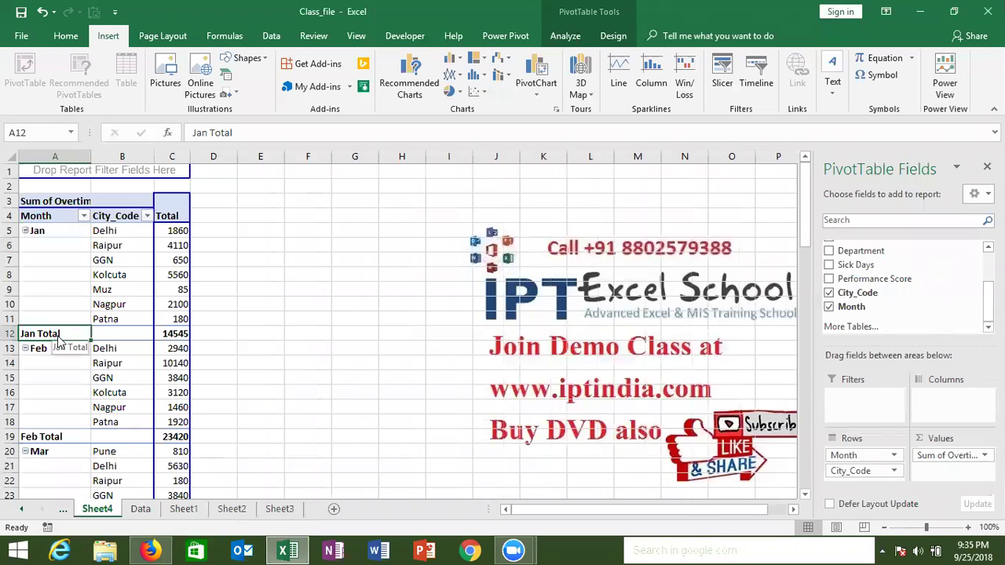
right_click(61, 338)
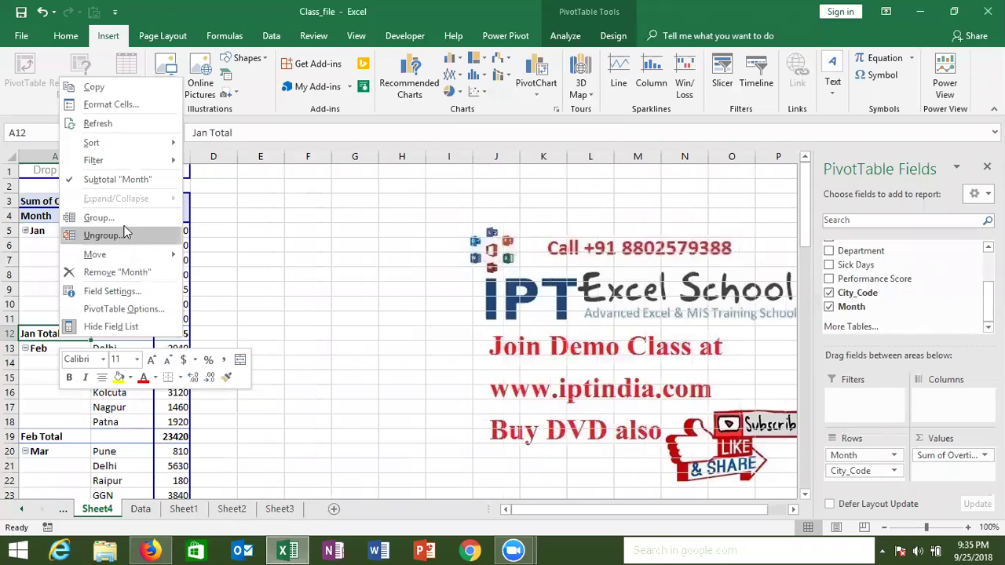
click(132, 179)
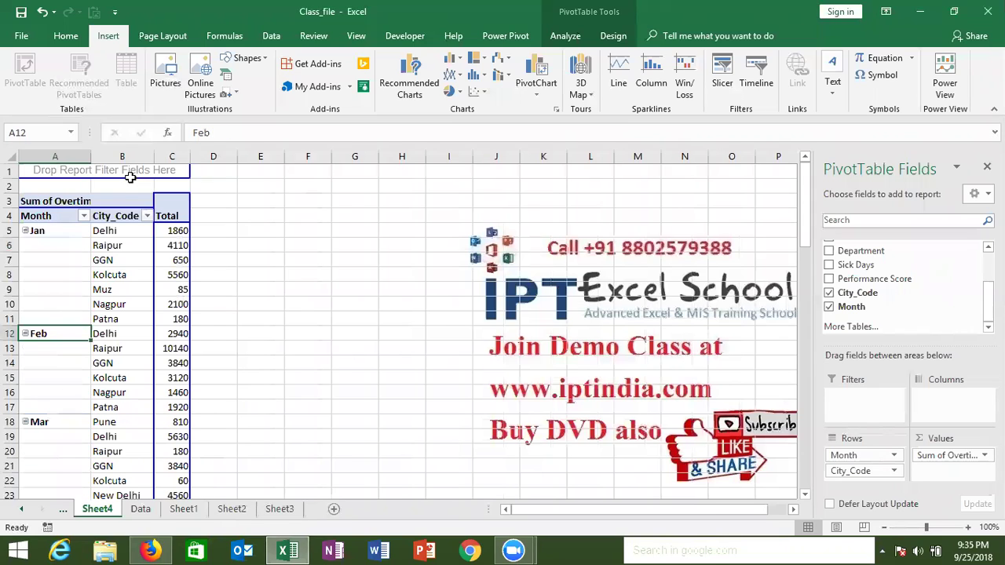
click(49, 220)
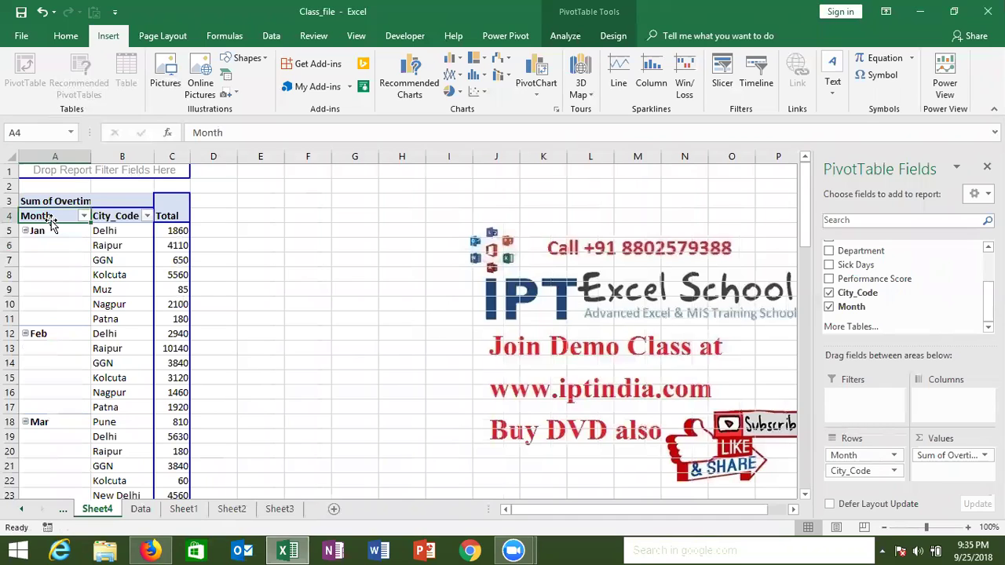
- Select and copy the whole pivot table down to its Grand Total row
key(shift+Right)
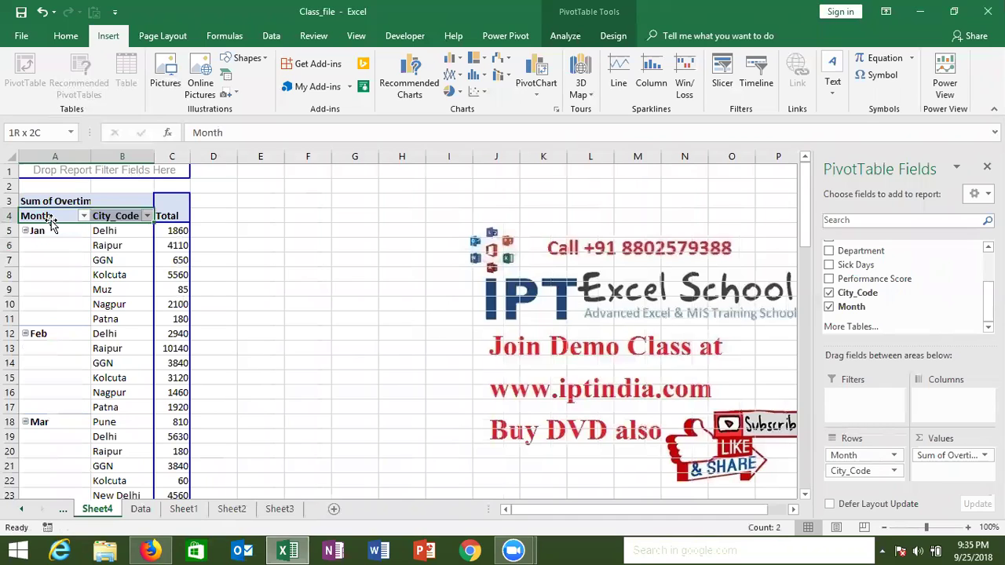
key(shift+Right)
key(shift+Down)
key(shift+Down)
key(shift+Down)
key(shift+Down)
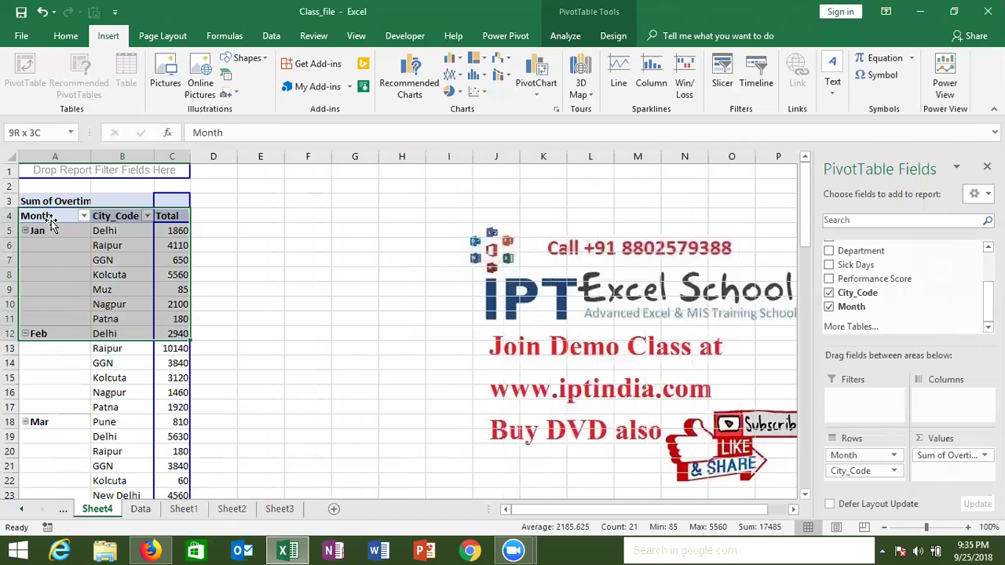
key(shift+Down)
key(shift+Down)
key(shift+Down)
key(ctrl+shift+Down)
key(ctrl+shift+Up)
key(ctrl+c)
- Paste the copied pivot as values only starting at cell H4
key(ctrl+Up)
key(Up)
key(Up)
key(Right)
key(Right)
key(Right)
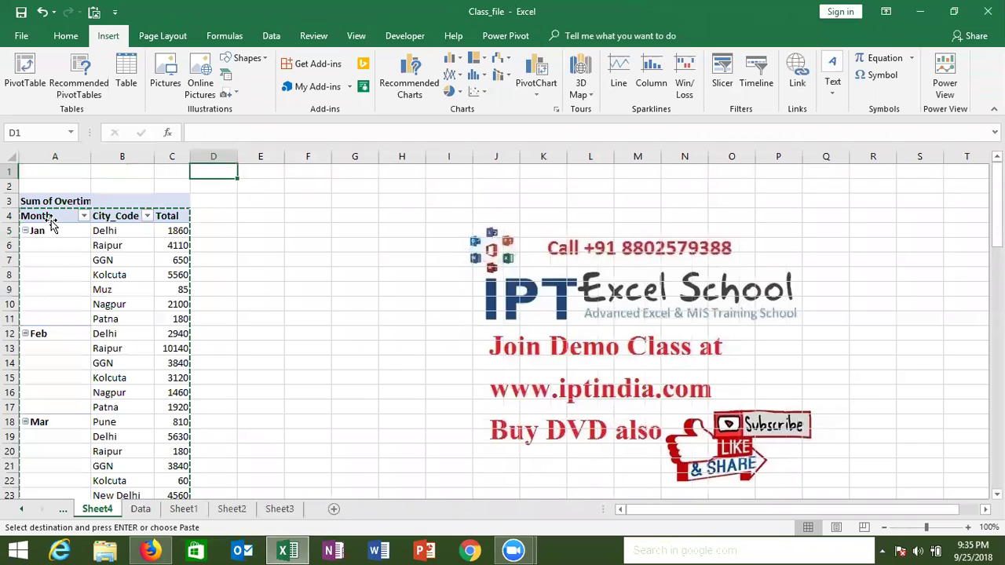
key(Right)
key(Right)
key(Right)
key(Down)
key(Down)
key(Right)
key(Down)
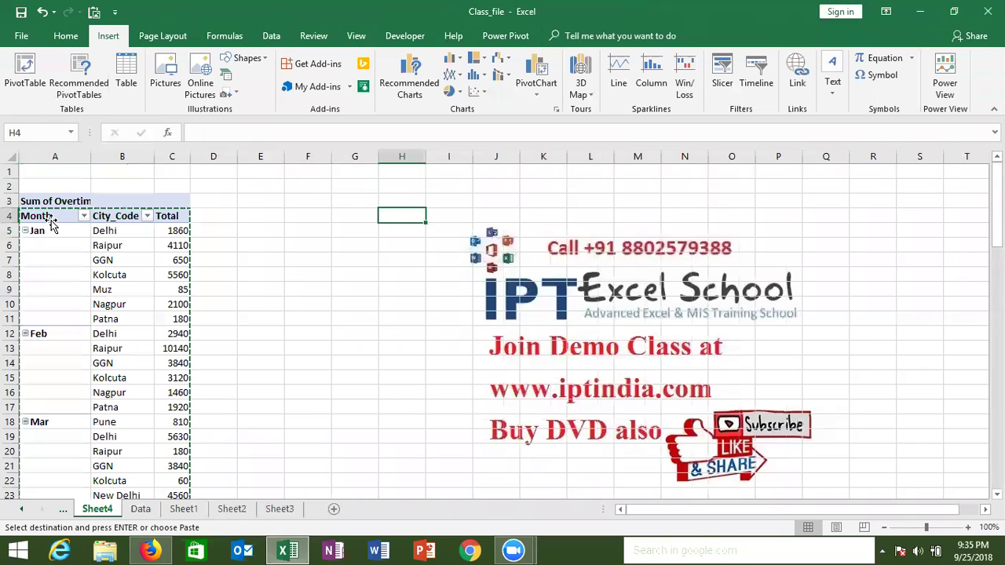
click(66, 36)
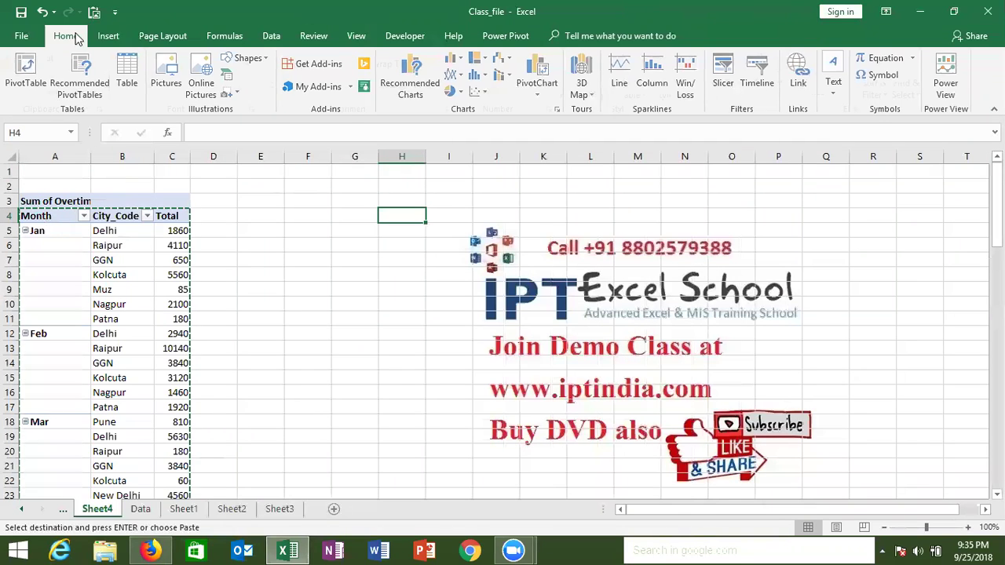
click(19, 94)
click(16, 196)
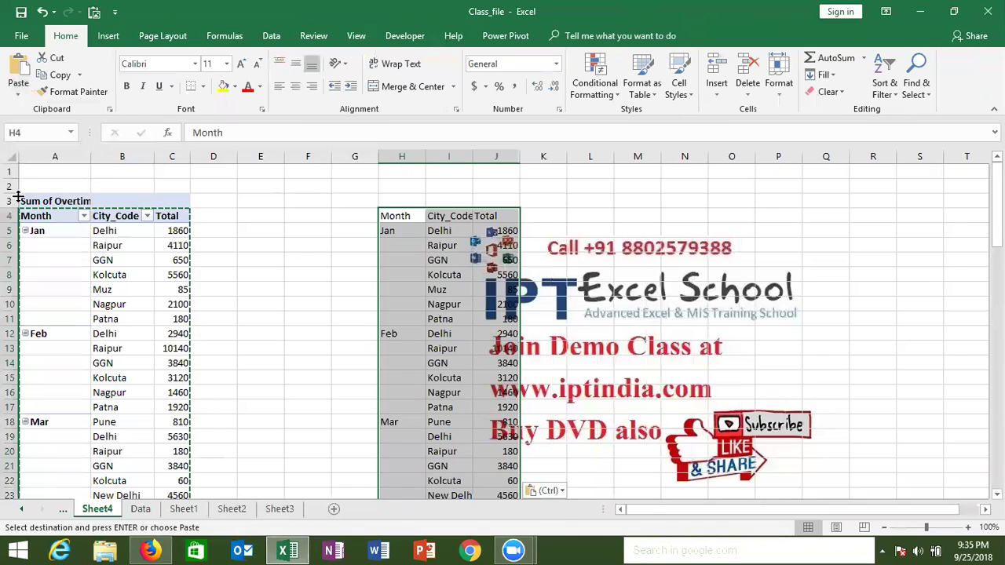
click(318, 275)
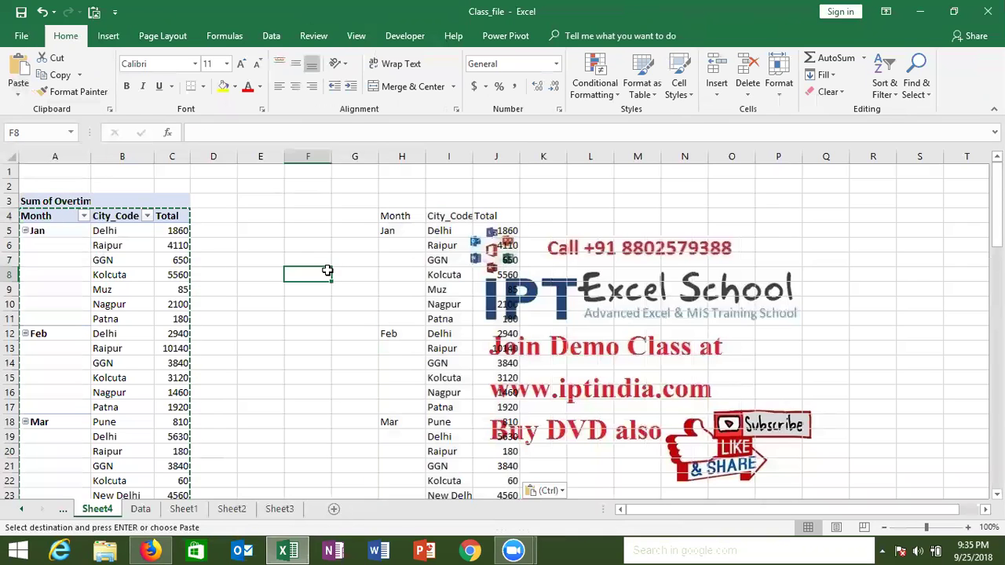
- Fill Jan, Feb and Mar down their blank month cells in H5:H23 with Ctrl+D
click(402, 234)
drag(400, 254, 395, 330)
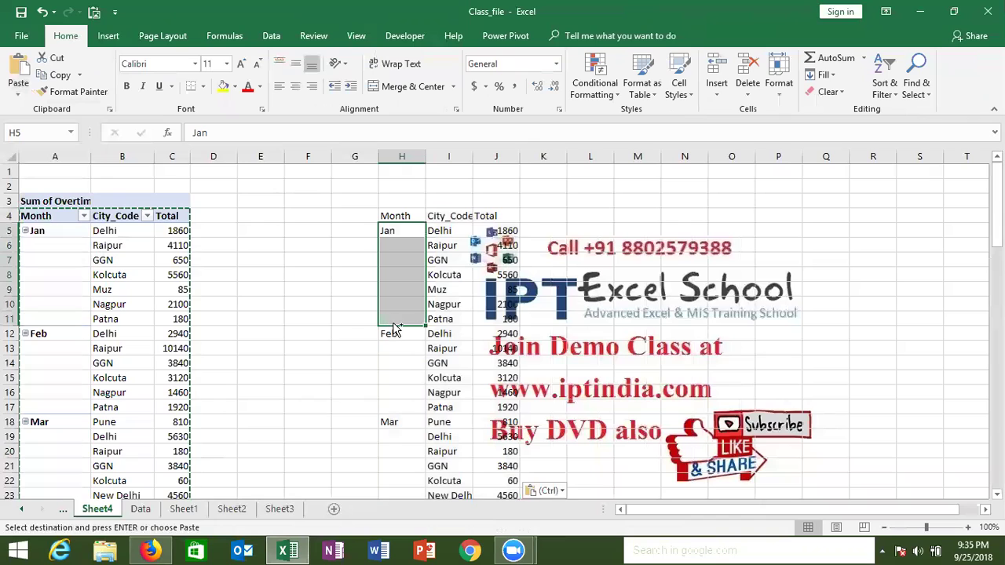
key(ctrl+d)
drag(390, 332, 390, 406)
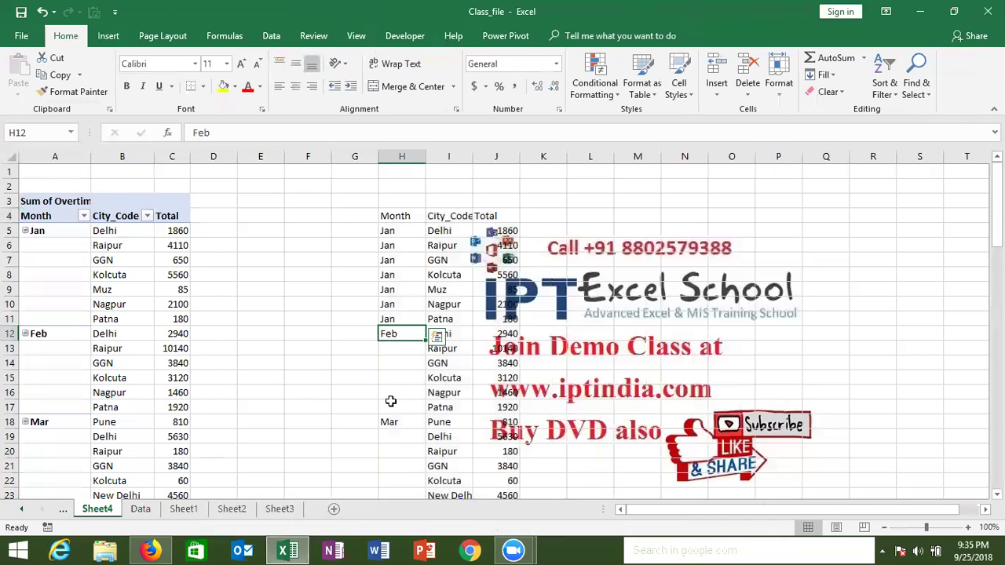
key(ctrl+d)
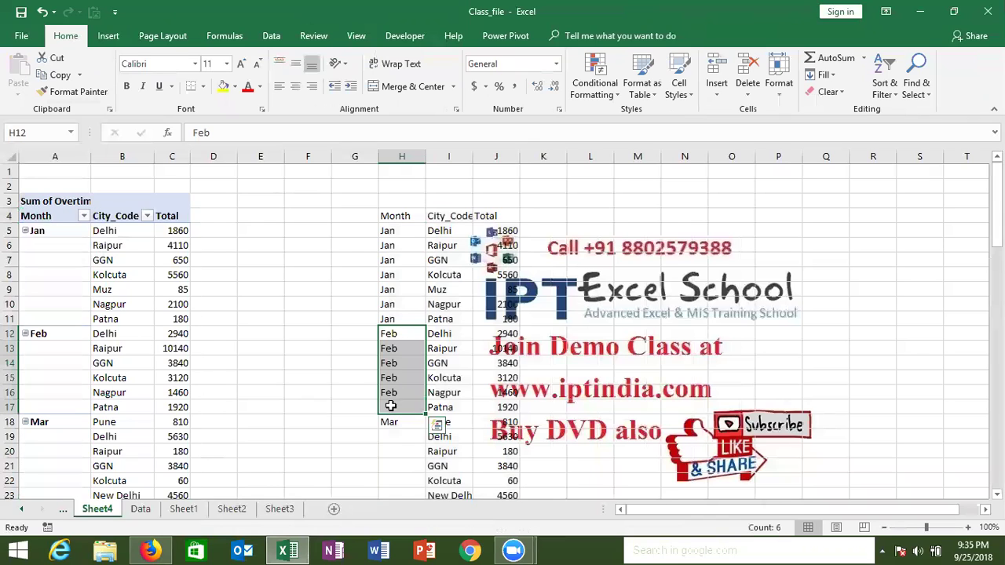
mouse_move(393, 426)
mouse_down()
mouse_move(397, 500)
mouse_move(394, 452)
mouse_up()
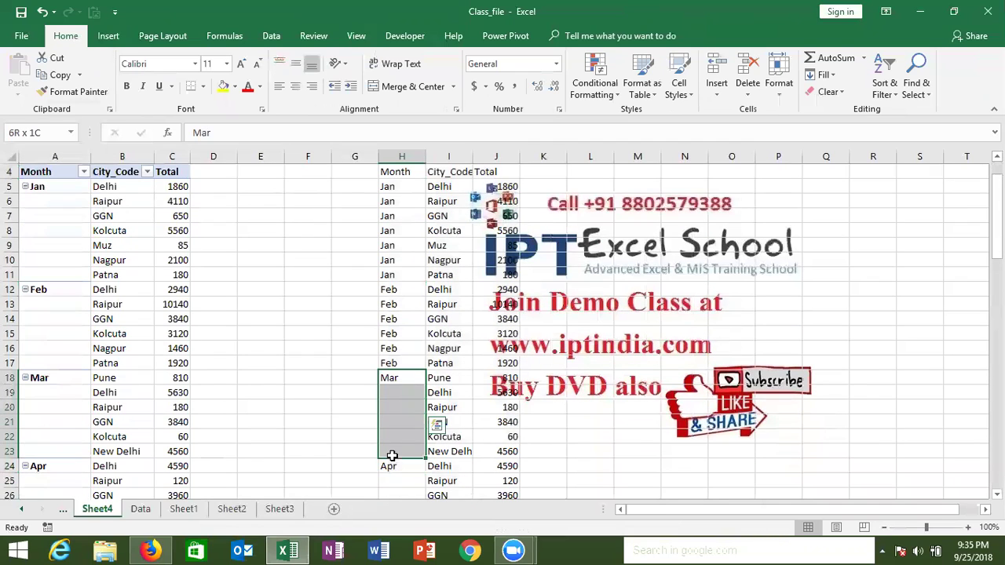
key(ctrl+d)
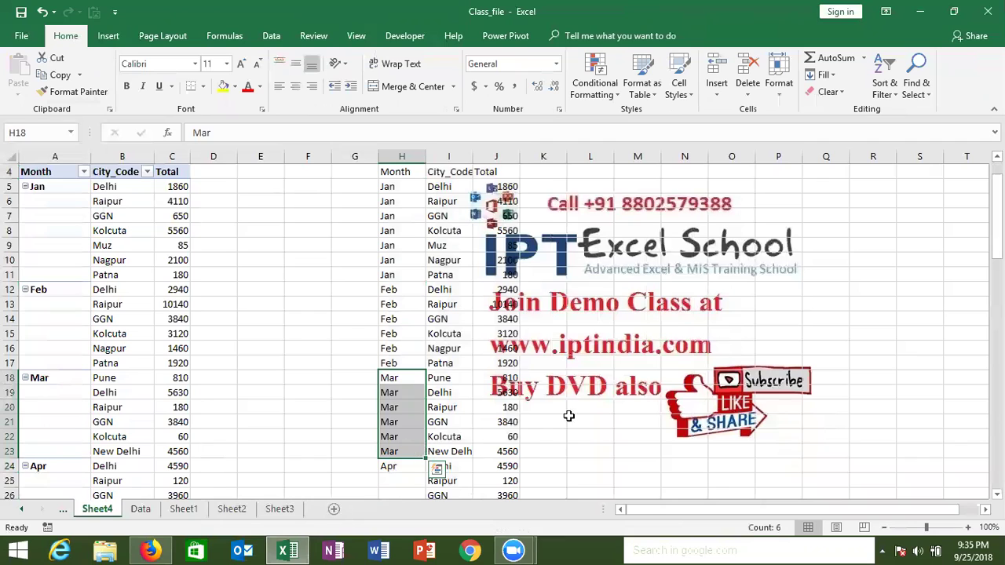
drag(996, 216, 996, 189)
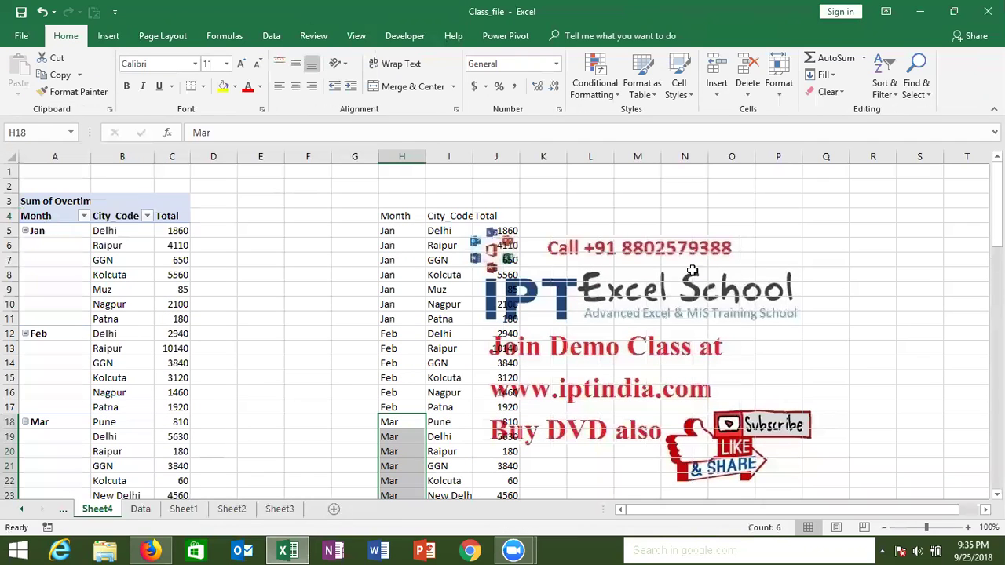
click(171, 276)
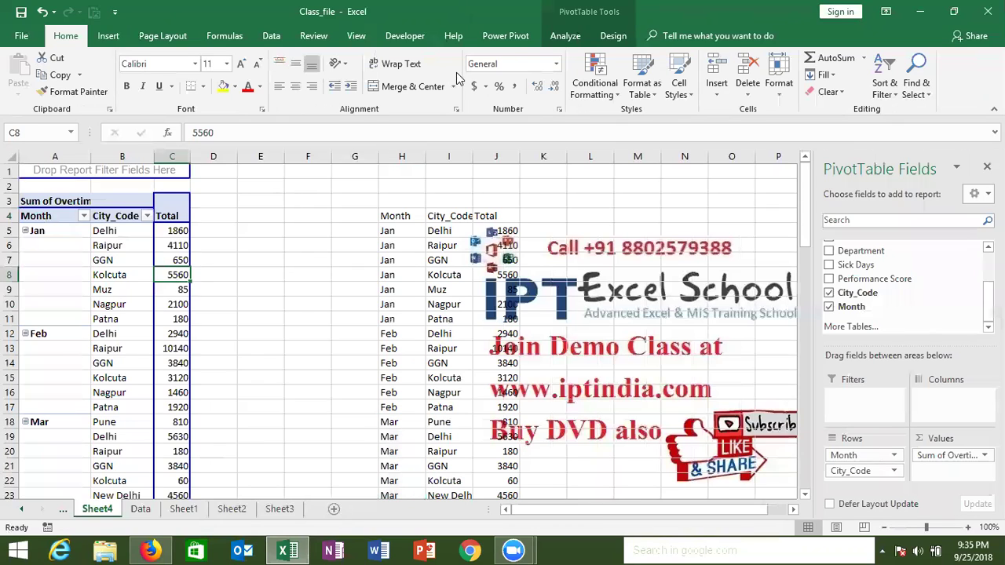
click(560, 39)
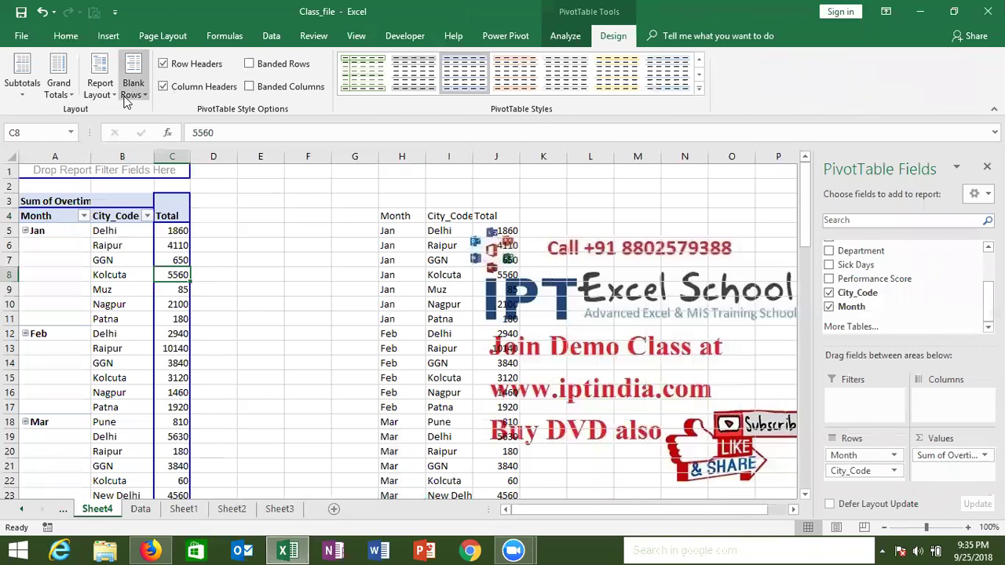
- Set the pivot's Report Layout to Repeat All Item Labels, then try Do Not Repeat Item Labels
click(107, 100)
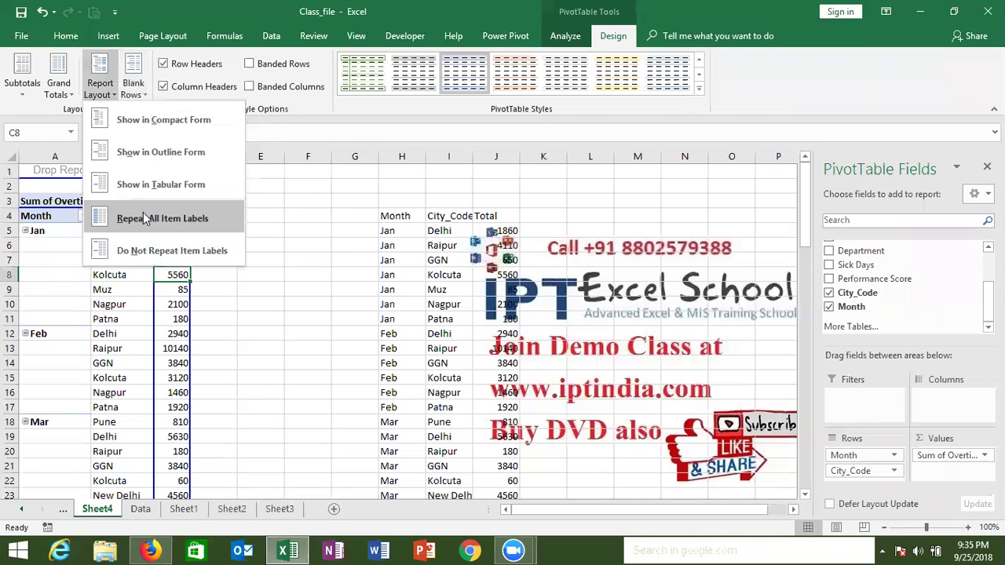
click(144, 218)
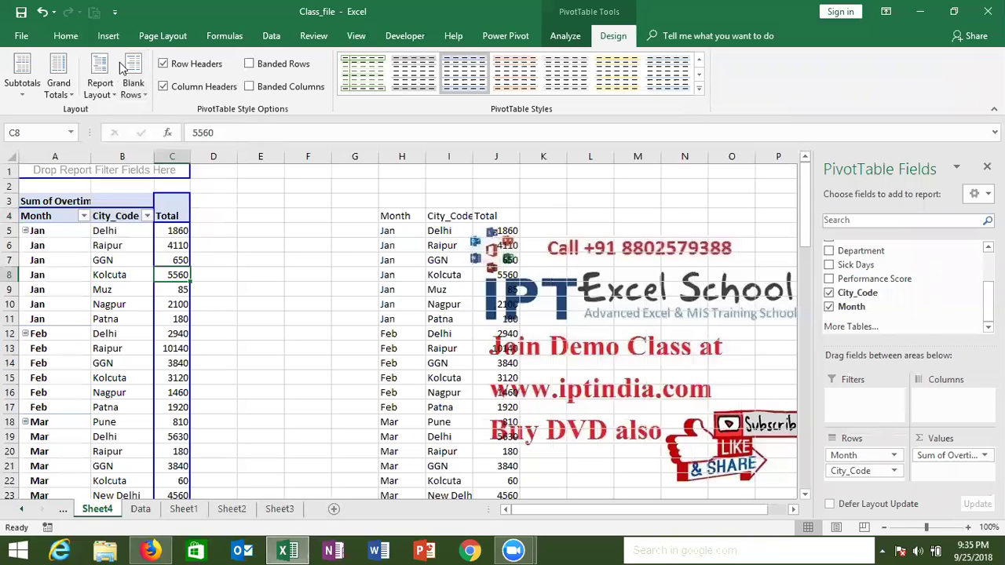
click(107, 89)
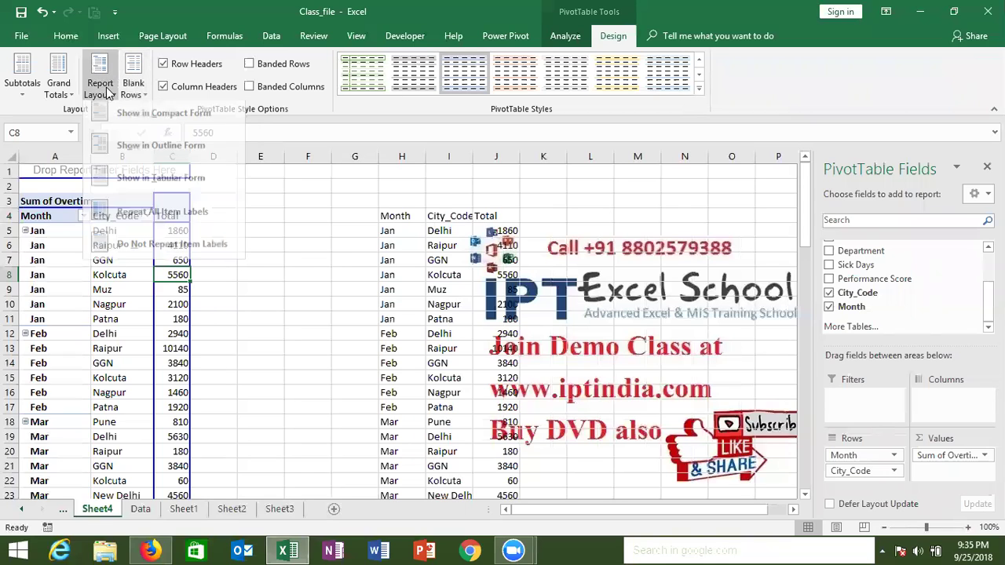
click(160, 251)
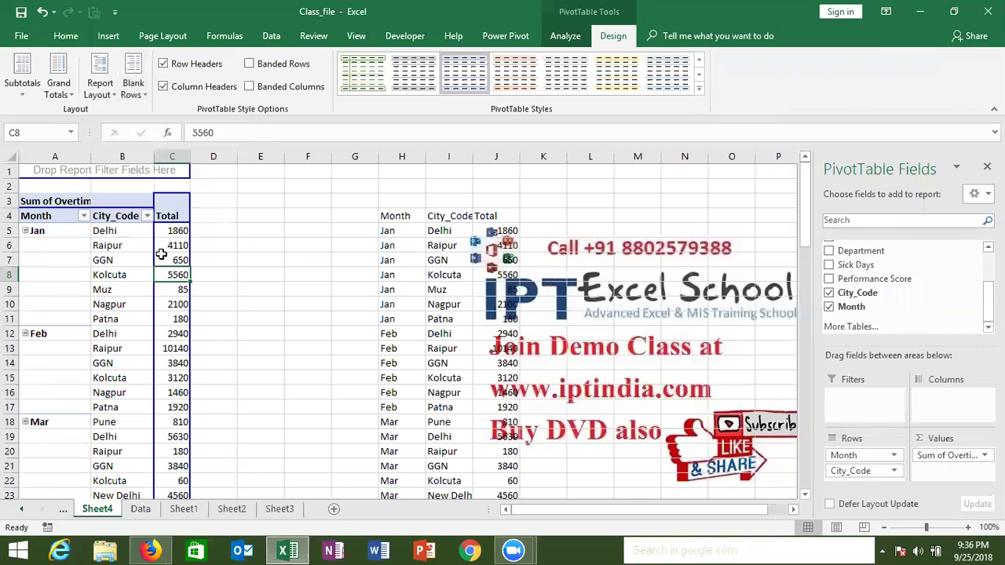
click(393, 237)
- Undo the recent changes and enter =IF(H5>0,H5,G4) in cell G5
key(ctrl+z)
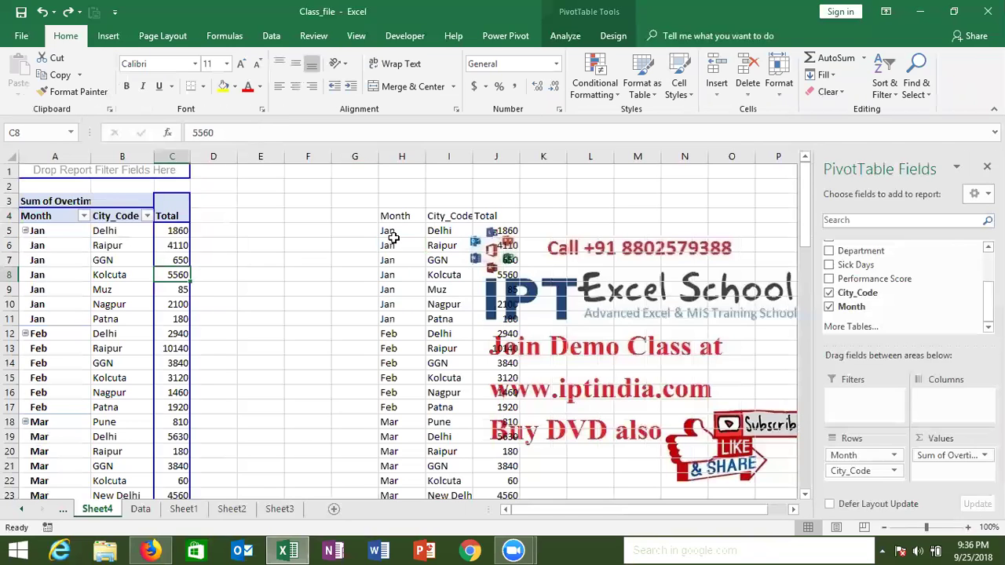
key(ctrl+z)
key(ctrl+z)
key(ctrl+z)
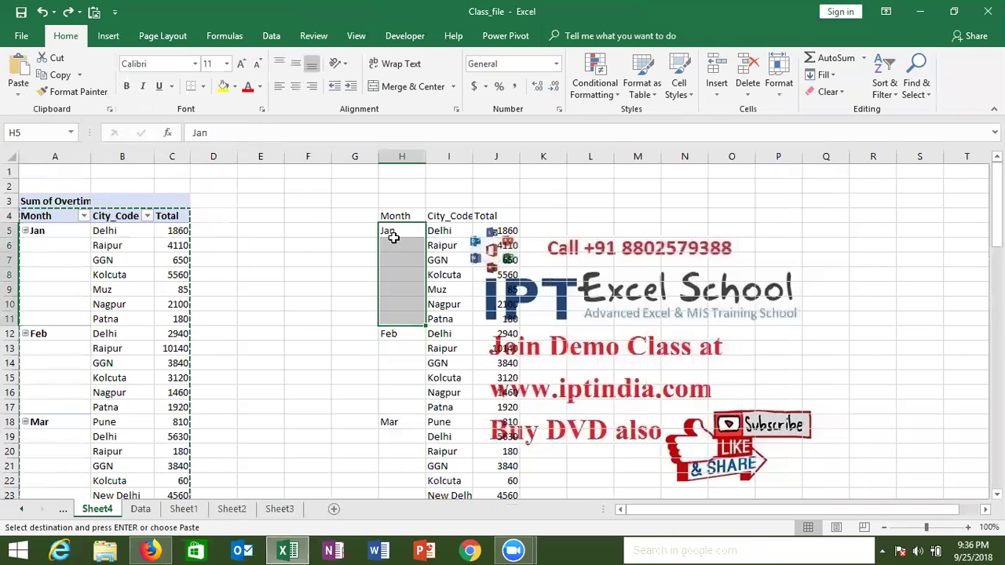
key(Escape)
drag(362, 232, 362, 239)
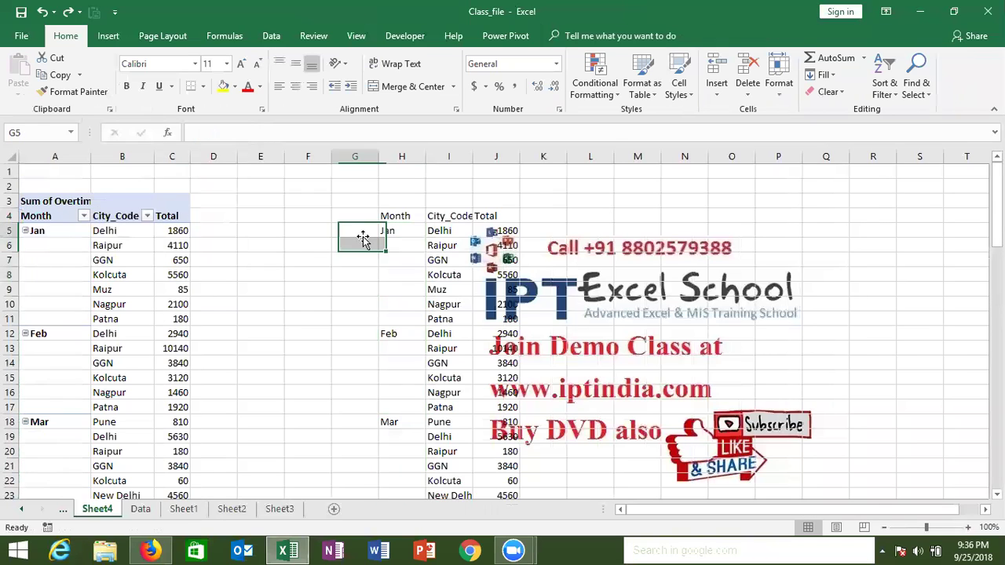
text(=if()
key(Right)
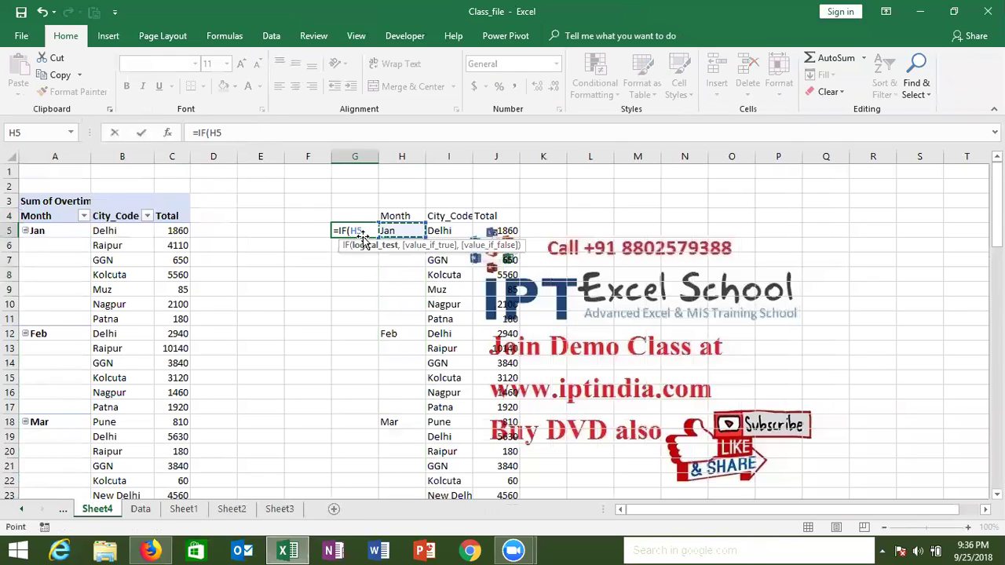
text(>0)
text(,)
key(Right)
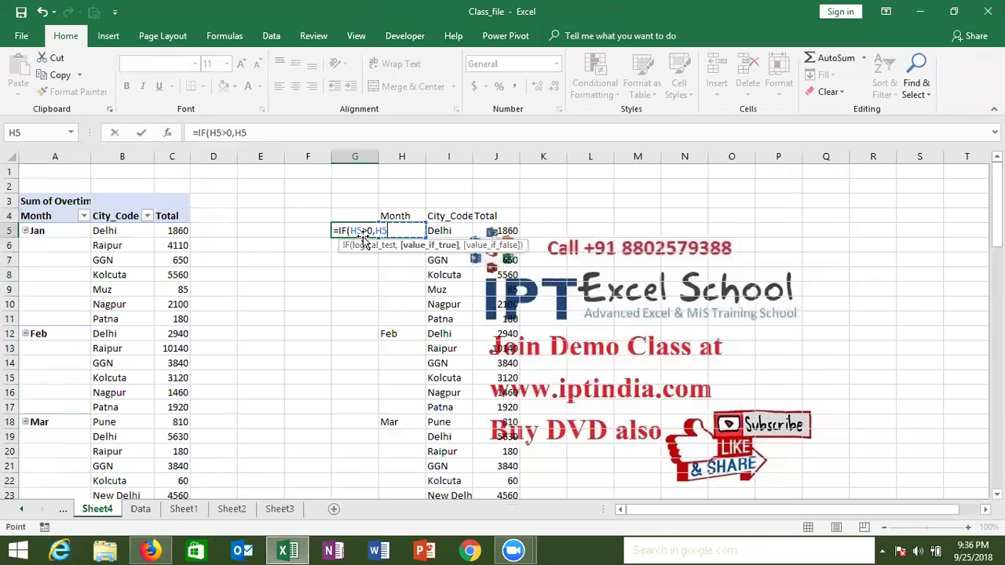
text(,)
key(Up)
text(+)
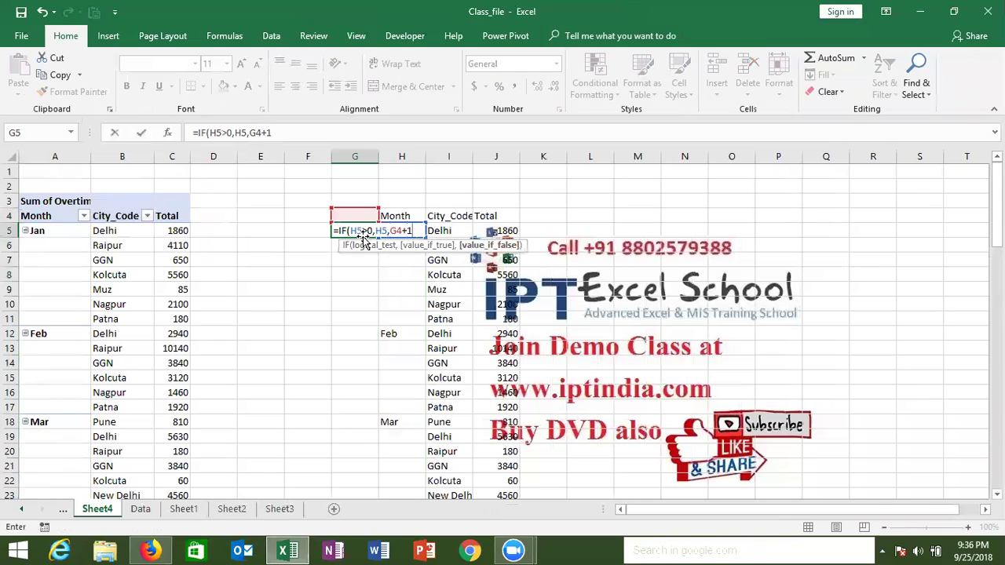
key(BackSpace)
key(Return)
click(361, 232)
- Check the G5 formula's arguments and fill it down column G to row 71
double_click(361, 232)
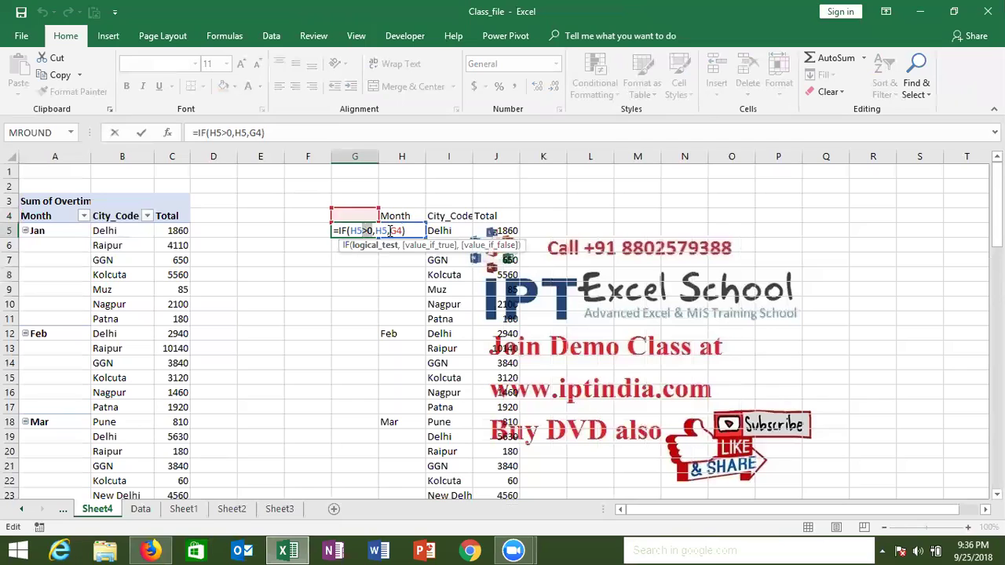
double_click(386, 231)
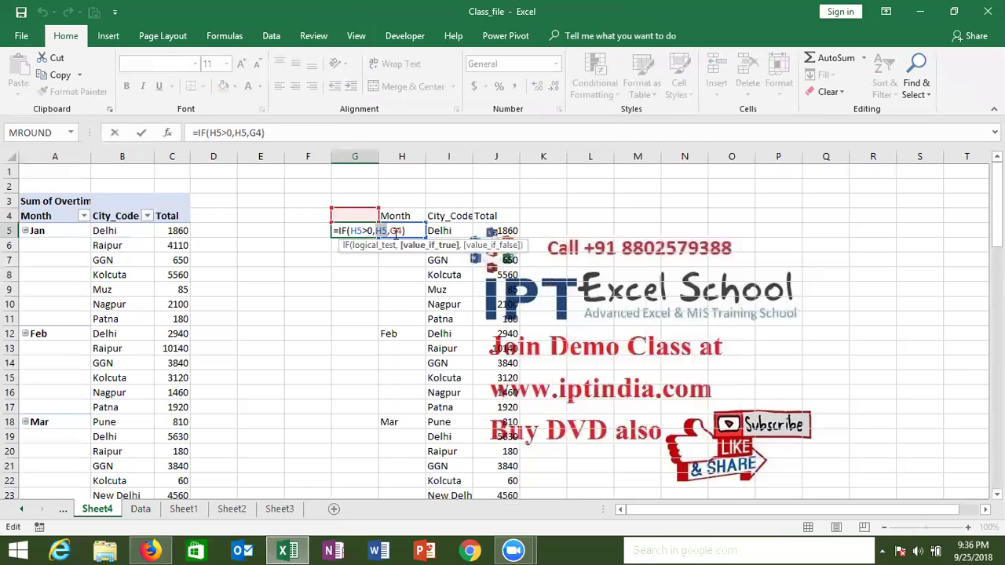
double_click(396, 230)
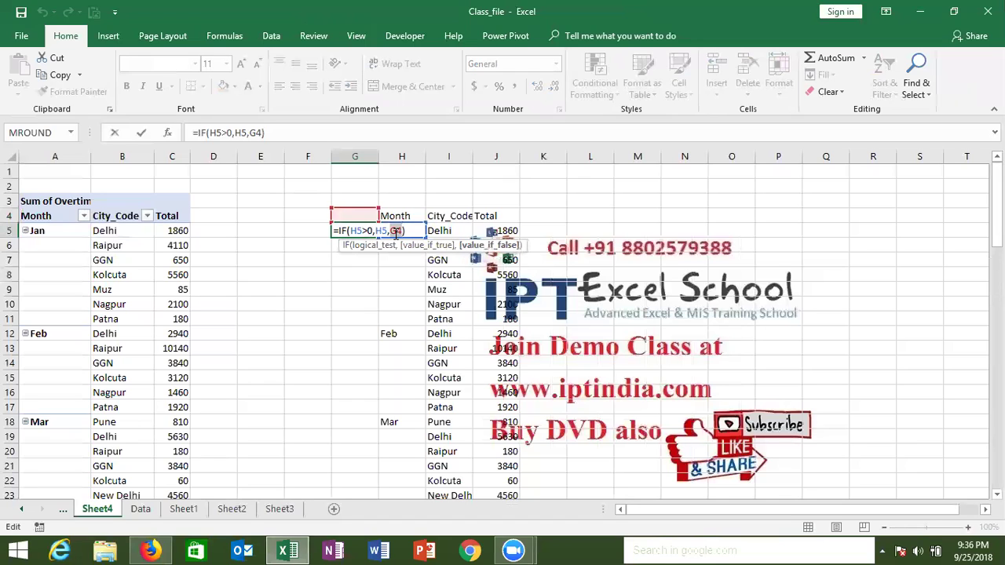
key(Return)
key(Up)
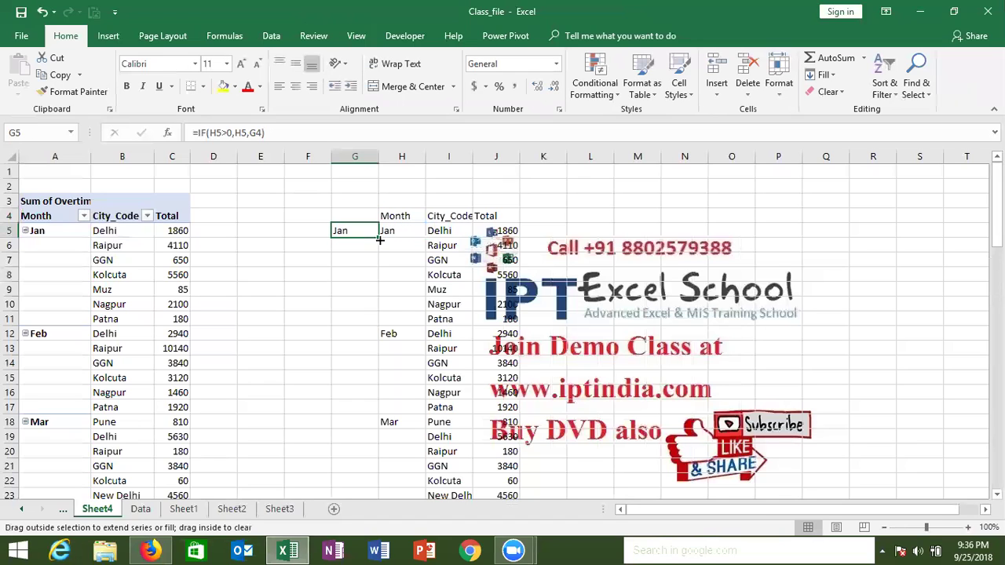
mouse_move(379, 240)
mouse_down()
mouse_move(380, 384)
mouse_move(406, 549)
mouse_up()
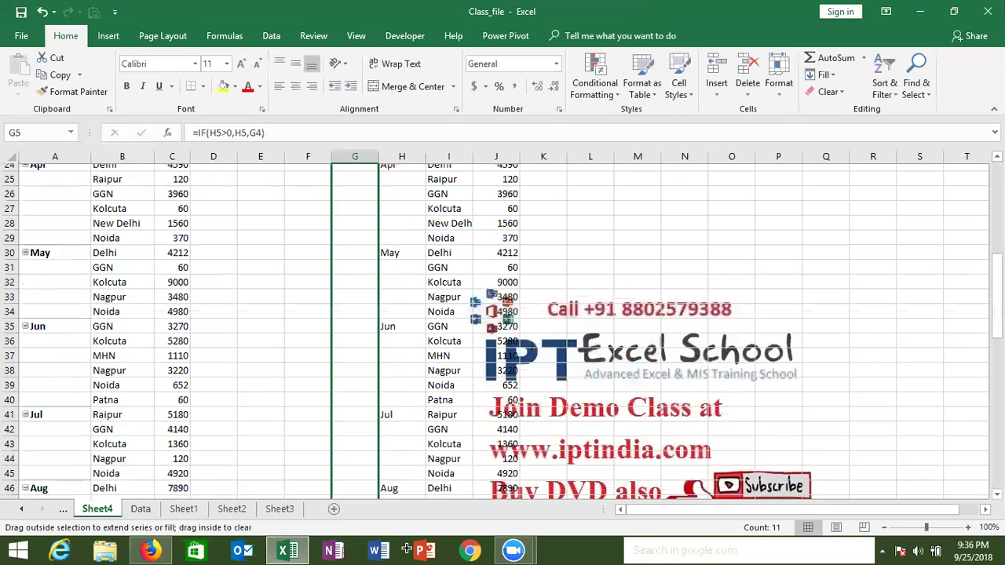
mouse_move(407, 549)
mouse_down()
mouse_move(362, 269)
mouse_move(360, 366)
mouse_up()
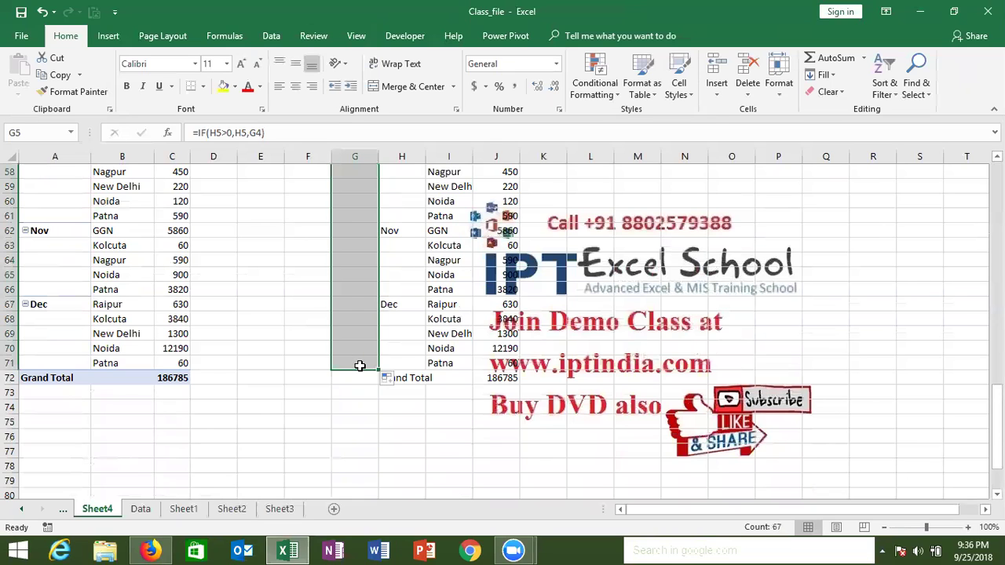
- Copy G5:G71 and paste the months as values into column H from H5
key(ctrl+Up)
key(ctrl+Down)
key(ctrl+shift+Down)
key(ctrl+shift+Down)
key(ctrl+c)
scroll(360, 365, up, 6)
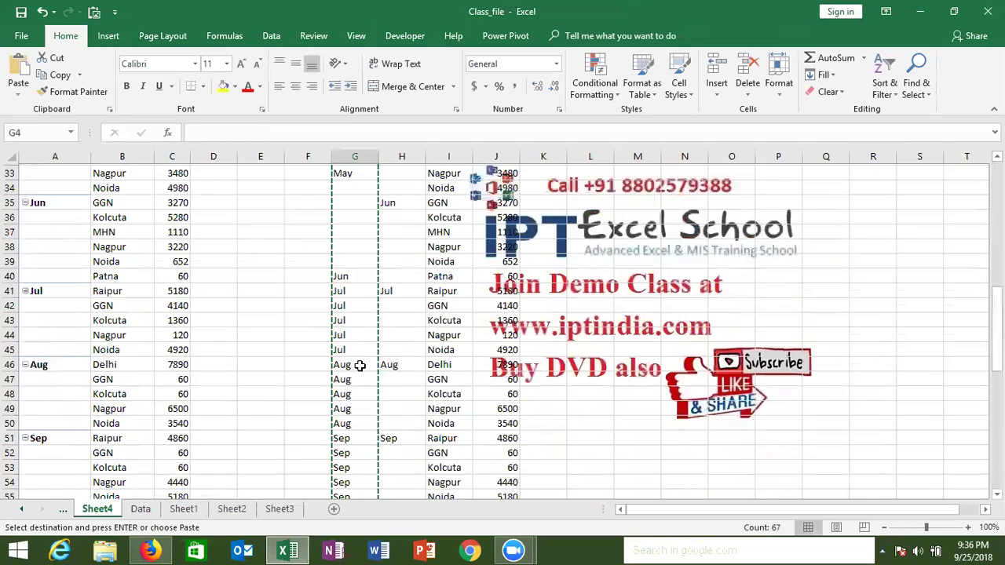
scroll(360, 365, up, 10)
key(Down)
key(Right)
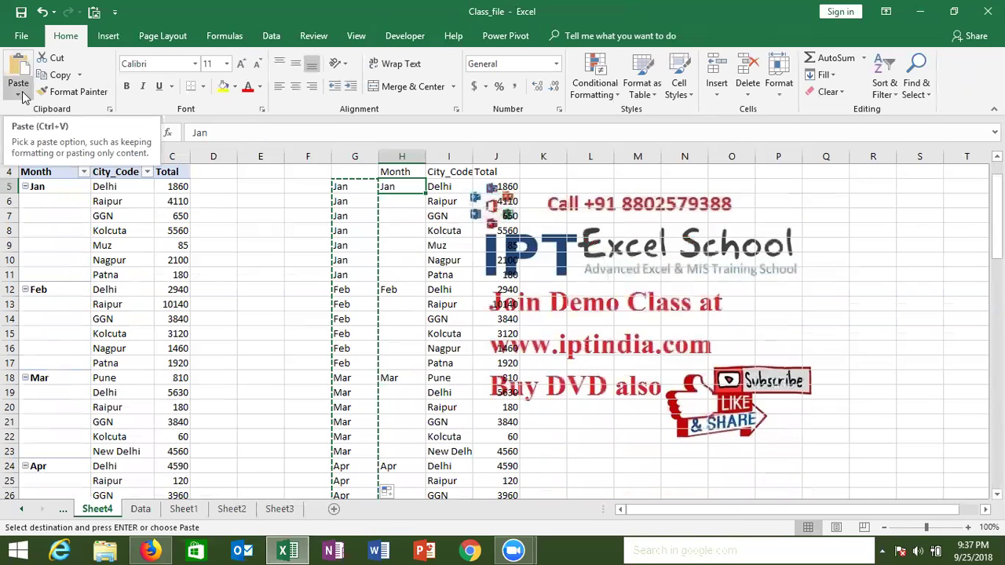
click(22, 98)
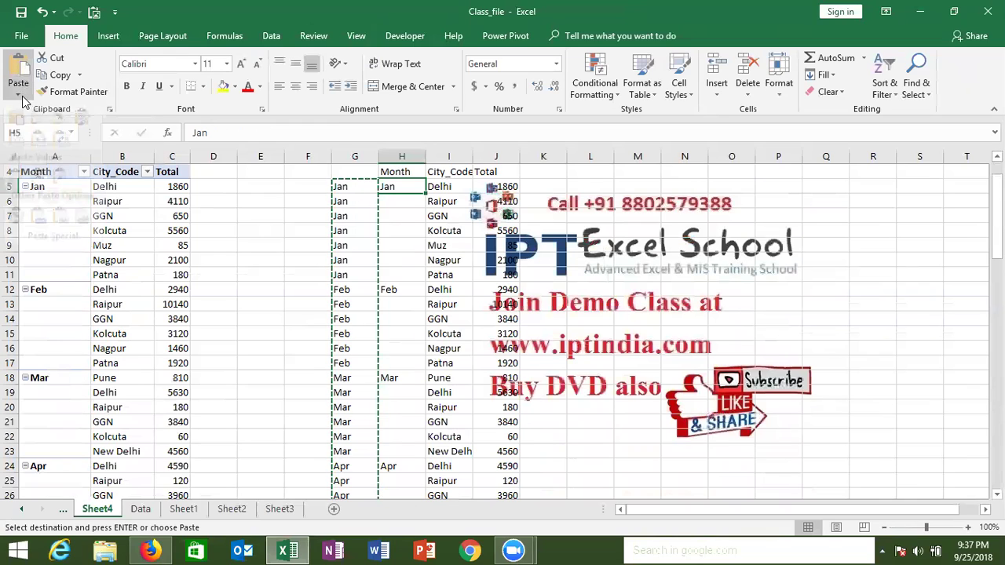
click(16, 192)
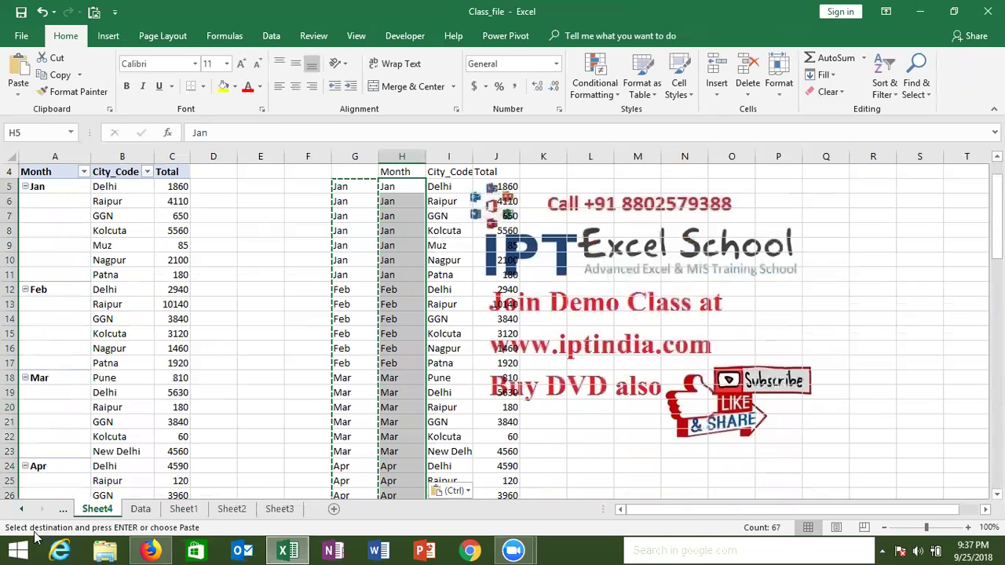
- Look through Sheet1, Sheet2 and Sheet3
click(181, 510)
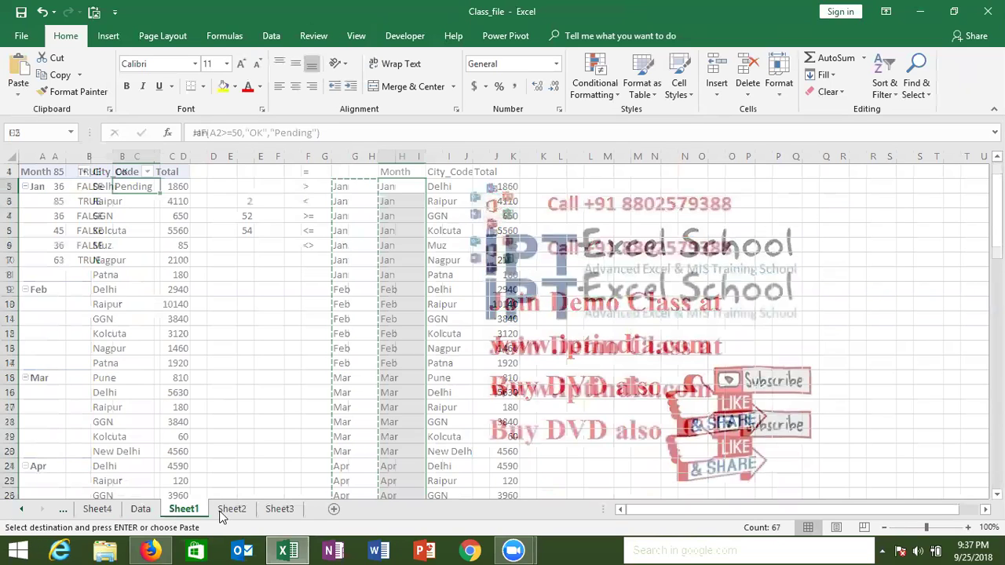
click(231, 510)
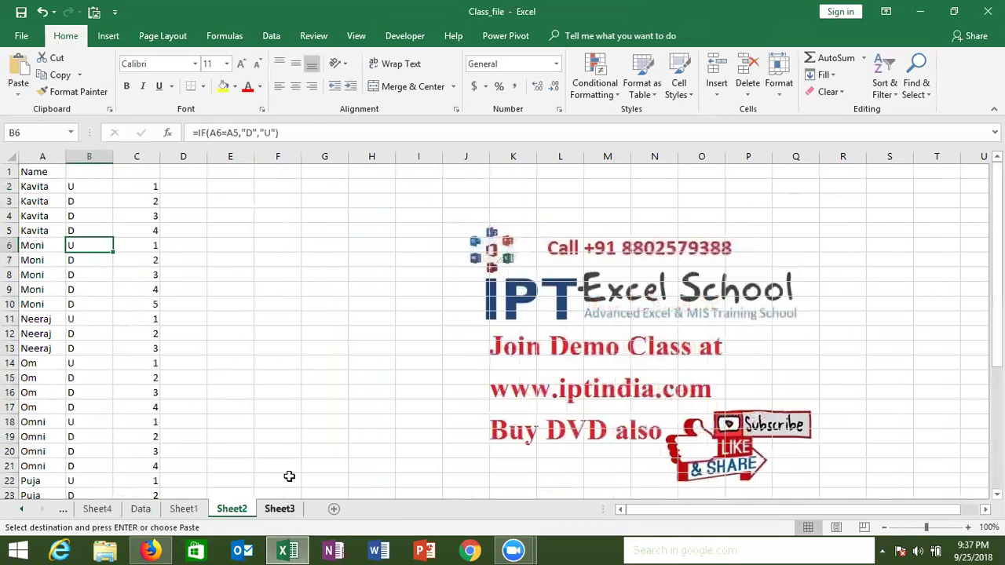
click(326, 174)
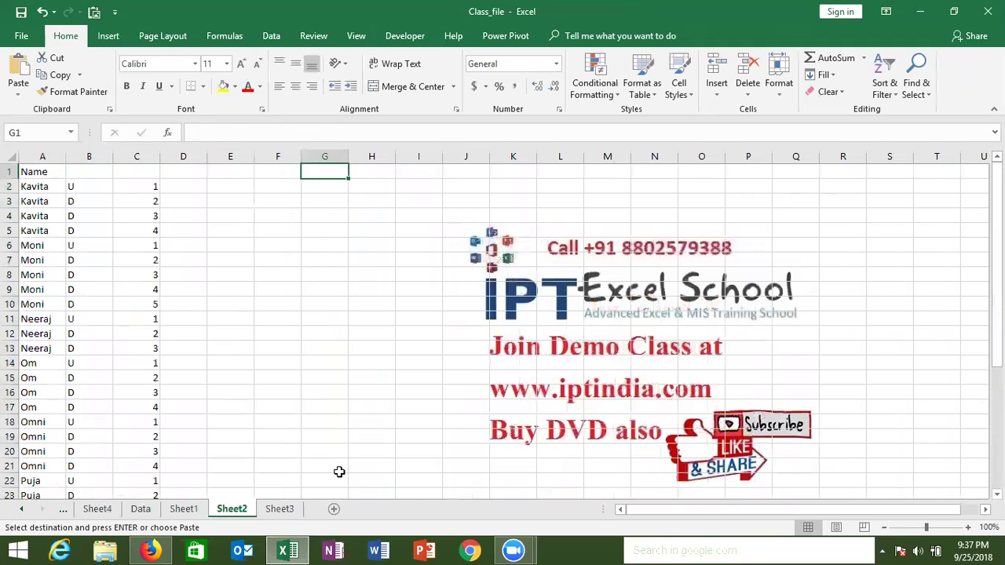
click(292, 510)
- Add a new sheet with headings Sr in A1 and Name in B1
click(331, 503)
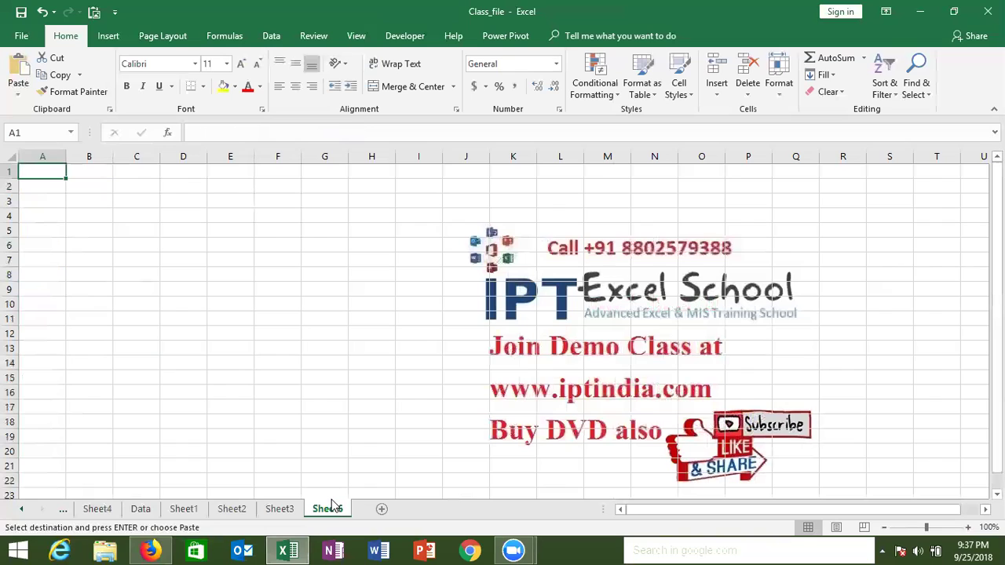
text(ID)
key(Tab)
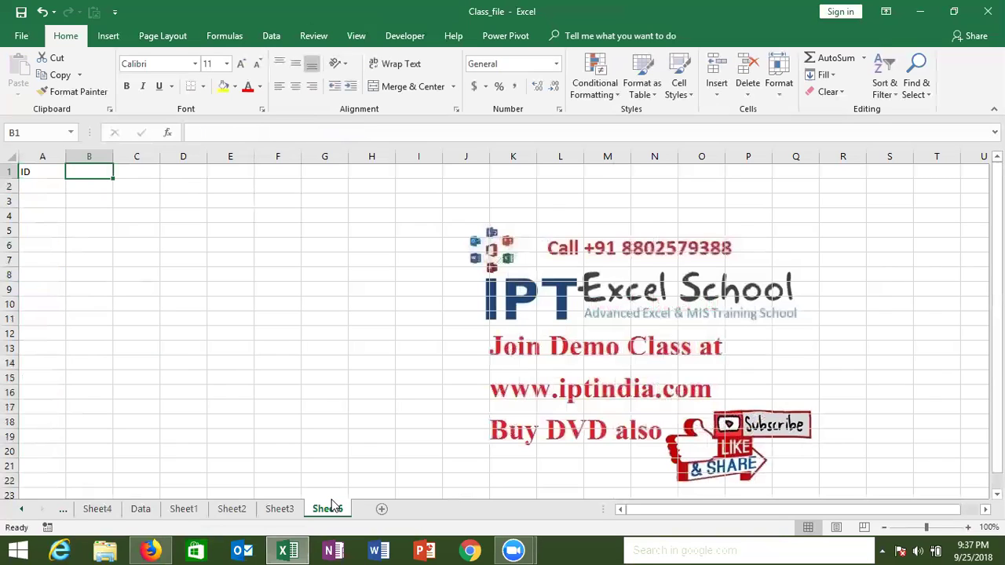
text(Name)
key(Tab)
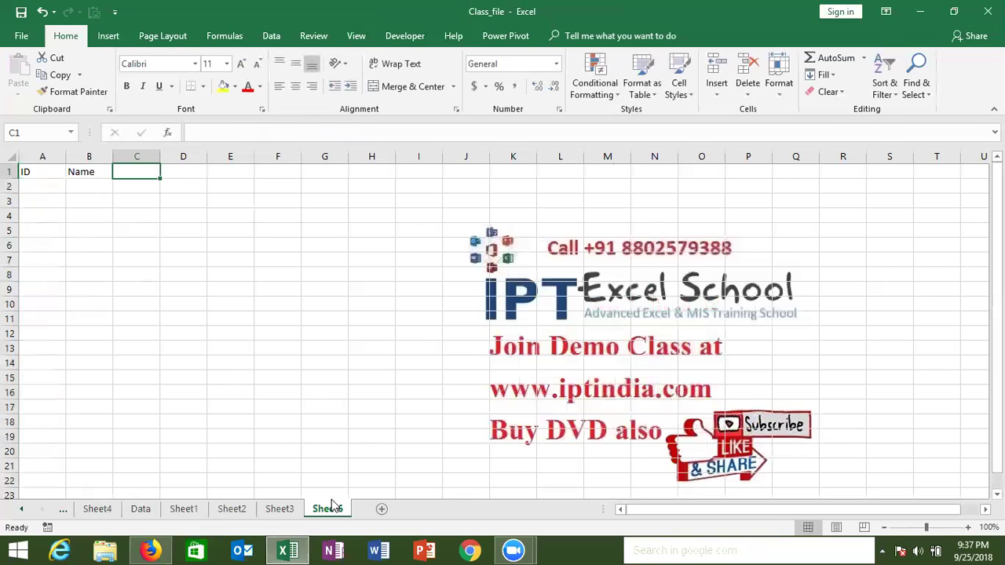
key(Return)
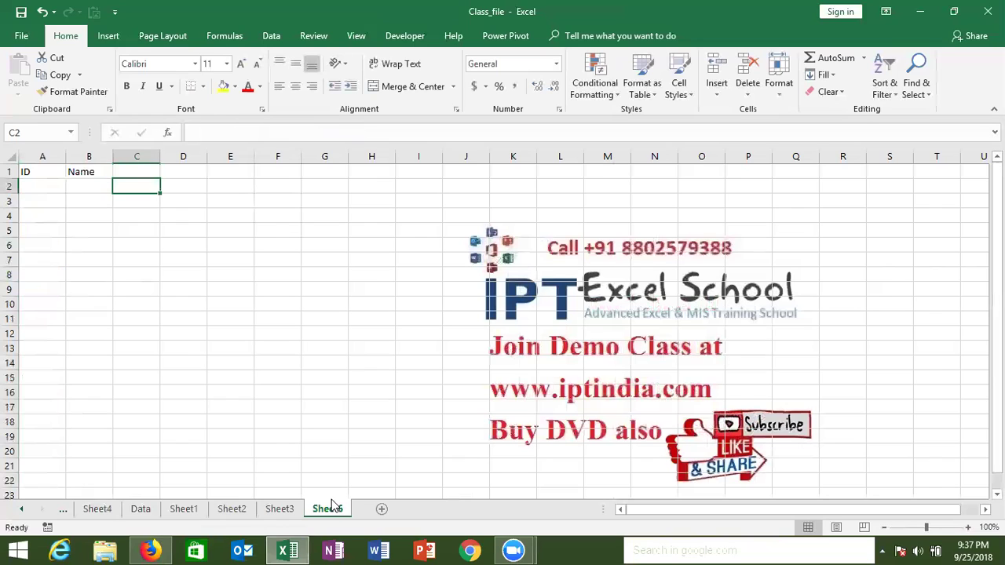
key(Up)
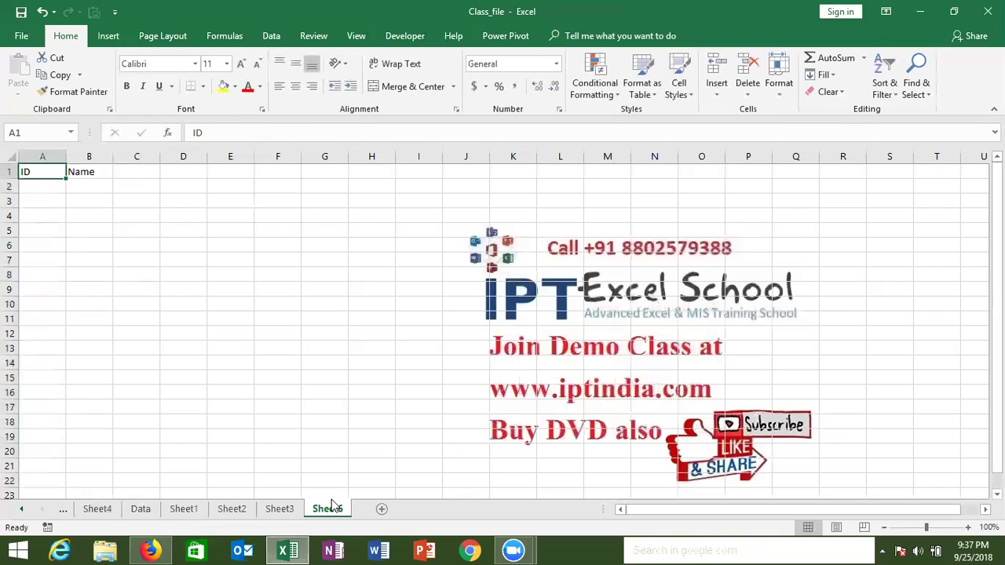
text(Sr)
key(Return)
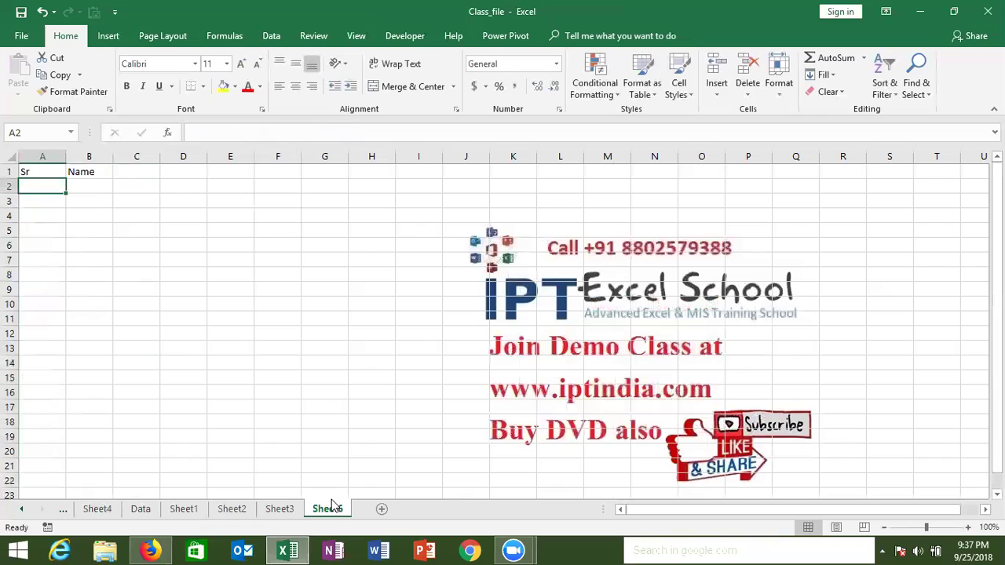
- Enter serial 1 with a name in row 2 and serial 2 with a name in row 3
text(1)
key(Tab)
text(Puja)
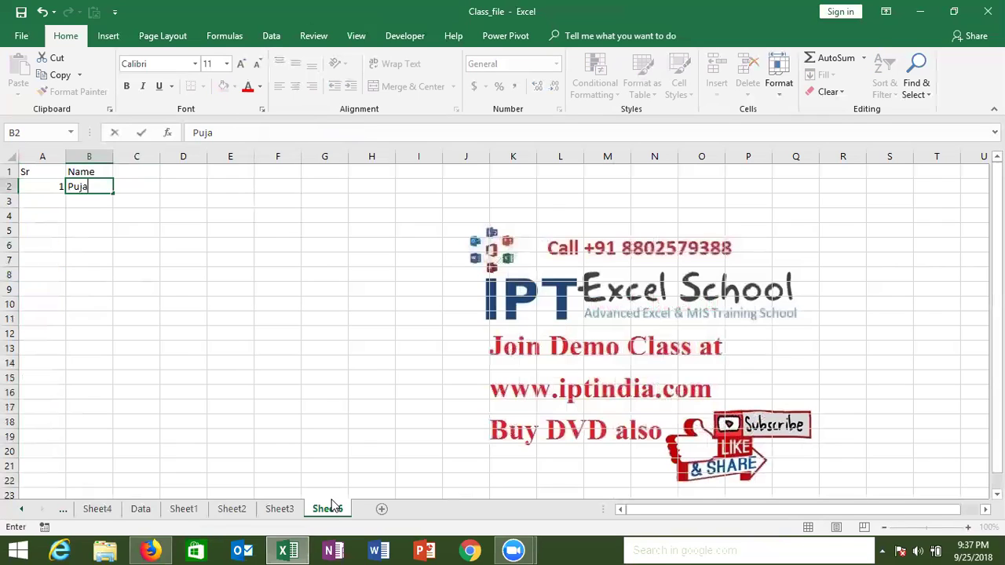
key(Return)
text(2)
key(Tab)
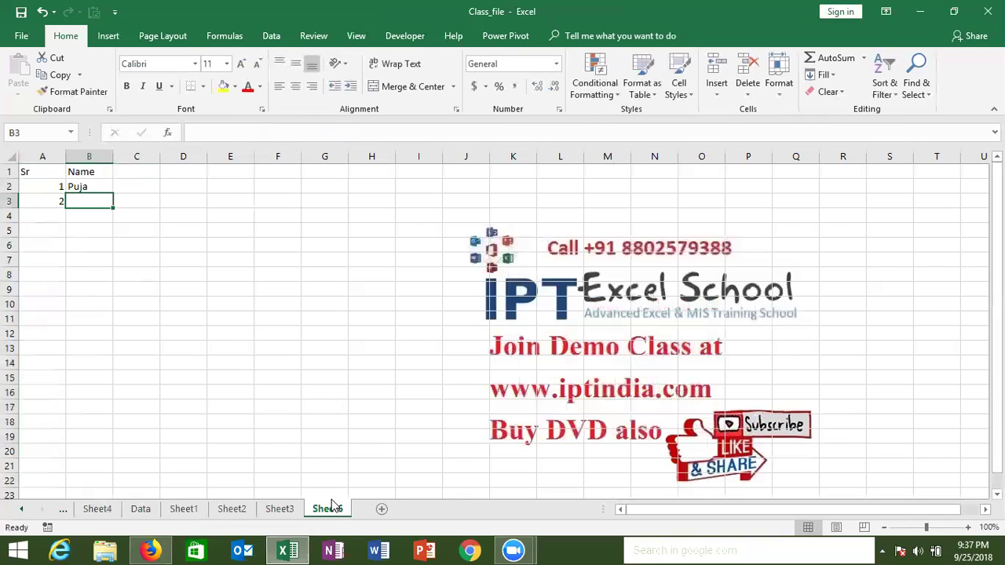
text(Indaer)
key(Tab)
- Clear row 3 and re-enter it as serial 2 with a different name
key(Down)
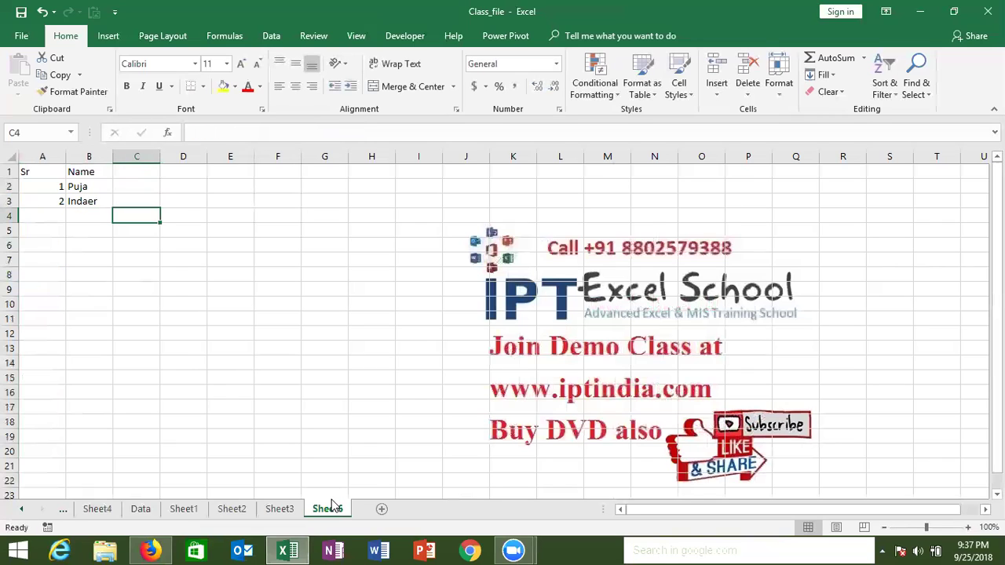
key(Left)
key(Up)
key(Up)
key(Down)
key(Left)
key(shift+Right)
key(Delete)
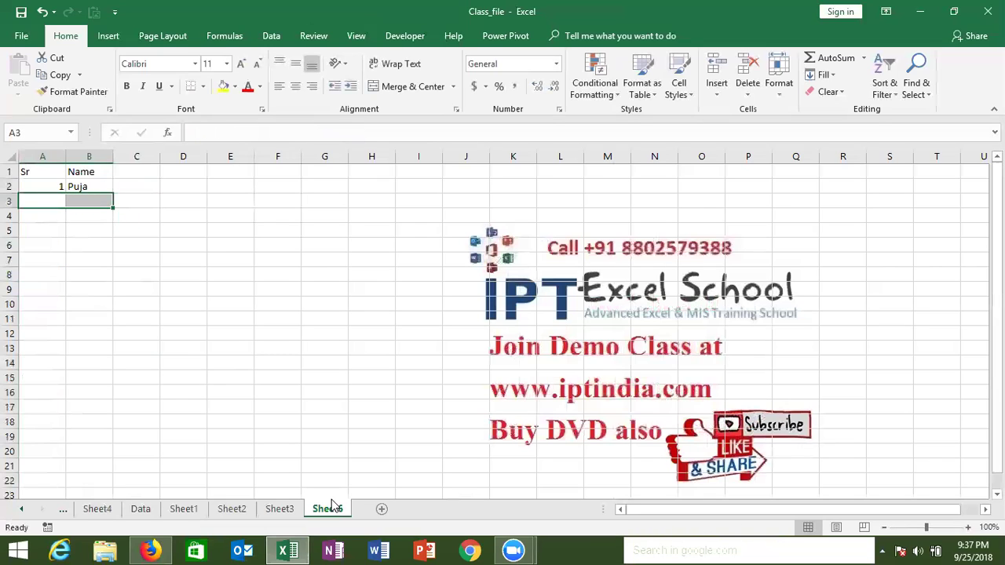
key(Right)
text(om)
key(Return)
key(Up)
key(Left)
text(2)
key(Return)
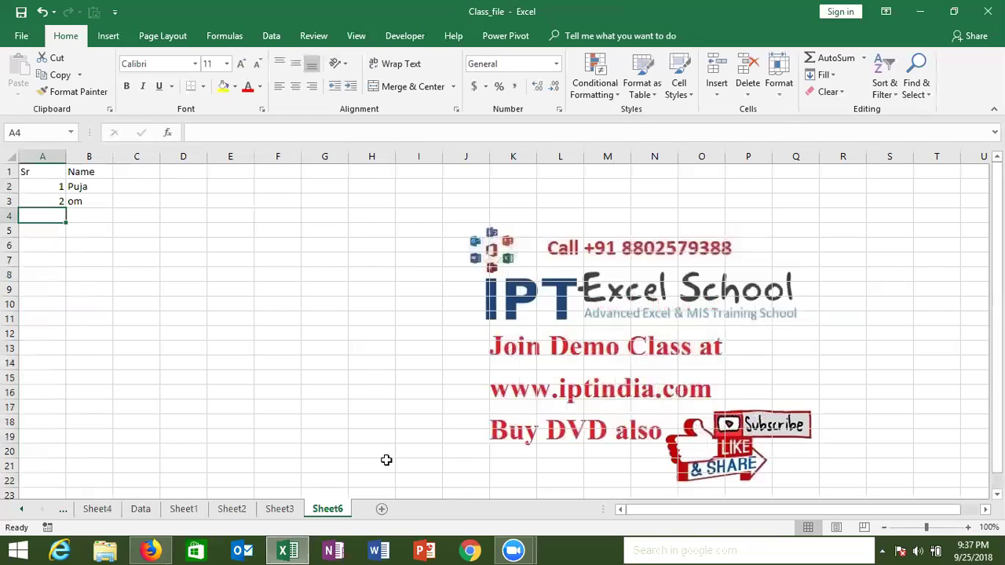
- Enter =IF(B3>0,A2+1,"") in A3 so the serial follows the name in B3
click(90, 197)
click(50, 201)
text(=if)
key(Tab)
key(Right)
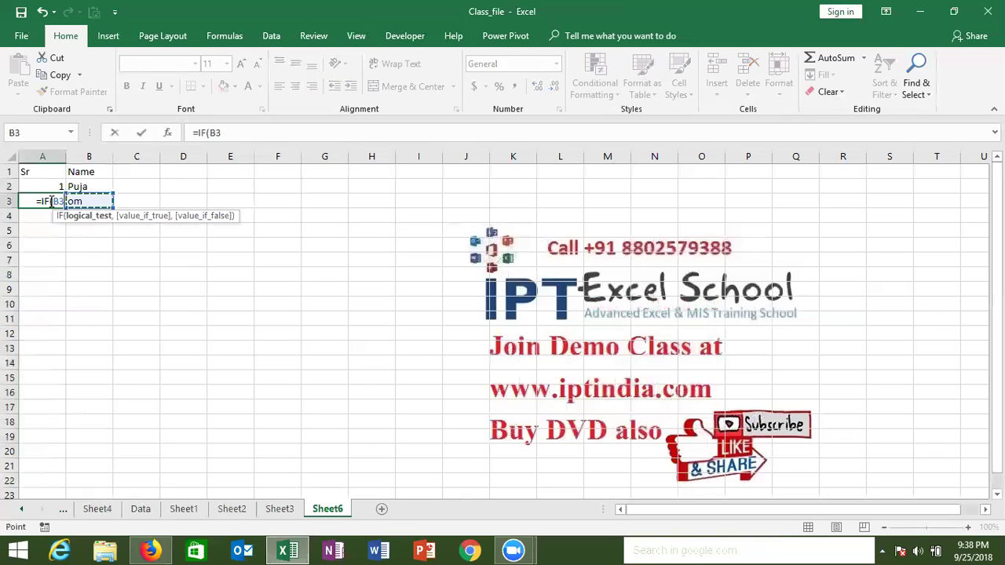
text(>)
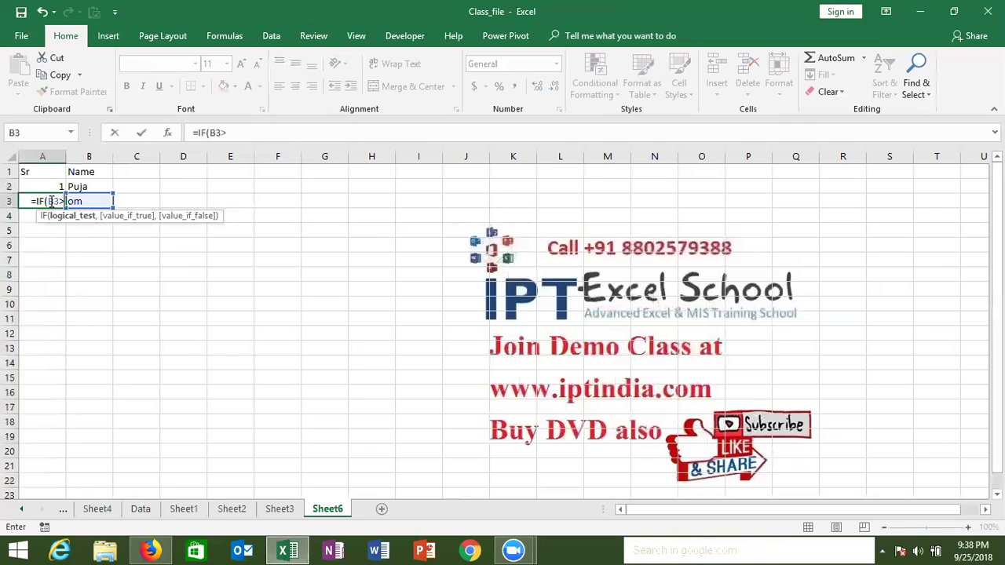
text(0)
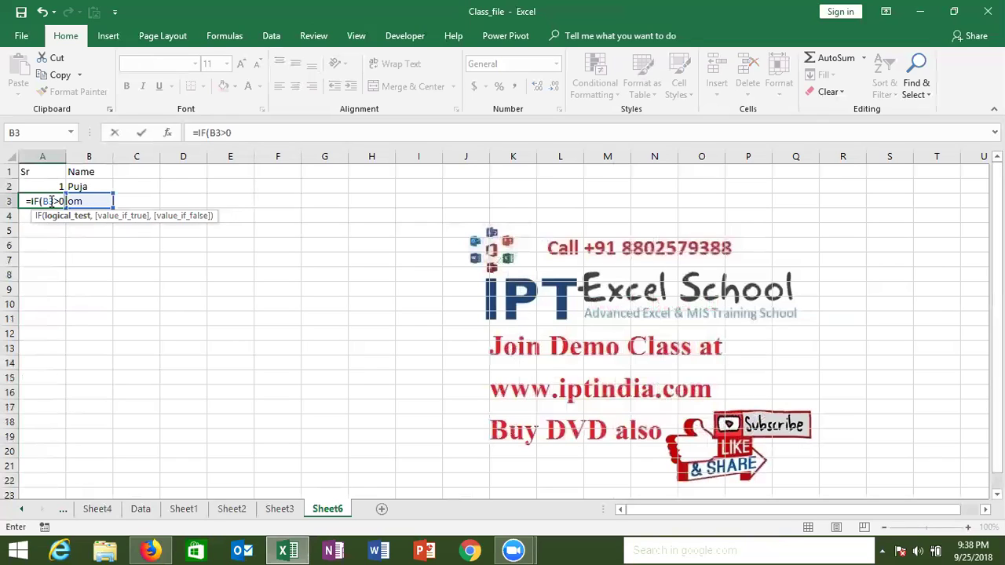
text(,)
key(Up)
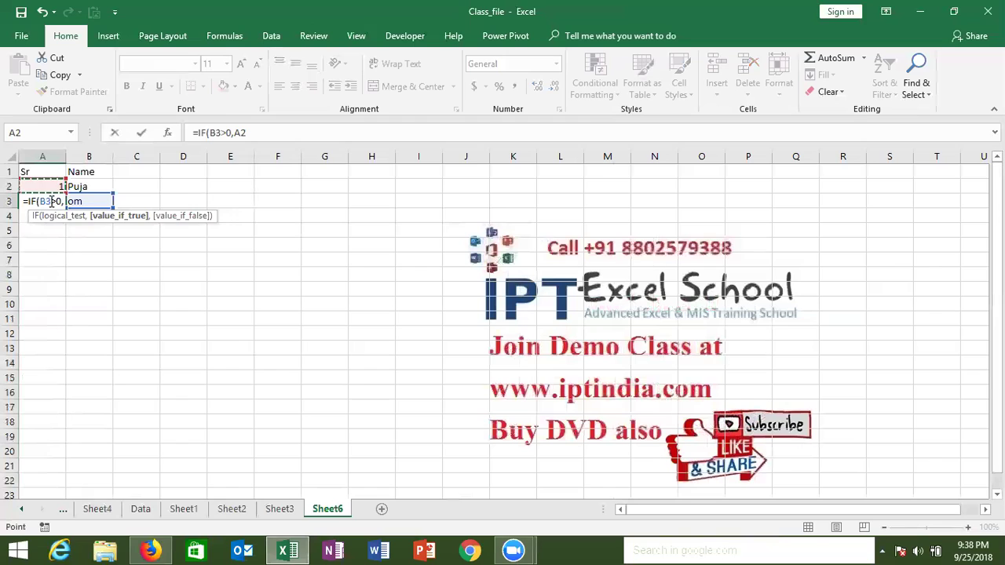
text(+1,""))
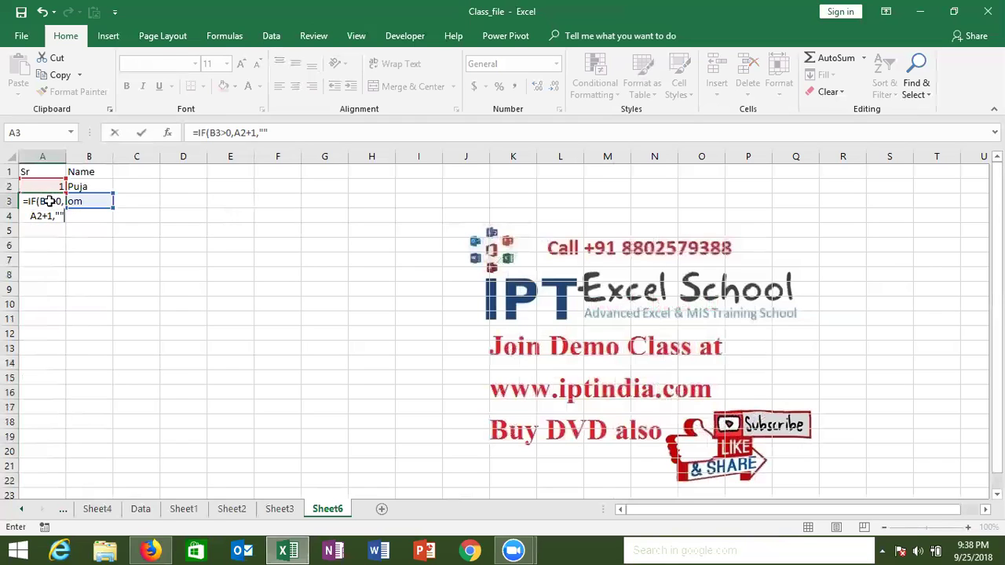
key(ctrl+Return)
- Fill the A3 serial formula down through A20
double_click(49, 201)
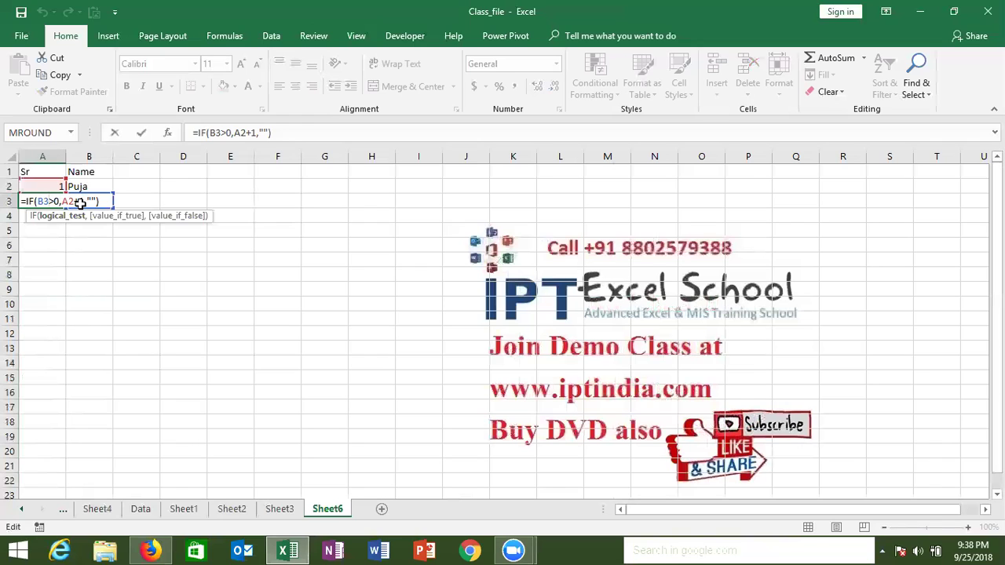
key(Return)
key(Up)
drag(66, 209, 81, 450)
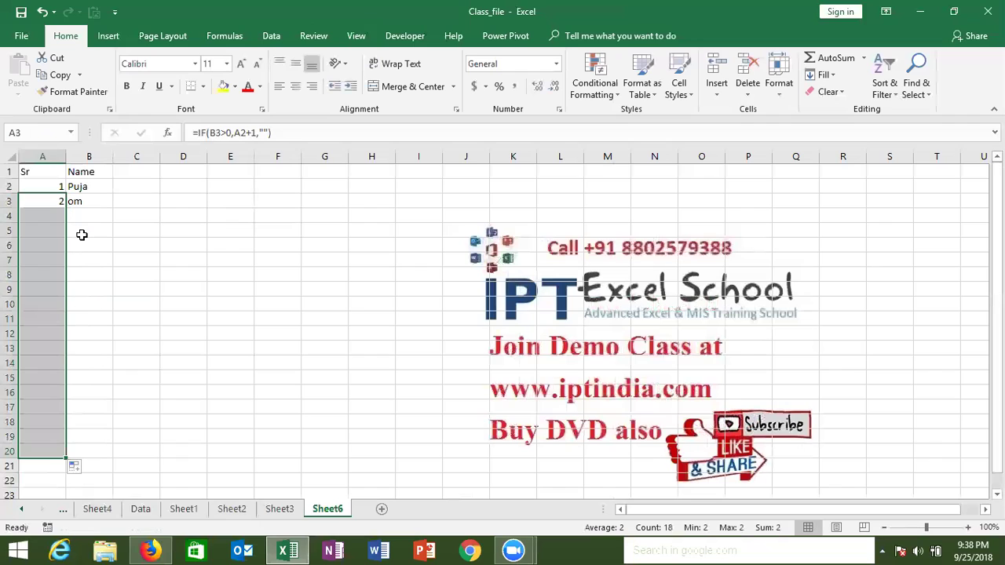
click(86, 220)
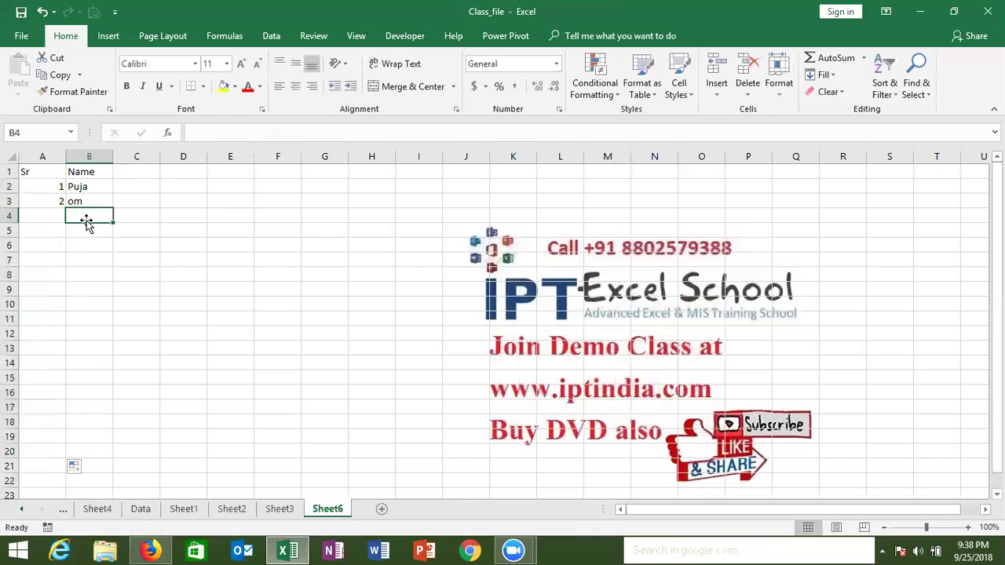
- Enter the names Inder, Kavita and Duvya in B4 to B6
text(Inder)
key(Return)
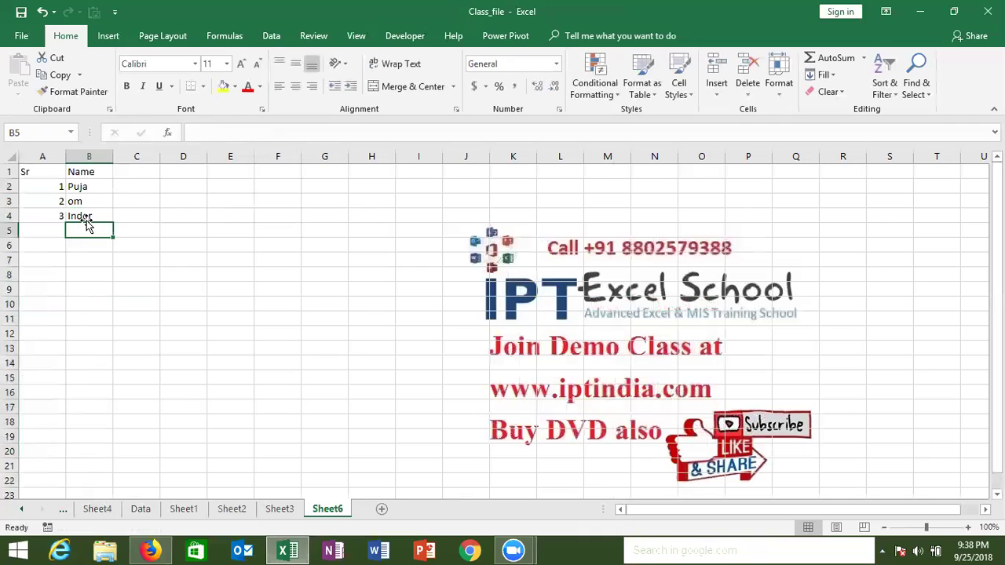
text(Kavita)
key(Return)
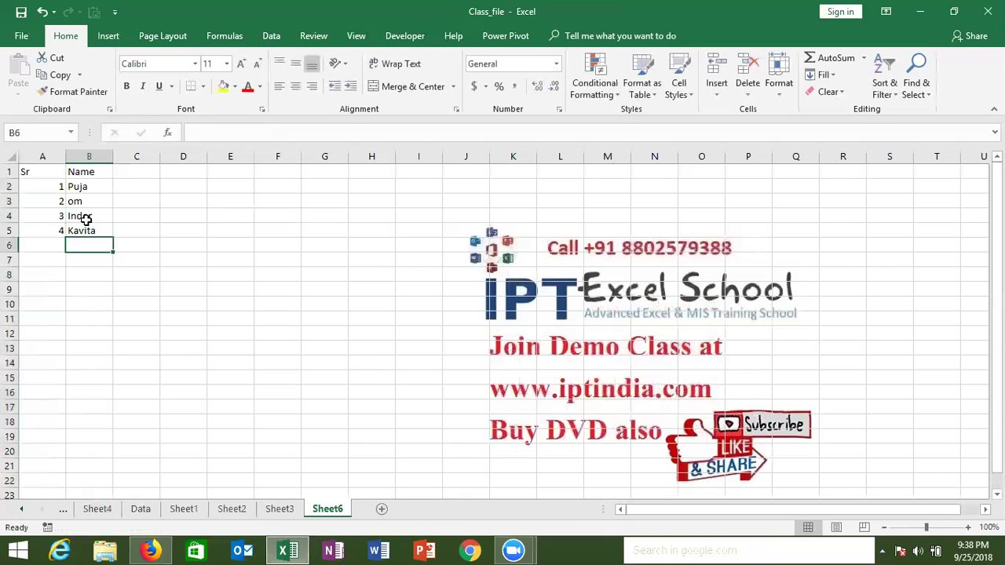
text(Du)
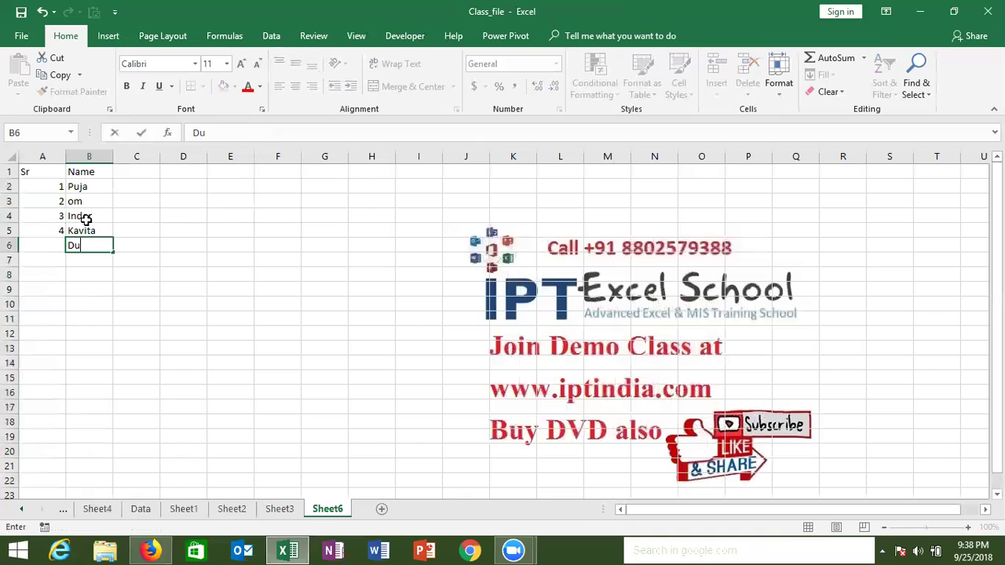
text(vya)
key(Return)
- Correct the misspelled name in B6 to Divya
key(Up)
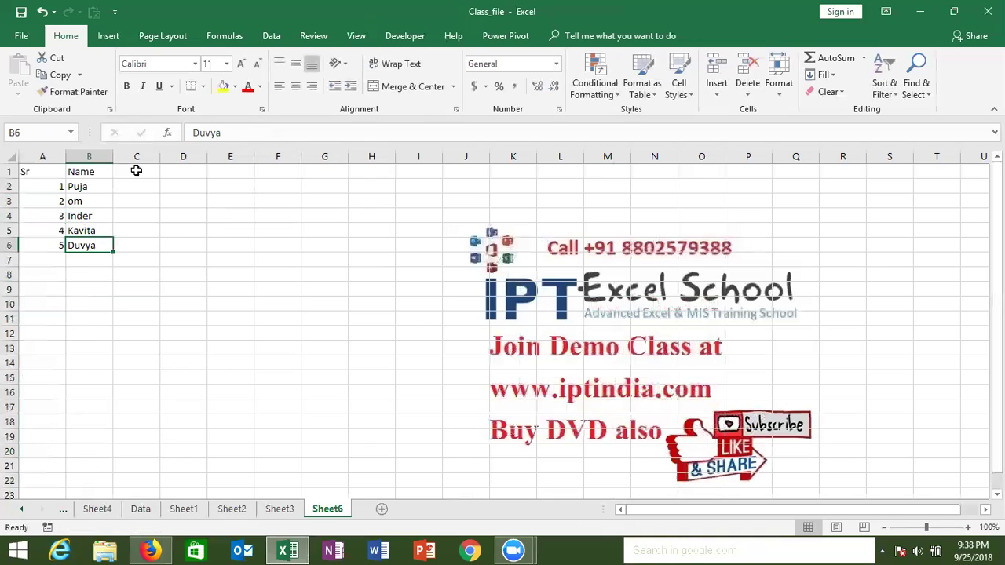
click(201, 133)
key(Delete)
text(i)
key(Return)
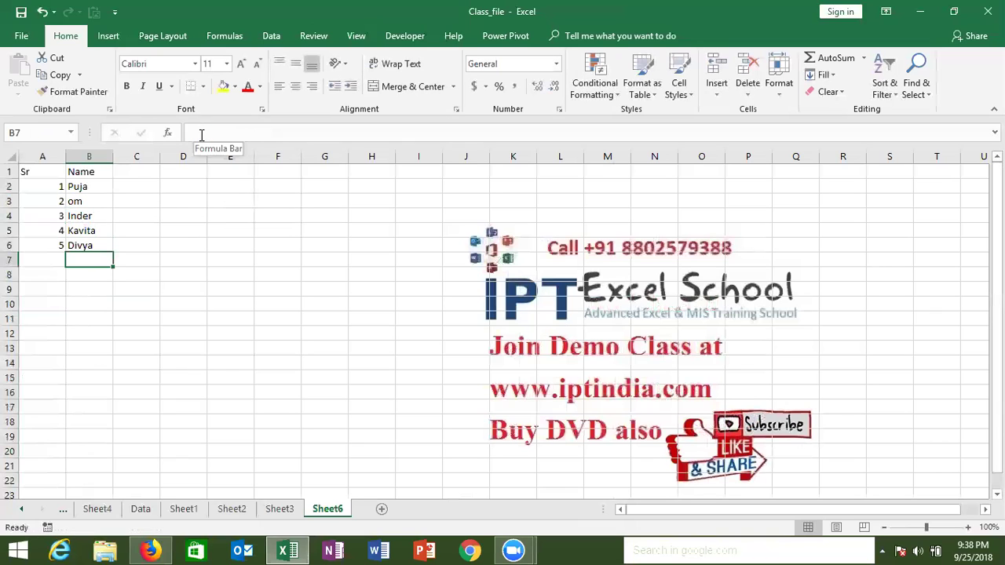
- Leave row 7 blank and enter Divya in B8, where A8 shows #VALUE!
key(Down)
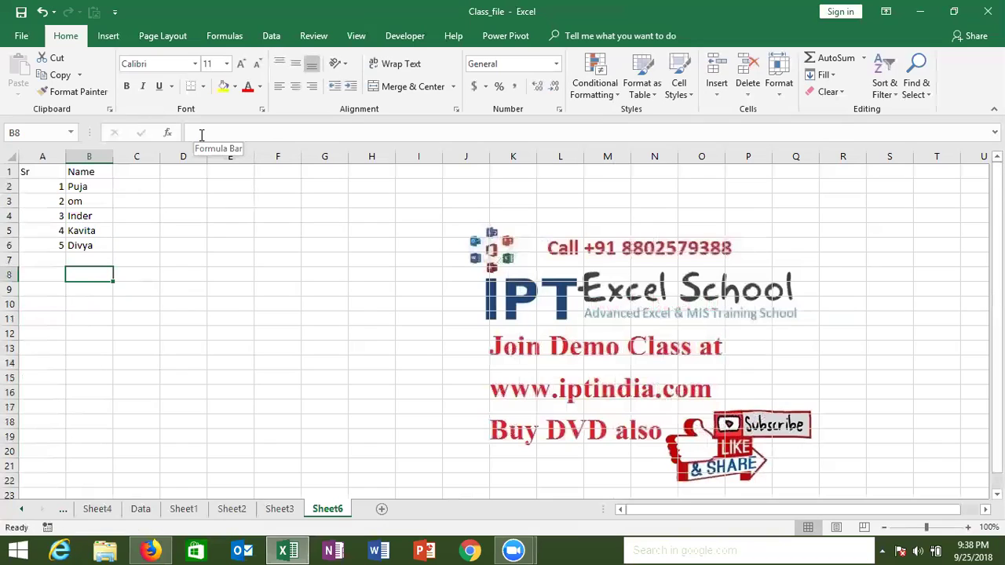
text(Divya)
key(Return)
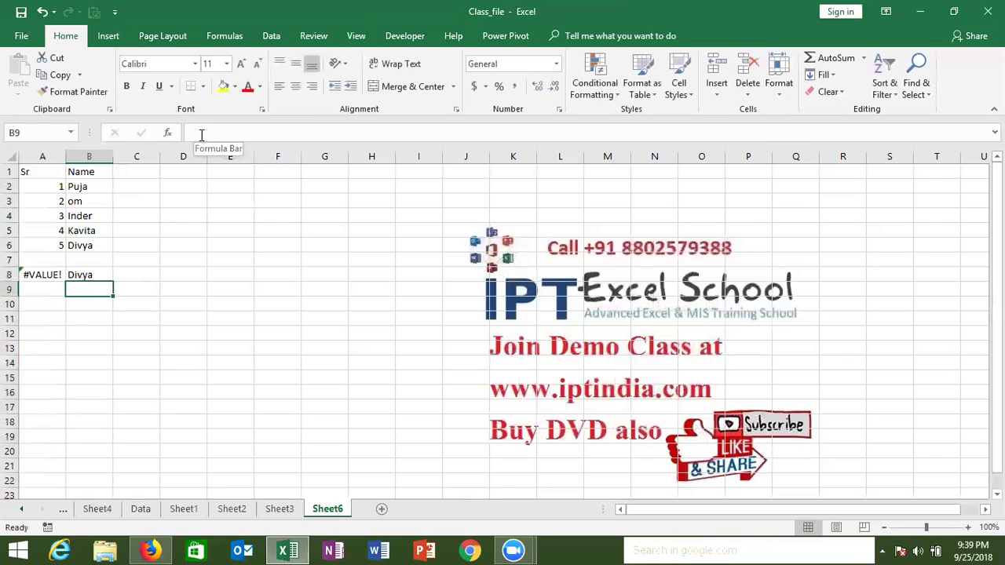
click(49, 276)
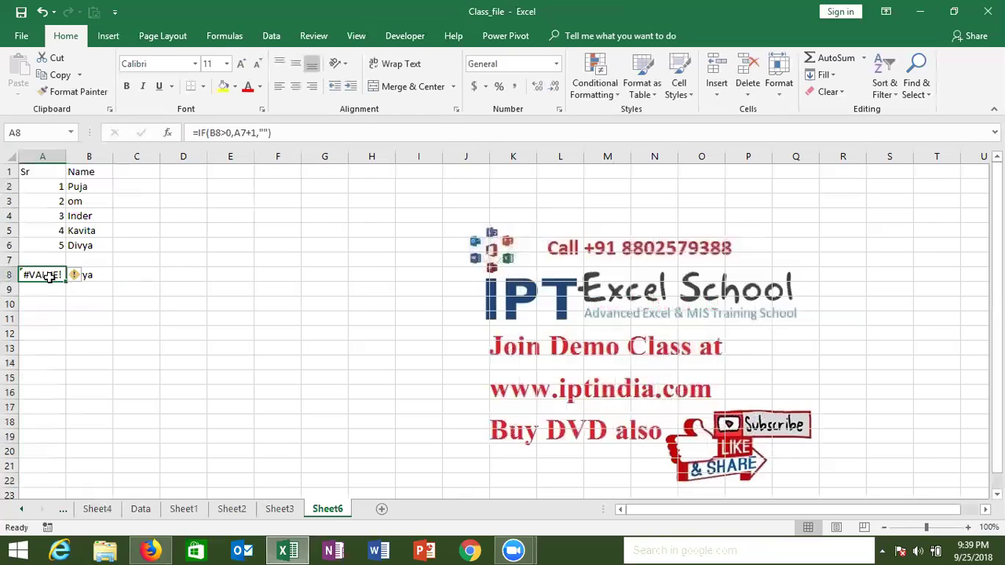
click(150, 184)
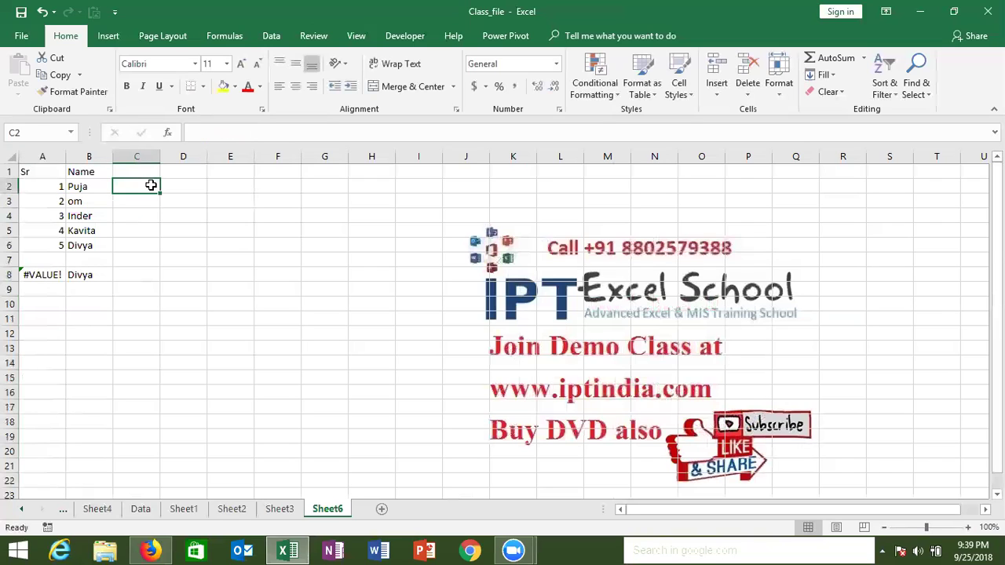
- Enter =MAX(A:A) in C2 to show the highest serial number
text(=max)
key(Tab)
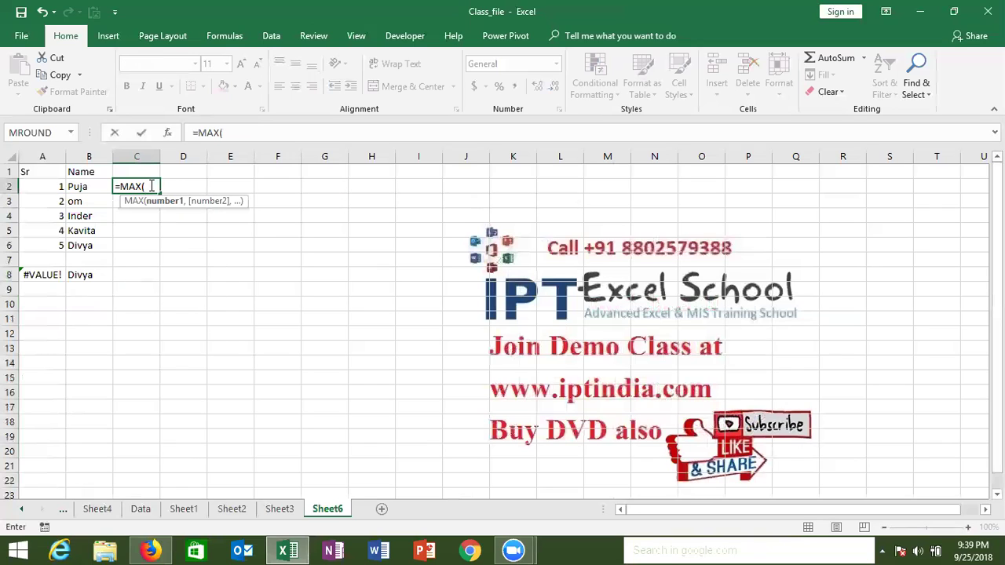
key(BackSpace)
key(BackSpace)
key(BackSpace)
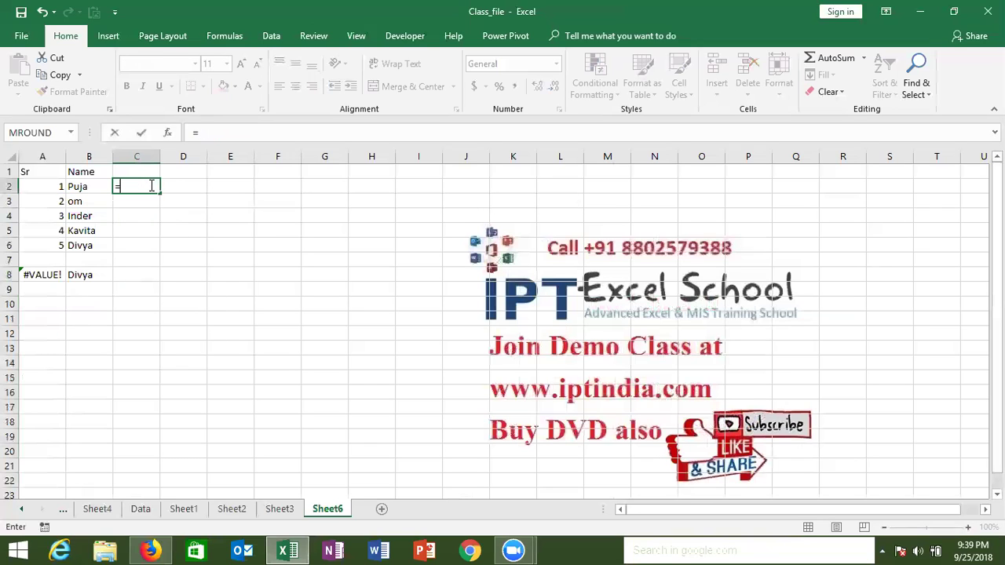
text(max)
key(Tab)
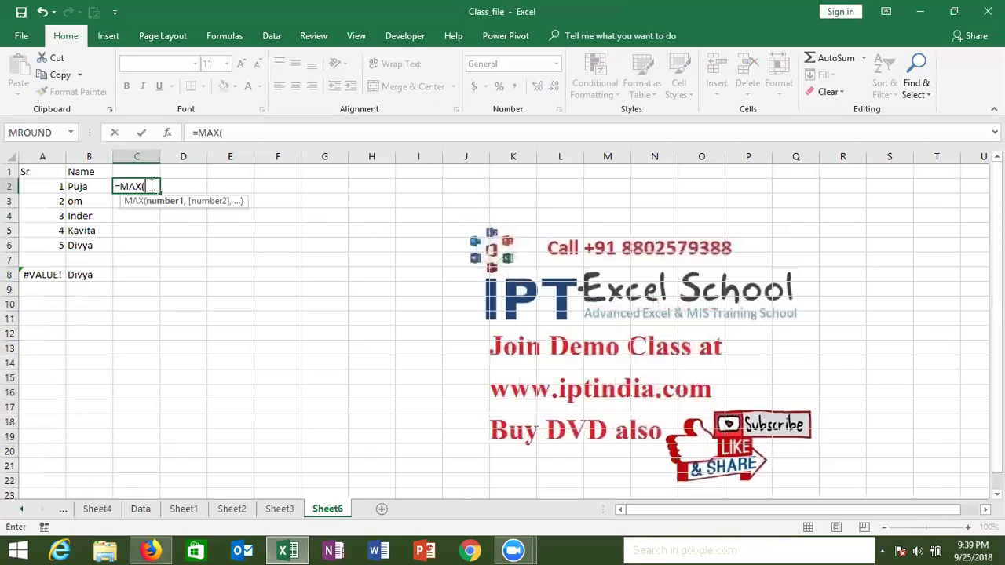
click(59, 154)
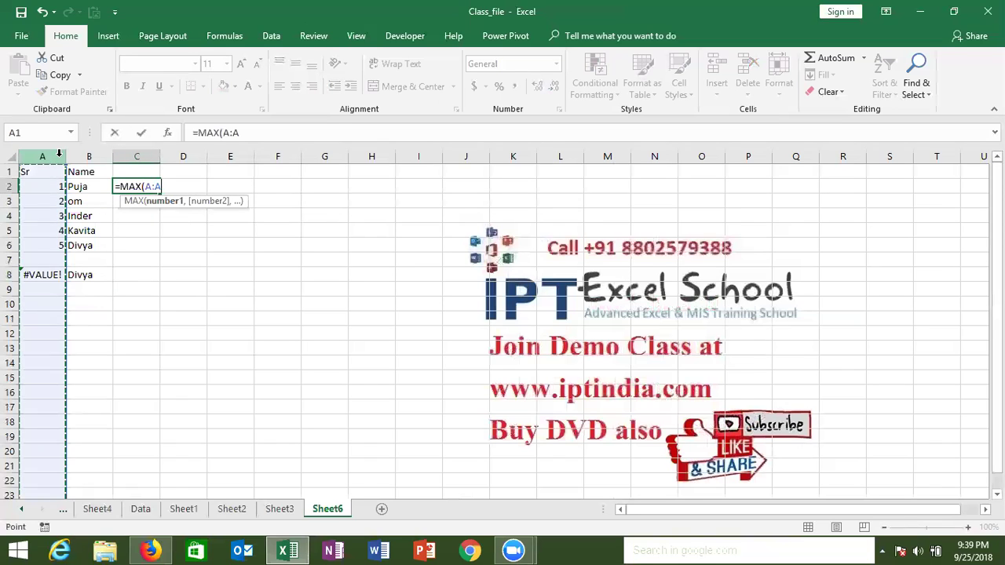
key(Return)
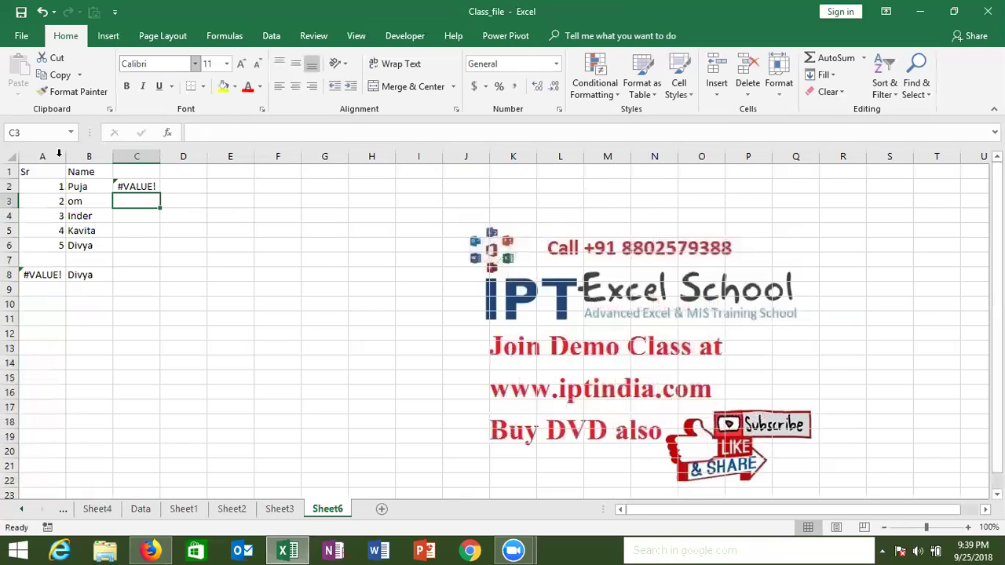
- Clear the duplicate Divya from B8 so C2 reads 5
click(78, 274)
key(Delete)
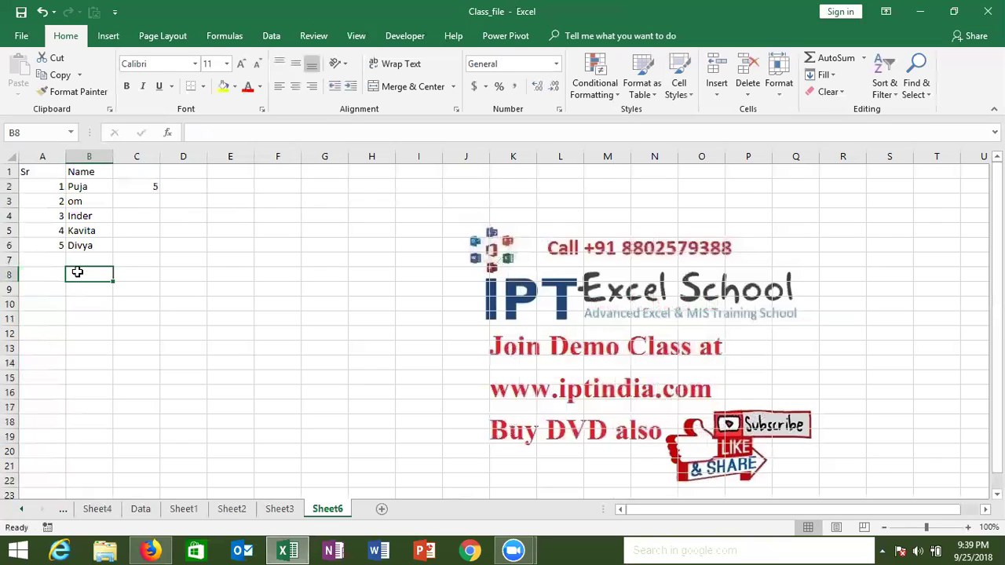
click(151, 183)
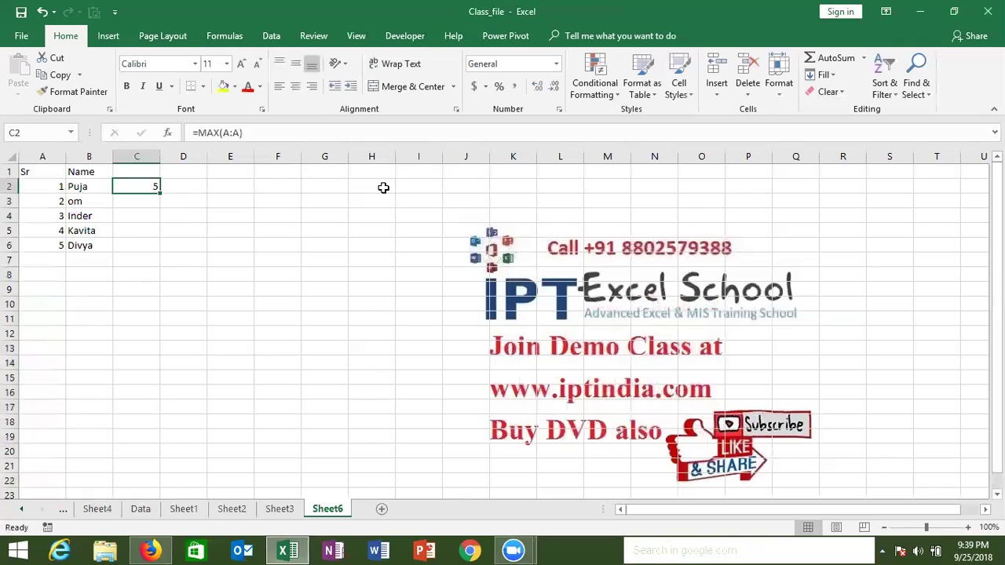
- Enter =IF(B2>0,MAX(C1:C1)+1,"") in C2 and copy it into C3
text(=IF()
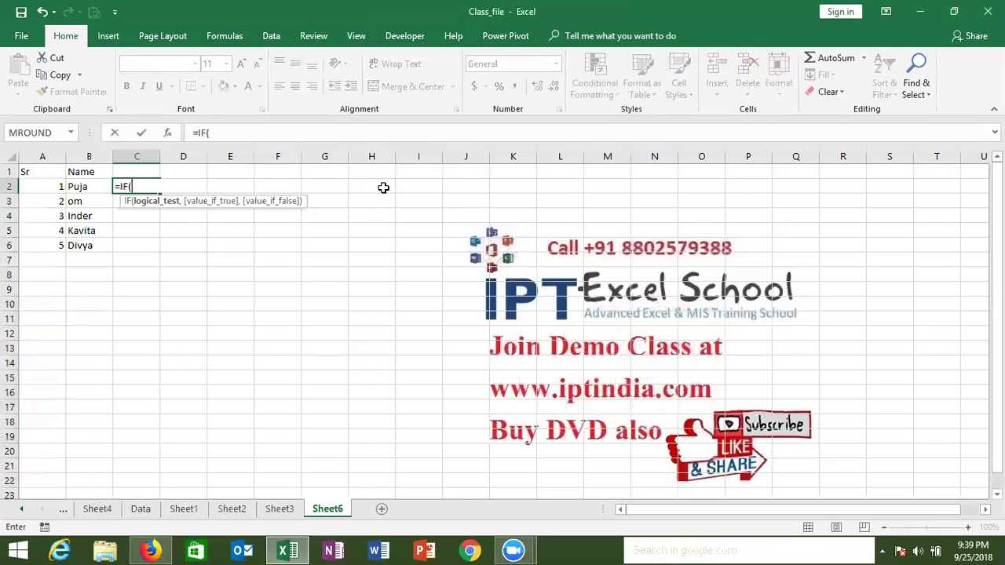
click(72, 186)
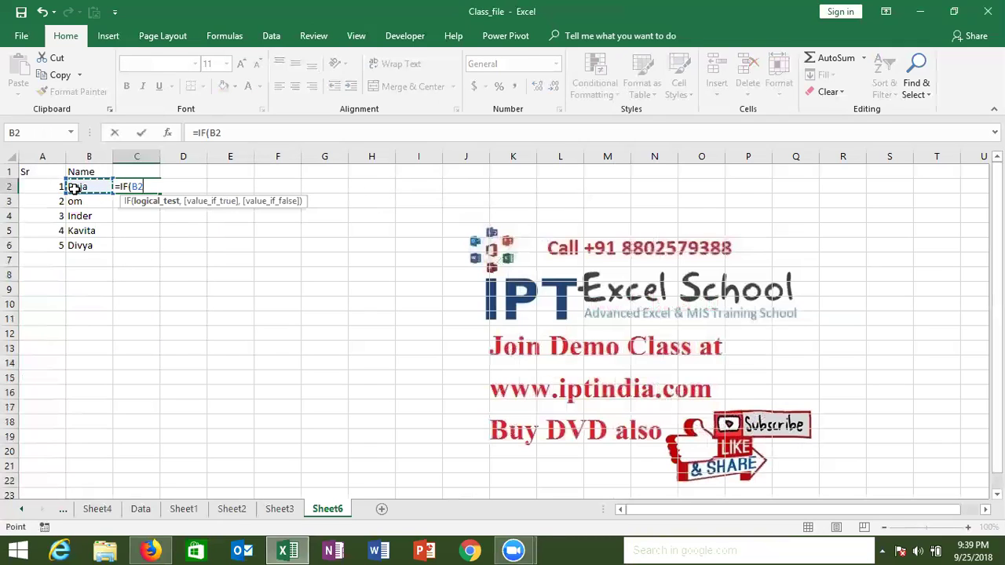
text(>0,MAX)
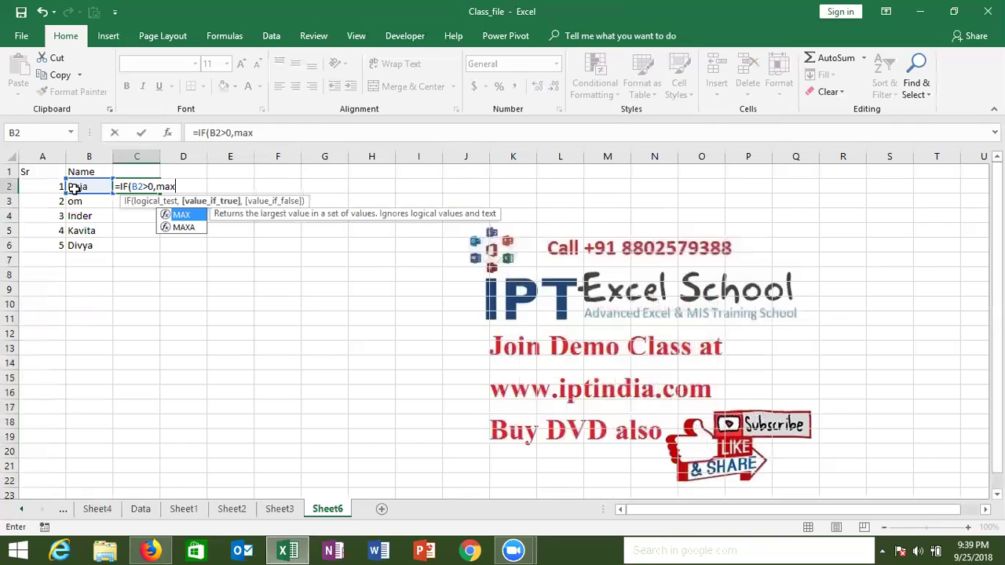
text(()
key(Up)
key(F8)
text())
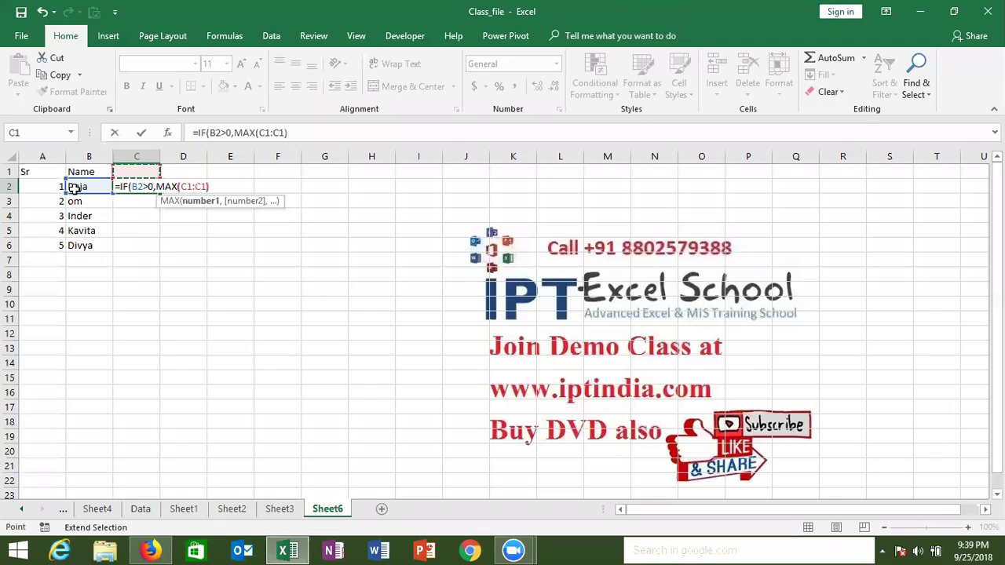
text(+1,"")
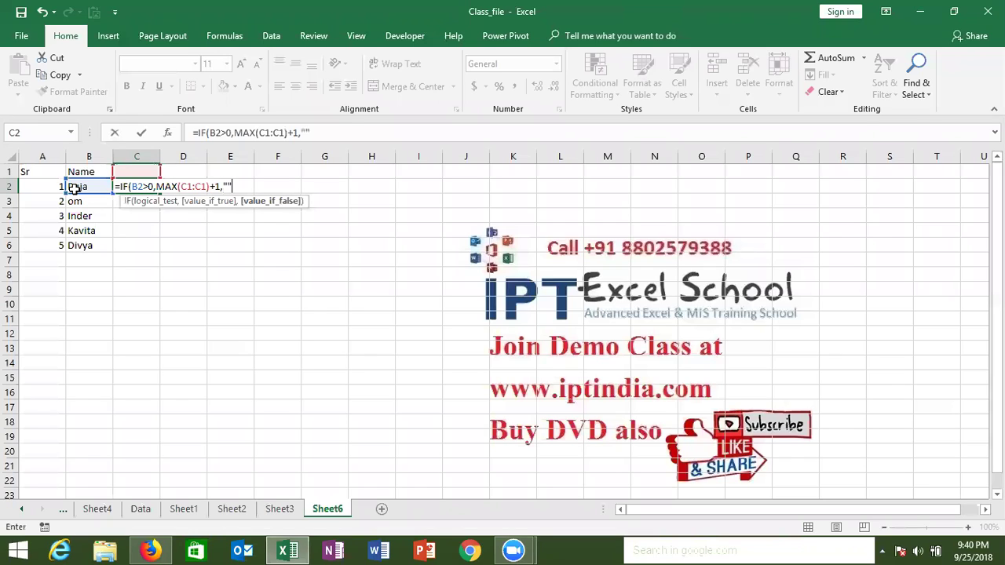
text())
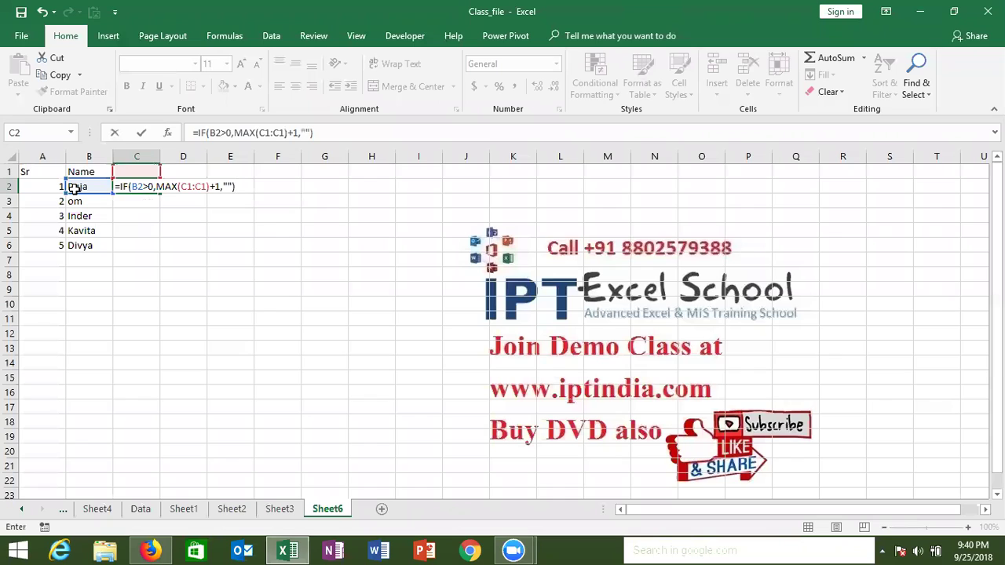
key(Return)
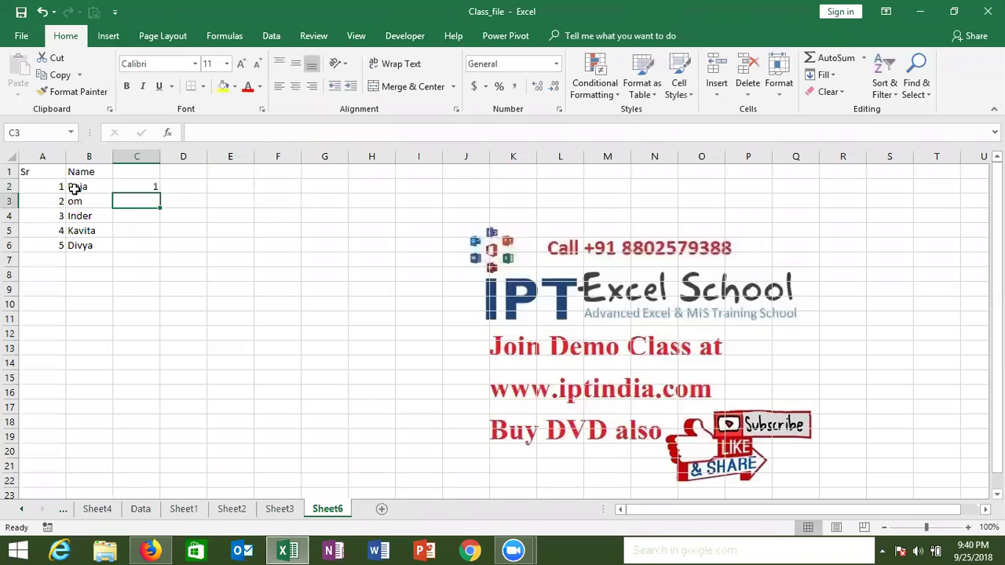
key(ctrl+d)
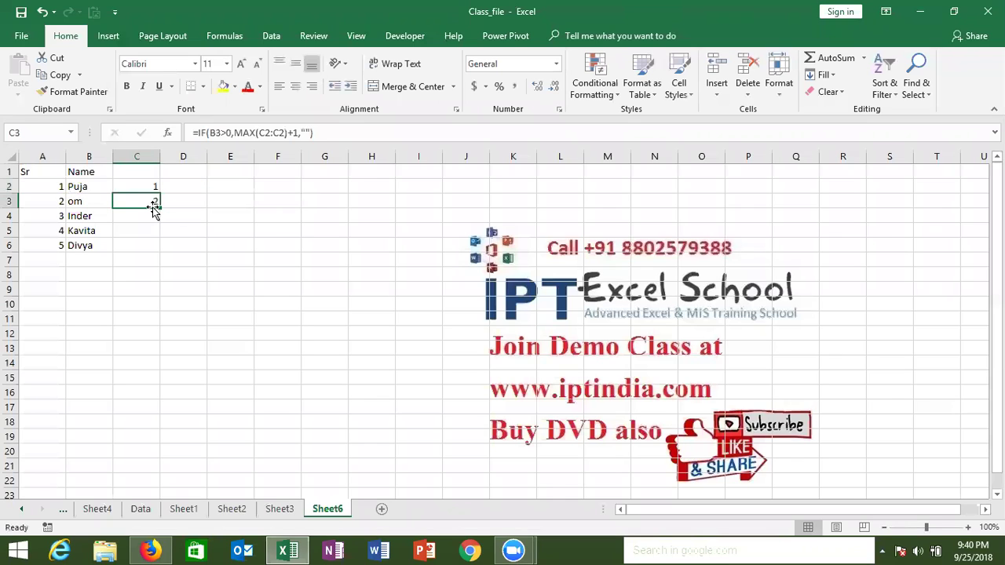
- Lock the C1 reference as $C$1 in C2's formula and recopy it into C3
click(154, 187)
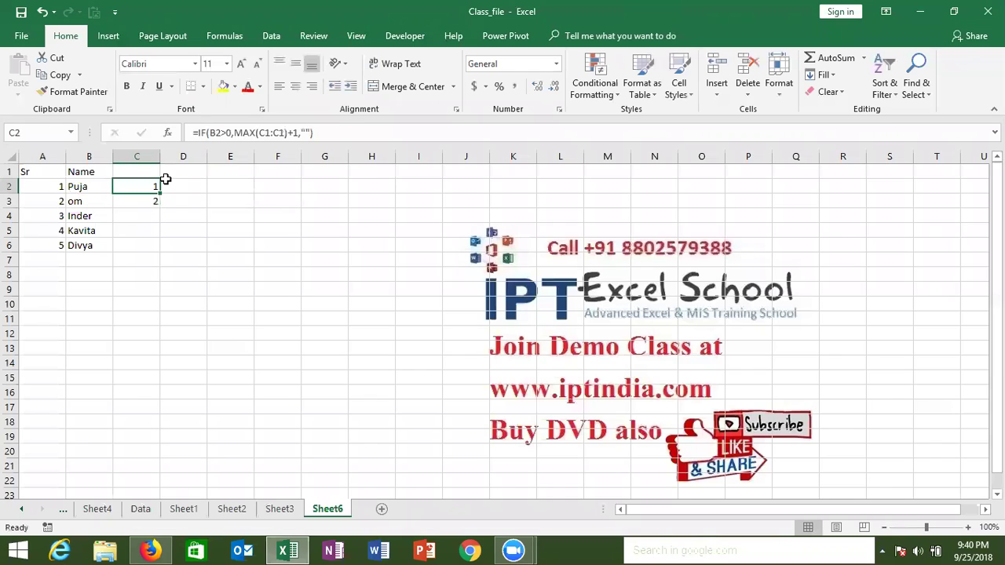
click(263, 132)
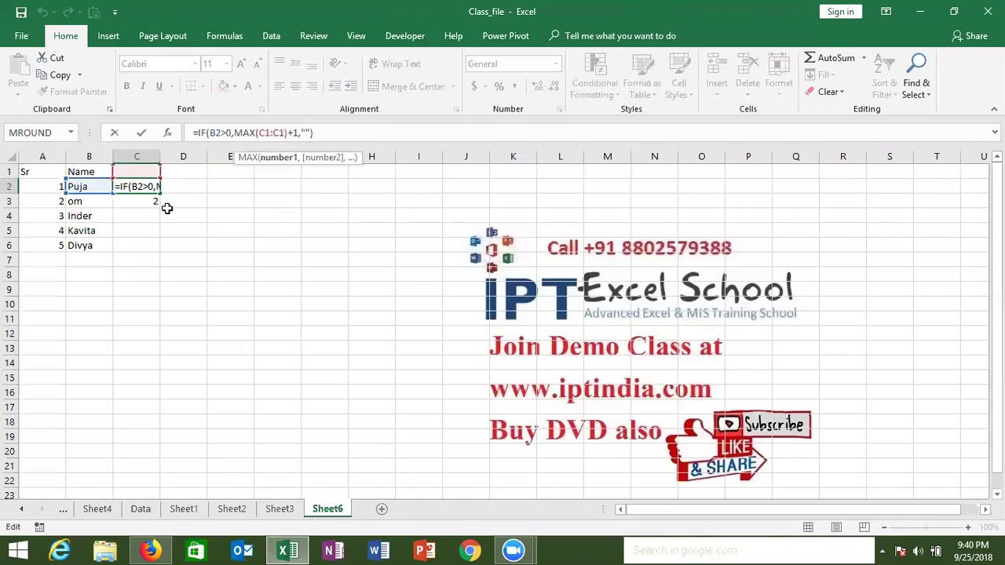
key(F4)
key(Return)
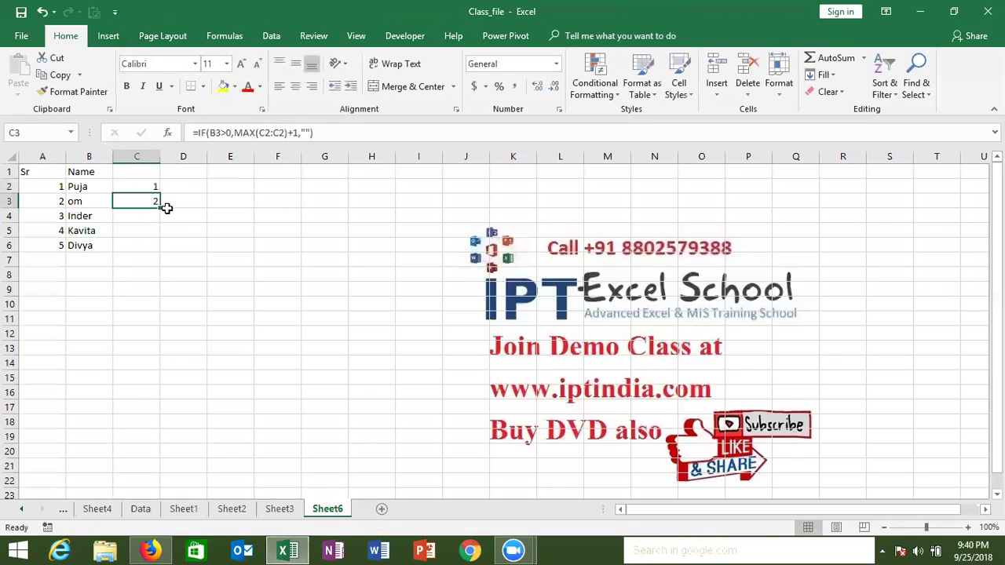
key(ctrl+d)
double_click(149, 200)
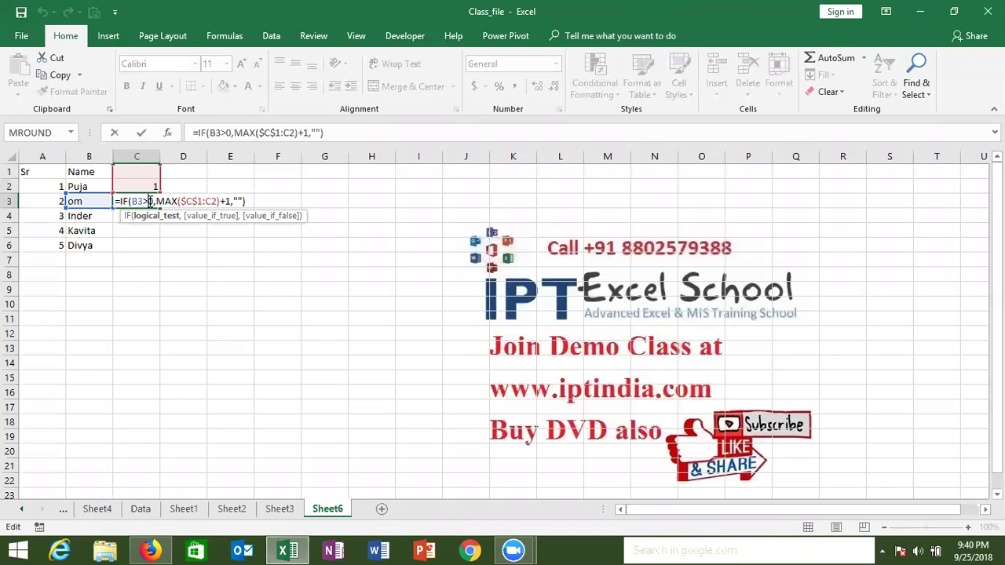
key(Escape)
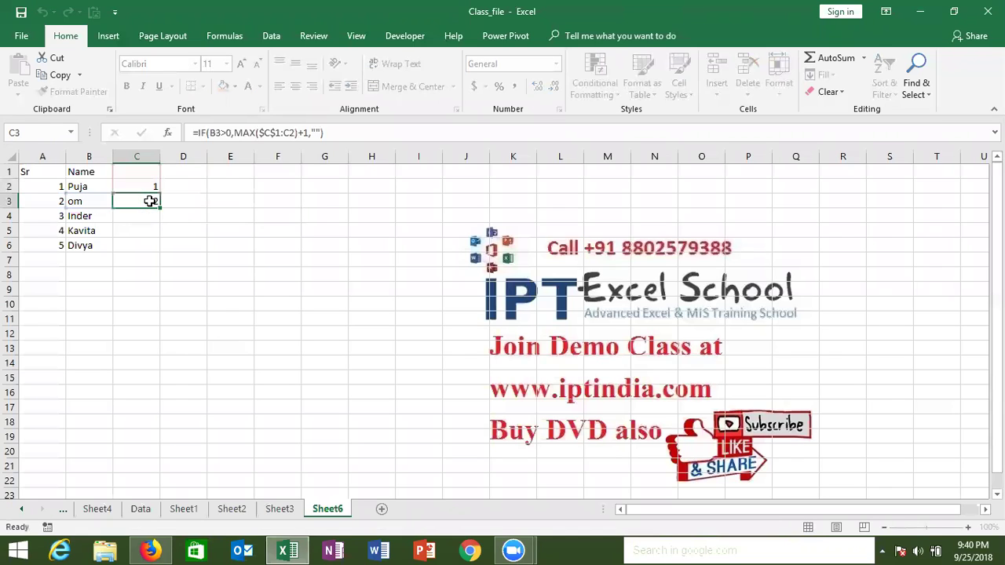
- Fill the IF/MAX serial formula down column C
double_click(159, 203)
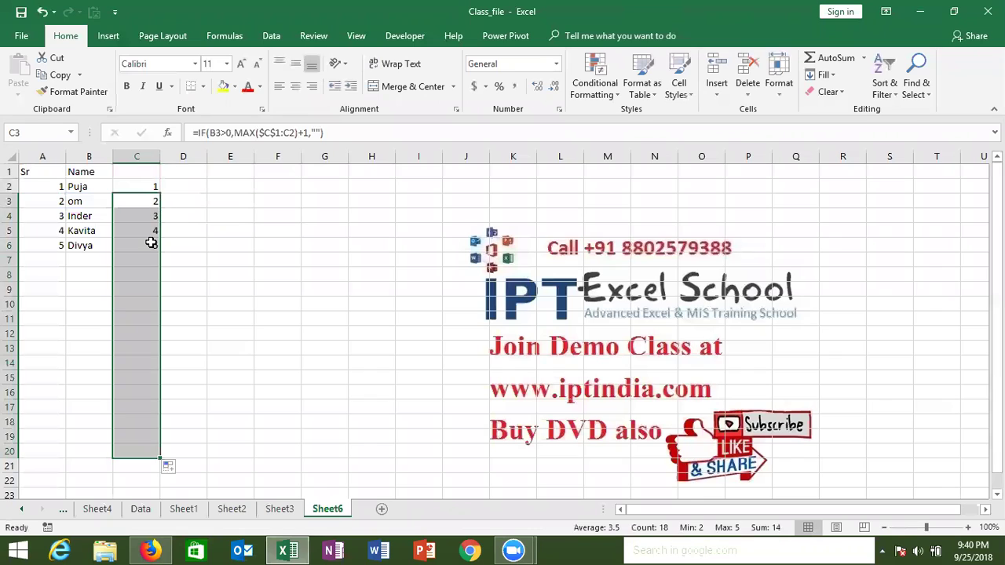
click(152, 204)
click(150, 217)
click(136, 277)
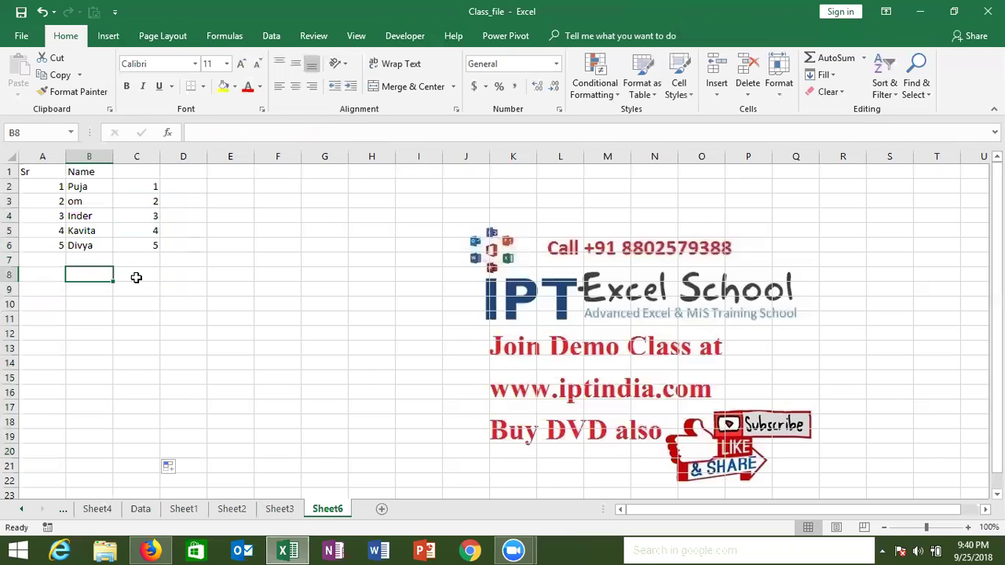
- Enter OM in B8 and confirm C8 numbers it 6
text(OM)
key(Return)
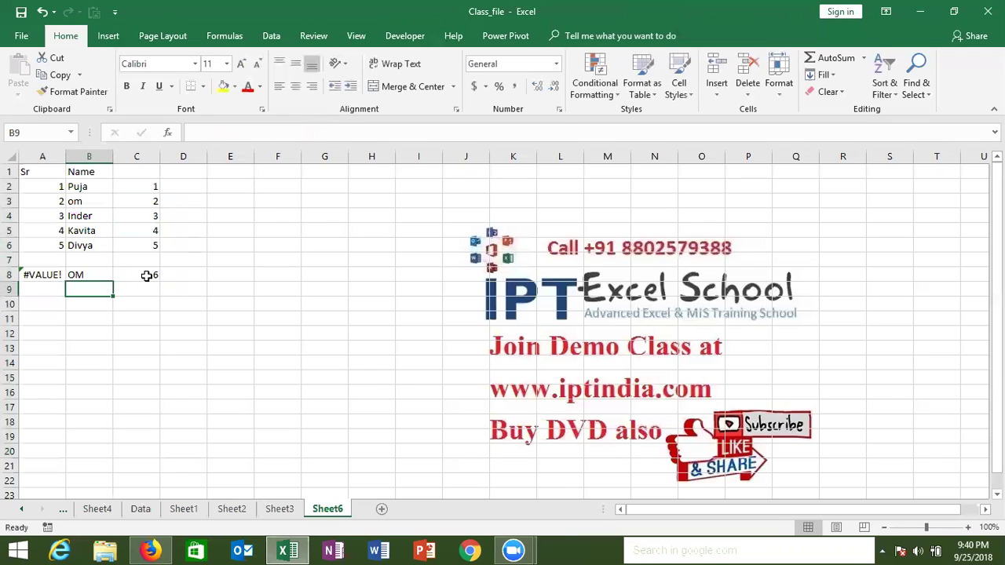
click(146, 276)
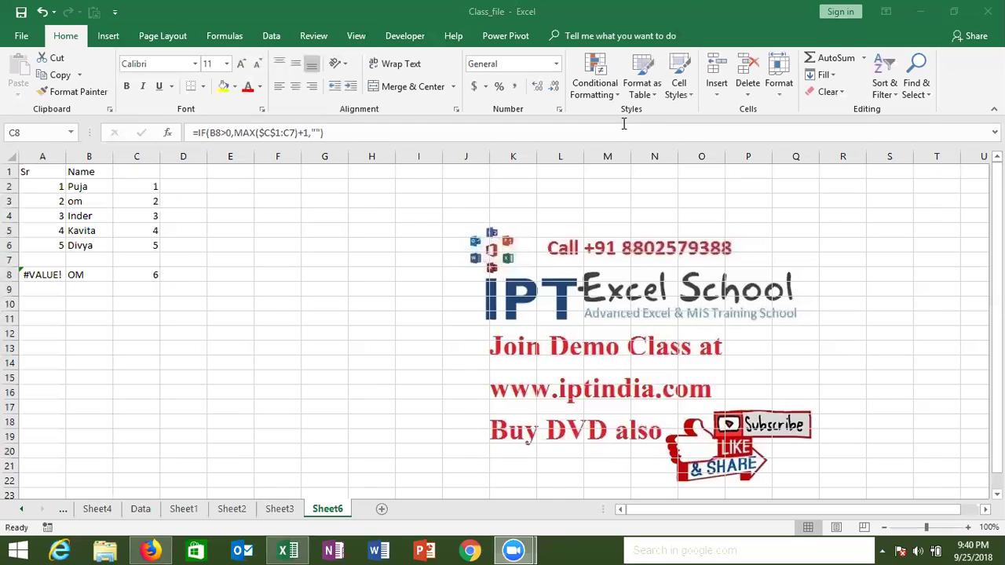
- Close the Excel workbook window
click(21, 16)
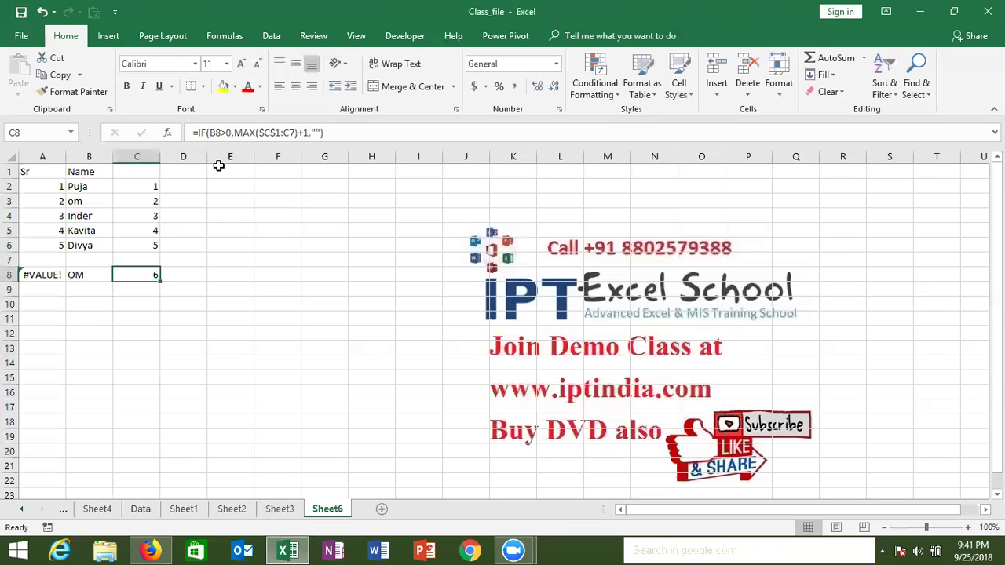
click(230, 187)
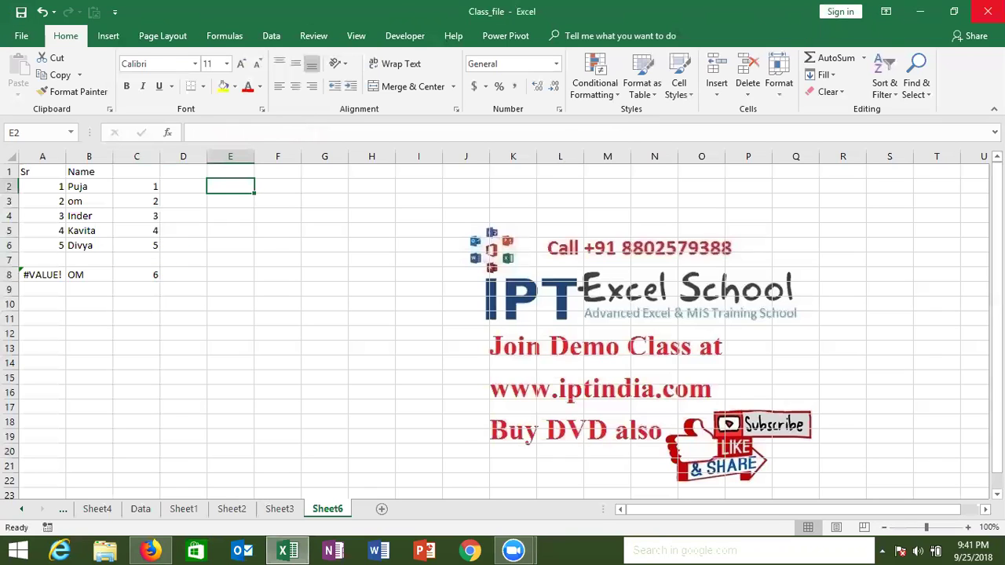
click(988, 11)
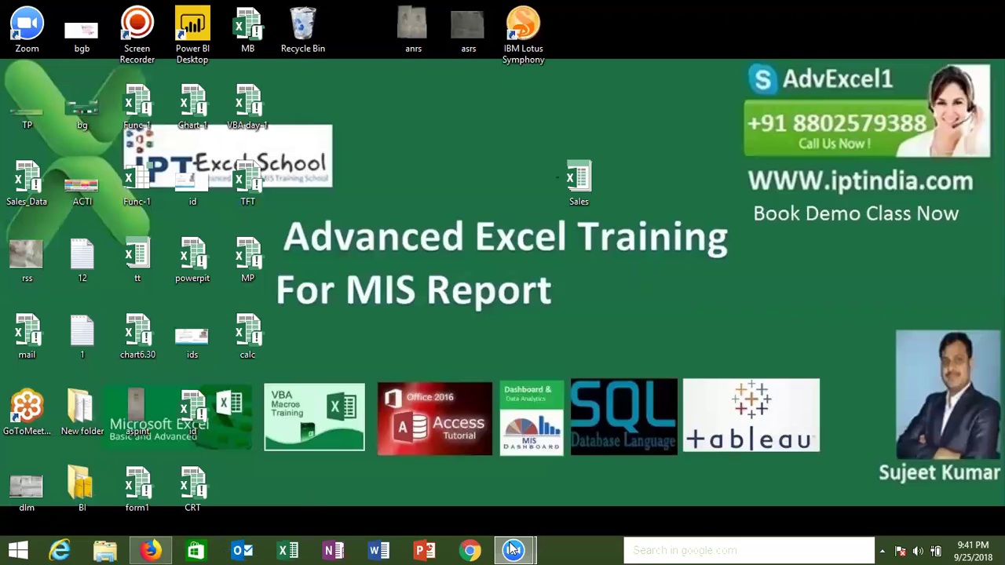
- Load Gmail in a new Chrome window, then switch to Excel
click(468, 549)
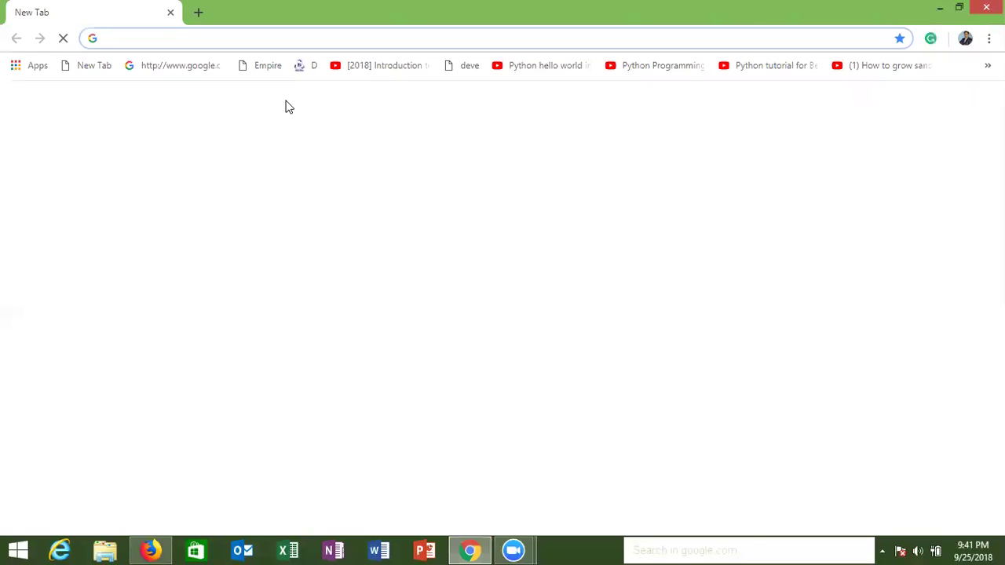
text(gm)
key(Return)
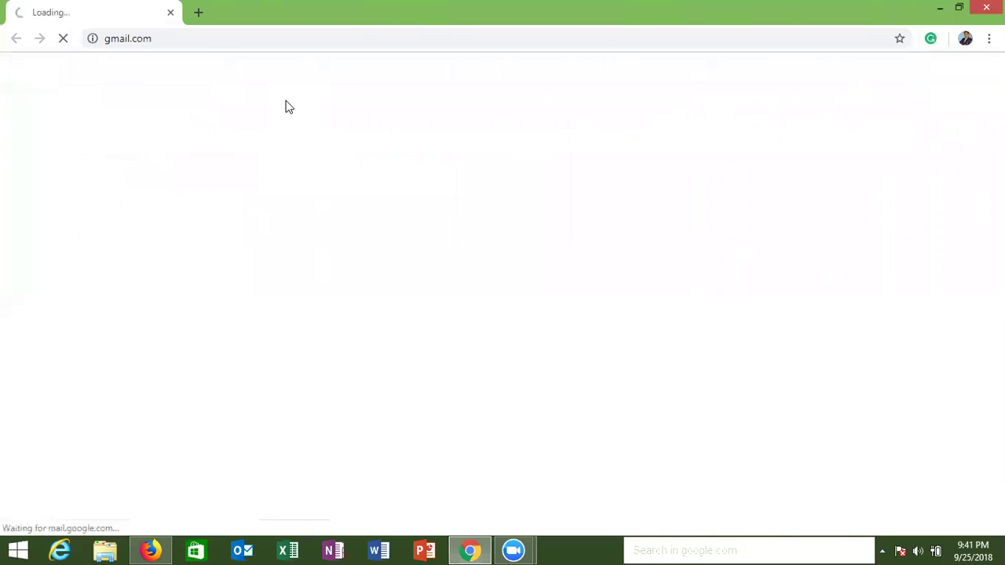
click(941, 9)
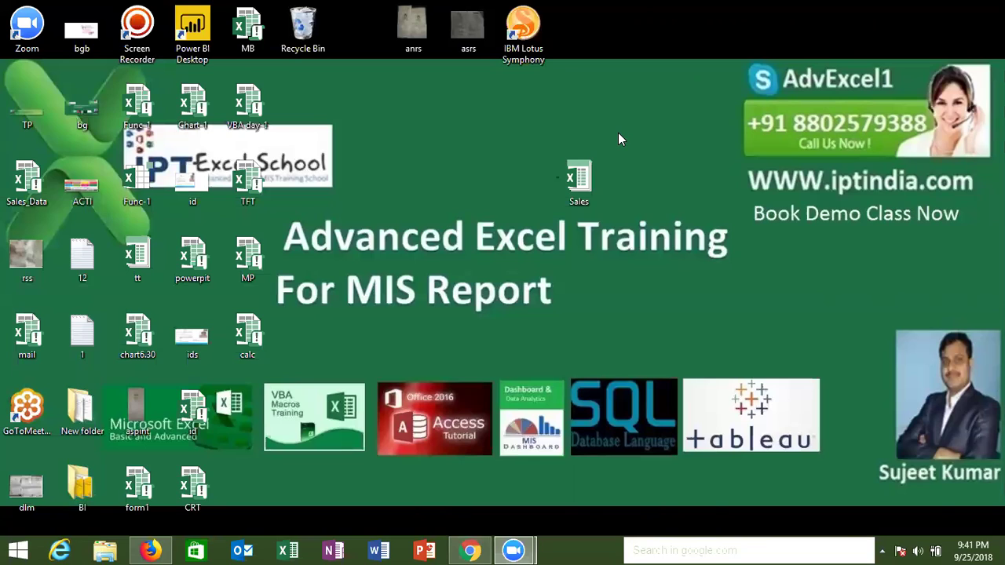
click(471, 549)
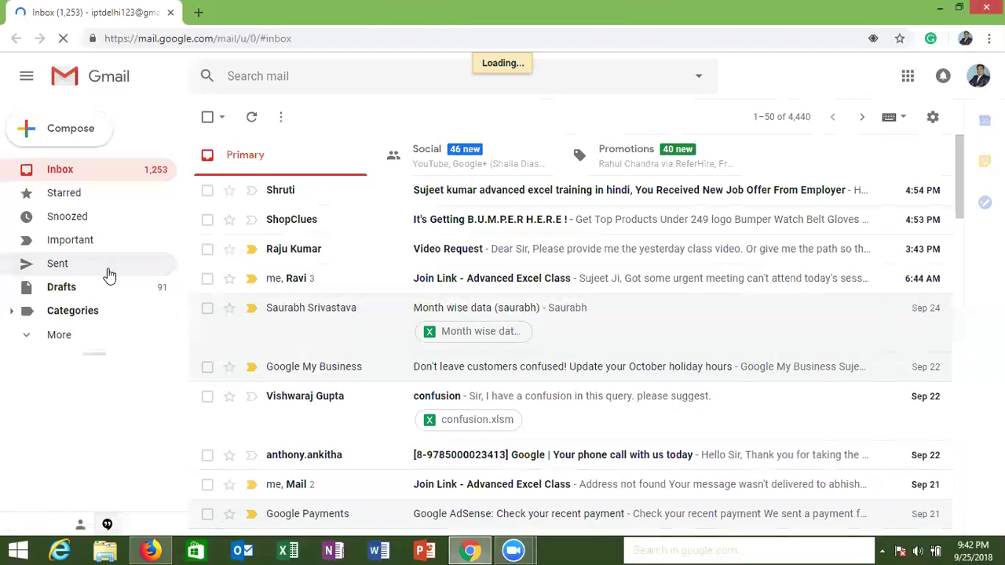
click(289, 553)
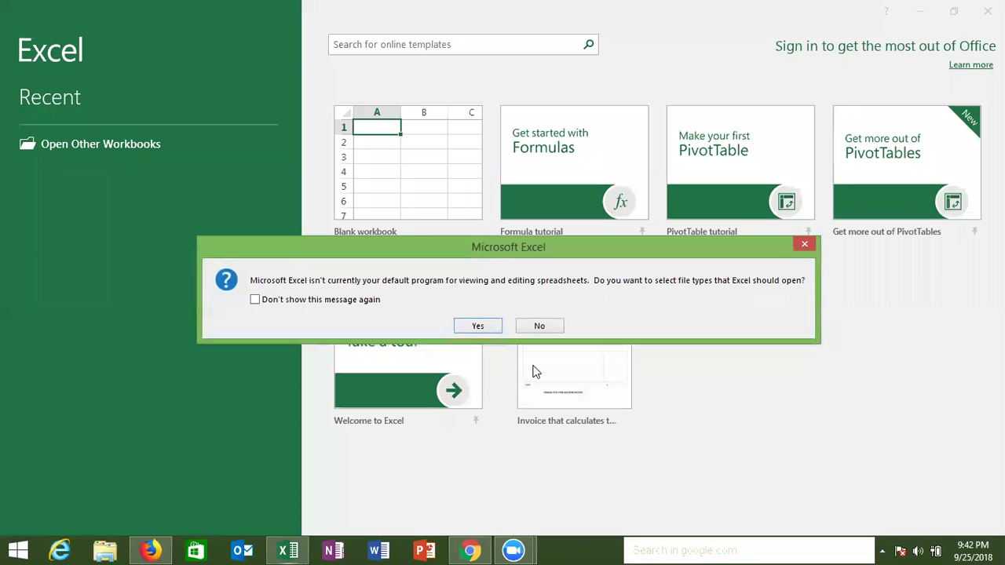
- Decline making Excel the default spreadsheet program, then show Zoom's end-meeting prompt with Alt+Q
click(539, 326)
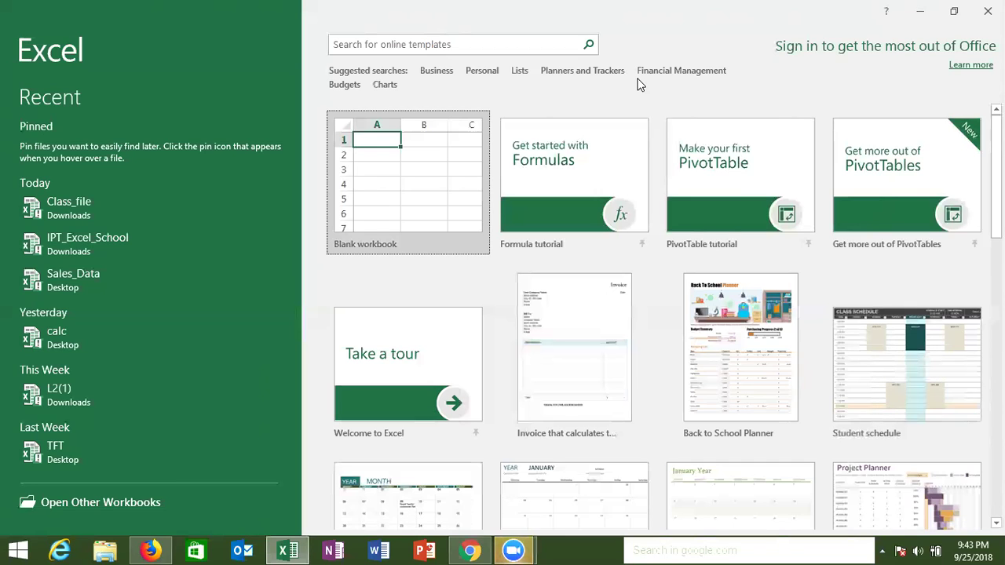
key(alt+q)
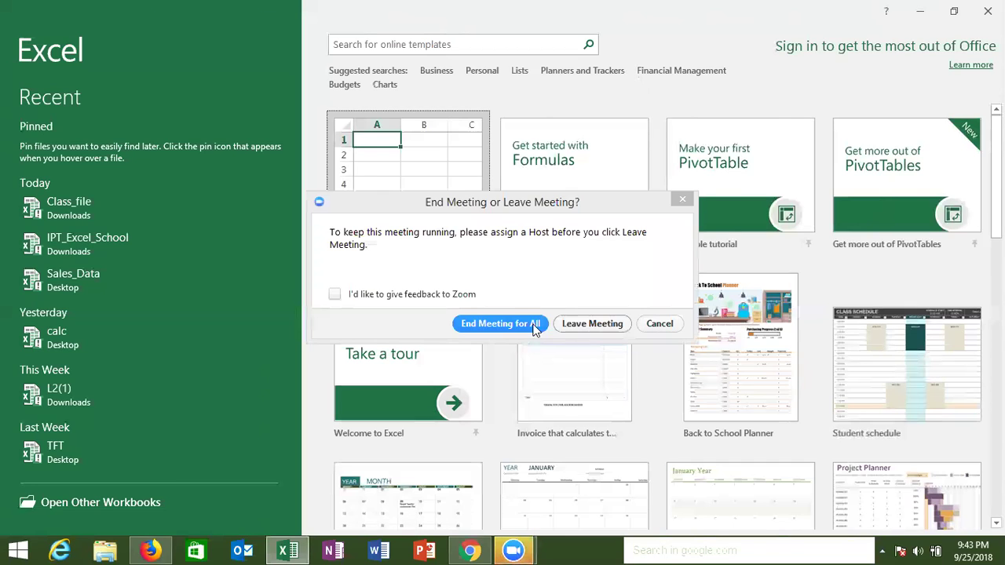